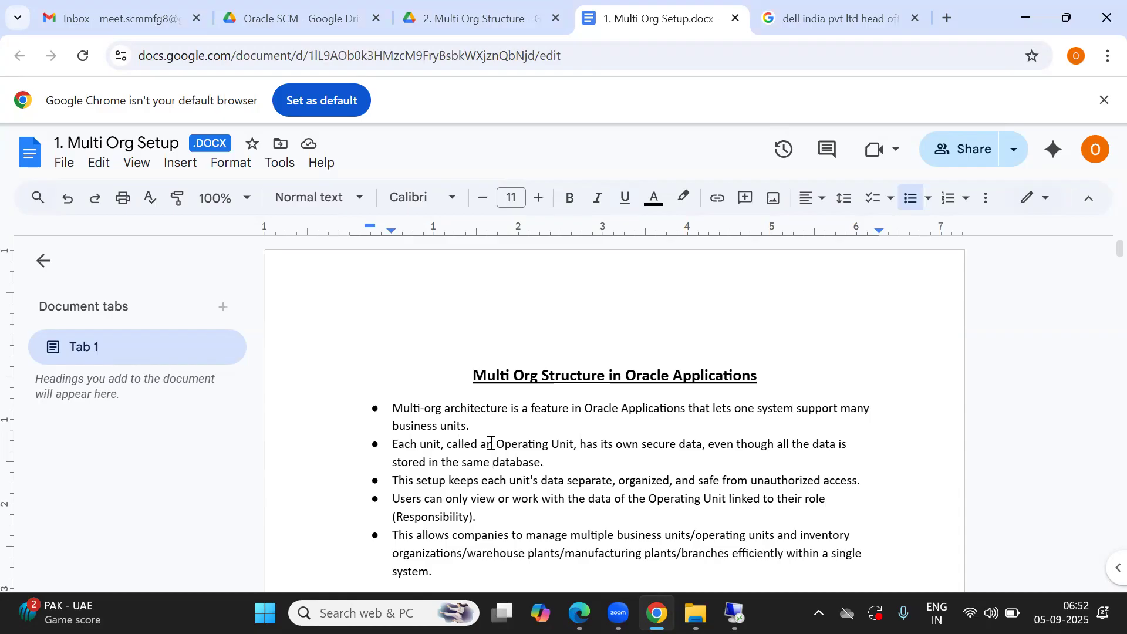
Step: Read through the introductory bullet points on Multi Org Structure in Oracle Applications
click(515, 412)
key(Down)
key(Down)
key(Down)
key(Down)
key(Down)
key(Down)
key(Down)
key(Down)
key(Down)
key(Down)
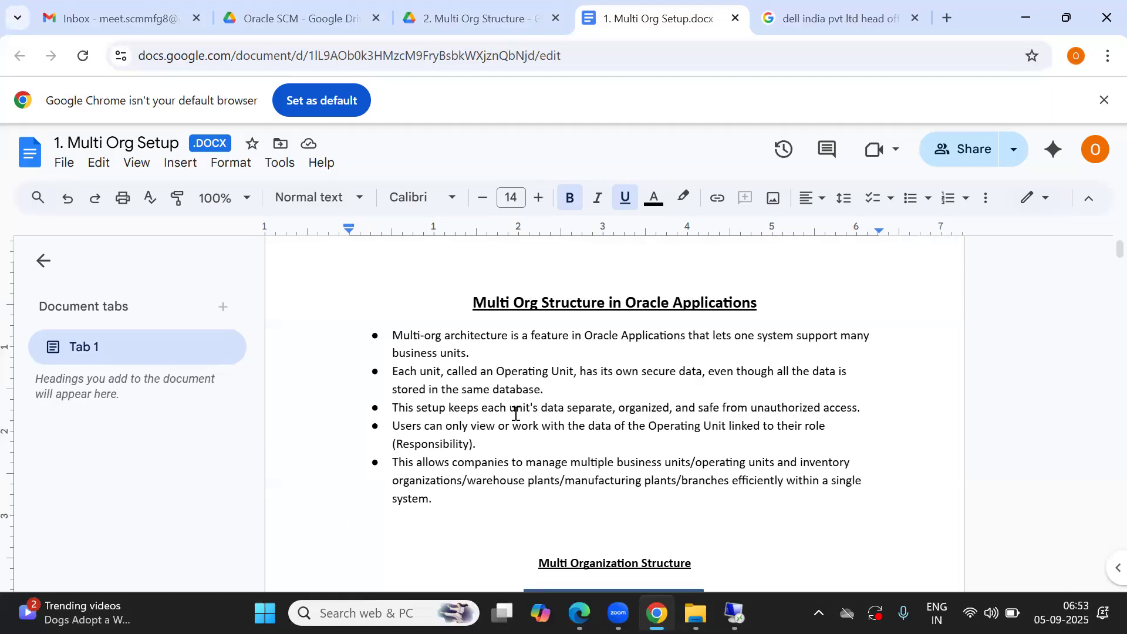
click(563, 417)
key(Down)
key(Down)
key(Down)
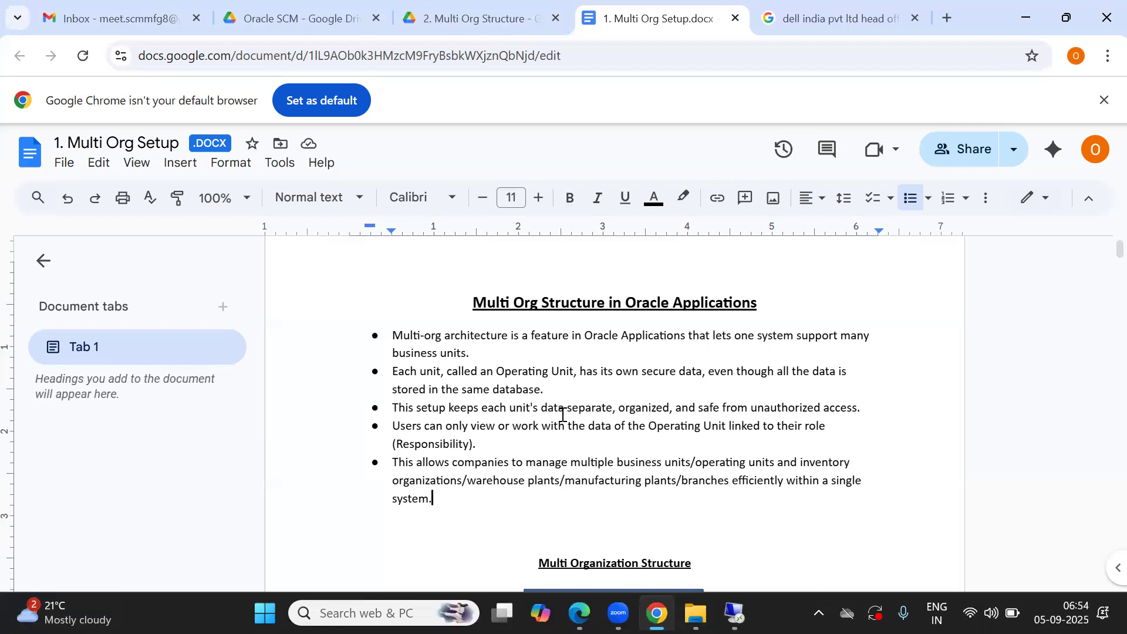
key(Down)
key(Down)
key(Down)
key(Down)
key(Down)
key(Down)
key(Down)
key(Down)
key(Down)
key(Down)
key(Down)
key(Down)
key(Down)
key(Down)
key(Down)
key(Down)
key(Down)
key(Down)
key(Down)
key(Down)
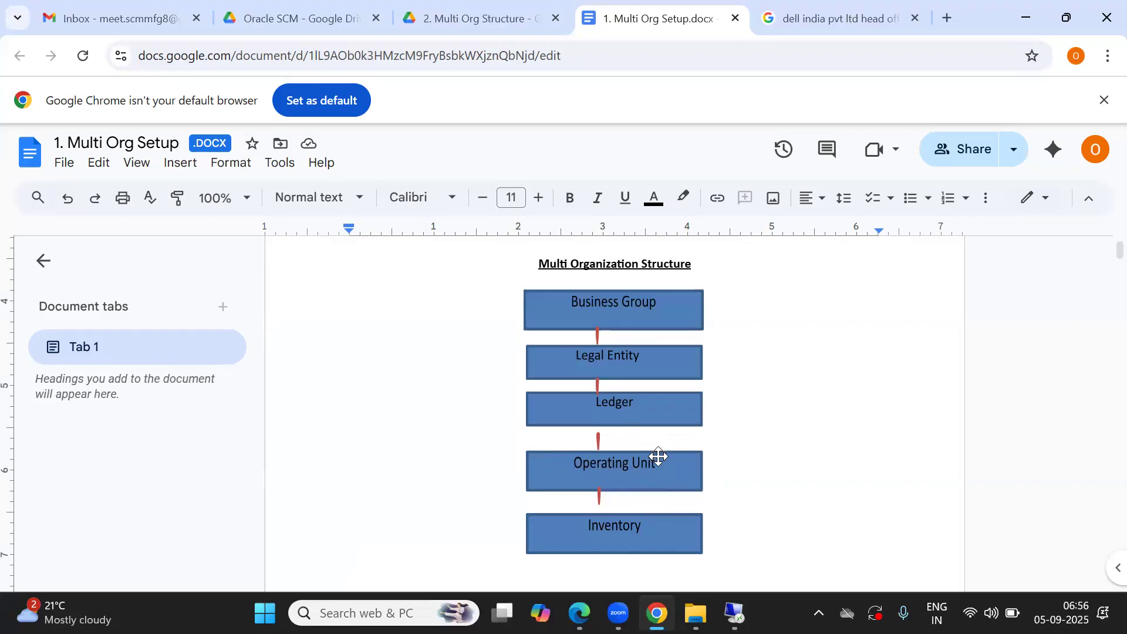
Step: Review the Multi Organization Structure diagram and the modules involved alongside each level
click(733, 462)
key(Down)
key(Down)
key(Down)
key(Down)
key(Down)
key(Down)
key(Down)
key(Down)
key(Down)
key(Down)
key(Down)
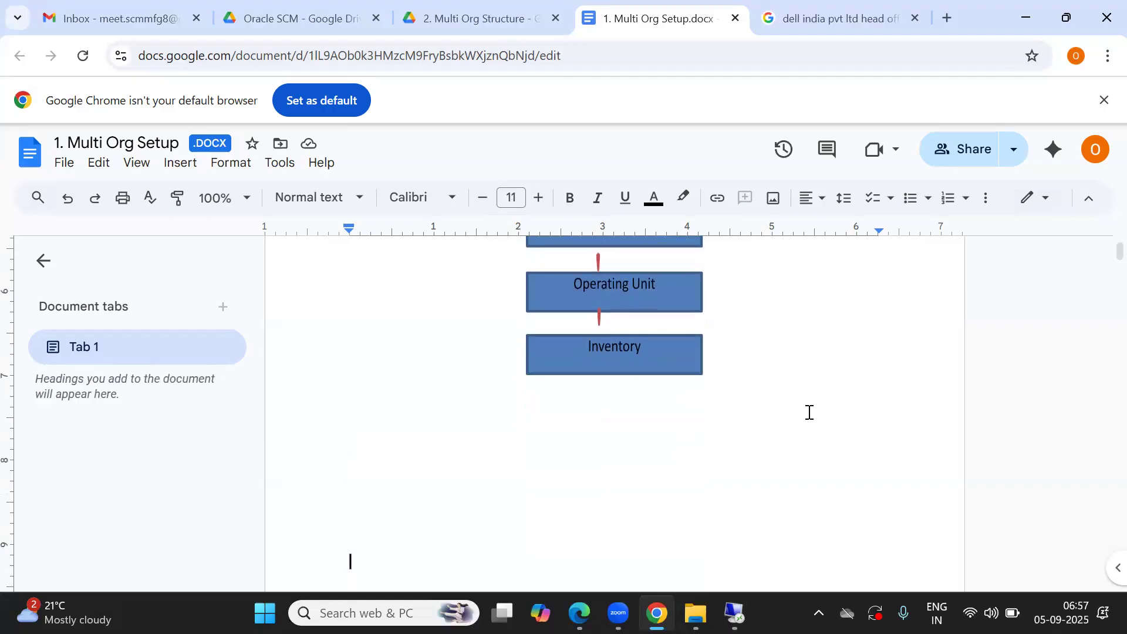
scroll(810, 413, down, 4)
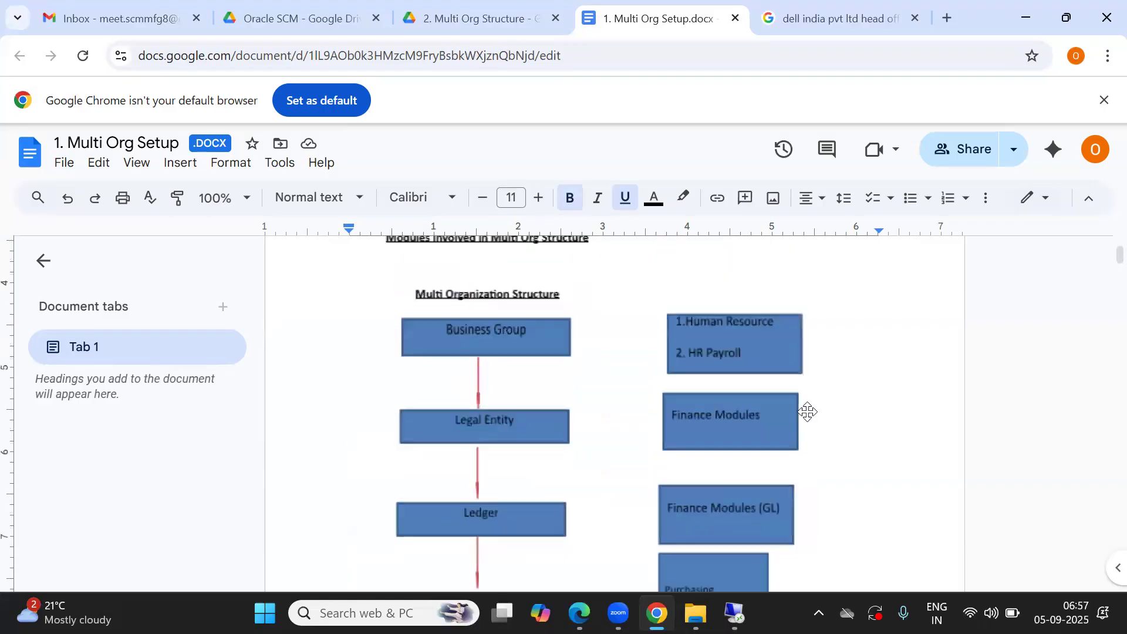
key(Down)
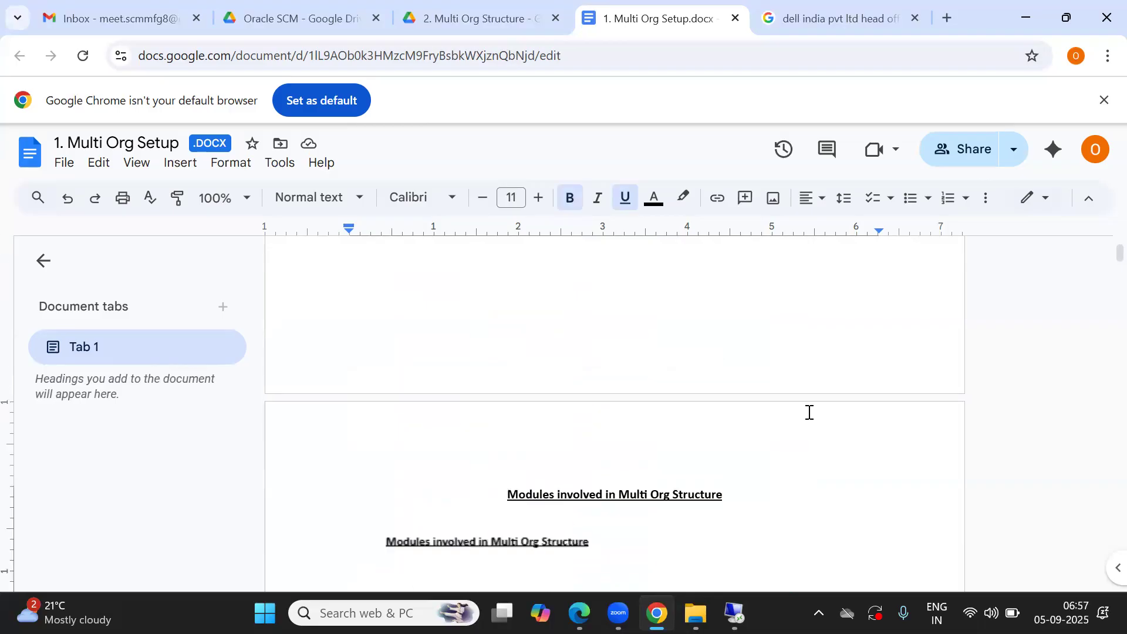
key(Down)
key(Up)
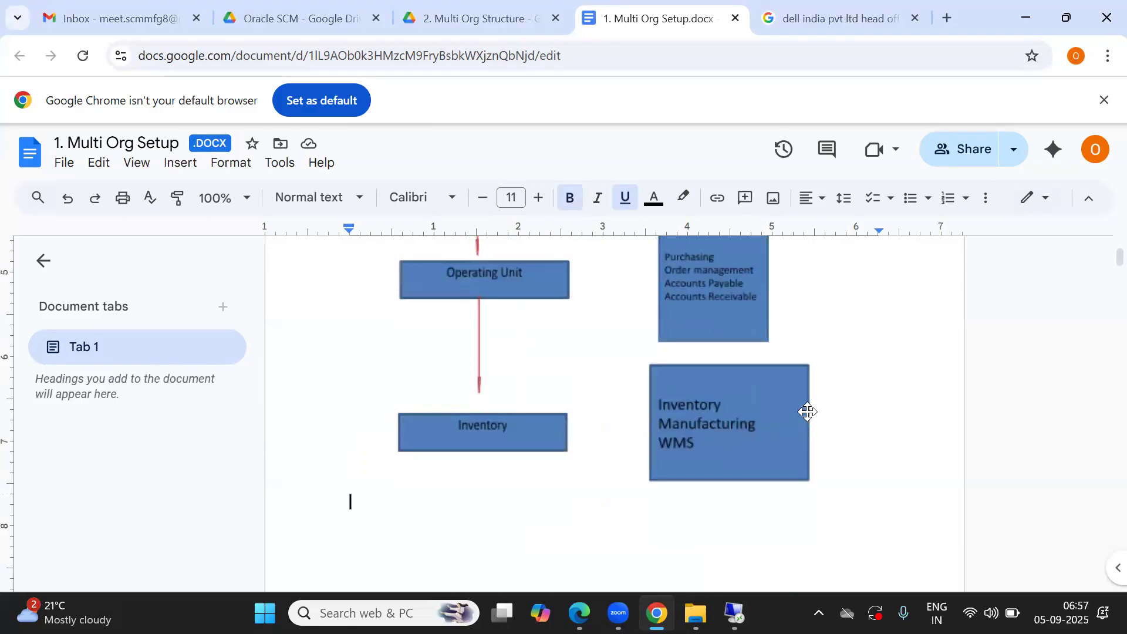
key(Up)
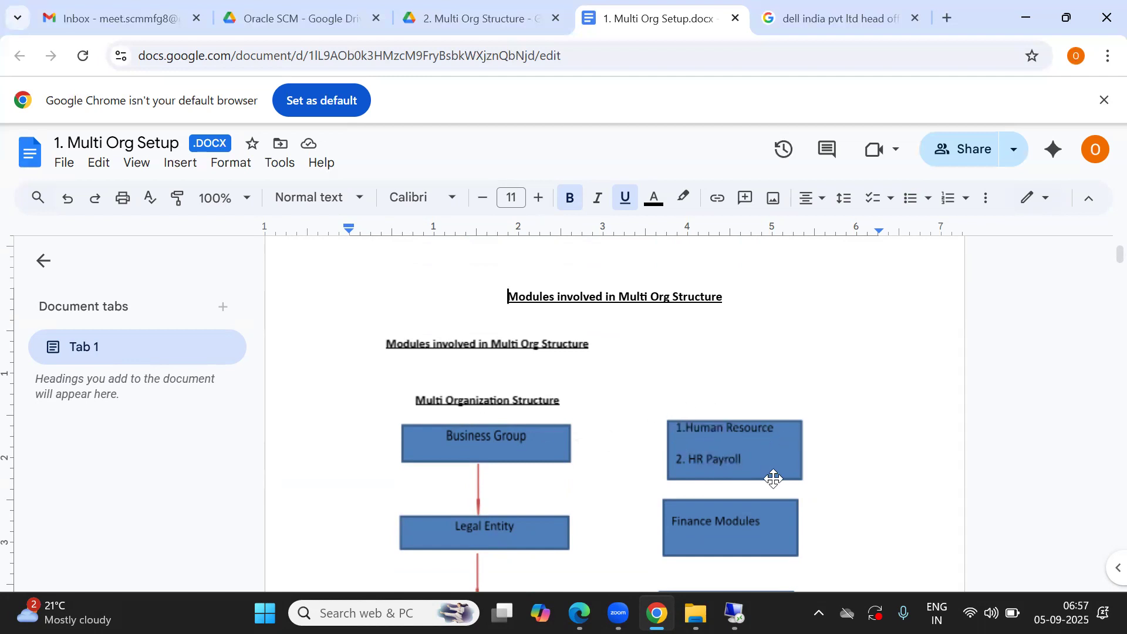
scroll(865, 535, down, 5)
click(863, 534)
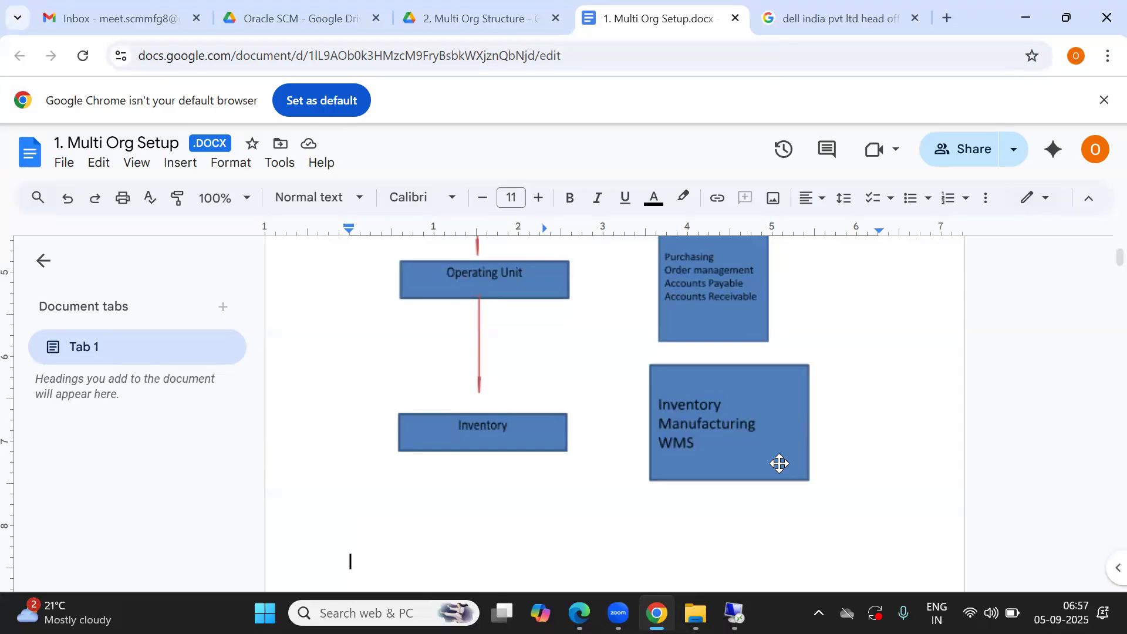
scroll(780, 464, down, 1)
key(Down)
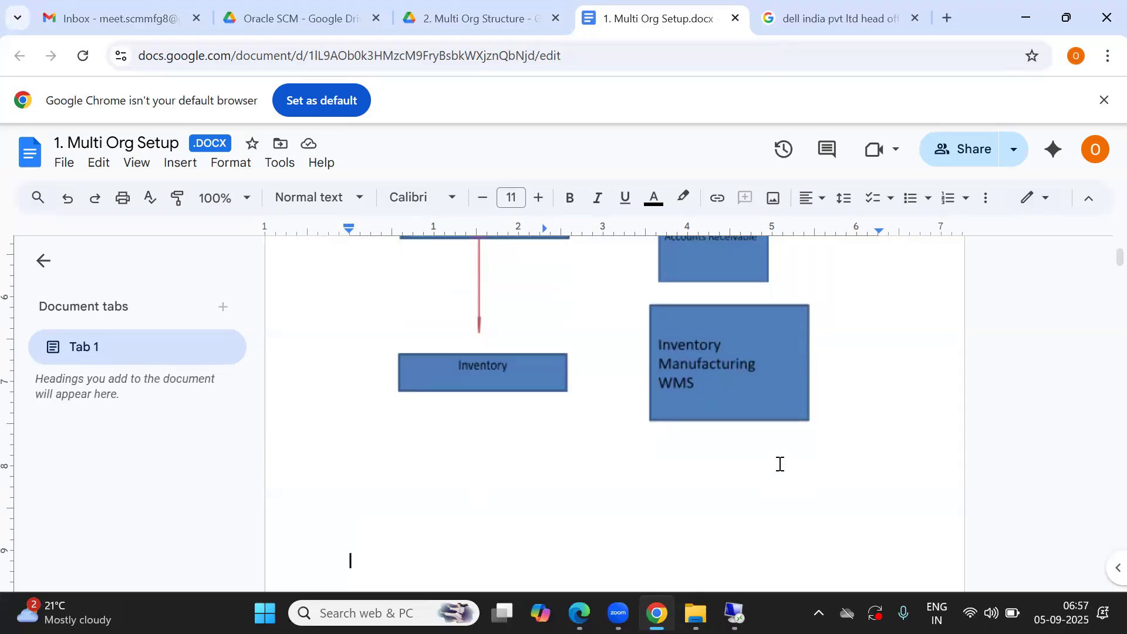
Step: Search the document for ABC and highlight the client name in the example section
key(ctrl+f)
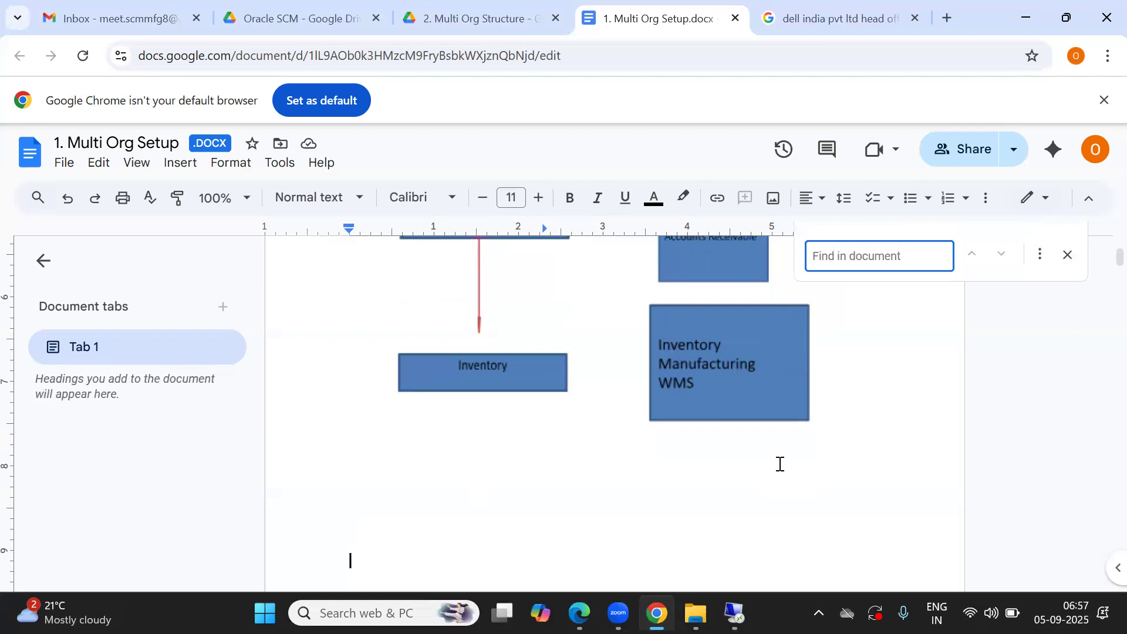
text(ABC)
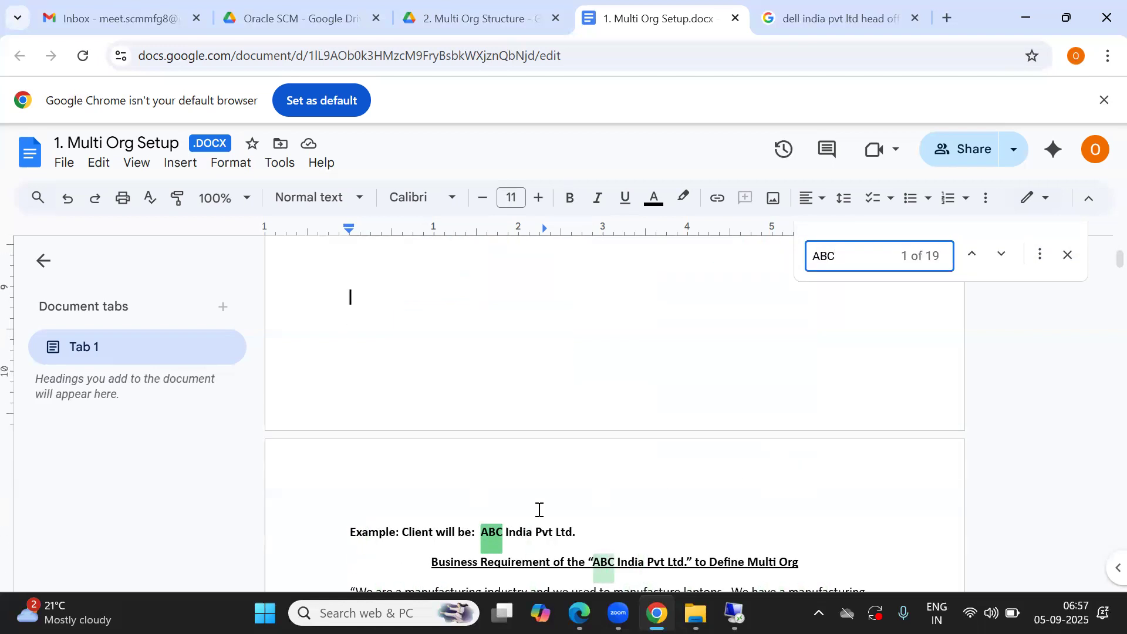
click(514, 514)
scroll(515, 517, down, 1)
click(513, 549)
drag(481, 473, 503, 473)
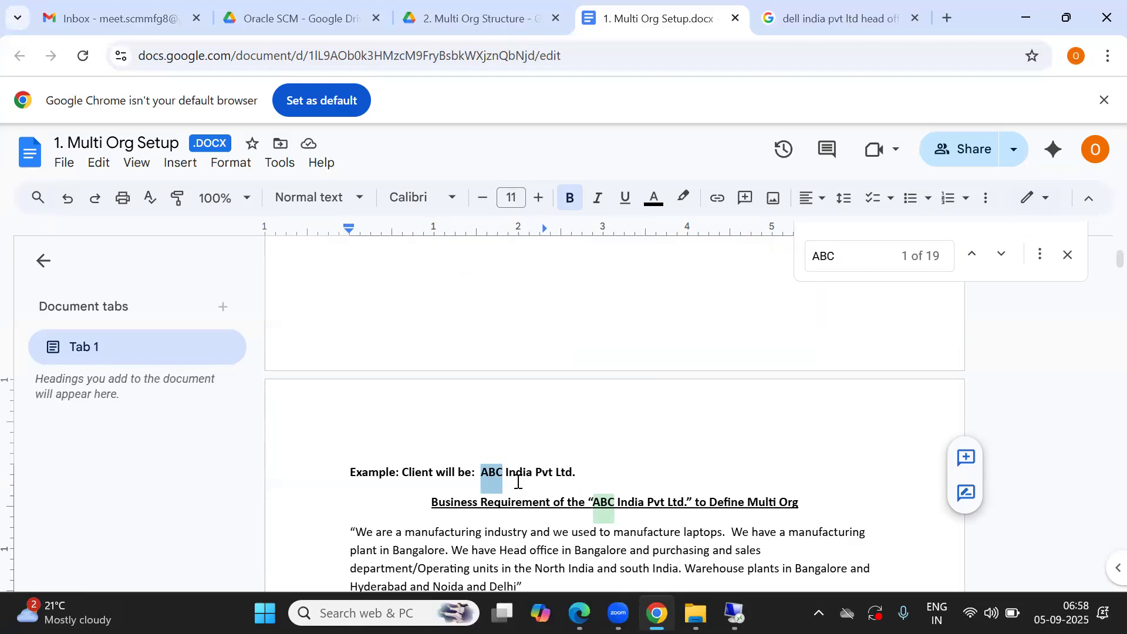
Step: Read the ABC India Pvt Ltd business requirement paragraph, highlighting its key phrases in turn
key(Down)
key(Down)
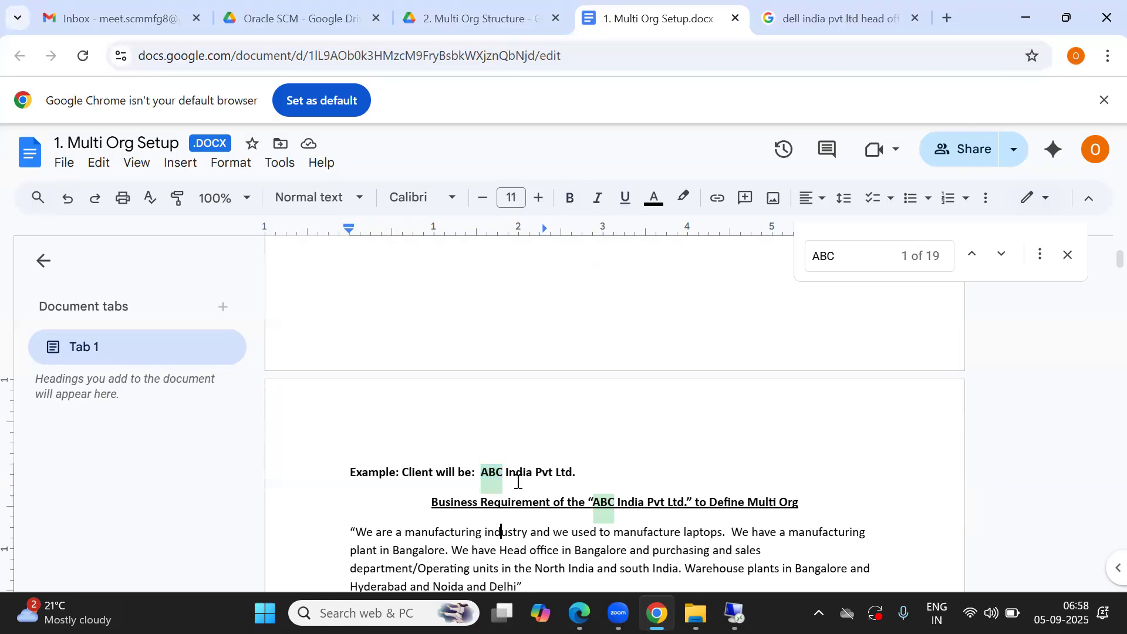
key(Down)
key(Down)
drag(685, 532, 722, 532)
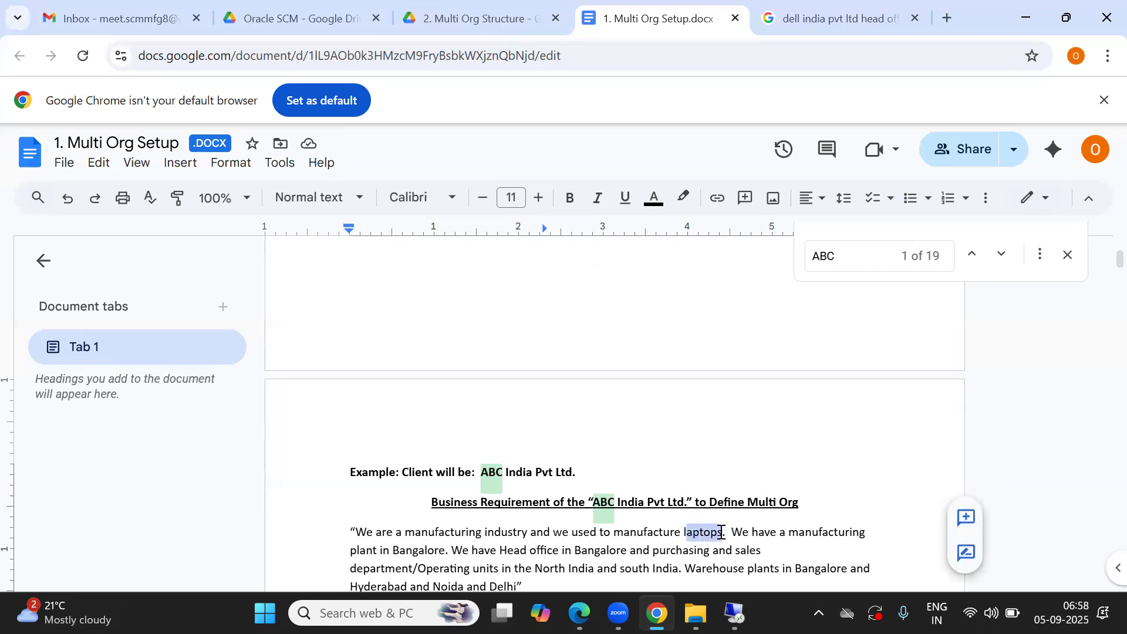
click(826, 535)
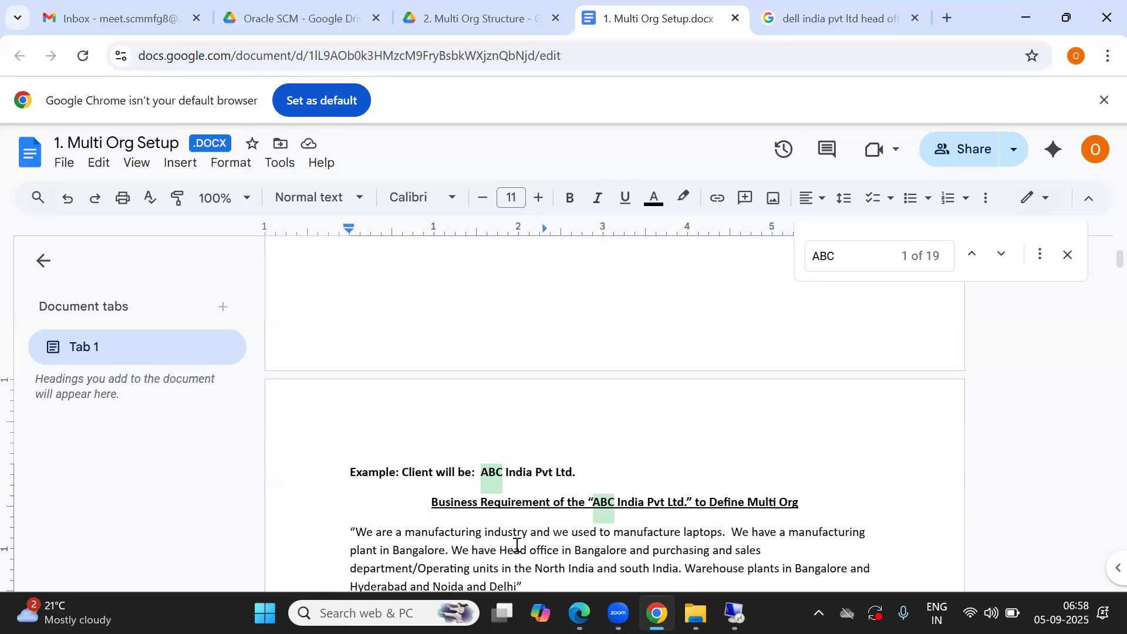
double_click(614, 553)
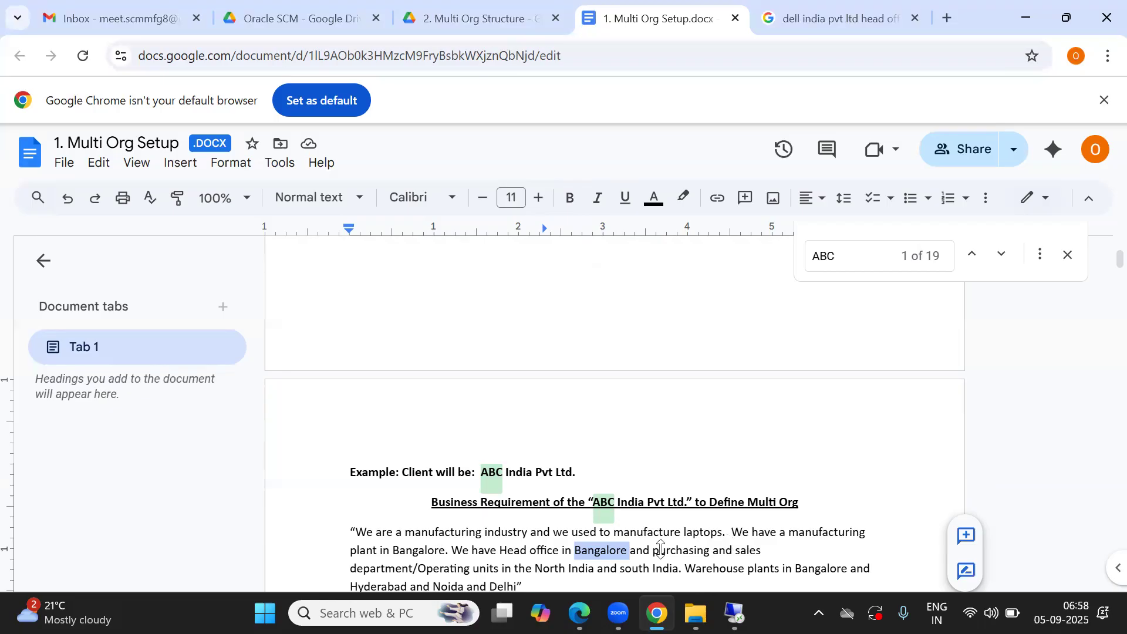
drag(653, 550, 777, 552)
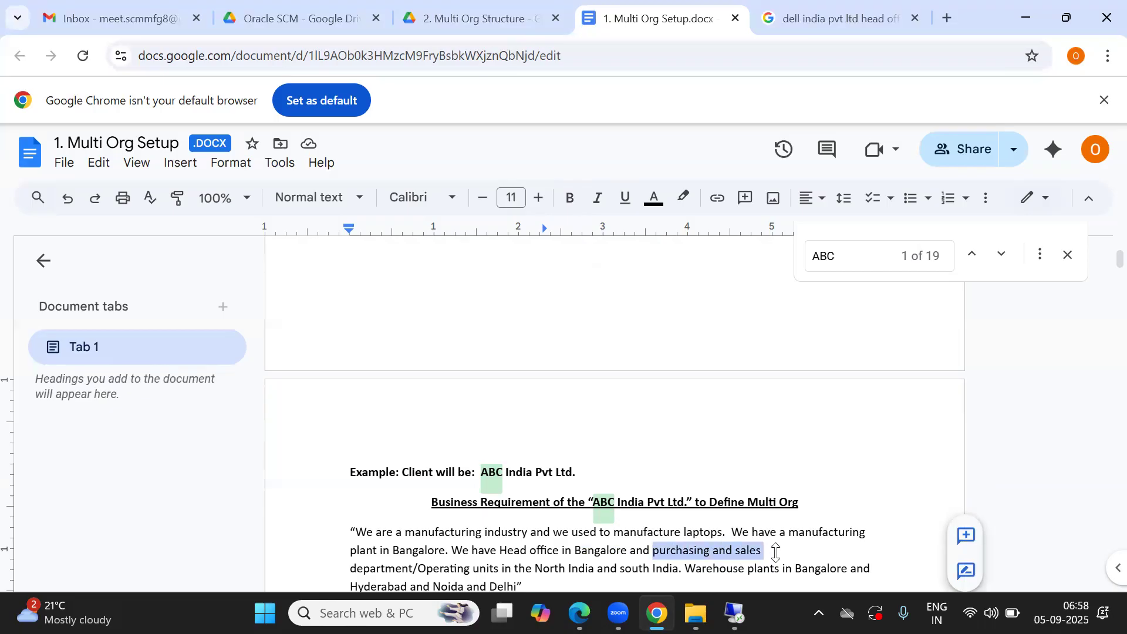
drag(650, 552, 691, 514)
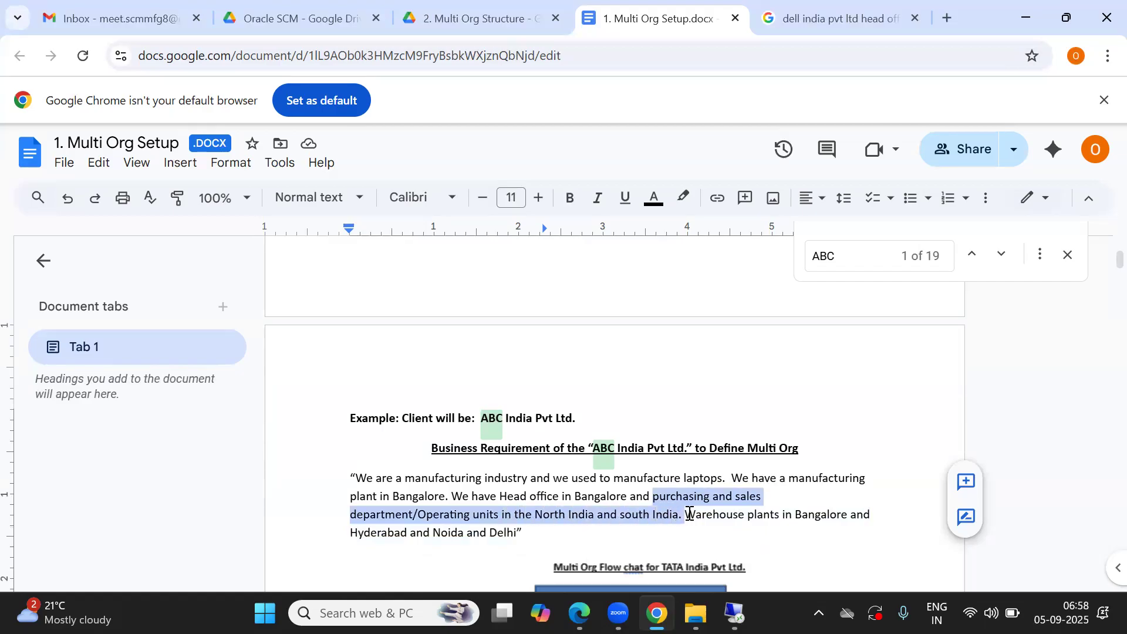
click(733, 515)
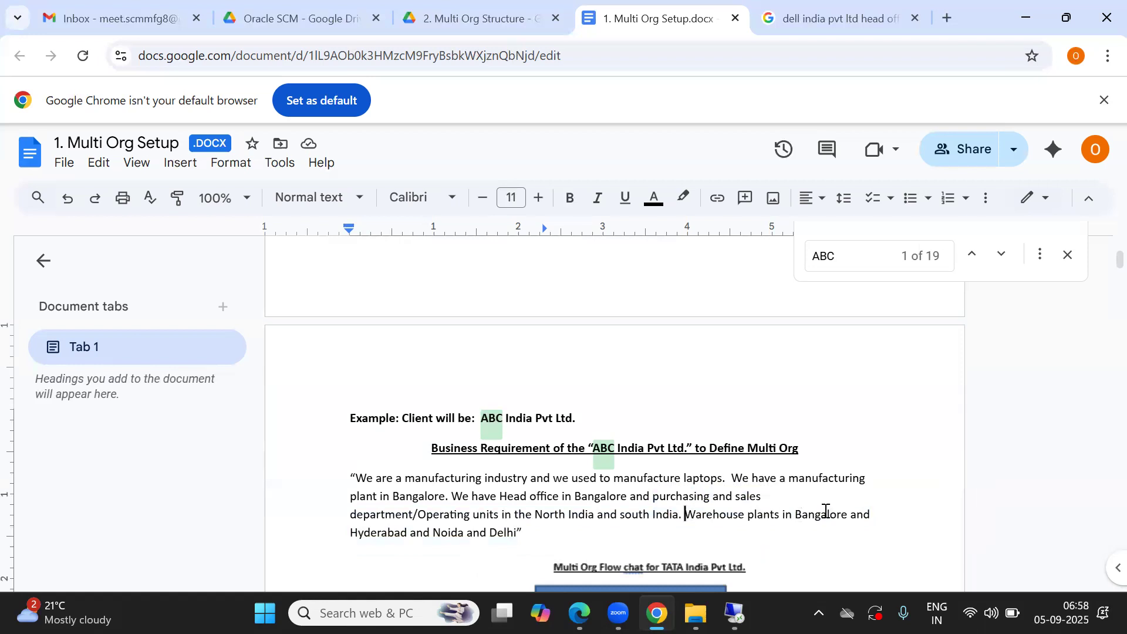
click(366, 536)
Step: Scroll past the TATA flow chart to the Steps to Implement above Multi Org Structure section
key(Down)
key(Down)
key(Down)
key(Down)
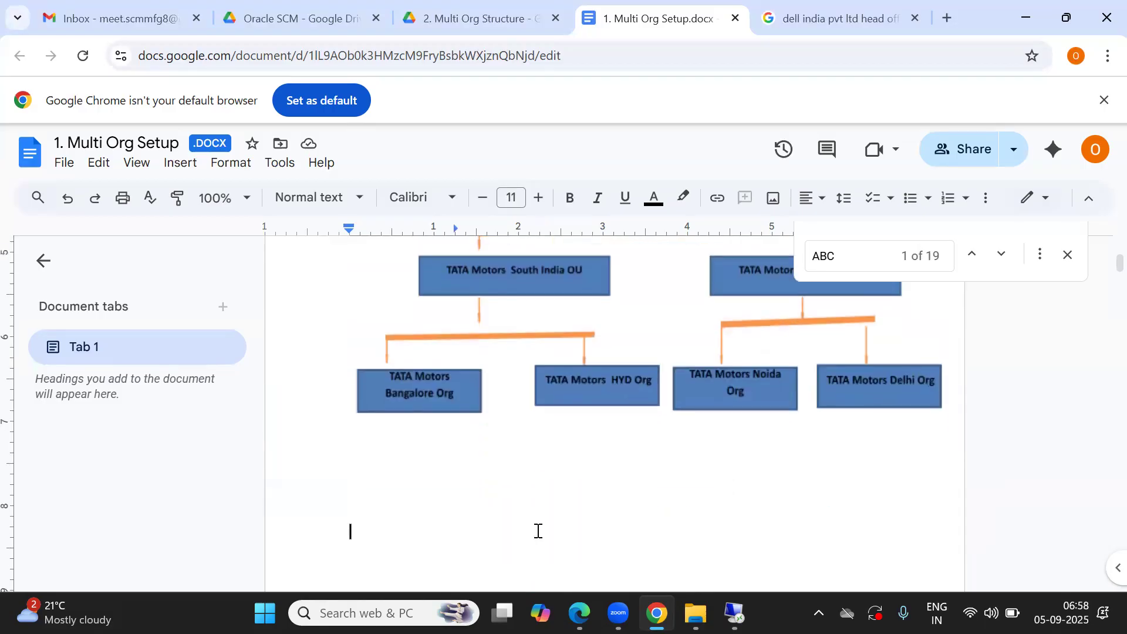
key(Down)
key(Down)
key(Down)
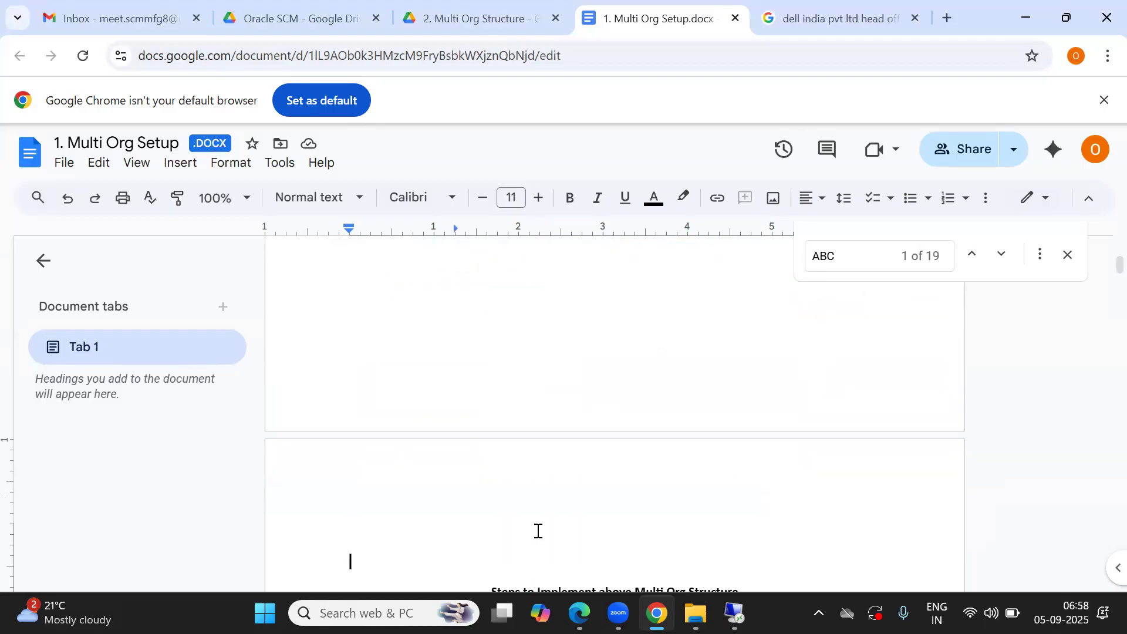
key(Down)
key(Down)
key(Down)
key(Down)
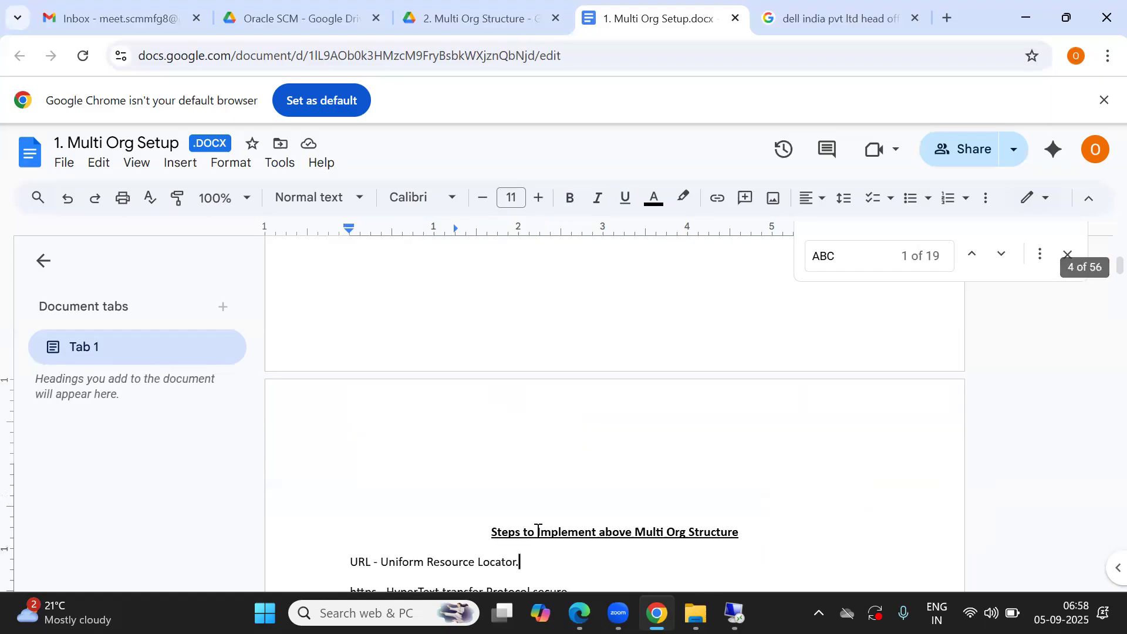
key(Down)
key(Down)
key(Down)
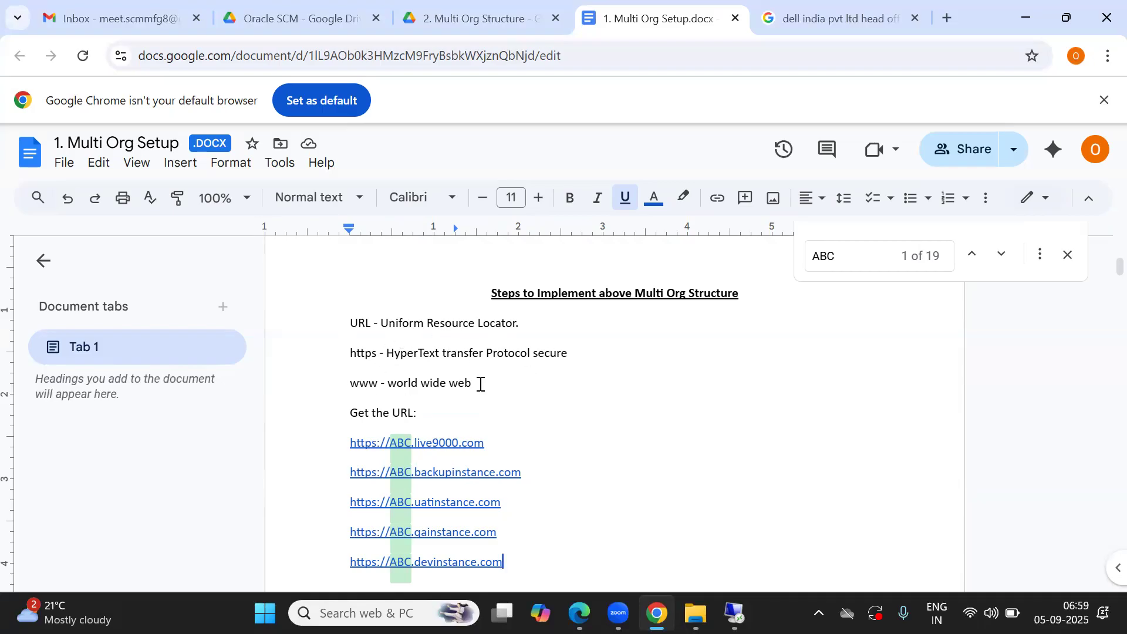
Step: Highlight the URL term definitions and each instance URL, inspecting their link targets
drag(474, 382, 344, 317)
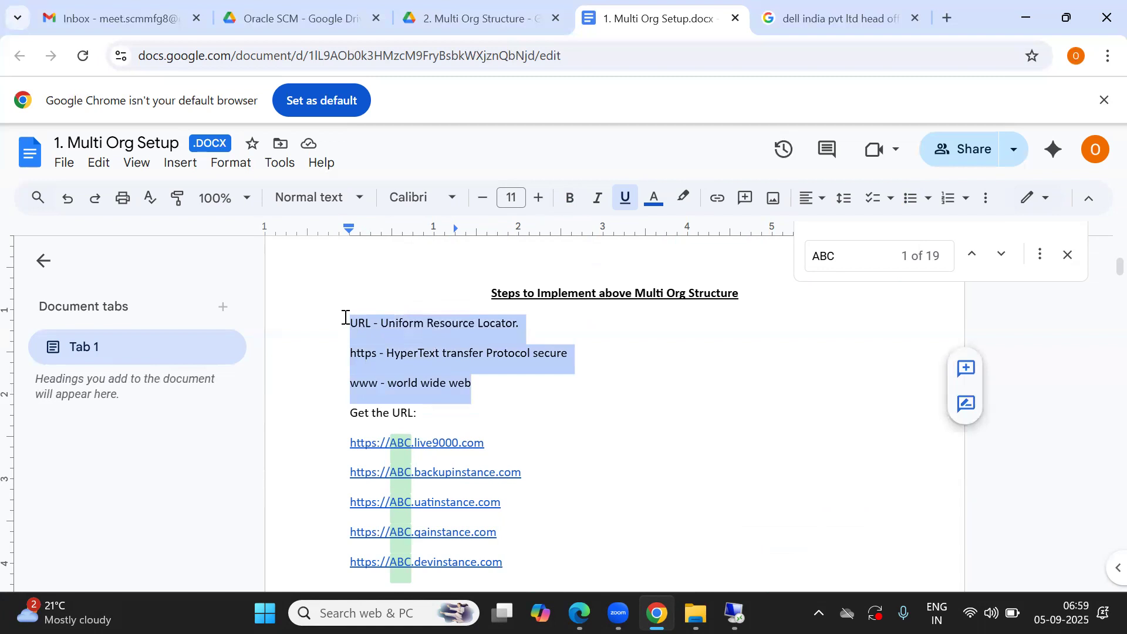
click(521, 385)
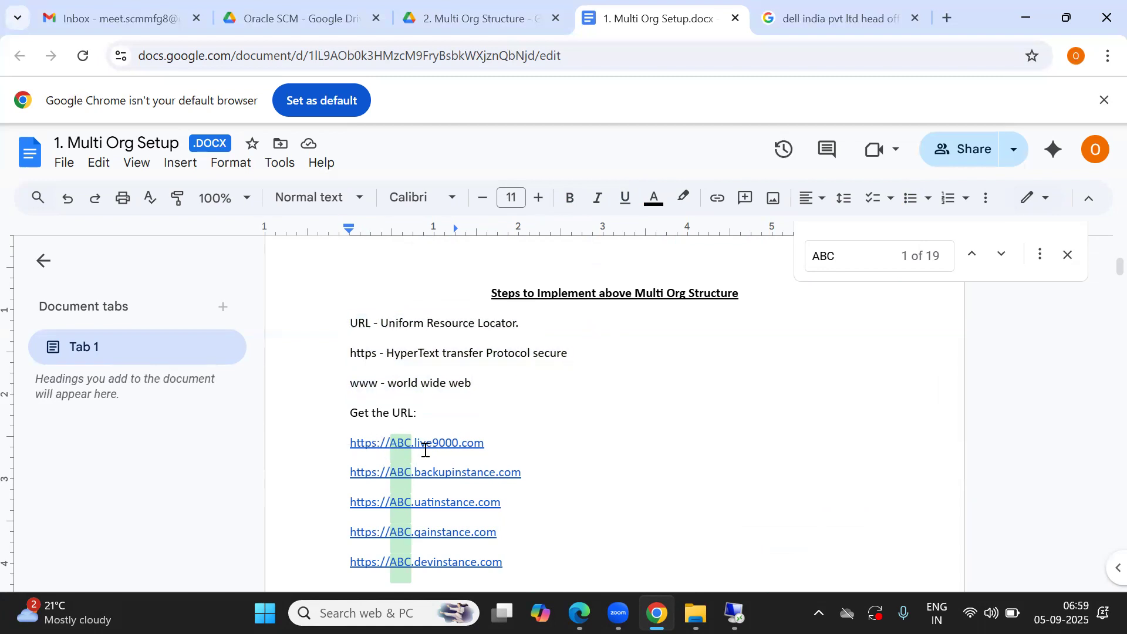
click(561, 435)
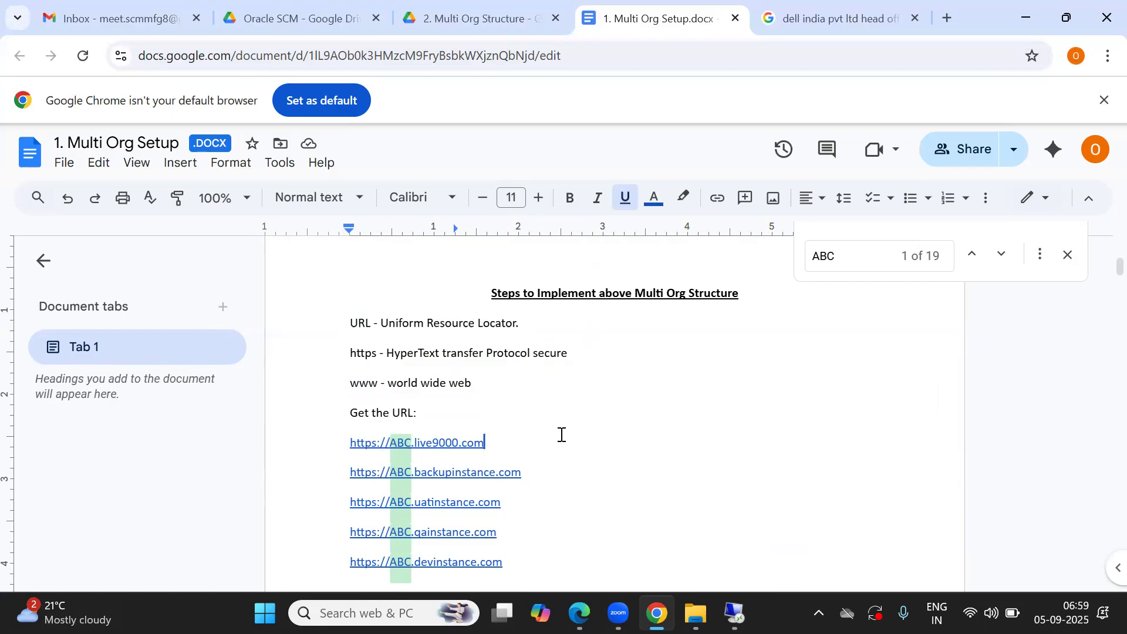
double_click(400, 444)
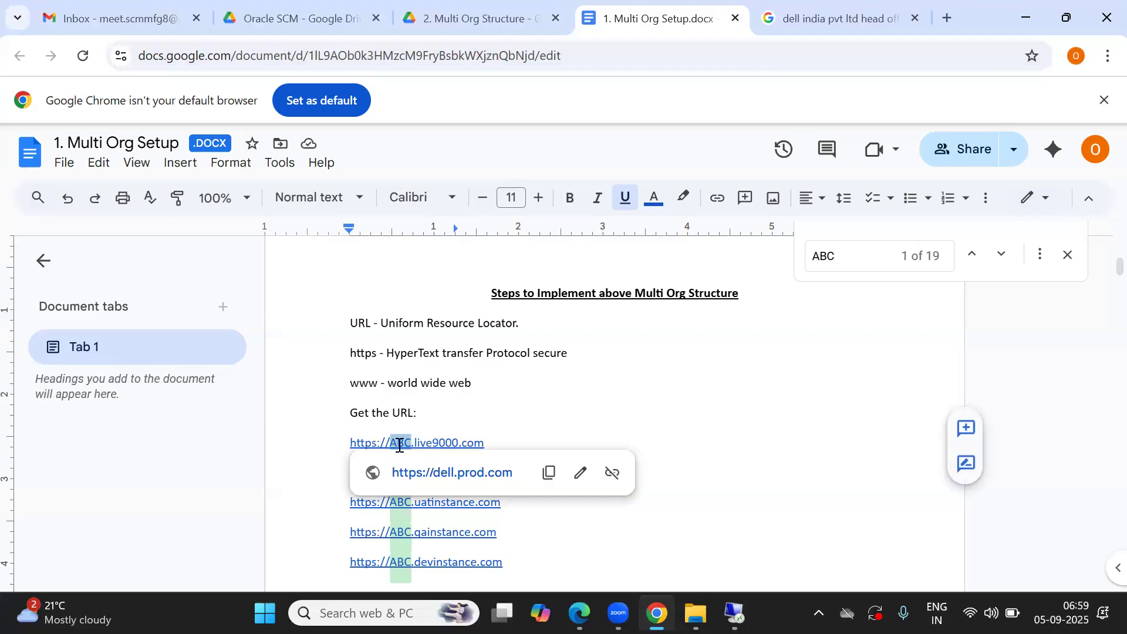
double_click(421, 443)
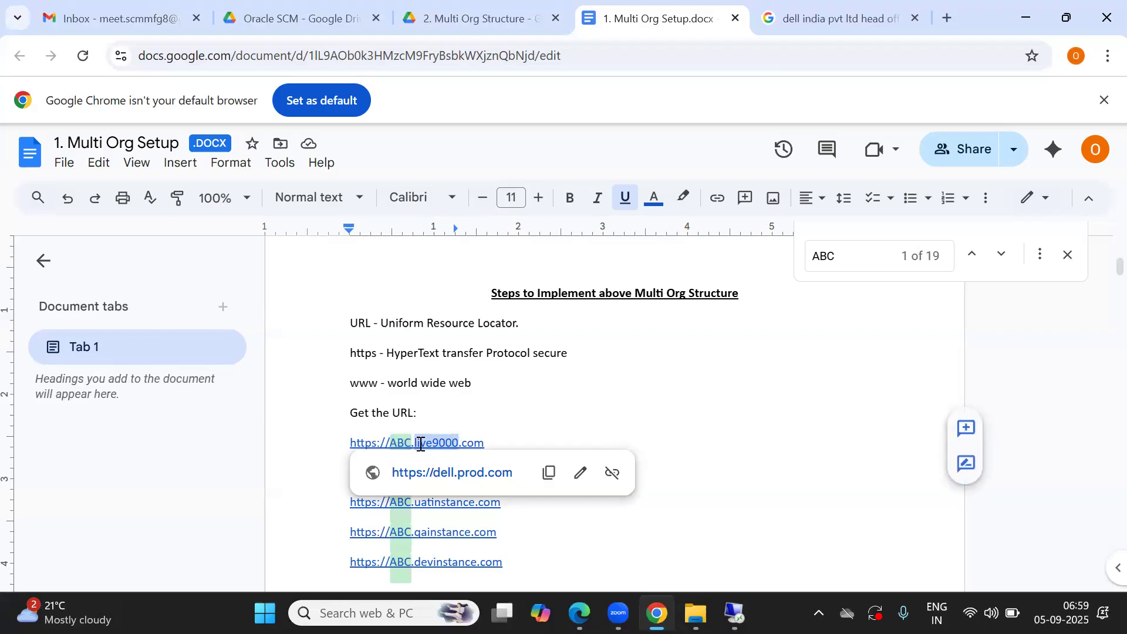
click(550, 413)
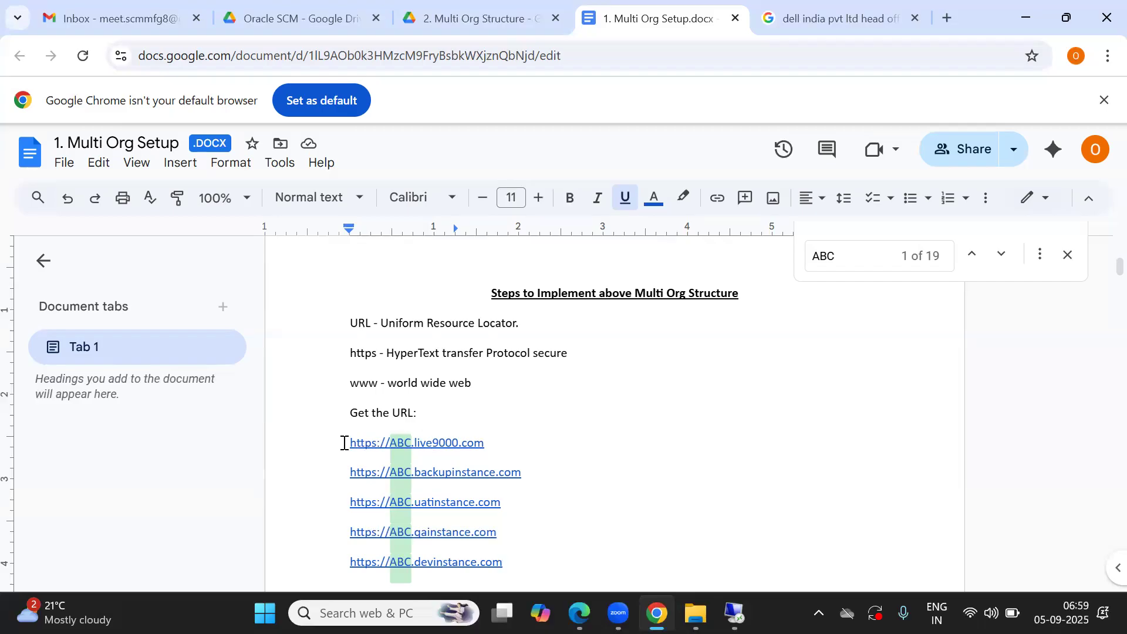
drag(344, 443, 501, 446)
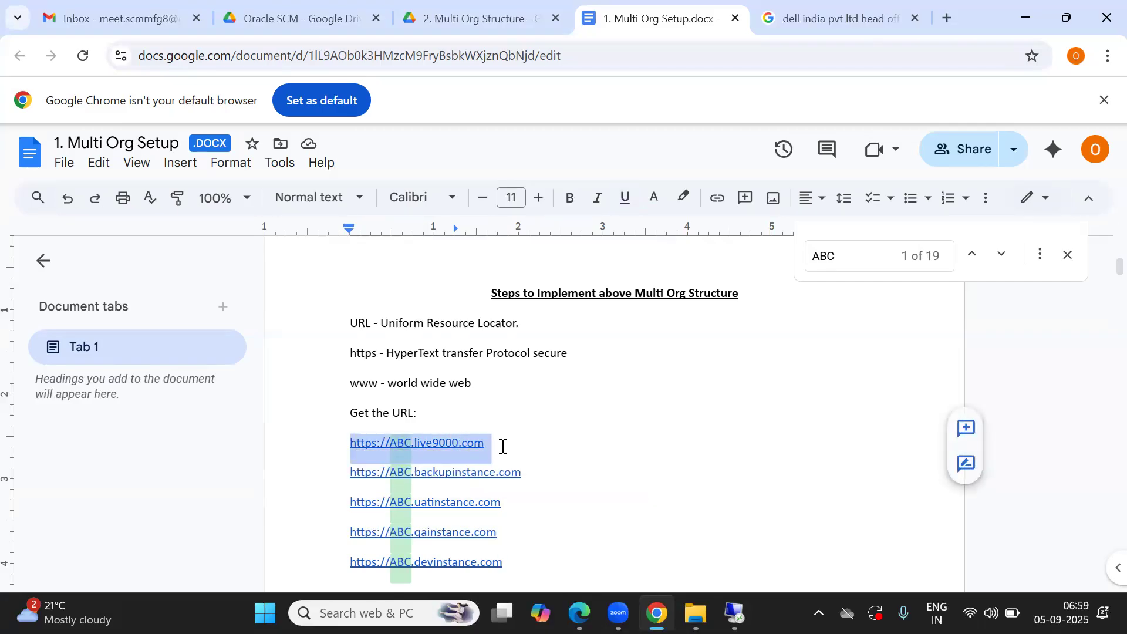
click(593, 477)
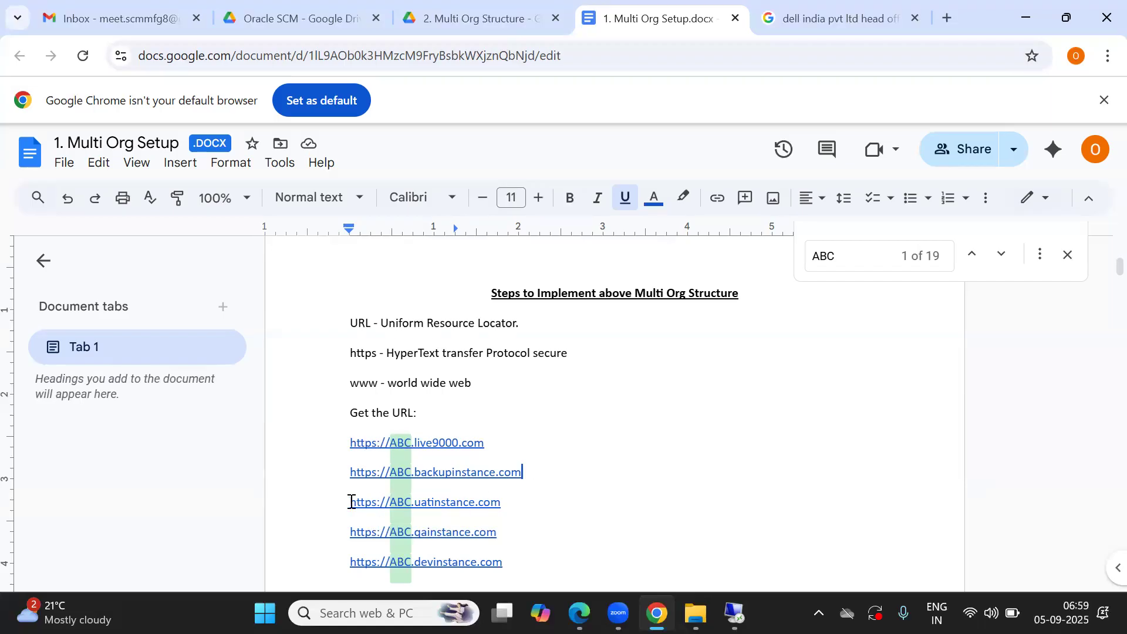
drag(351, 502, 502, 505)
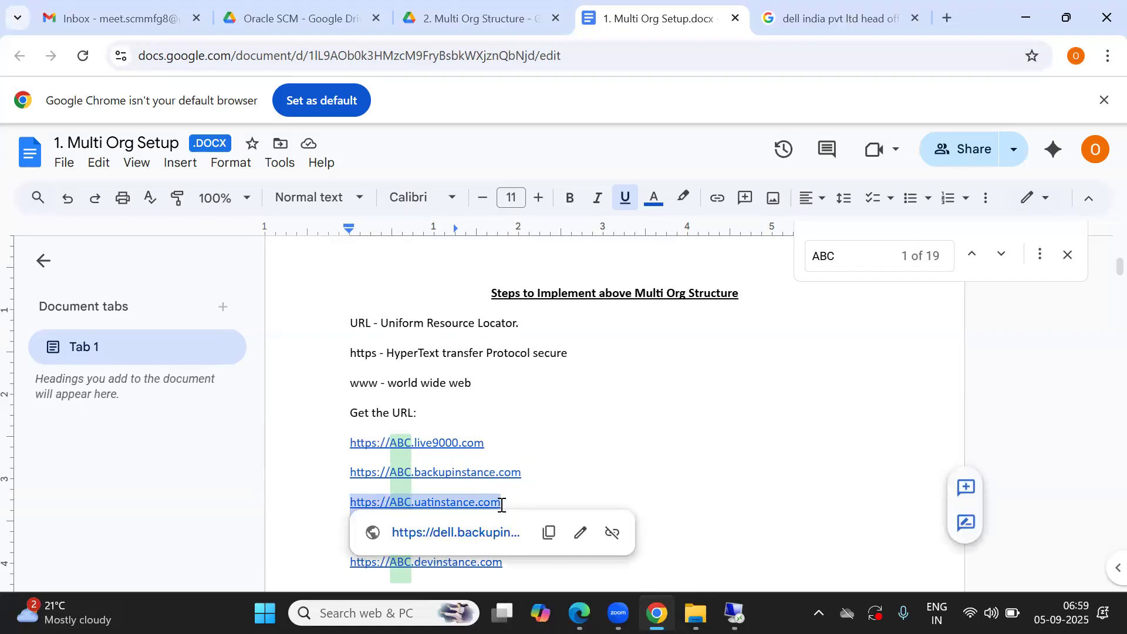
click(295, 535)
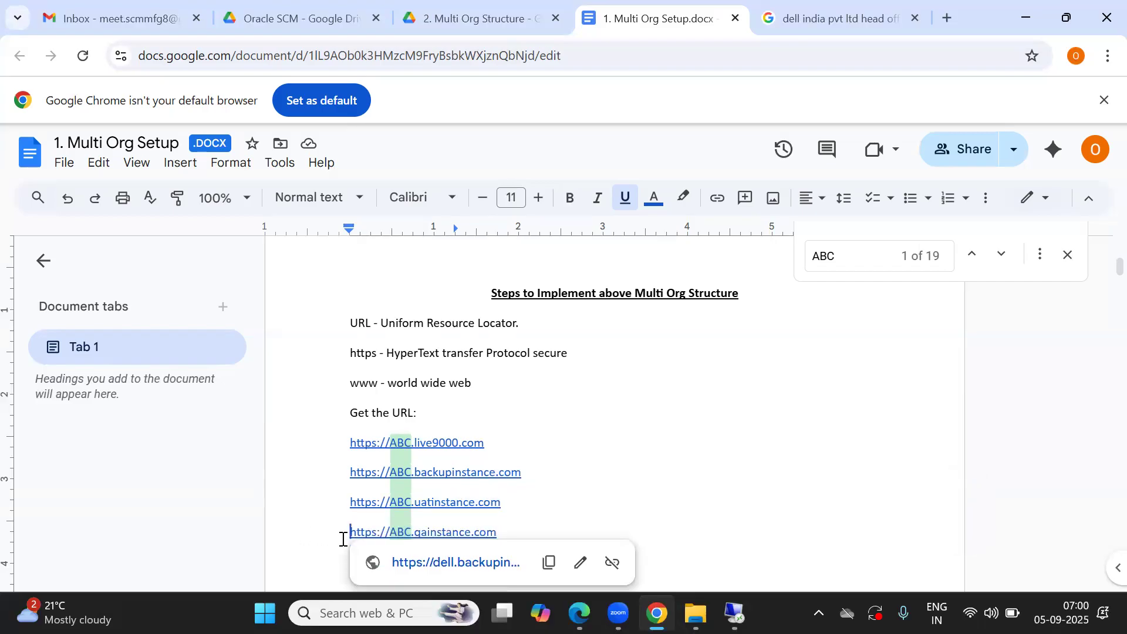
drag(343, 540, 509, 530)
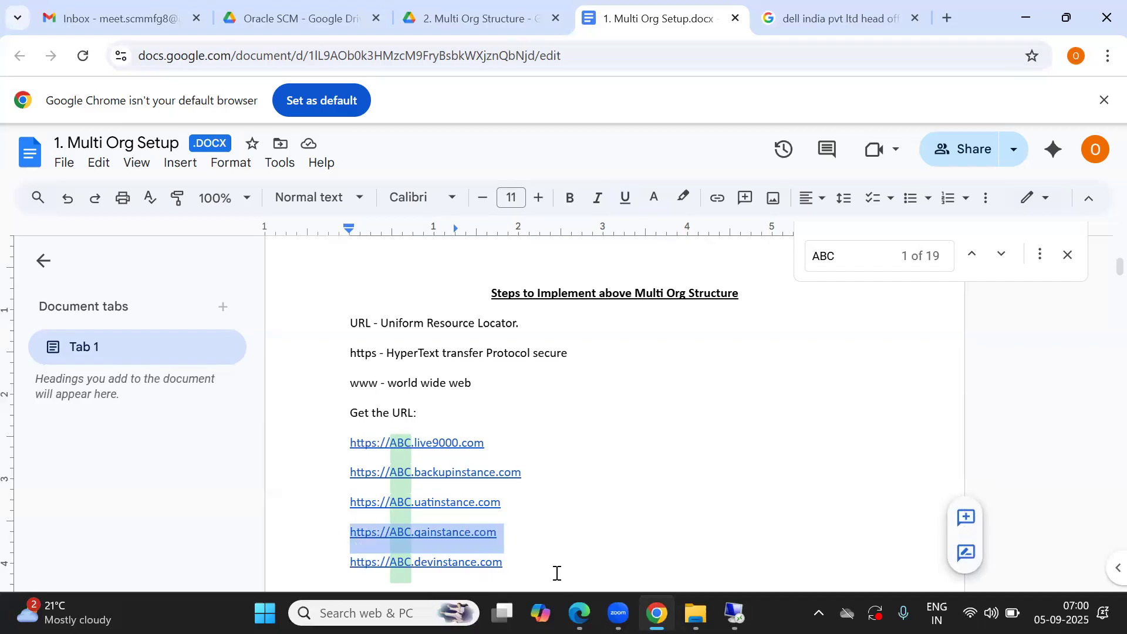
Step: Scroll the document to the first implementation step describing the implementation user ABC_SCM_IMP and its navigation path
click(535, 548)
key(Down)
key(Down)
key(Down)
key(Down)
key(Down)
key(Down)
key(Down)
key(Down)
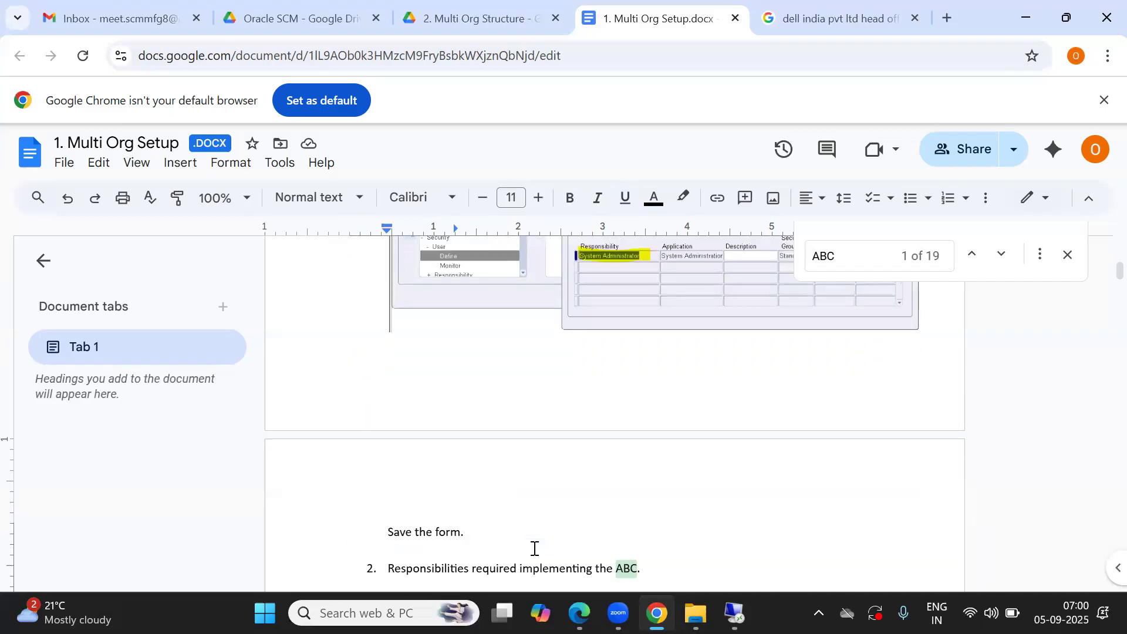
key(Up)
key(Up)
key(Up)
key(Up)
key(Up)
key(Up)
key(Up)
key(Up)
key(Down)
key(Down)
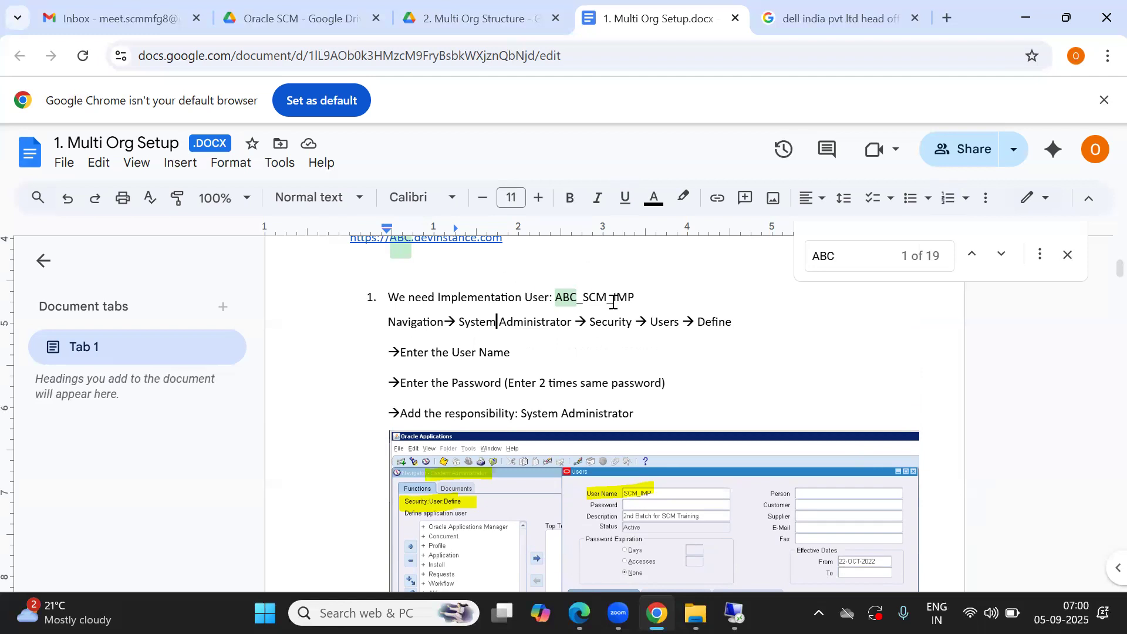
click(527, 344)
Step: Switch to the Remote Desktop session and unlock it by entering the account password
key(alt+Tab)
key(alt+Tab)
key(alt+Tab)
key(alt+Tab)
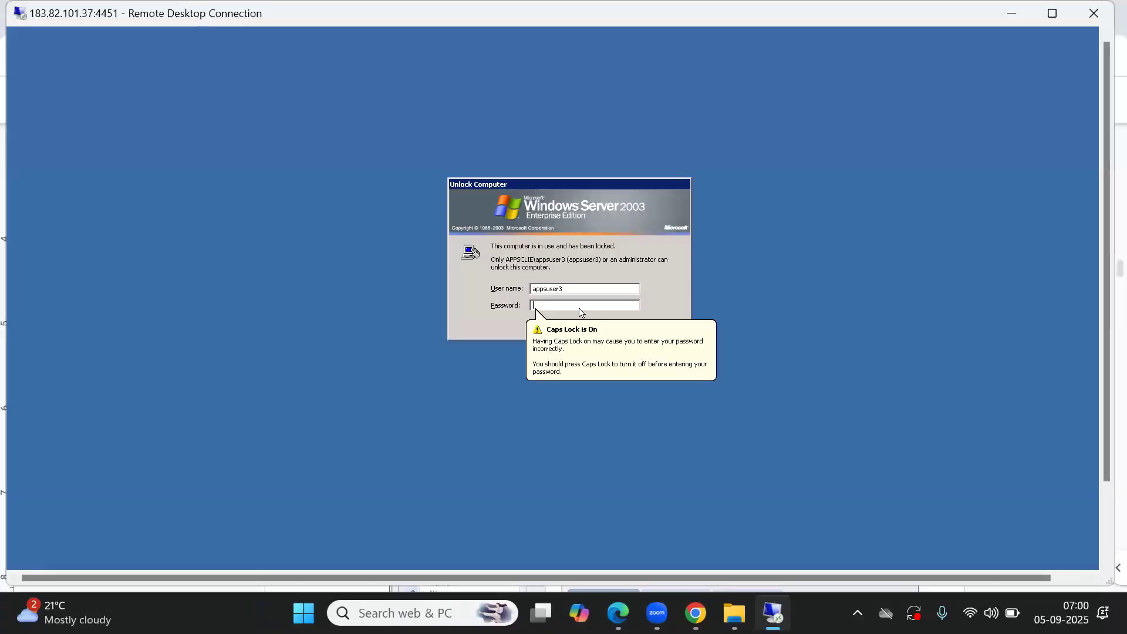
text(••••)
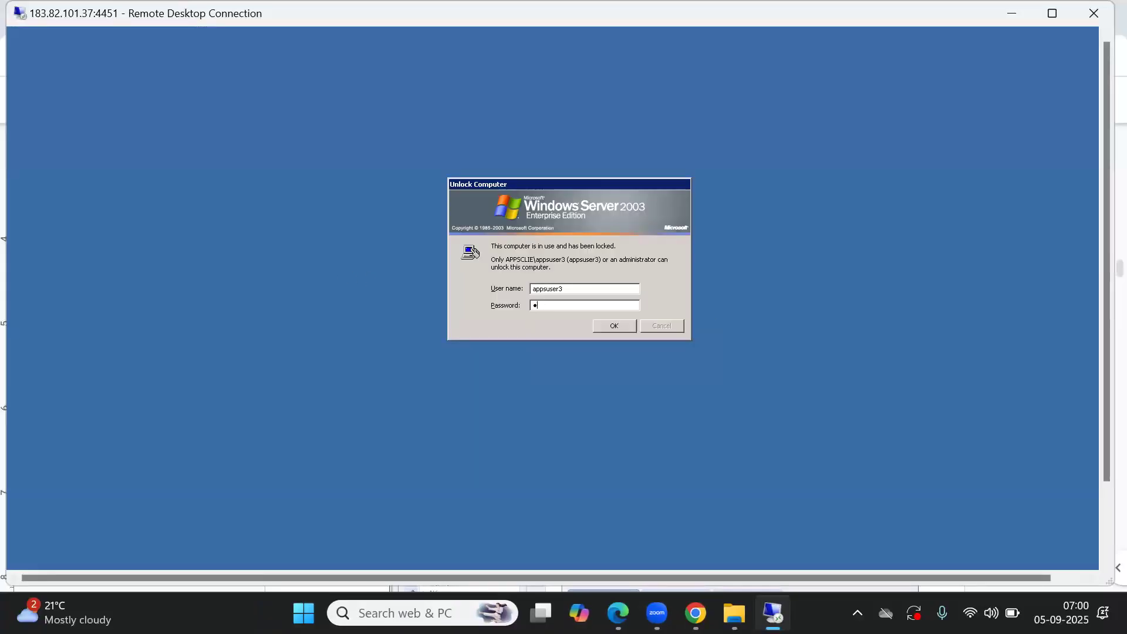
text(••••)
key(Return)
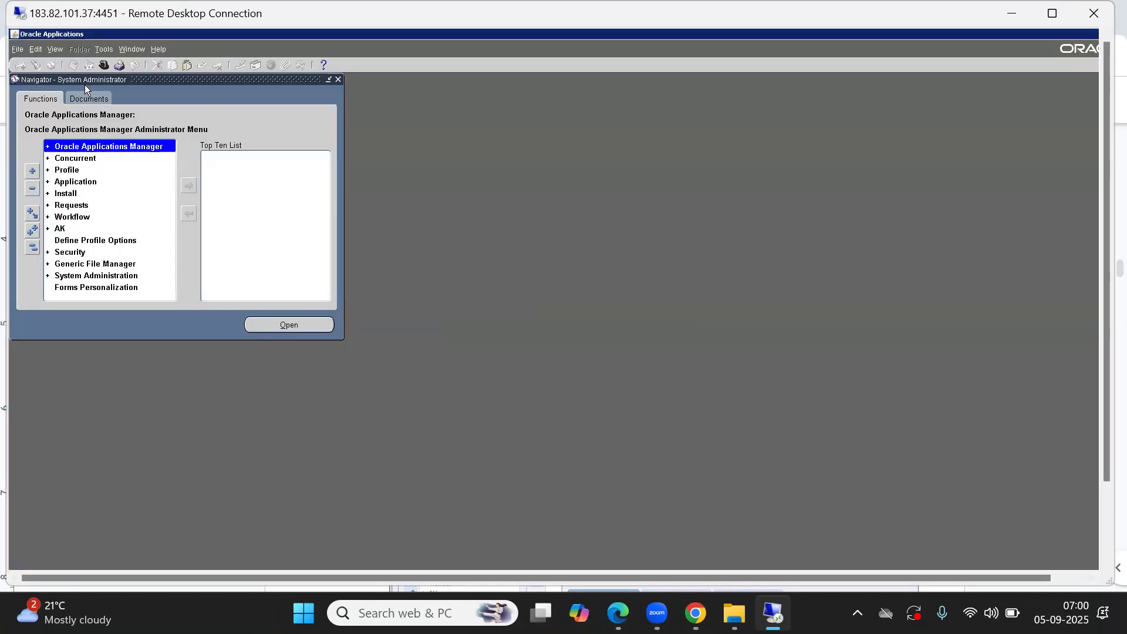
double_click(69, 254)
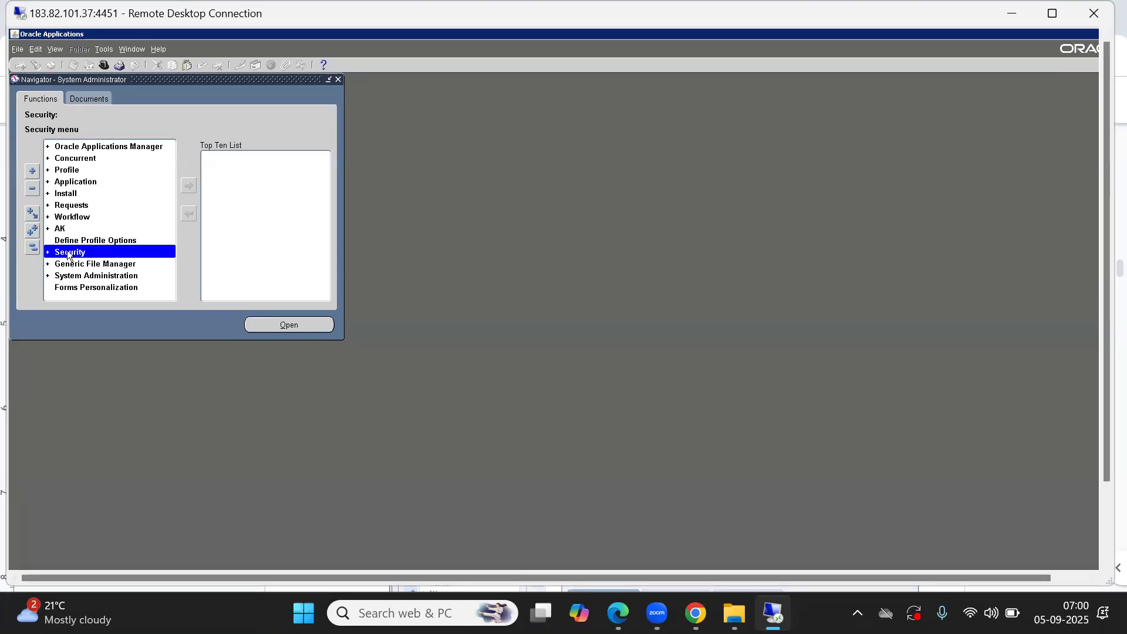
click(69, 266)
double_click(70, 267)
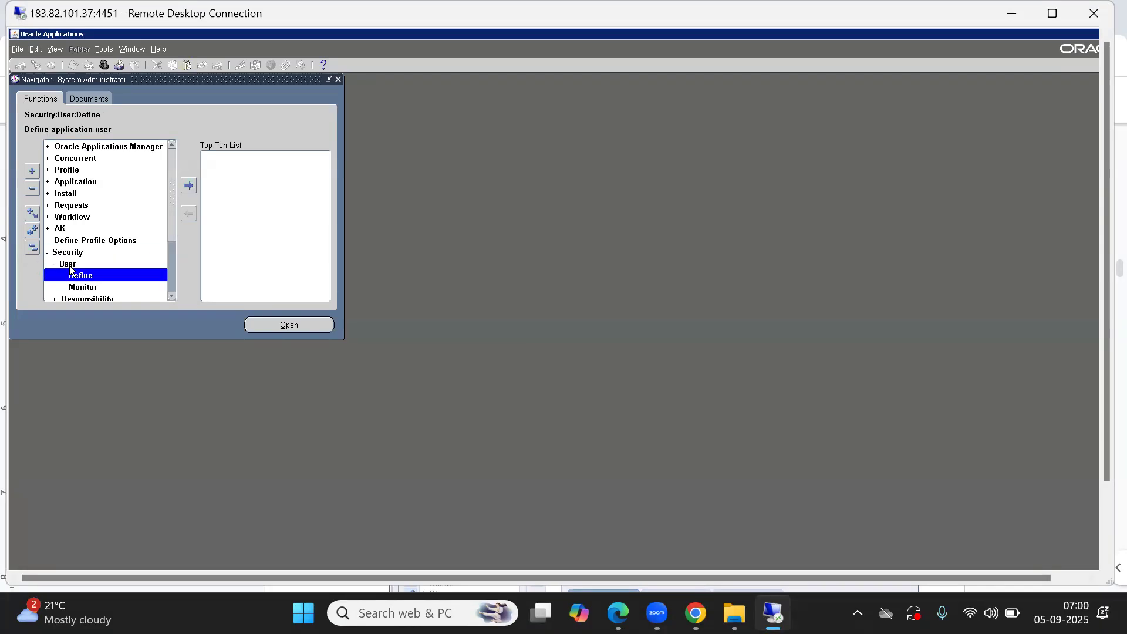
Step: Exit the Oracle Applications forms session, close its window and log out of the home page
key(alt+f)
key(x)
click(559, 373)
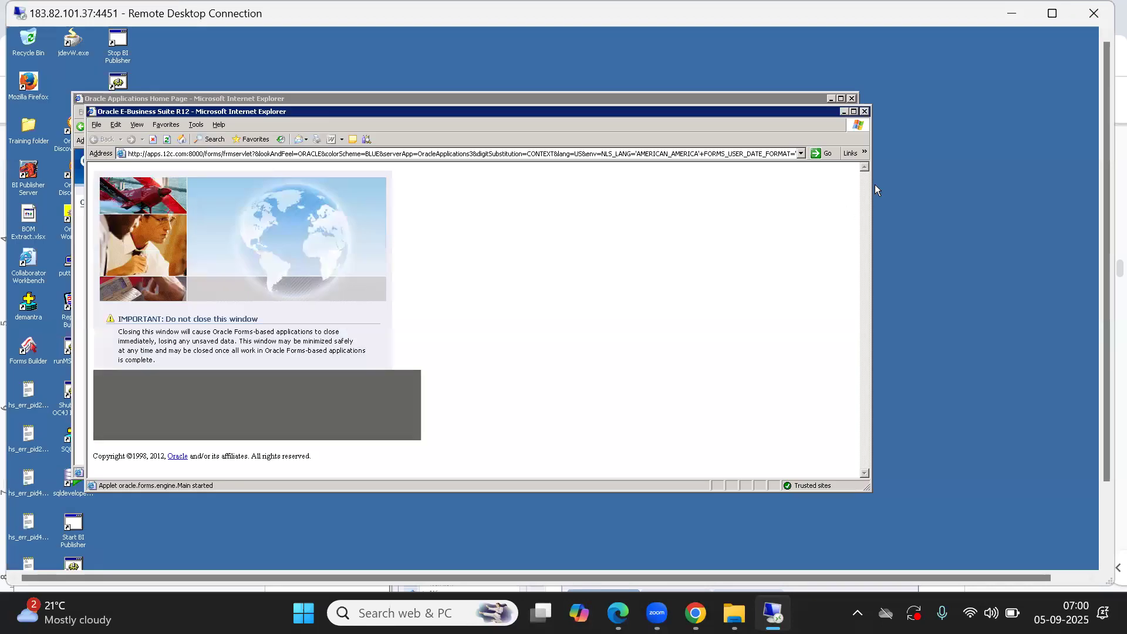
click(865, 112)
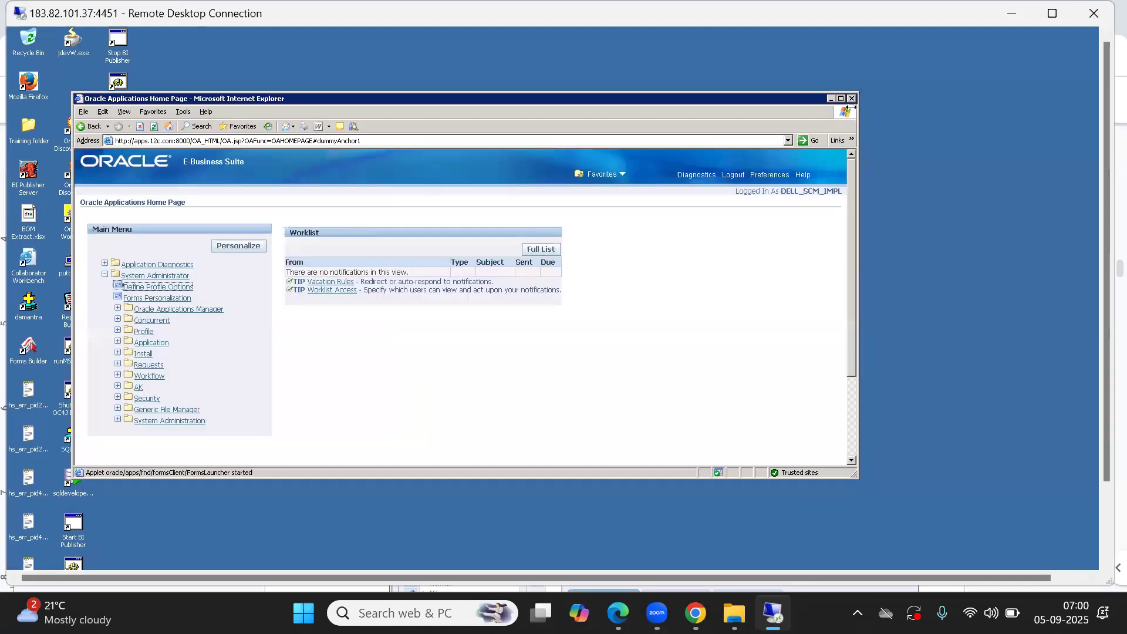
click(731, 175)
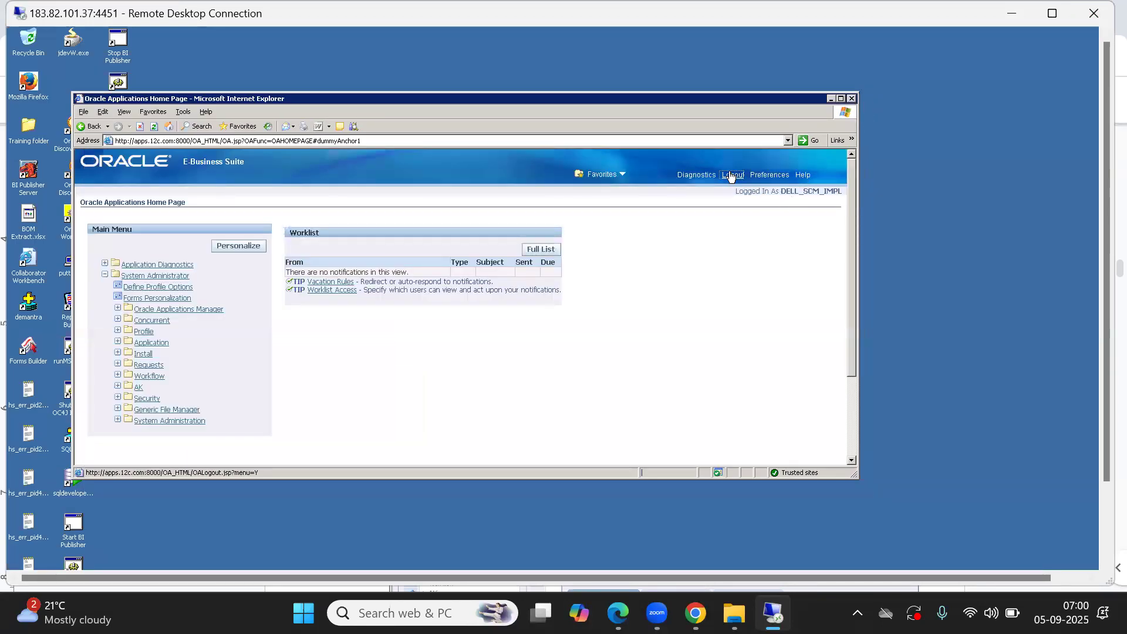
Step: Log in to E-Business Suite as OPERATIONS, entering the account password
click(428, 229)
text(op)
key(BackSpace)
key(BackSpace)
text(OPERATIONS)
key(Tab)
text(welcome)
key(Return)
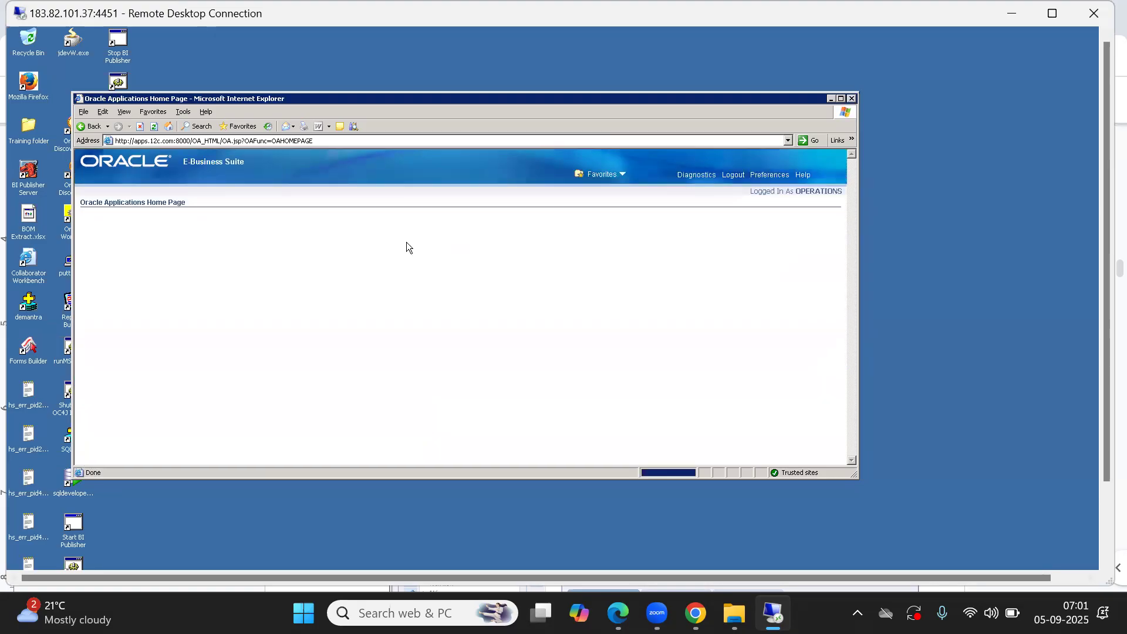
Step: Maximize the browser and search the home page's main menu for the System Administrator responsibility
click(841, 98)
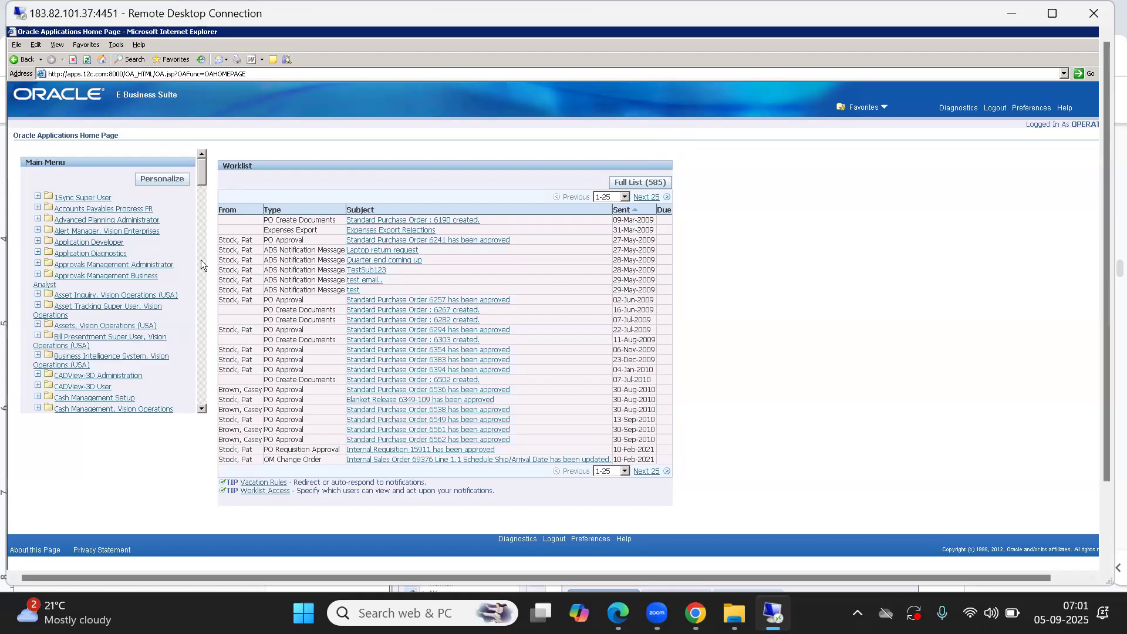
click(134, 264)
scroll(200, 180, down, 3)
scroll(202, 178, up, 3)
key(ctrl+f)
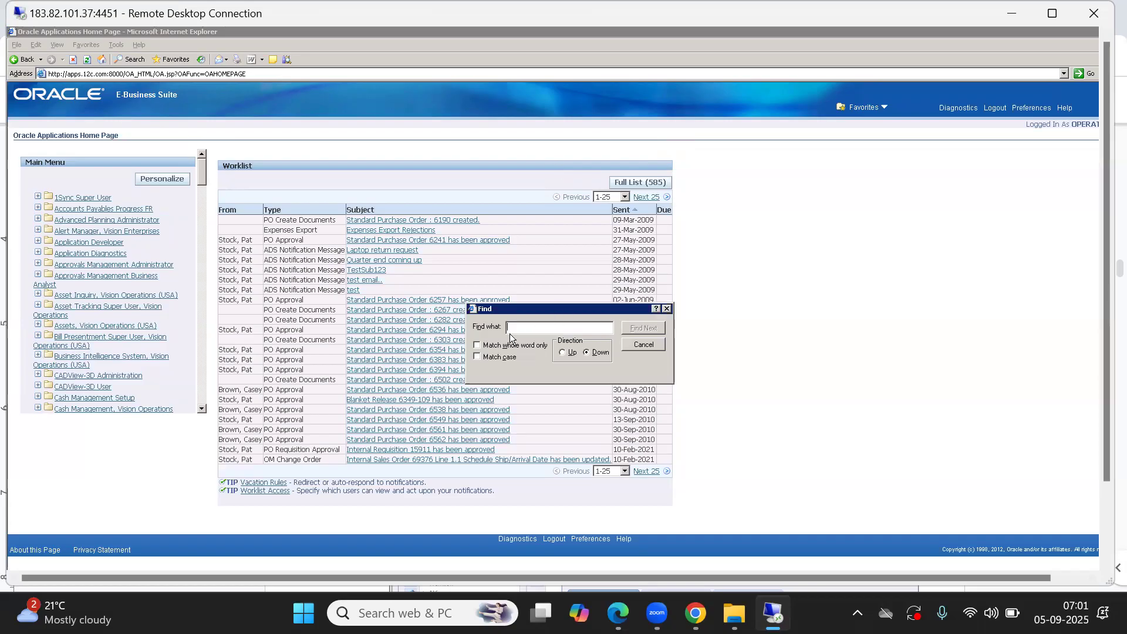
text(SYSTEMS)
text(MINISTR)
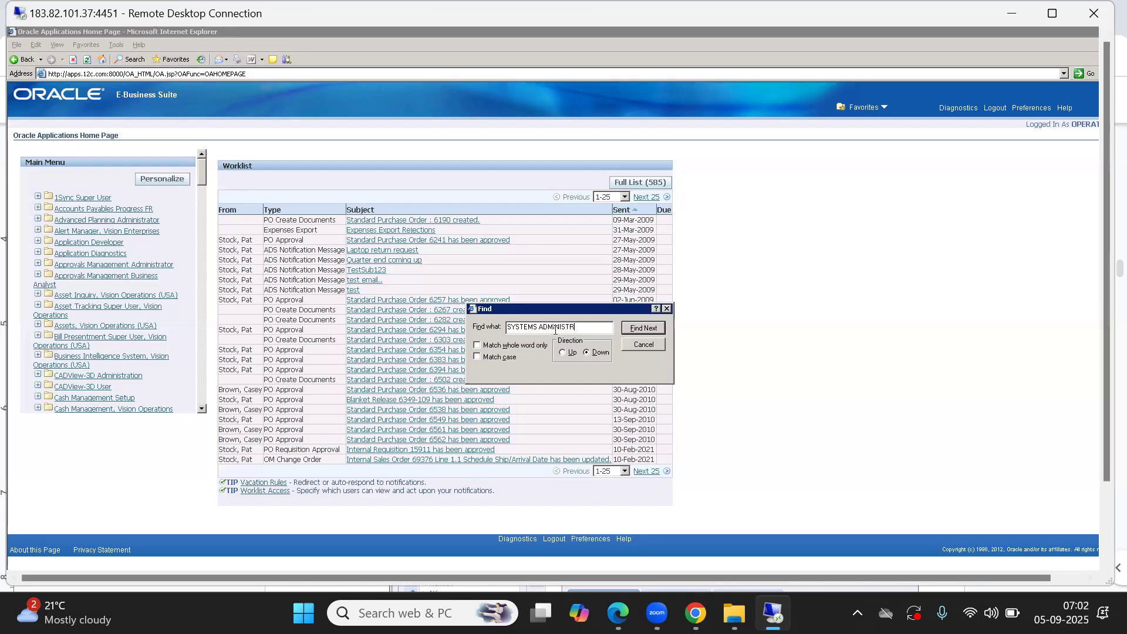
text(ATOR)
key(Return)
key(Return)
key(End)
key(BackSpace)
key(BackSpace)
key(BackSpace)
key(BackSpace)
key(BackSpace)
key(BackSpace)
key(BackSpace)
key(BackSpace)
key(BackSpace)
key(BackSpace)
key(BackSpace)
key(BackSpace)
key(BackSpace)
key(BackSpace)
key(BackSpace)
key(BackSpace)
key(BackSpace)
key(BackSpace)
key(BackSpace)
key(BackSpace)
text(System Adm)
key(Return)
key(Return)
click(556, 325)
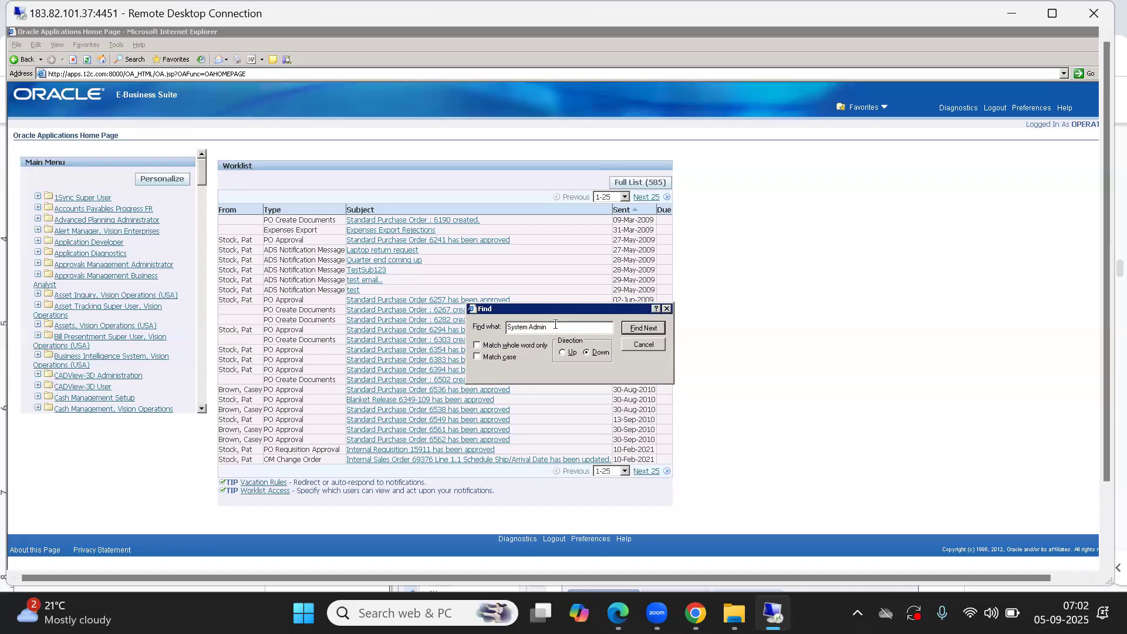
click(650, 329)
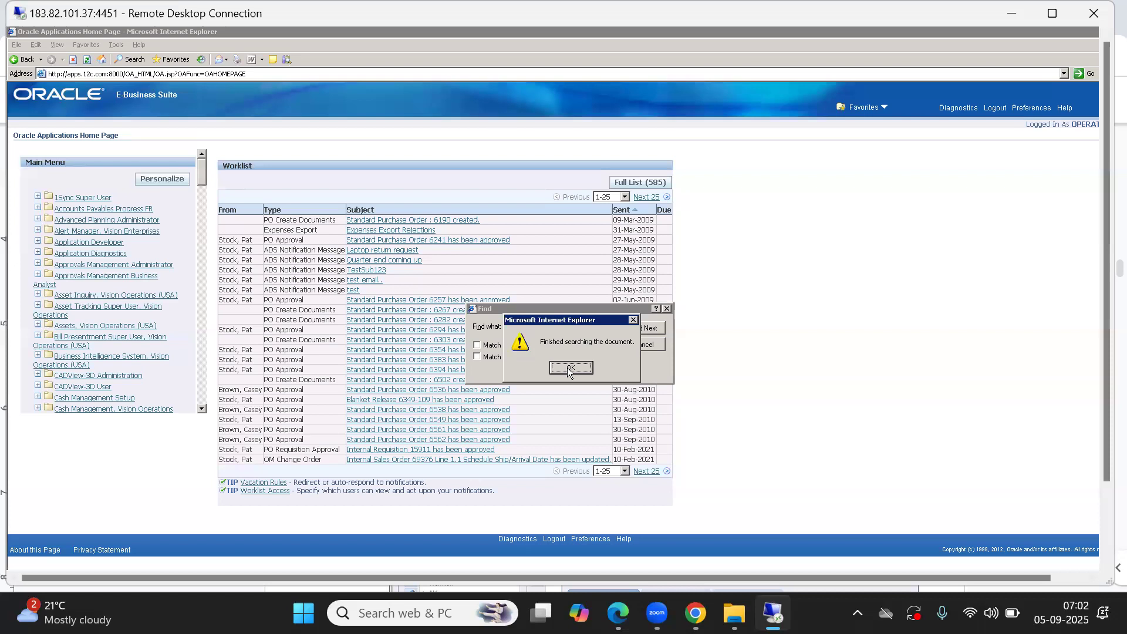
click(568, 368)
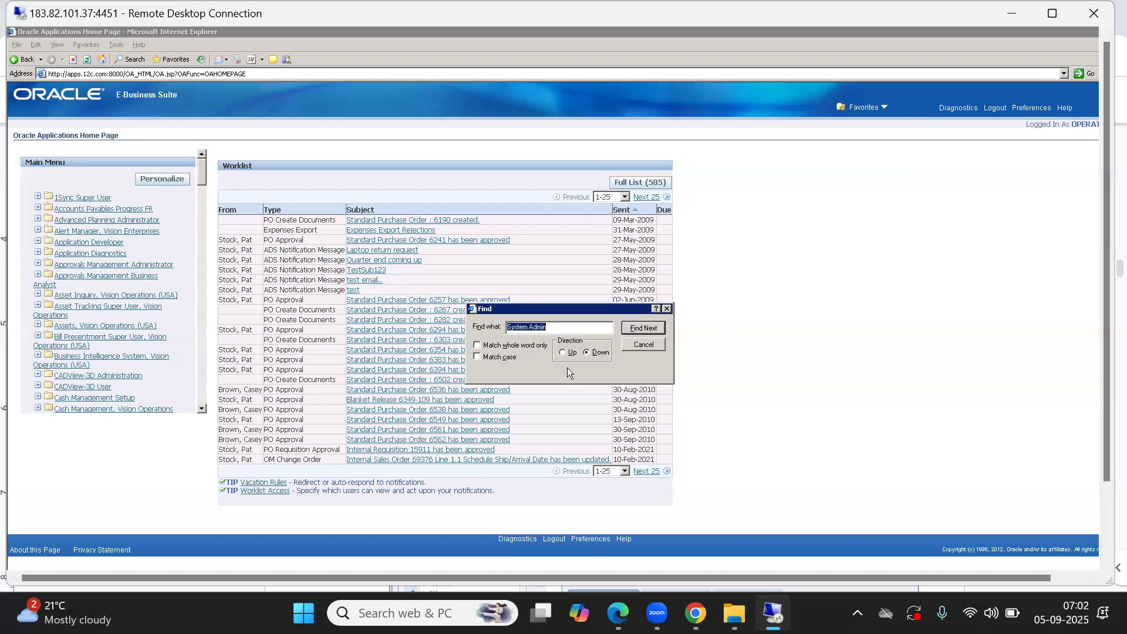
click(165, 338)
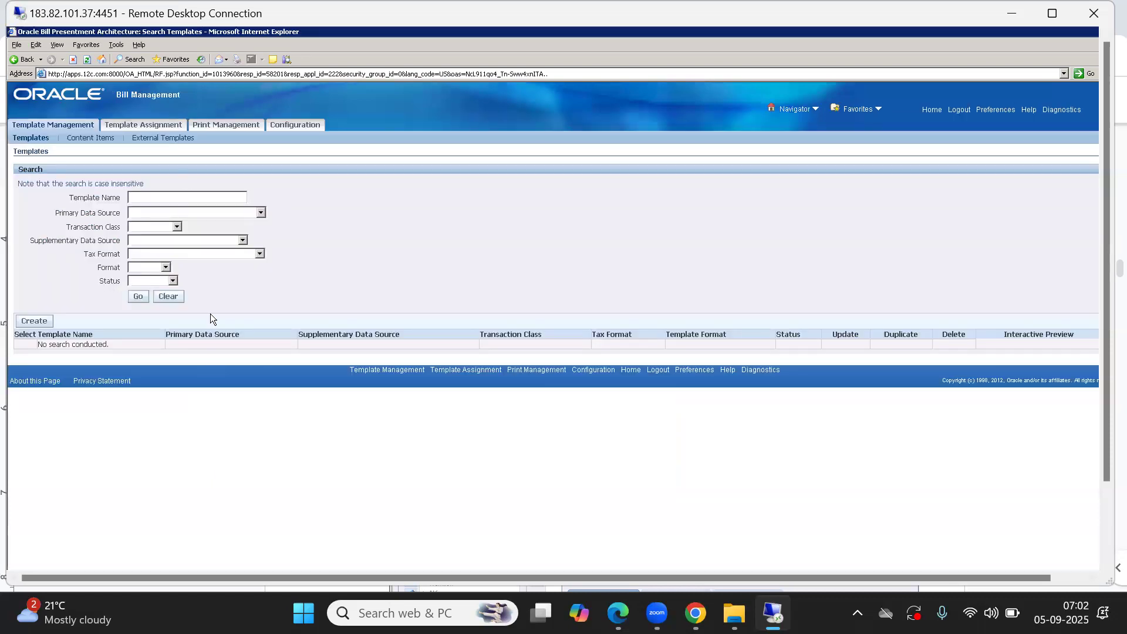
click(22, 59)
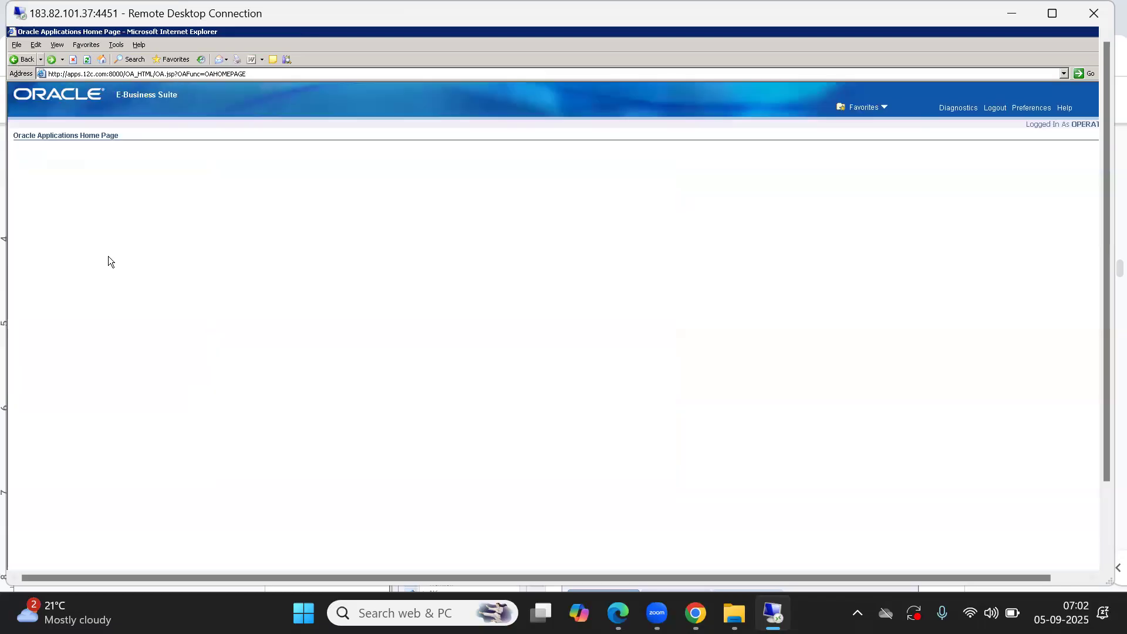
click(202, 333)
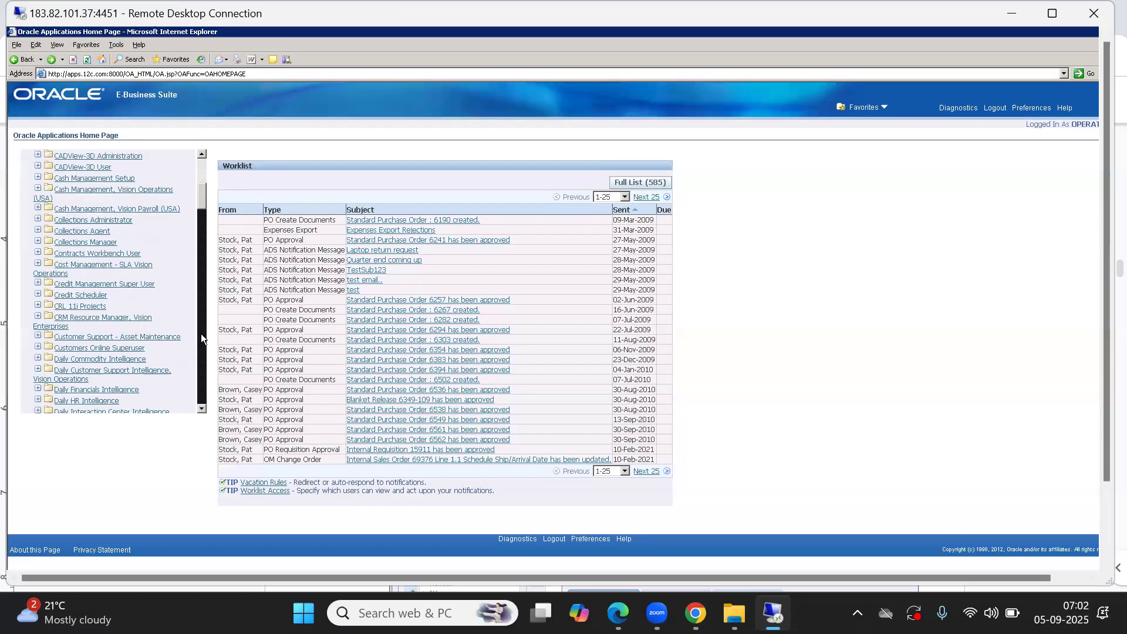
Step: Find and expand the System Administrator responsibility, launch its forms, and close the Profiles window
key(ctrl+f)
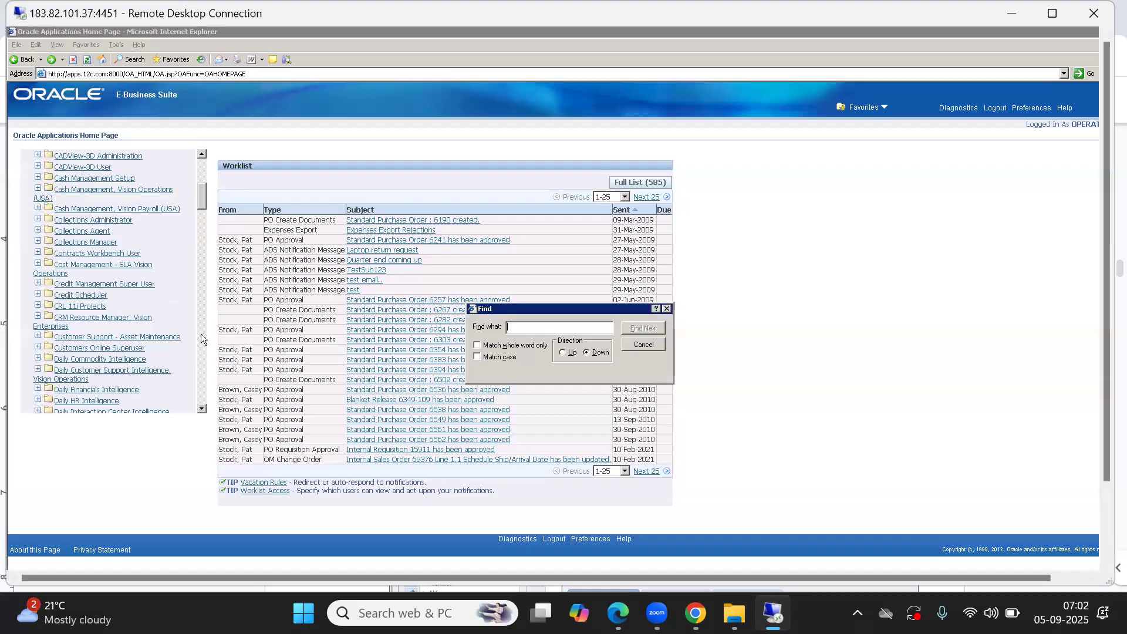
text(System)
key(Return)
key(Return)
key(Return)
key(Return)
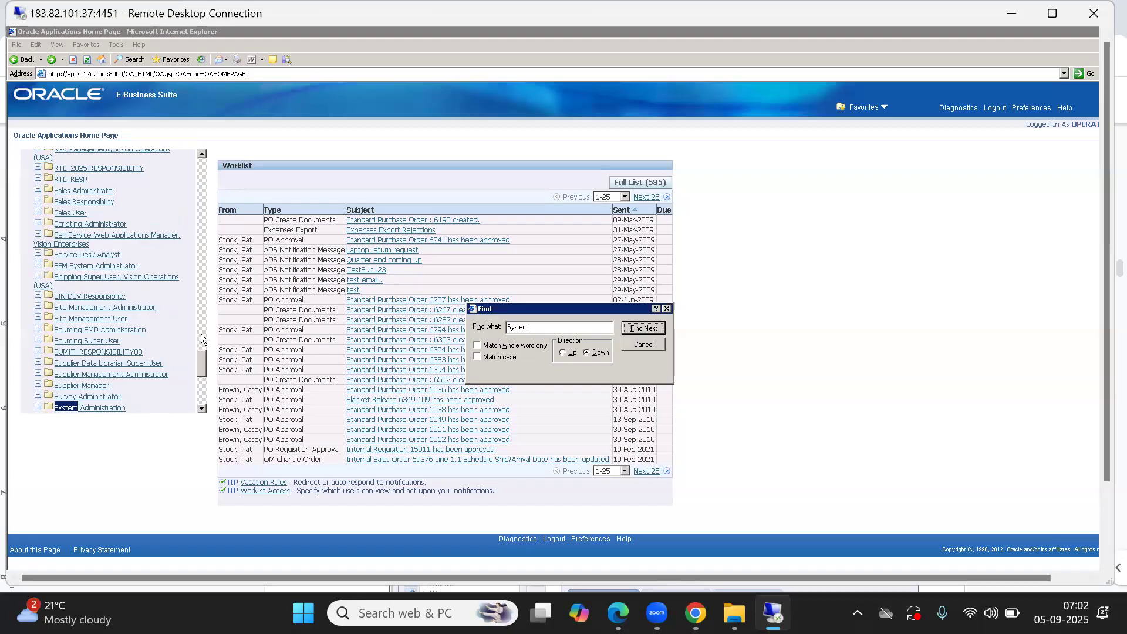
click(201, 409)
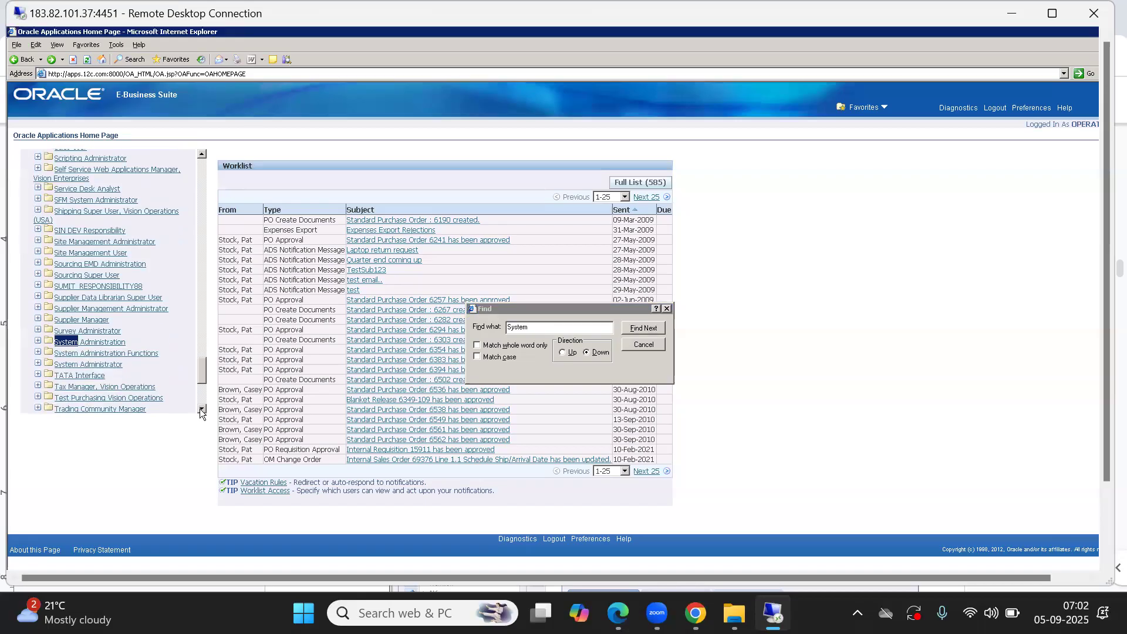
click(75, 365)
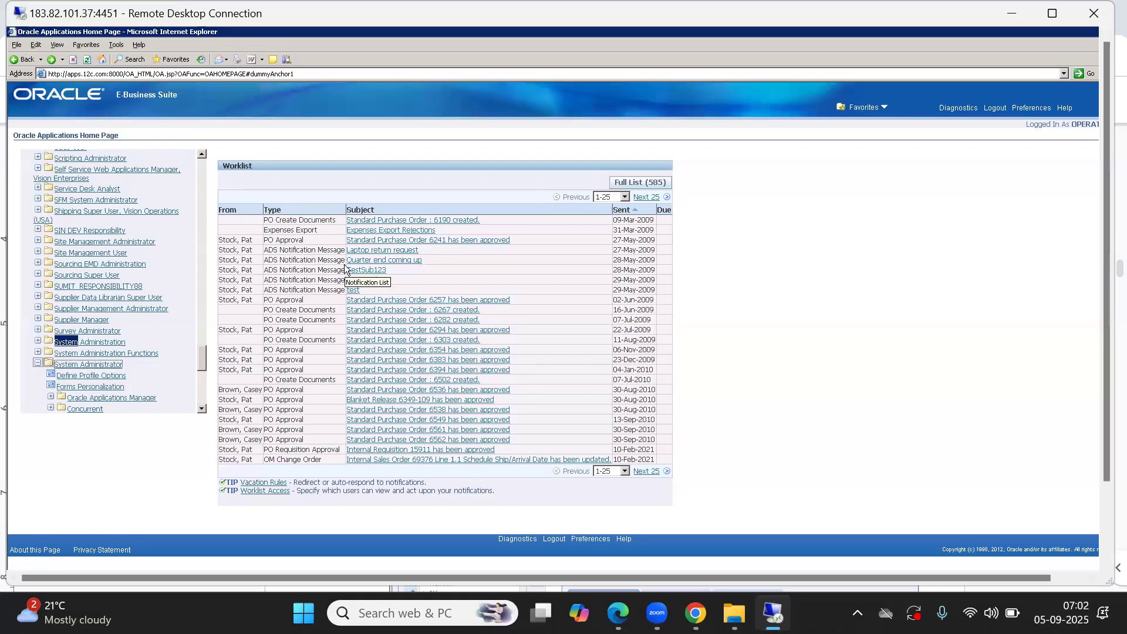
click(88, 376)
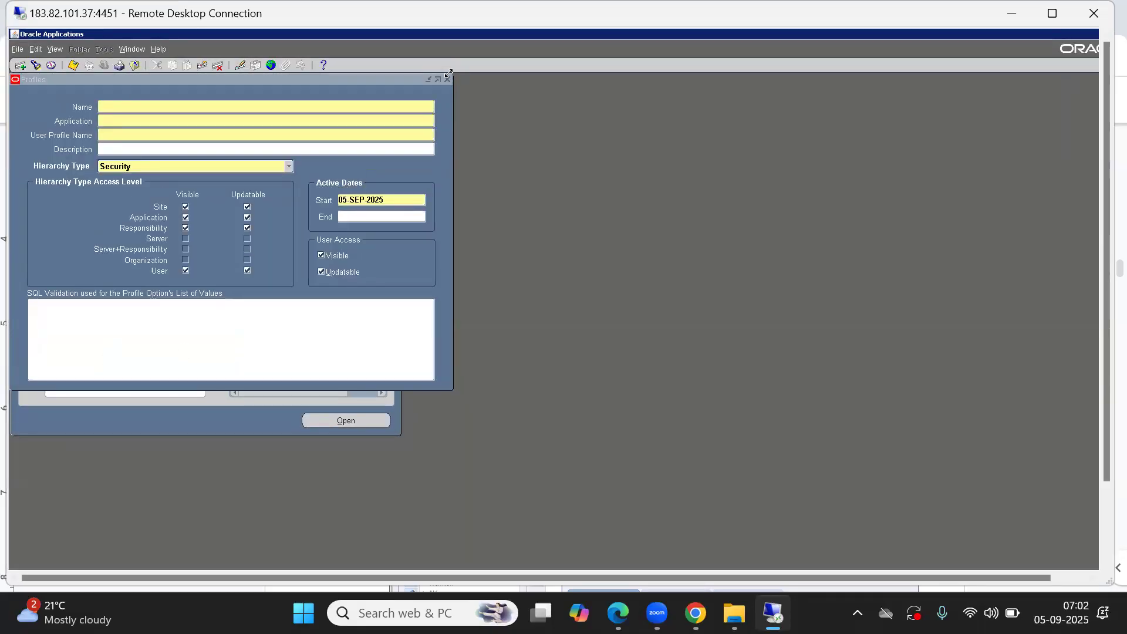
click(448, 79)
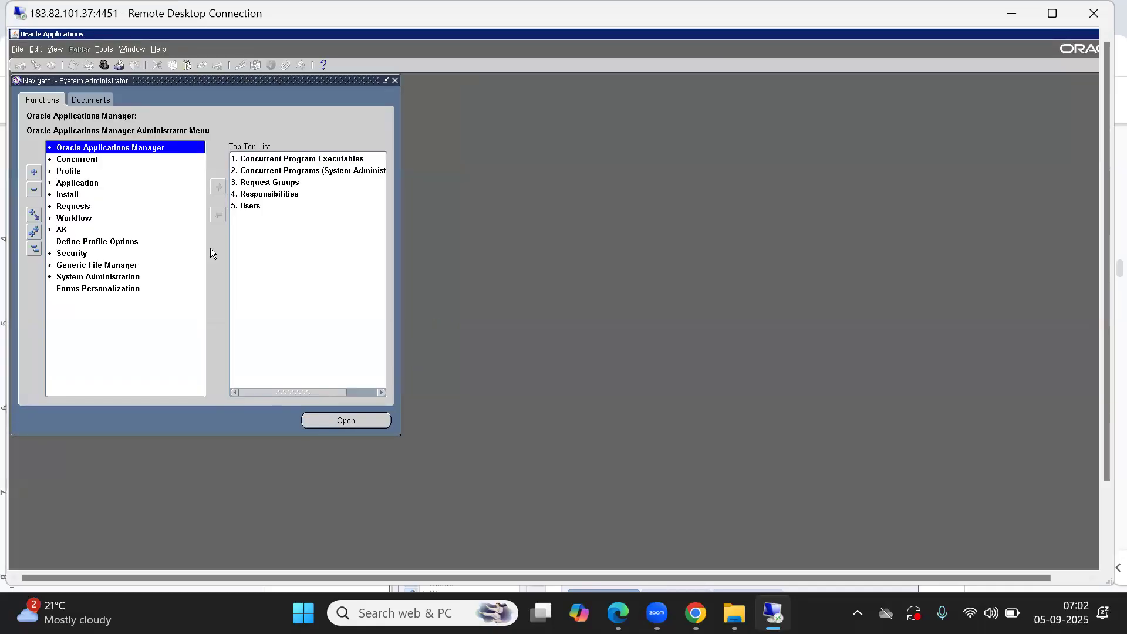
Step: Open the Users definition form through Security > User > Define in the navigator
click(36, 250)
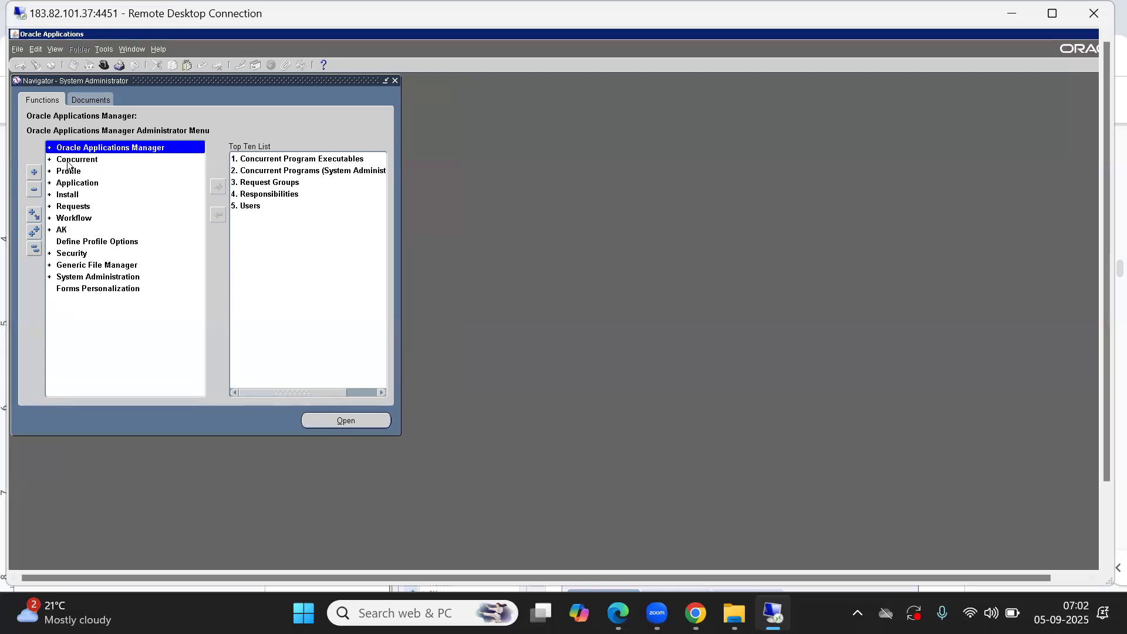
click(70, 253)
double_click(71, 253)
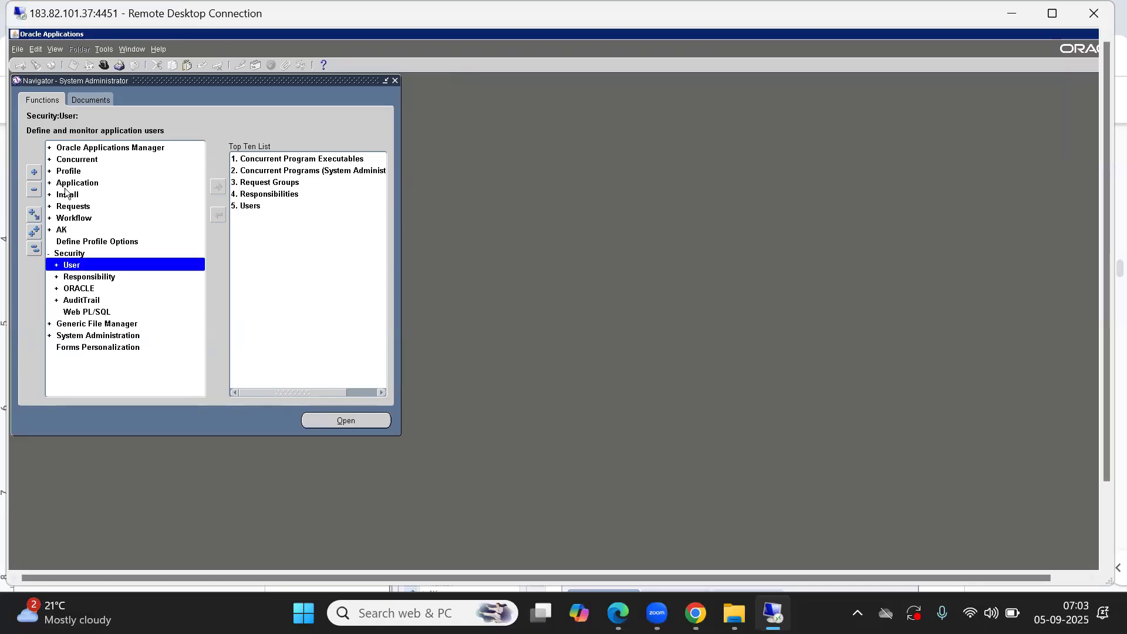
click(77, 265)
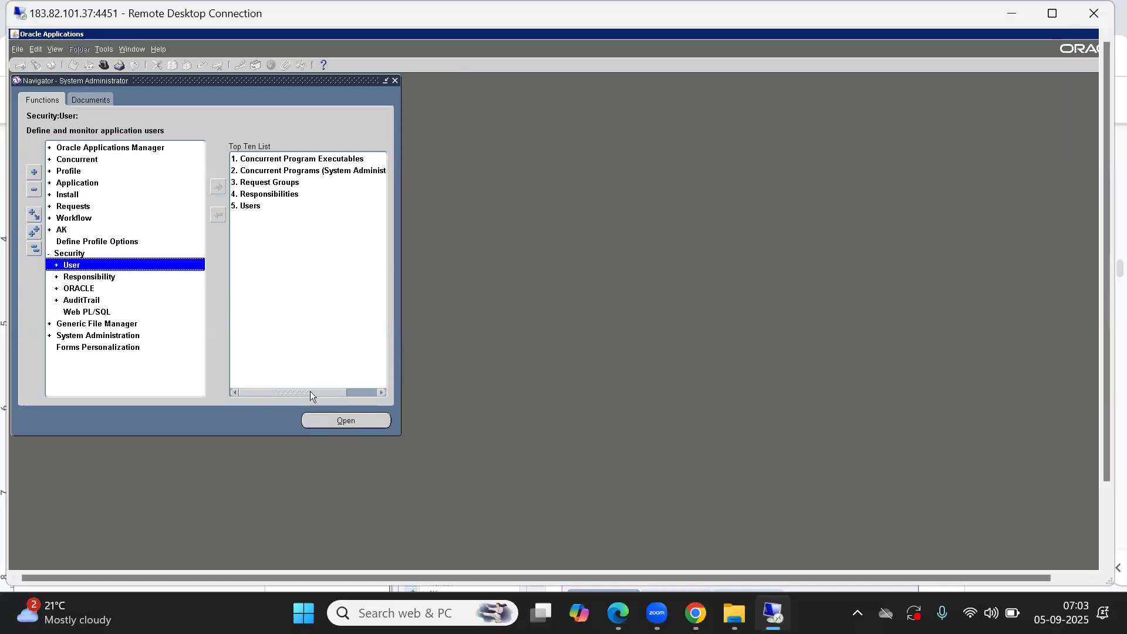
click(359, 420)
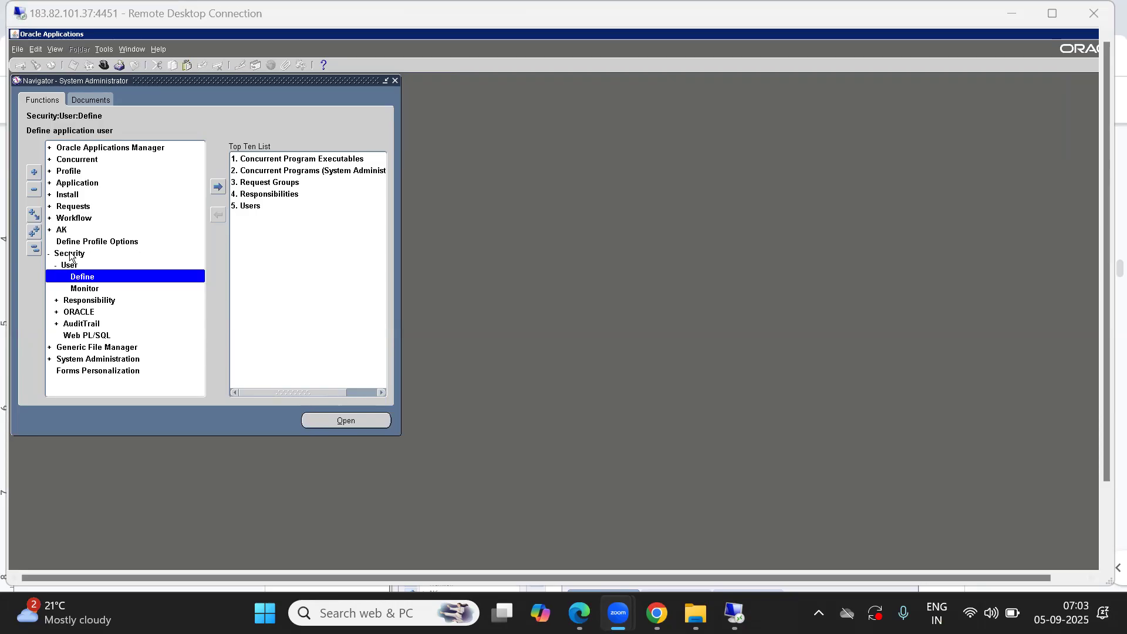
double_click(91, 280)
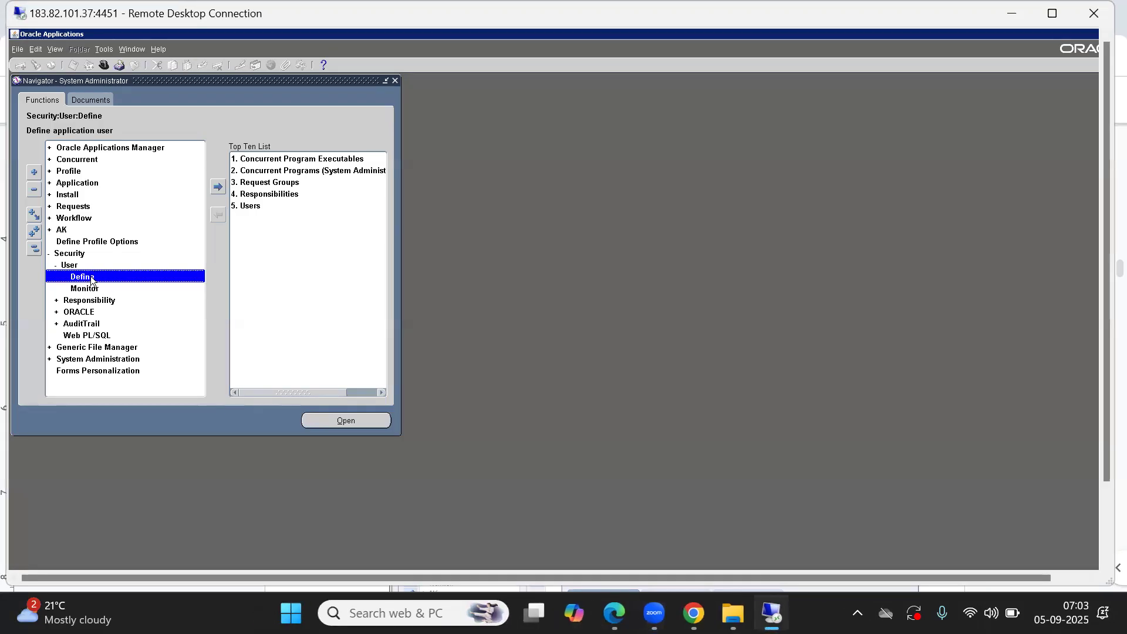
drag(167, 79, 346, 159)
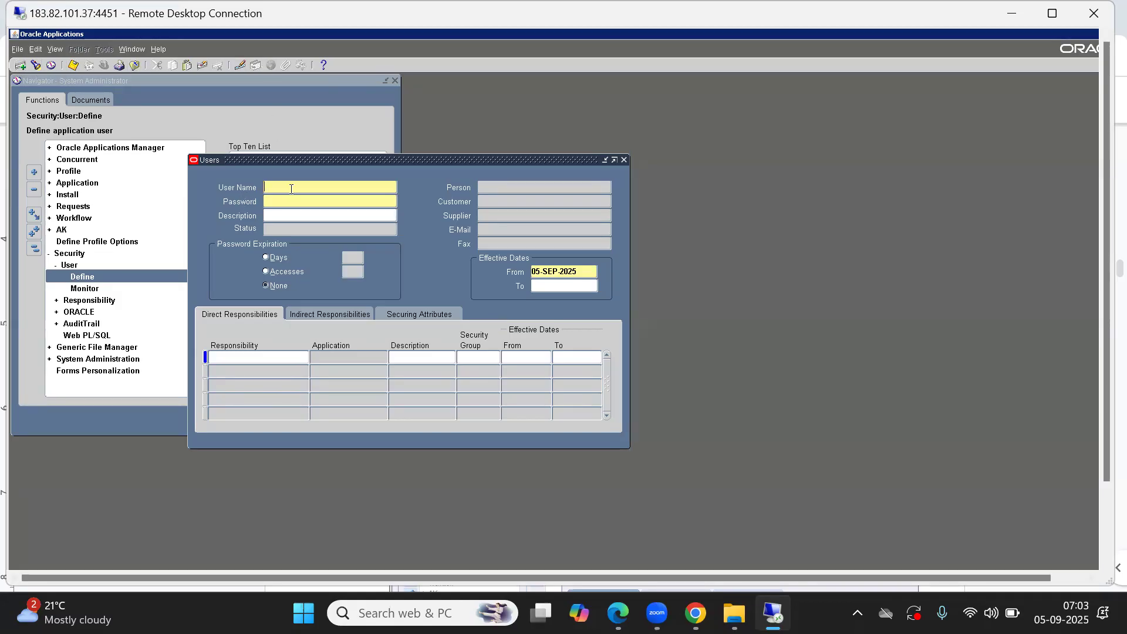
Step: Enter ABC_SCM_IMP as the new user name
text(ABC_SCM_IMP)
key(Tab)
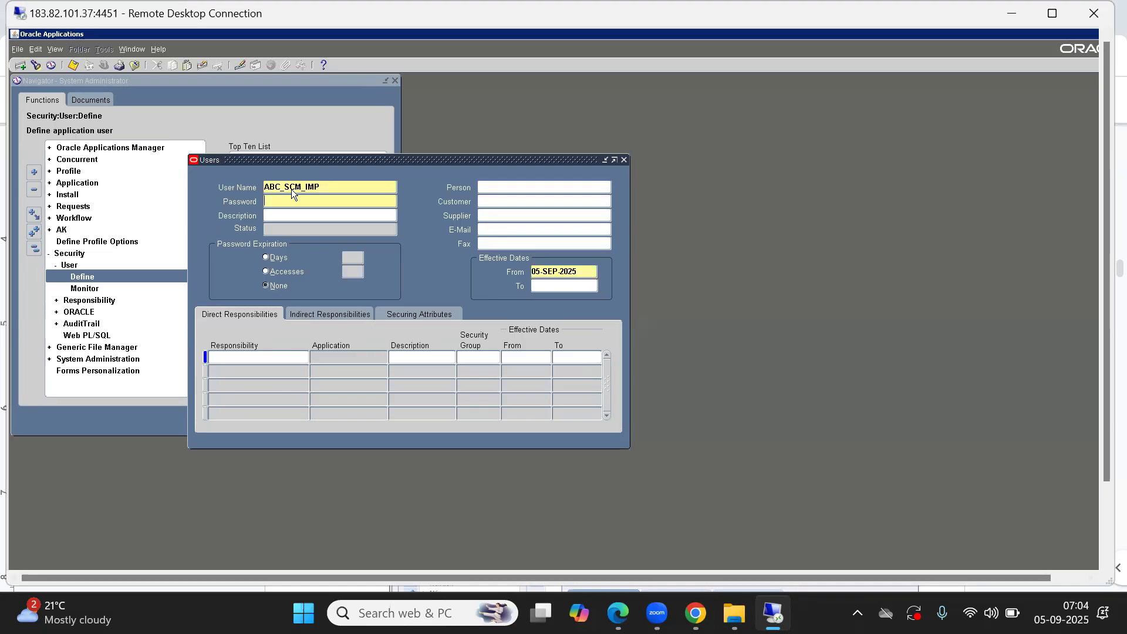
key(Tab)
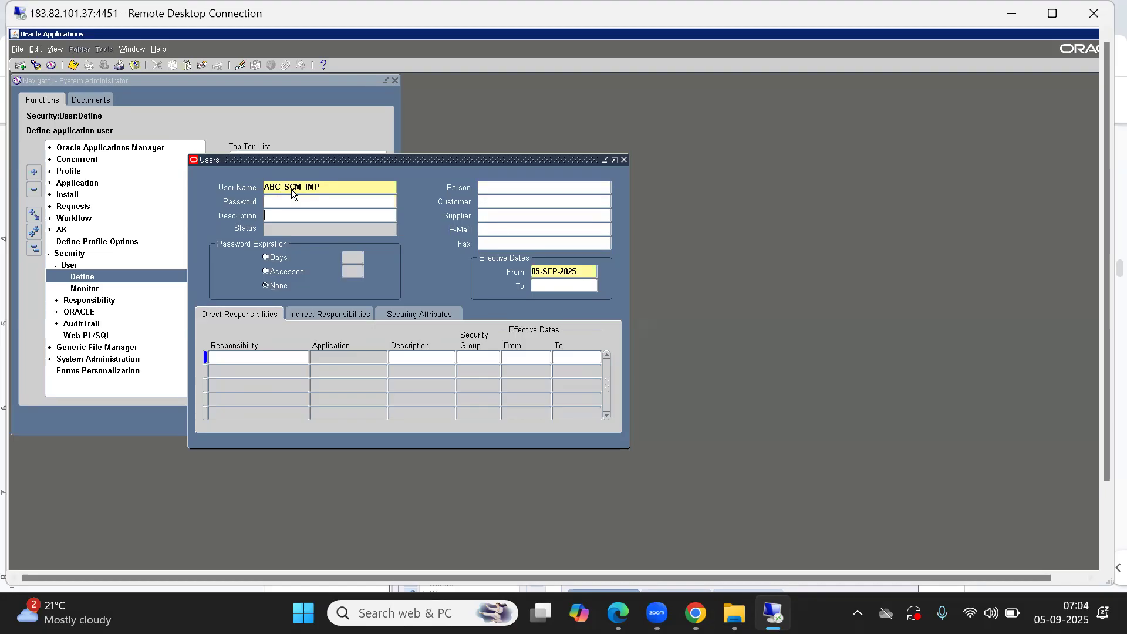
Step: Search the first direct responsibility row's list of values for responsibilities matching Sys%Admi%
click(237, 358)
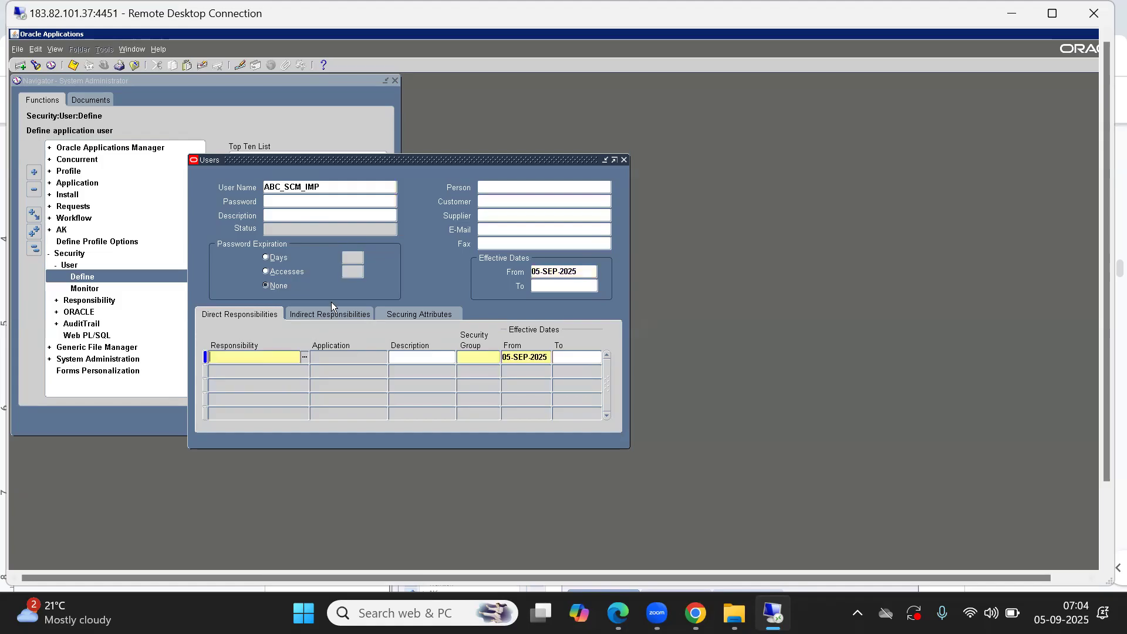
text(Sys)
text(tem%)
key(BackSpace)
key(BackSpace)
key(BackSpace)
key(BackSpace)
key(BackSpace)
text(s%)
double_click(224, 358)
click(234, 359)
double_click(224, 358)
click(236, 359)
drag(229, 359, 222, 357)
click(249, 356)
text(Admi%)
key(Tab)
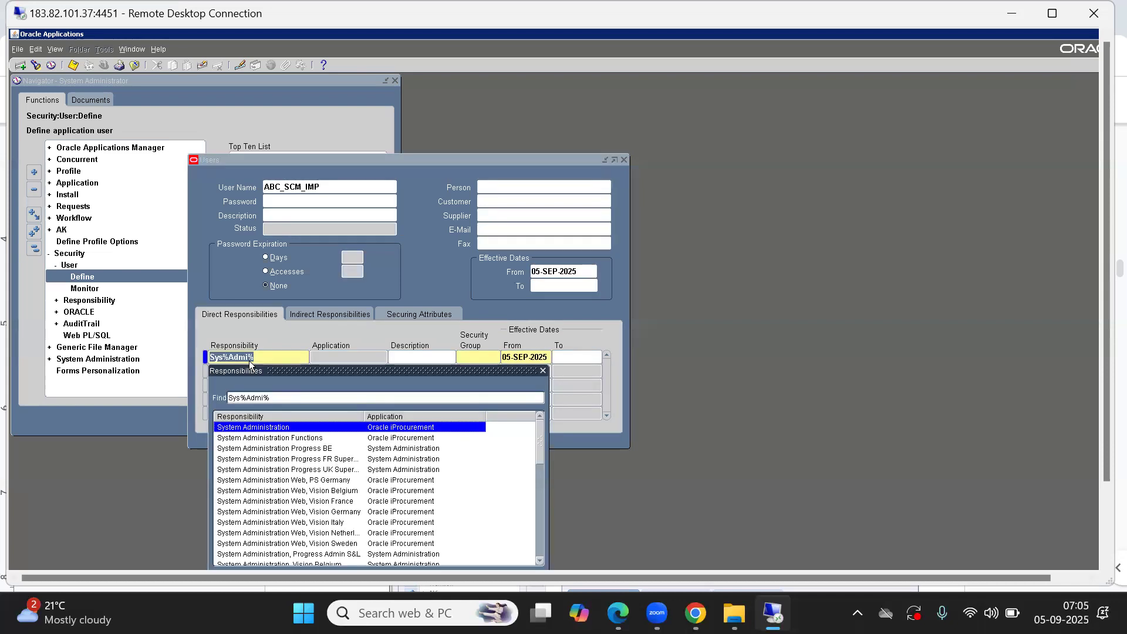
Step: Refine the responsibility search to Sys%Admi%tor and assign the System Administrator responsibility to the user
click(273, 399)
double_click(267, 398)
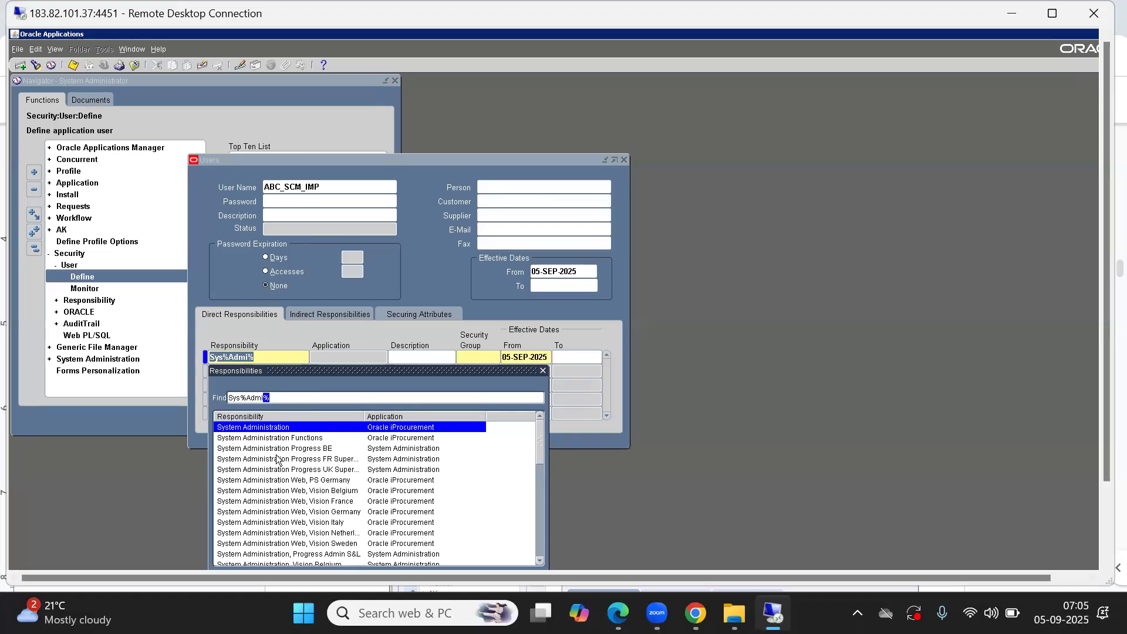
click(285, 396)
drag(286, 396, 216, 397)
double_click(232, 398)
double_click(256, 397)
click(286, 396)
text(tor%)
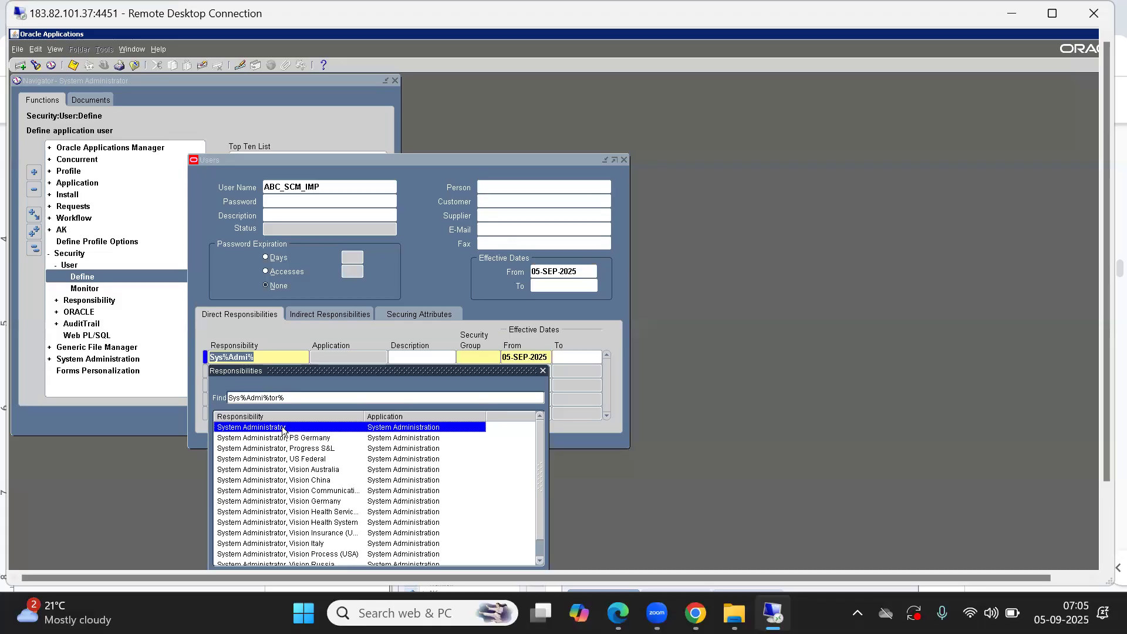
click(287, 398)
key(BackSpace)
key(BackSpace)
key(BackSpace)
key(BackSpace)
click(297, 480)
key(Down)
key(Down)
key(Down)
key(Down)
key(Down)
key(Down)
key(Down)
key(Down)
key(Down)
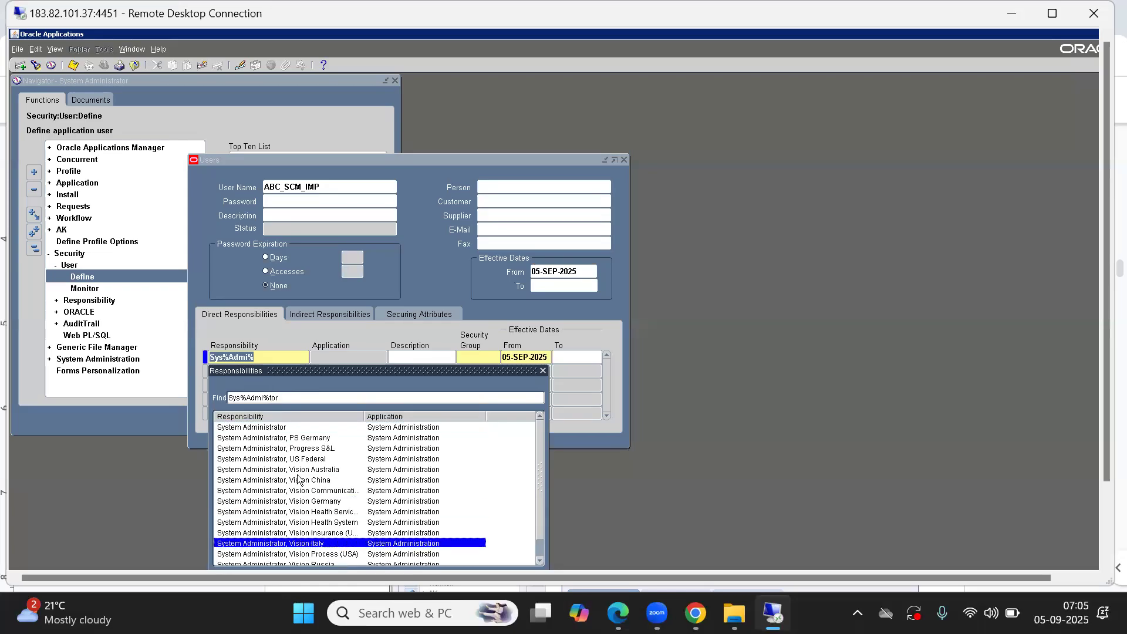
key(Up)
key(Up)
key(Up)
key(Up)
key(Up)
key(Up)
key(Up)
key(Up)
key(Up)
key(Up)
key(Up)
key(Up)
key(Up)
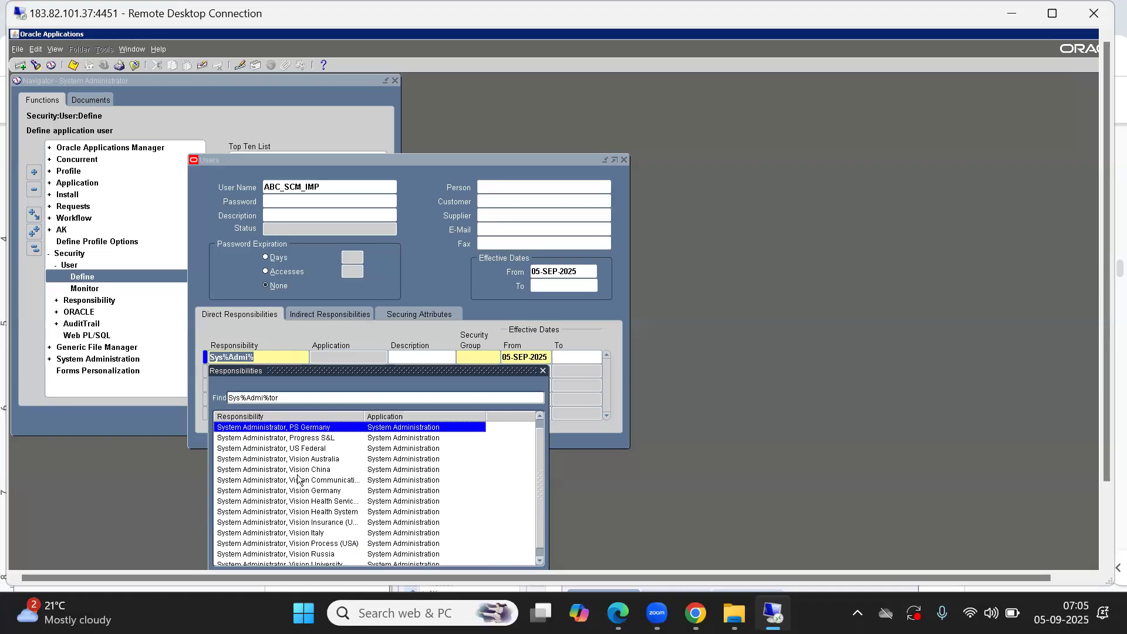
key(Down)
key(Down)
key(Down)
key(Down)
key(Down)
key(Down)
key(Down)
key(Down)
key(Down)
key(Down)
key(Down)
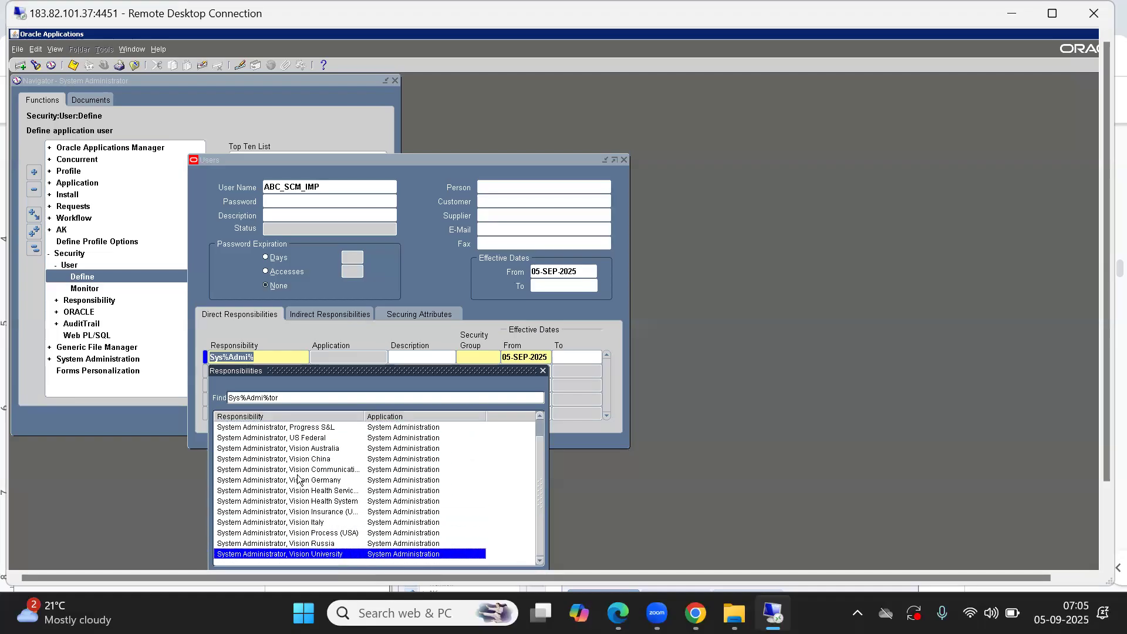
key(Up)
key(Up)
key(Up)
key(Up)
key(Up)
key(Up)
key(Up)
key(Up)
key(Up)
key(Up)
key(Up)
key(Up)
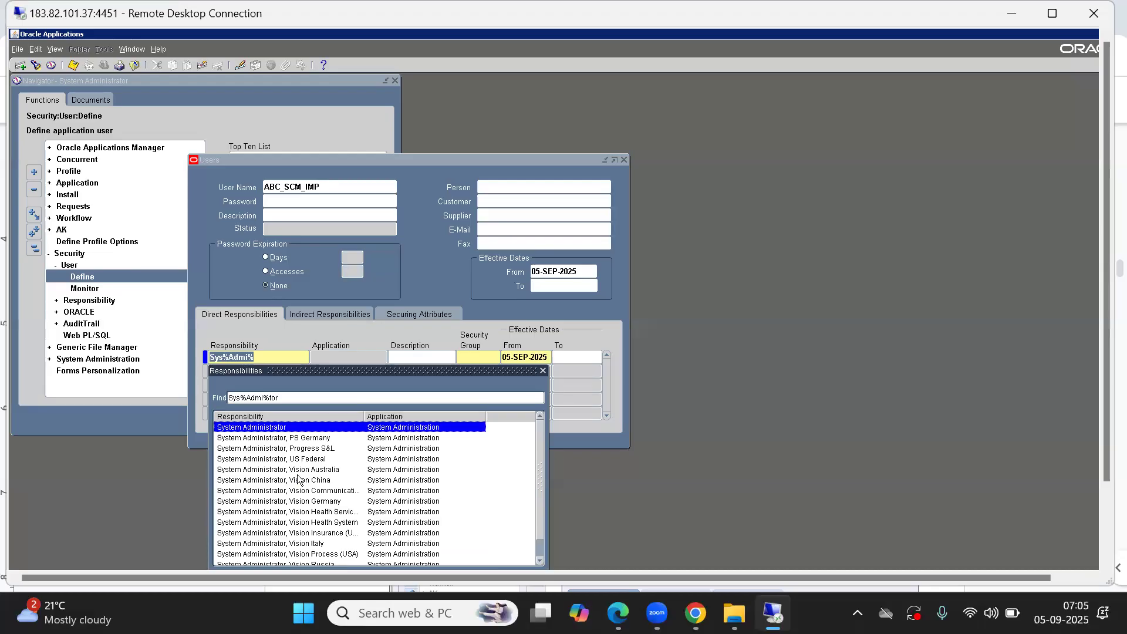
double_click(271, 429)
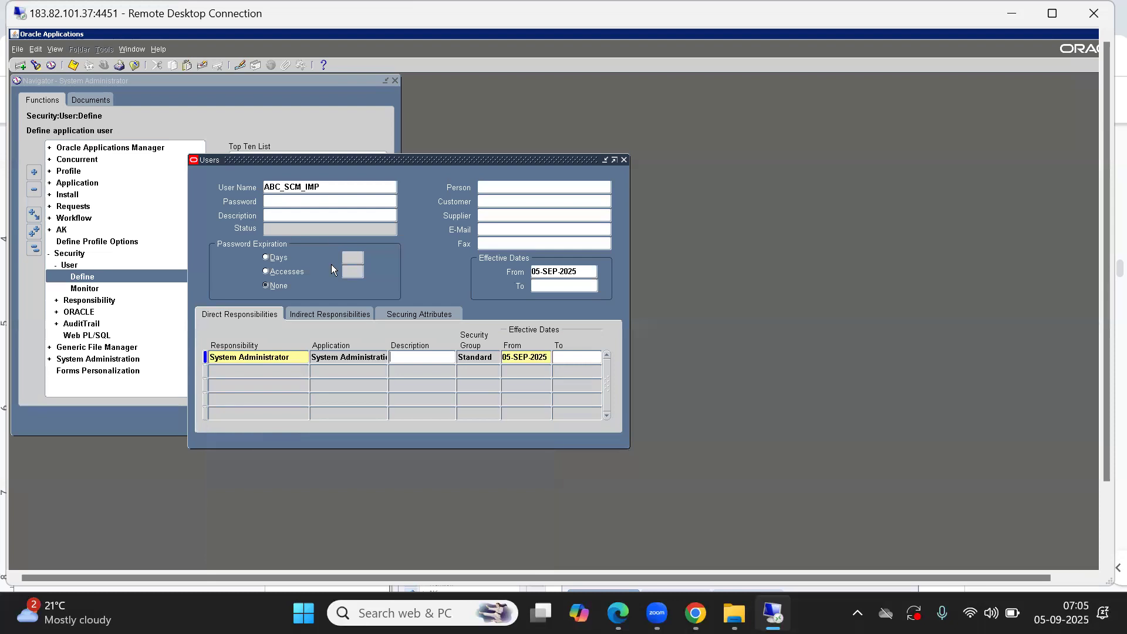
Step: Save the new user record and close the Users form
key(ctrl+s)
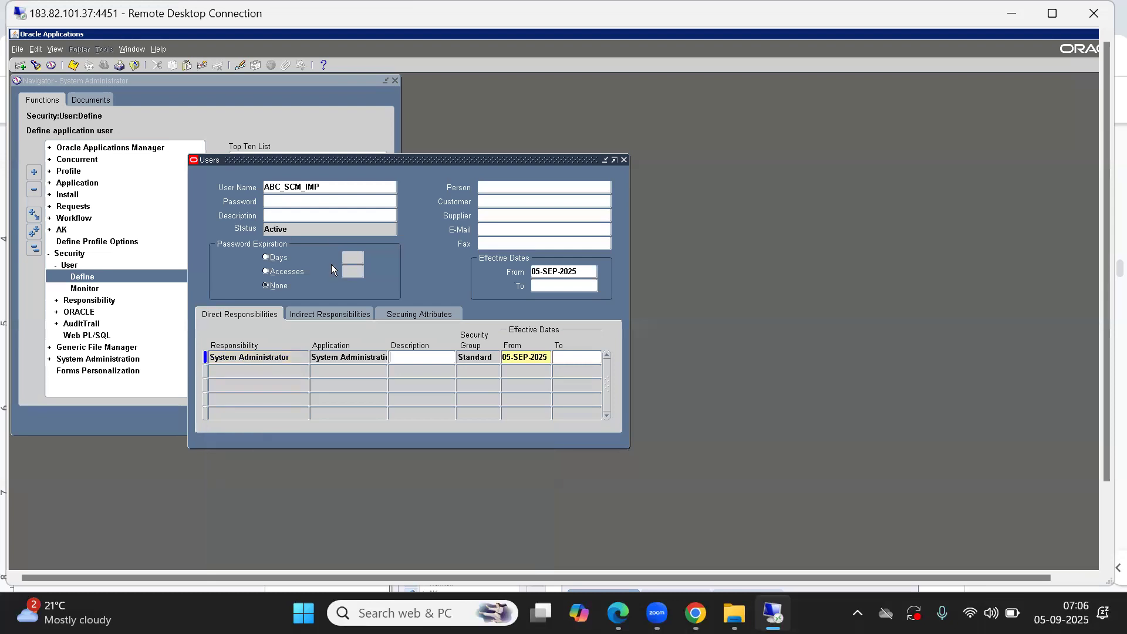
drag(363, 157, 376, 115)
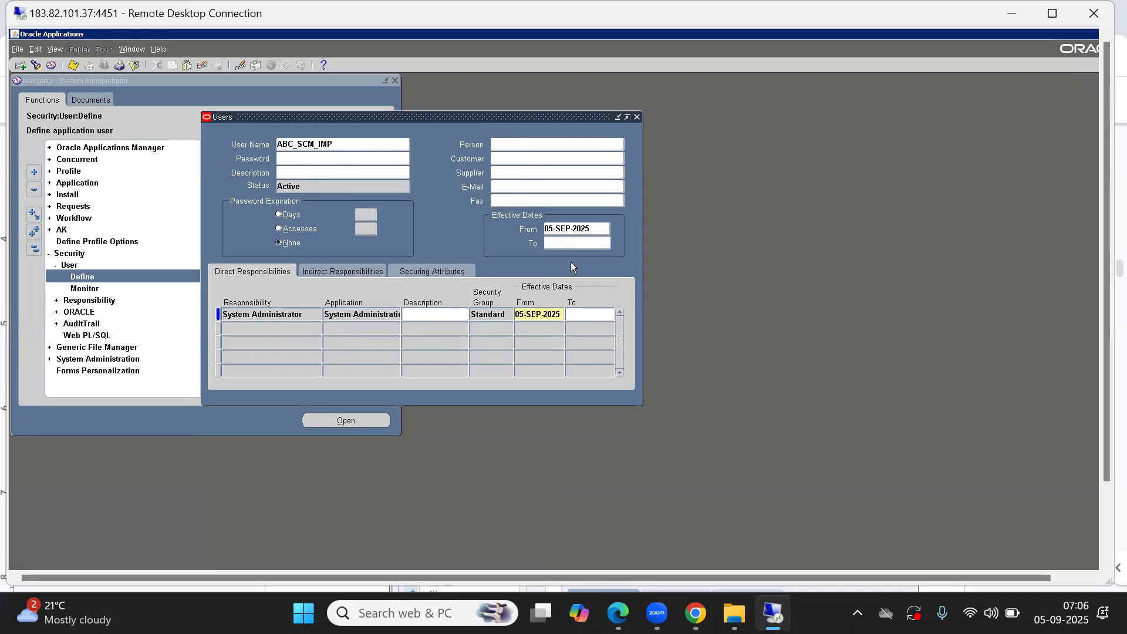
key(alt+f)
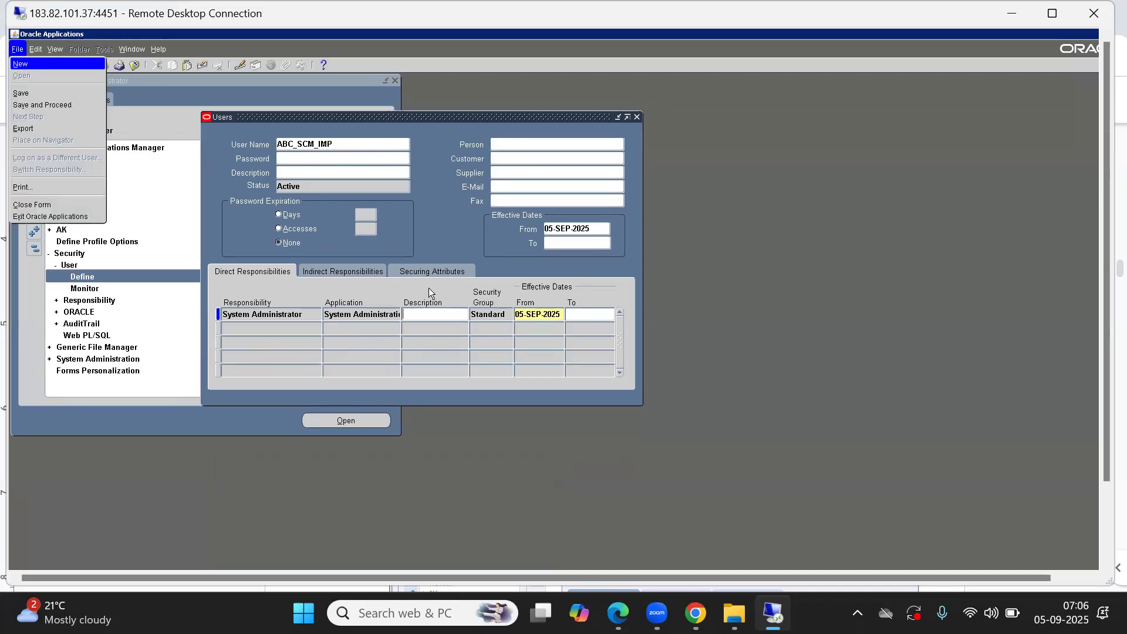
key(c)
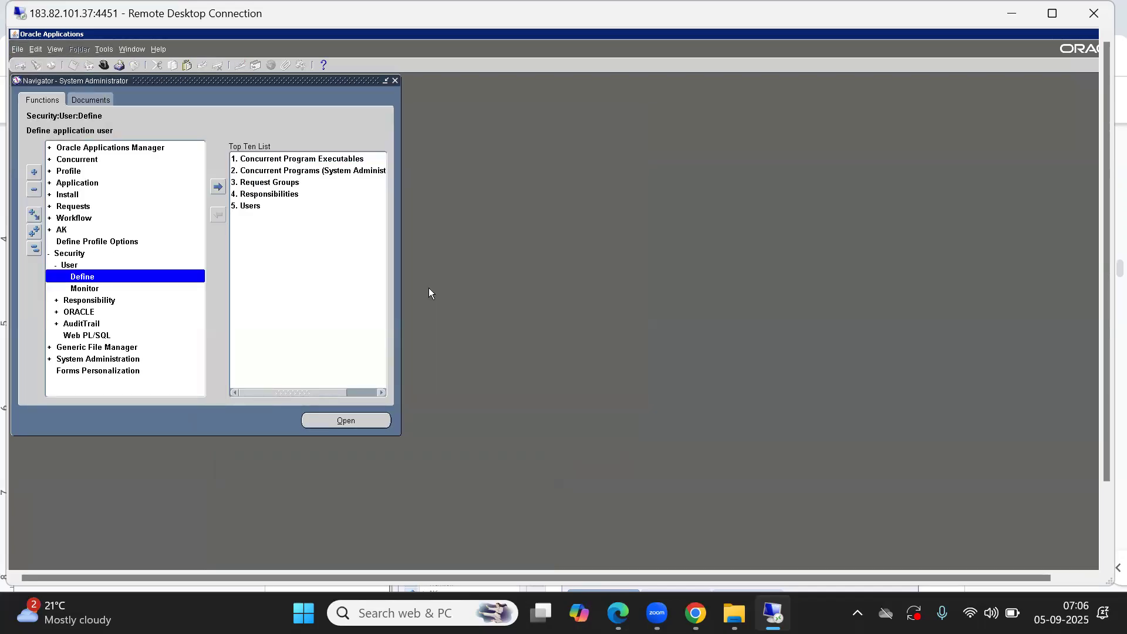
Step: Exit Oracle Applications forms and log out of the E-Business Suite home page
key(alt+f)
key(x)
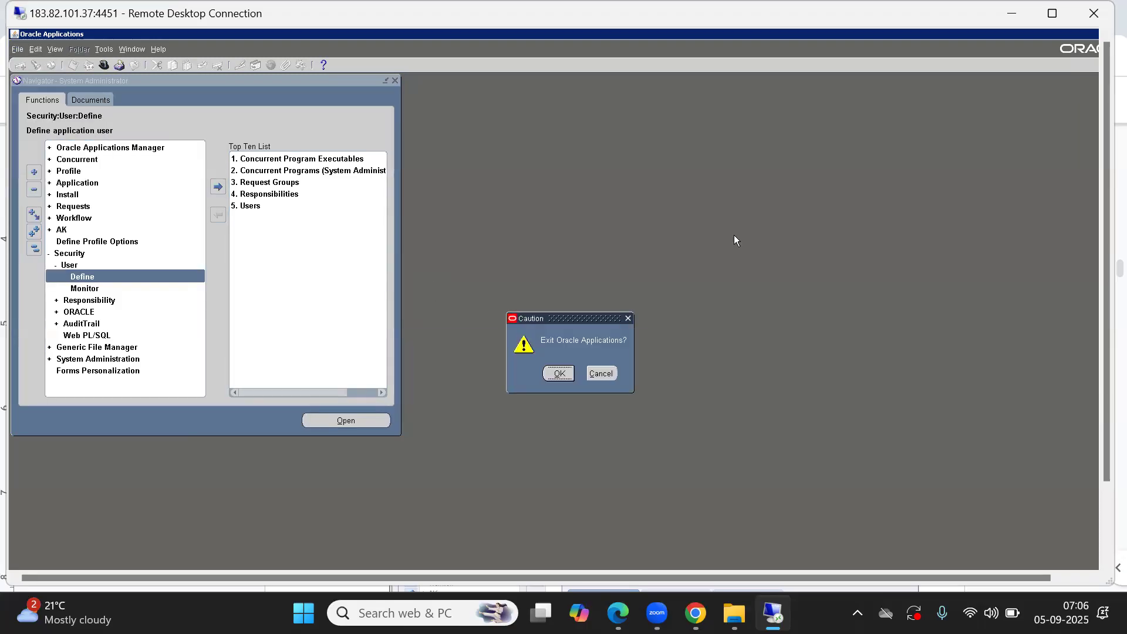
key(Return)
click(864, 111)
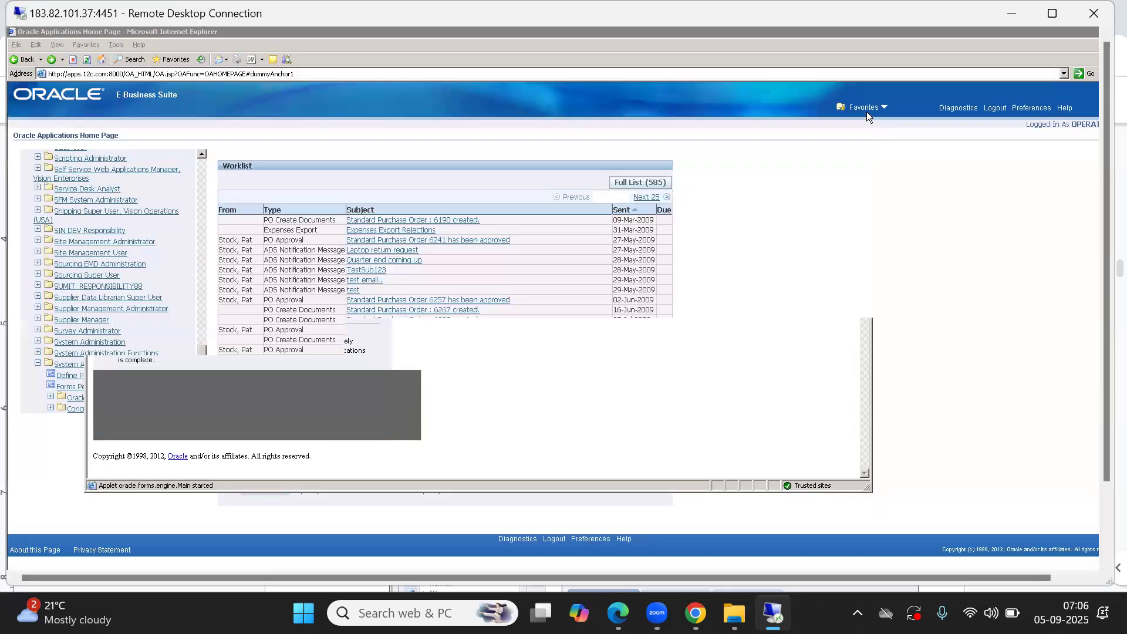
click(997, 107)
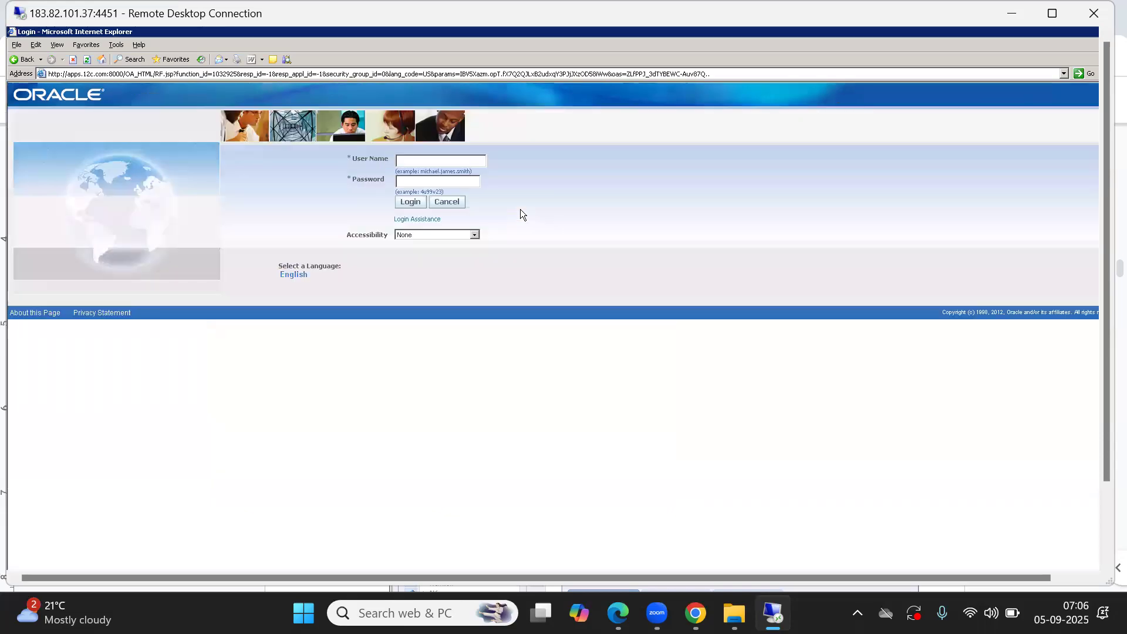
Step: Log in as ABC_SCM_IMP, entering the user's password
text(abc_sm_im)
text(•••••••)
click(411, 202)
click(418, 217)
text(*****)
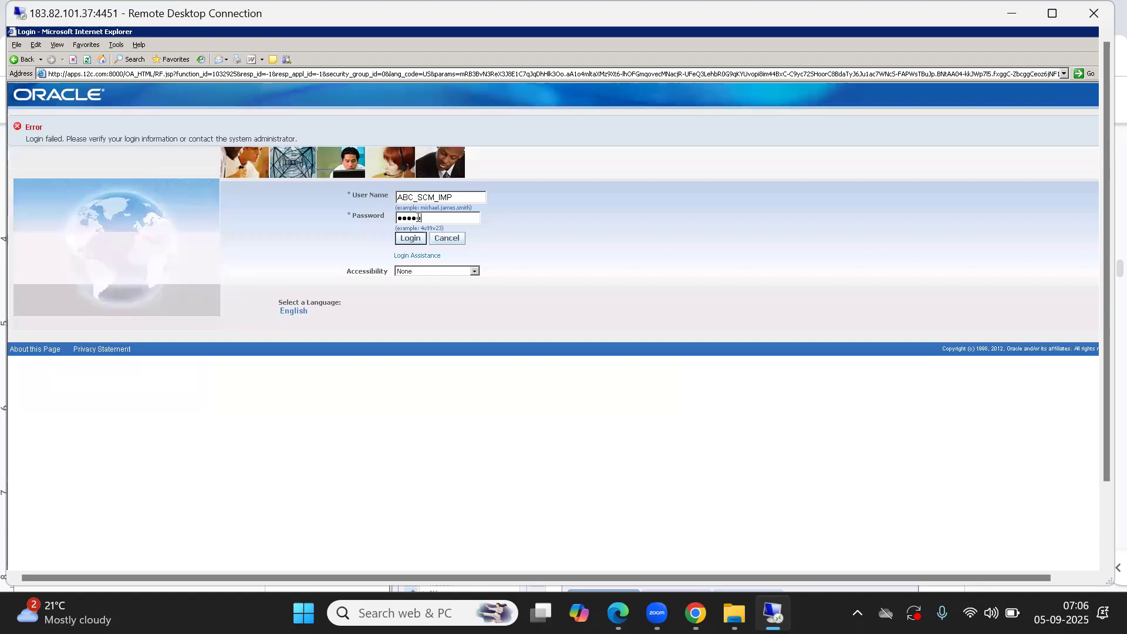
click(411, 239)
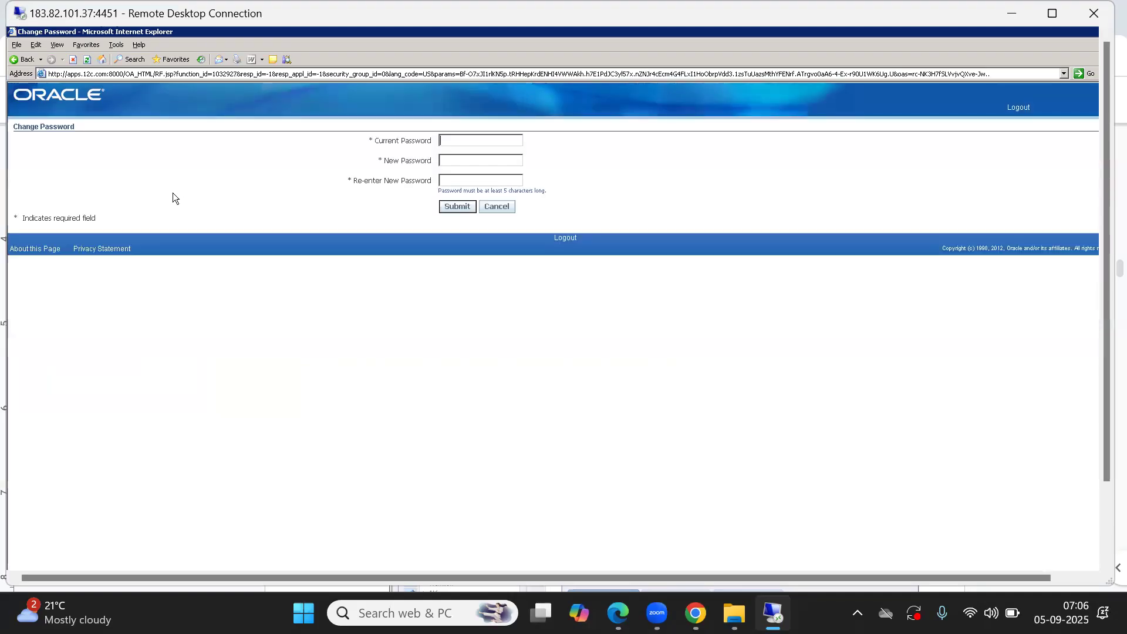
Step: Change the password by entering the current password and the new password twice, then submit
text(****)
key(Tab)
text(********)
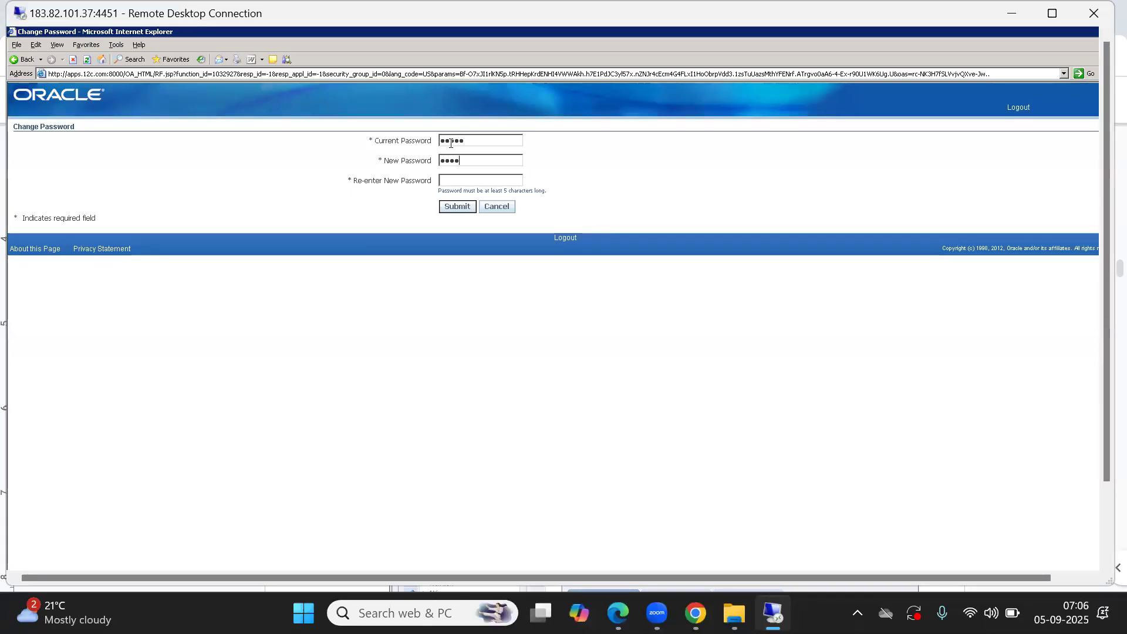
text(*******)
click(457, 207)
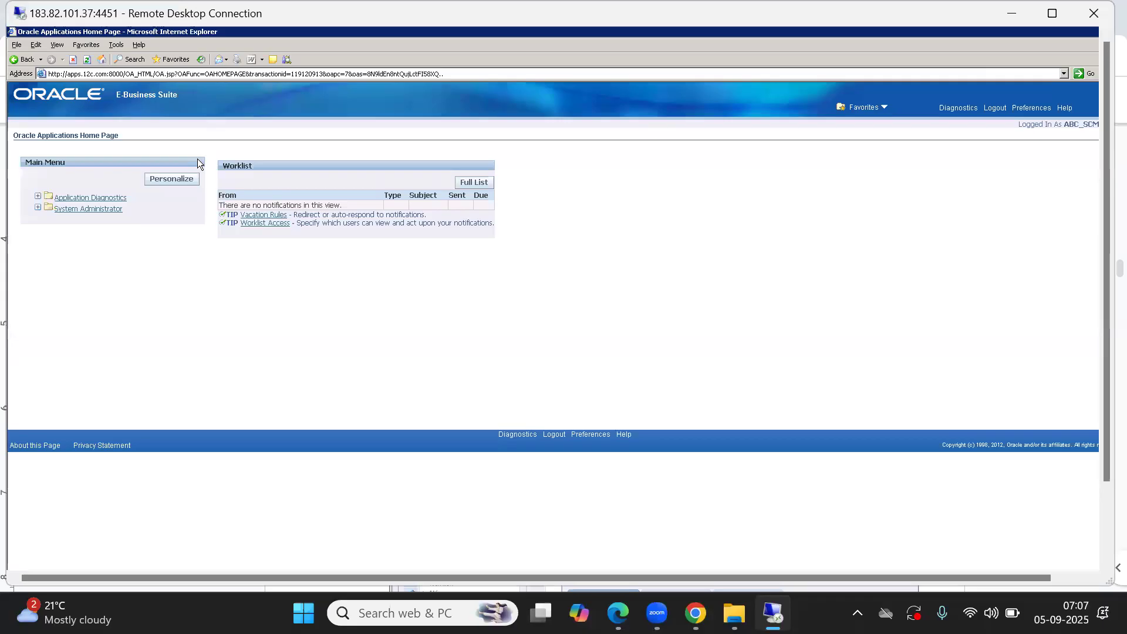
Step: Explore the System Administrator and Application Diagnostics menus on the home page
click(104, 209)
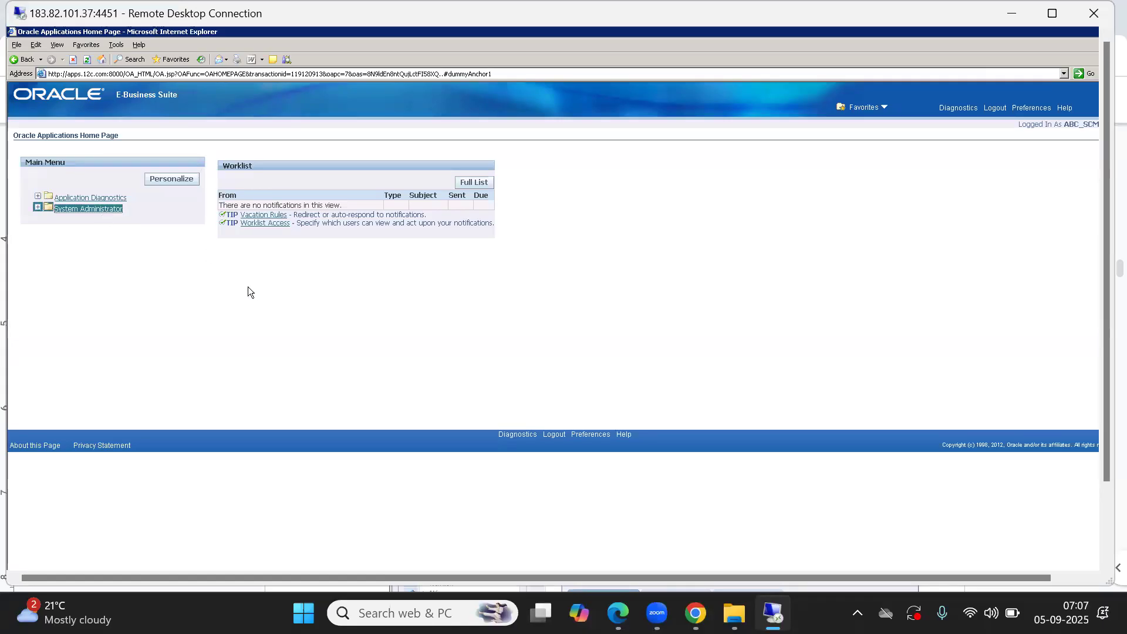
click(111, 200)
click(132, 202)
click(88, 210)
click(83, 213)
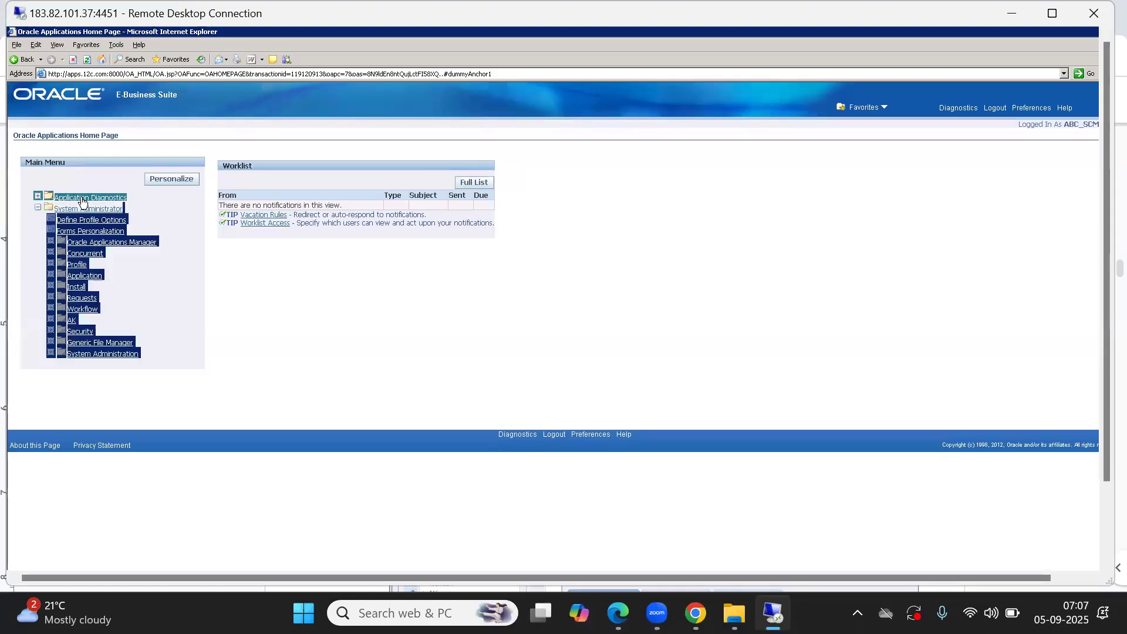
click(83, 210)
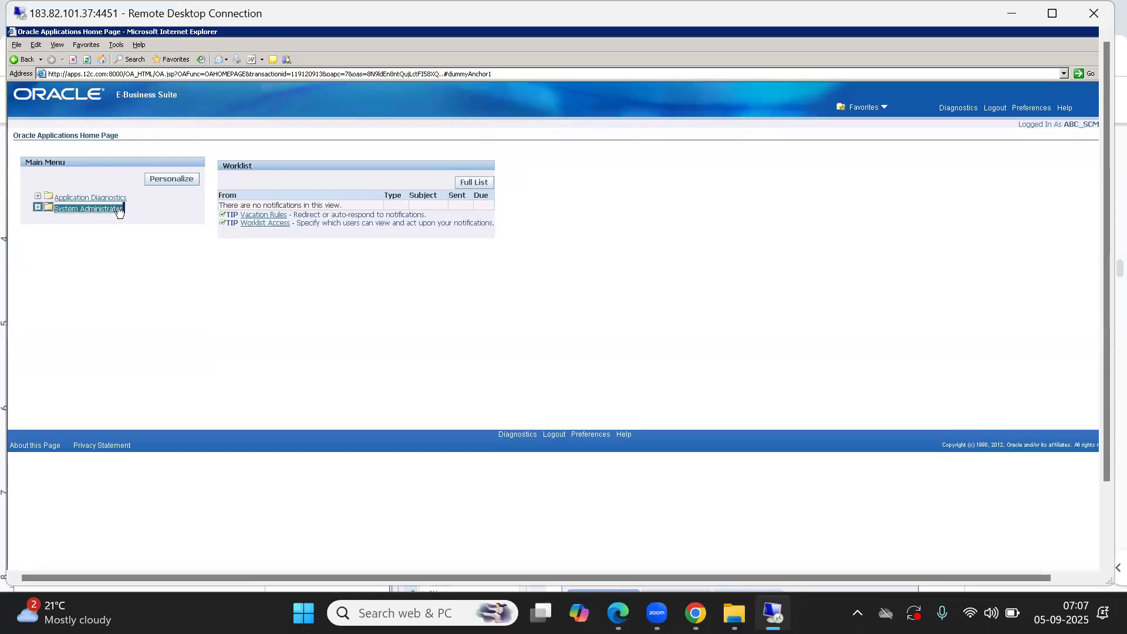
click(89, 199)
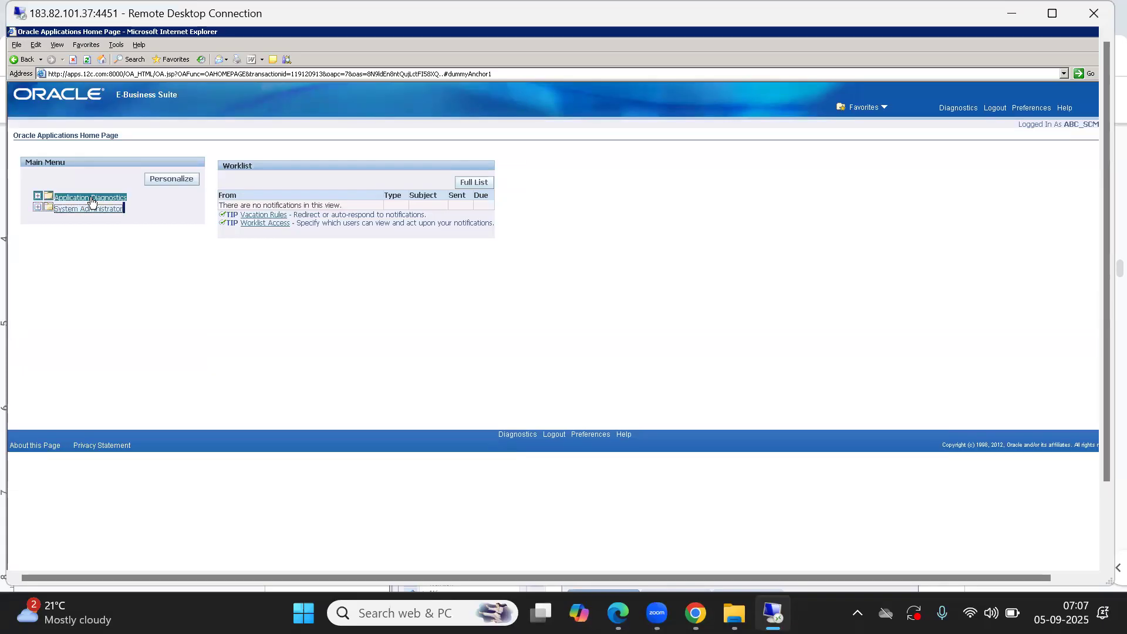
click(90, 198)
key(Down)
mouse_move(95, 206)
mouse_down()
mouse_move(139, 197)
mouse_move(117, 210)
mouse_up()
click(114, 221)
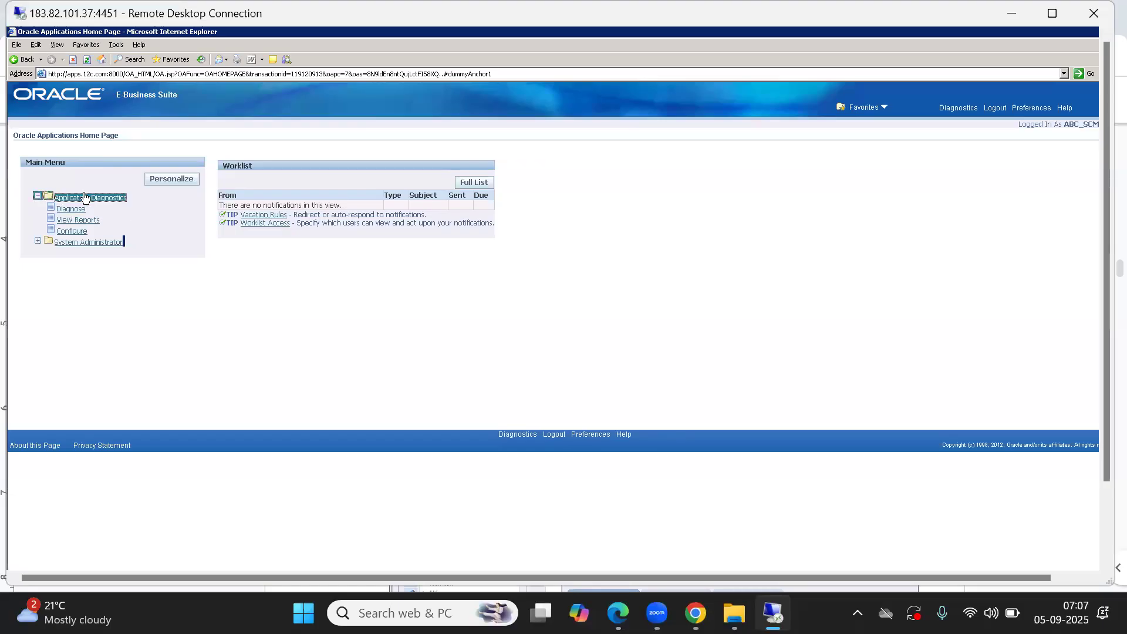
Step: Browse the Diagnostic Tests page and its application selector, then return to the home page
click(71, 211)
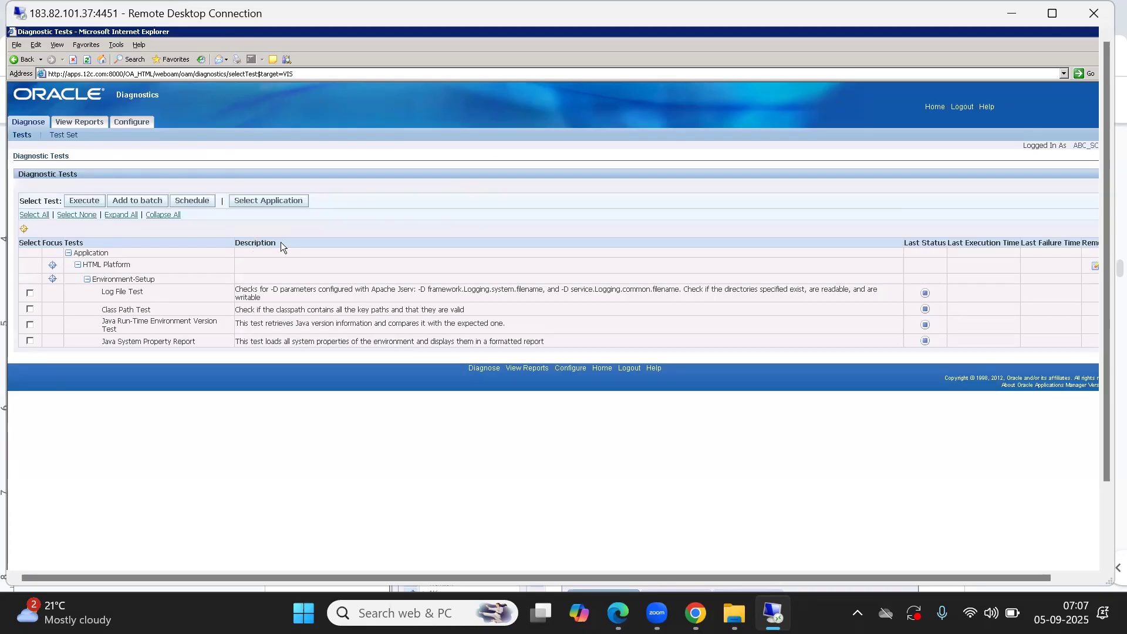
click(269, 200)
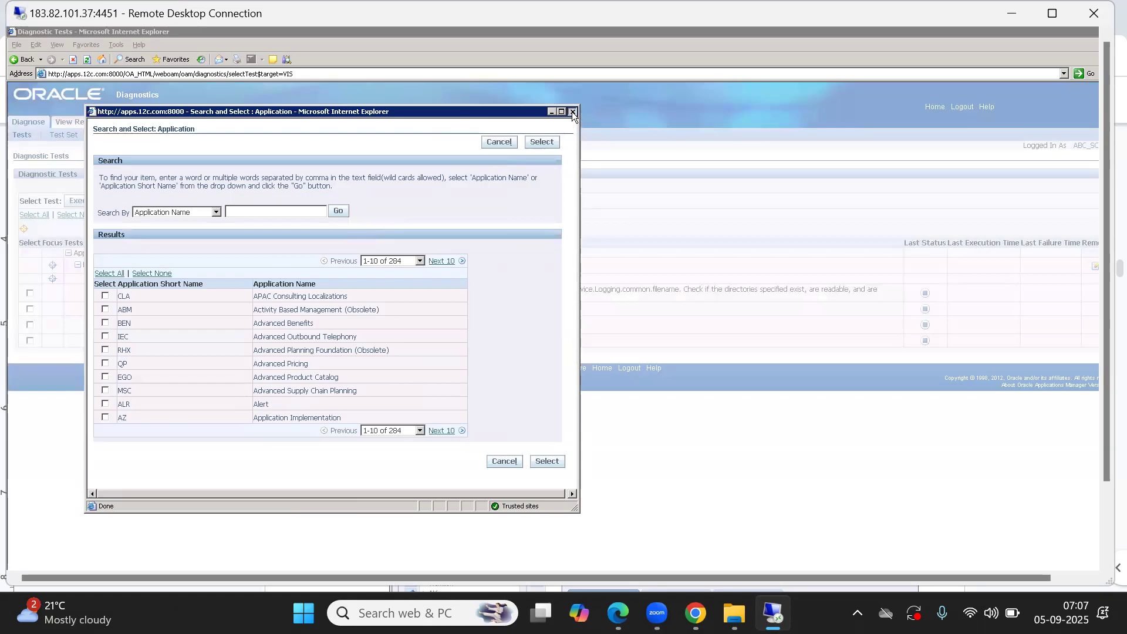
click(573, 111)
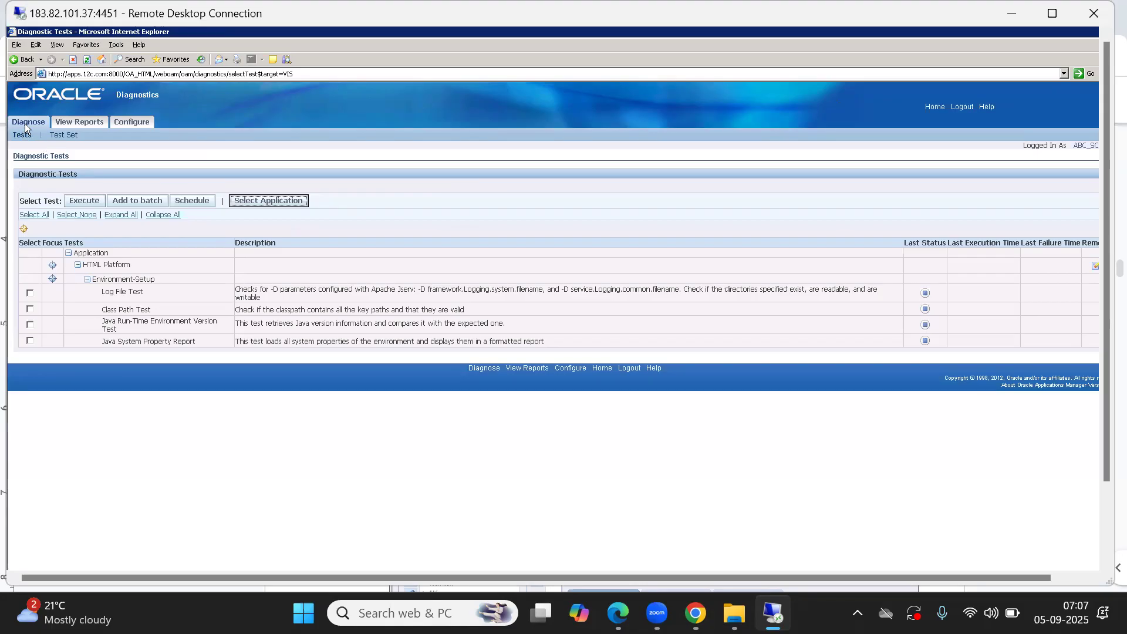
click(22, 60)
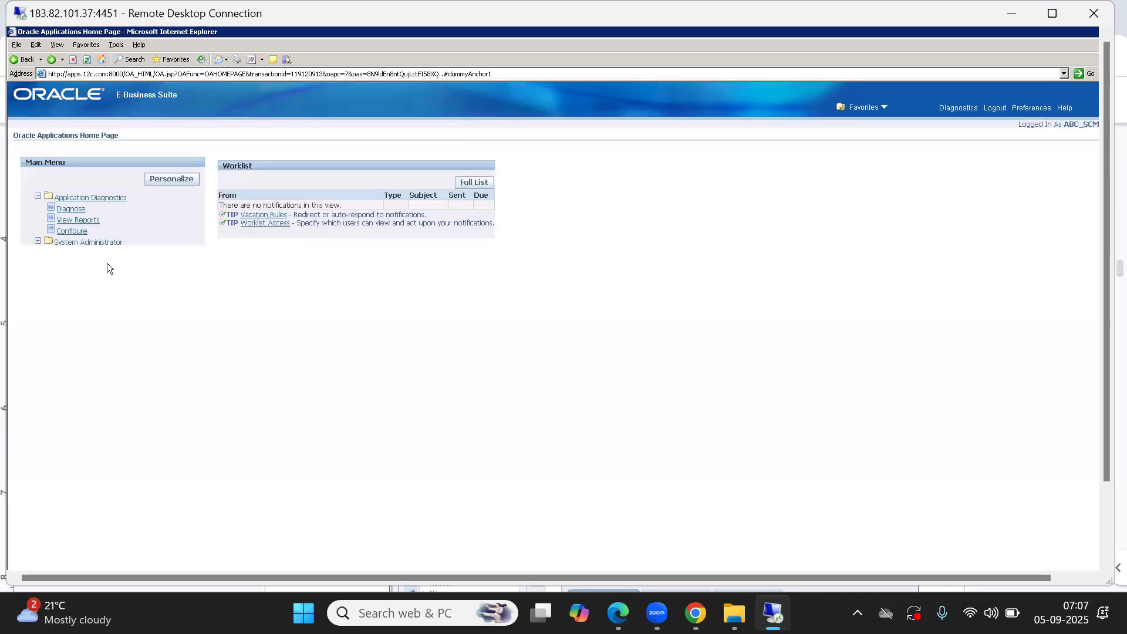
Step: Open the Responsibilities definition form through System Administrator > Security > Responsibility
click(38, 197)
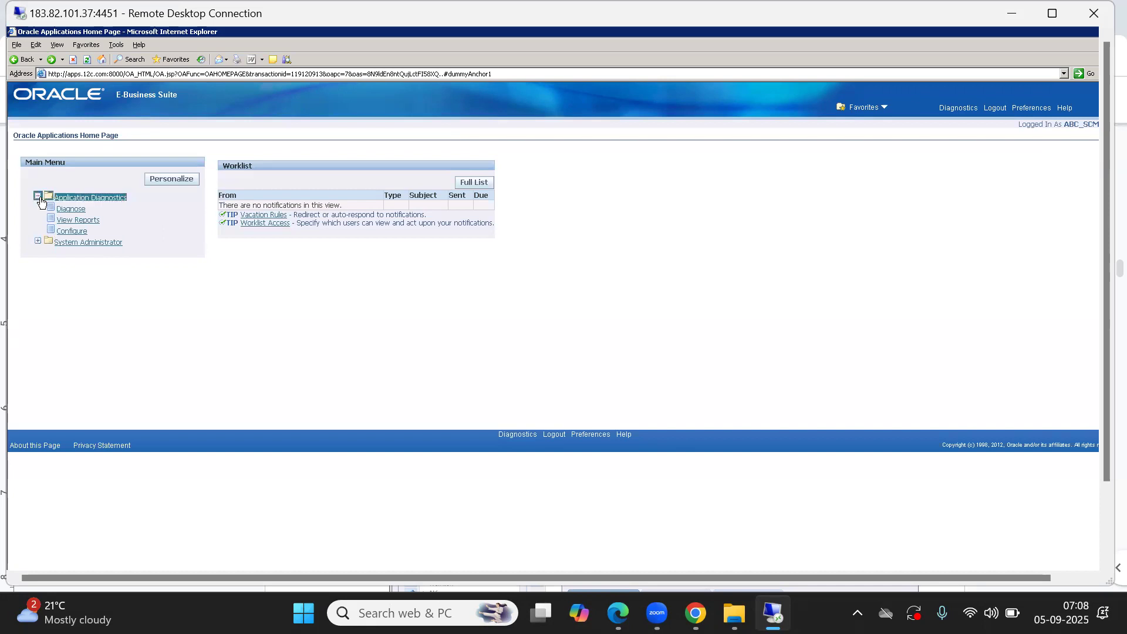
click(64, 209)
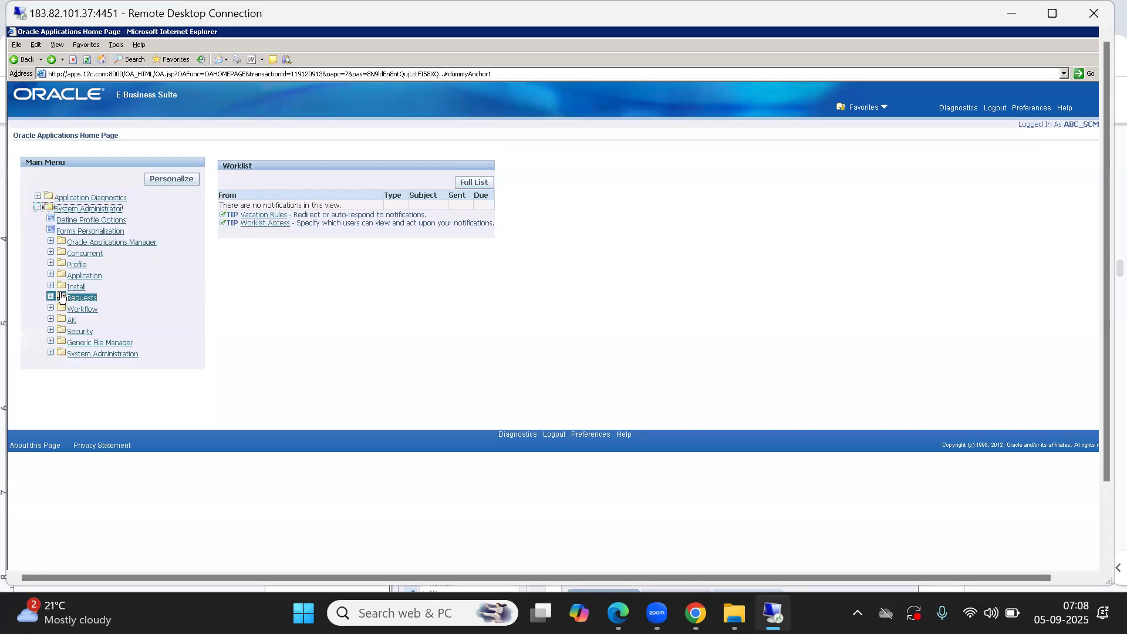
click(80, 332)
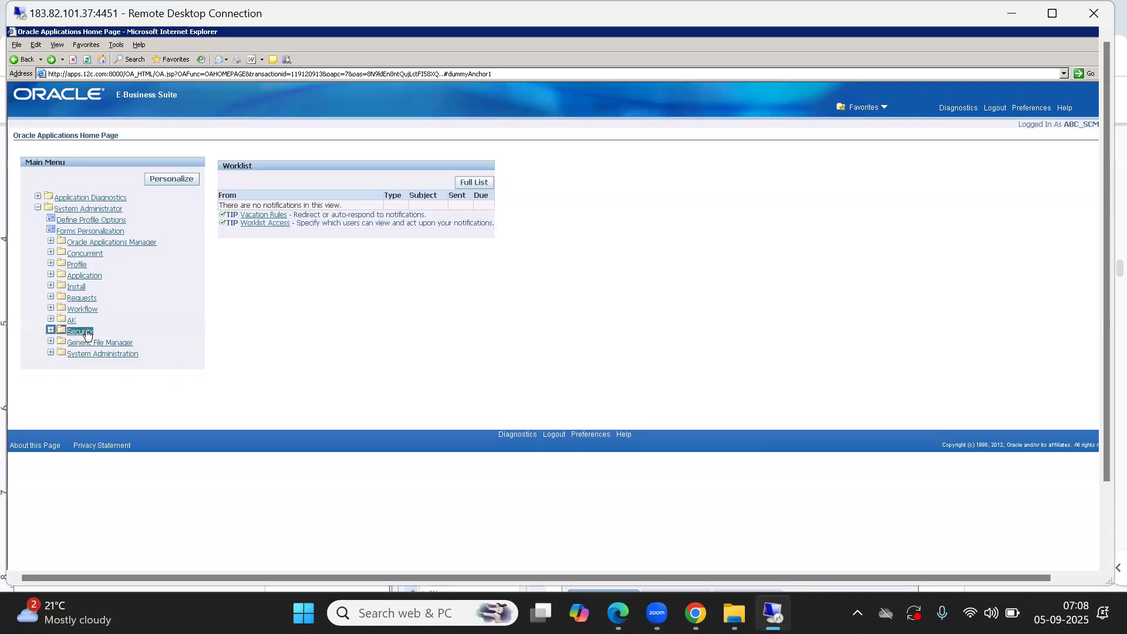
drag(204, 319, 204, 378)
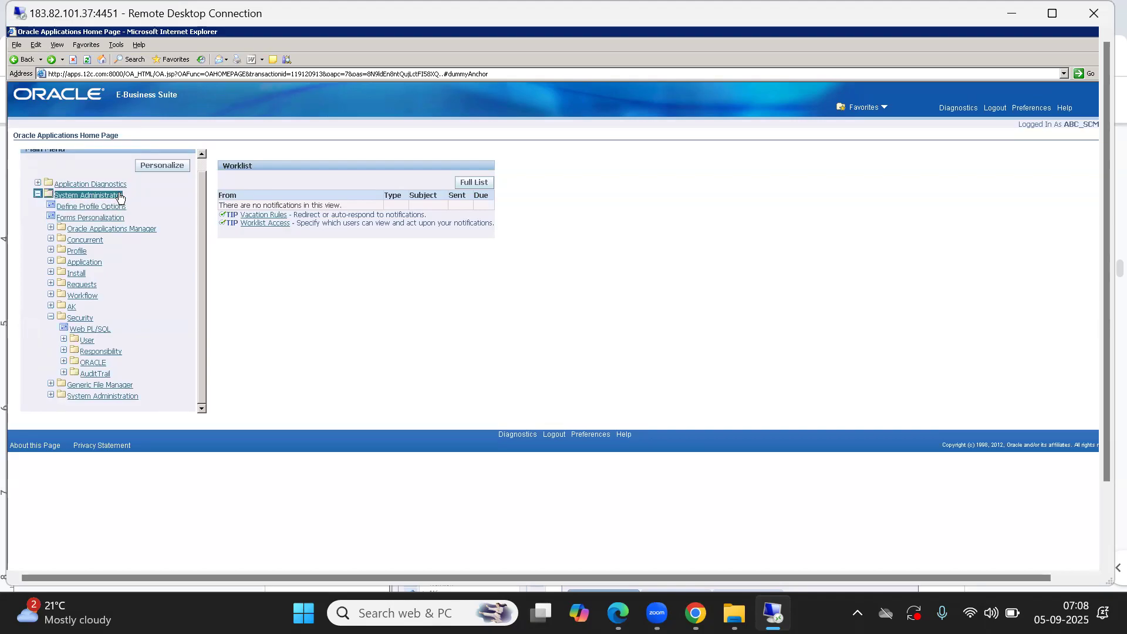
click(94, 351)
click(88, 366)
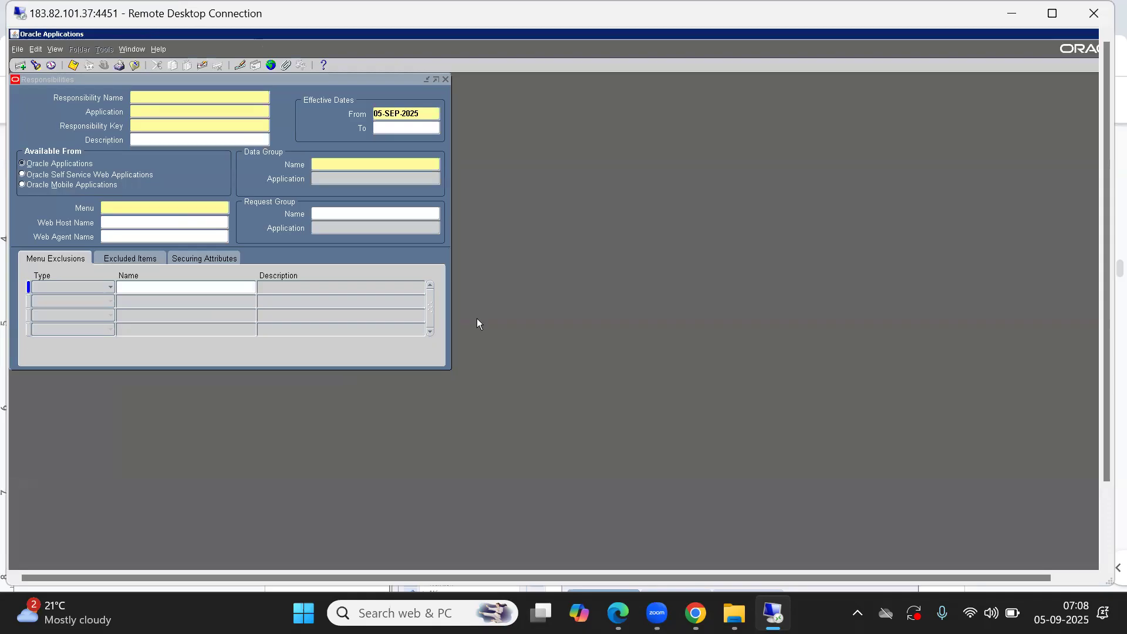
Step: Switch to the Multi Org Setup document in Chrome
key(alt+Tab)
key(alt+Tab)
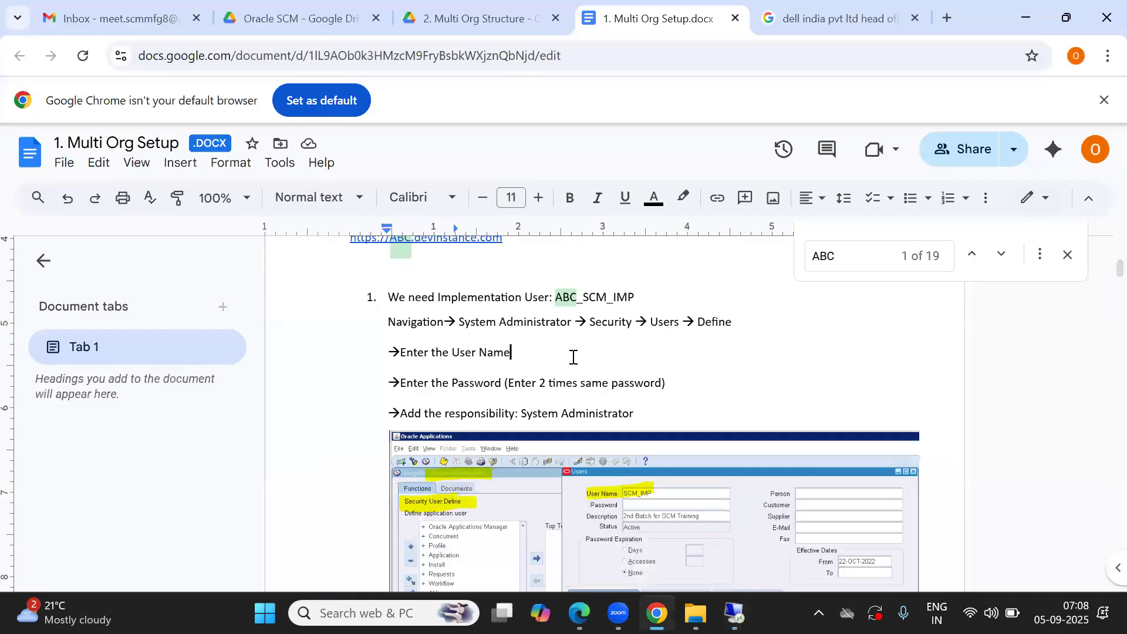
Step: Review the list of ABC responsibilities required for implementation in the Multi Org Setup document
scroll(573, 357, down, 10)
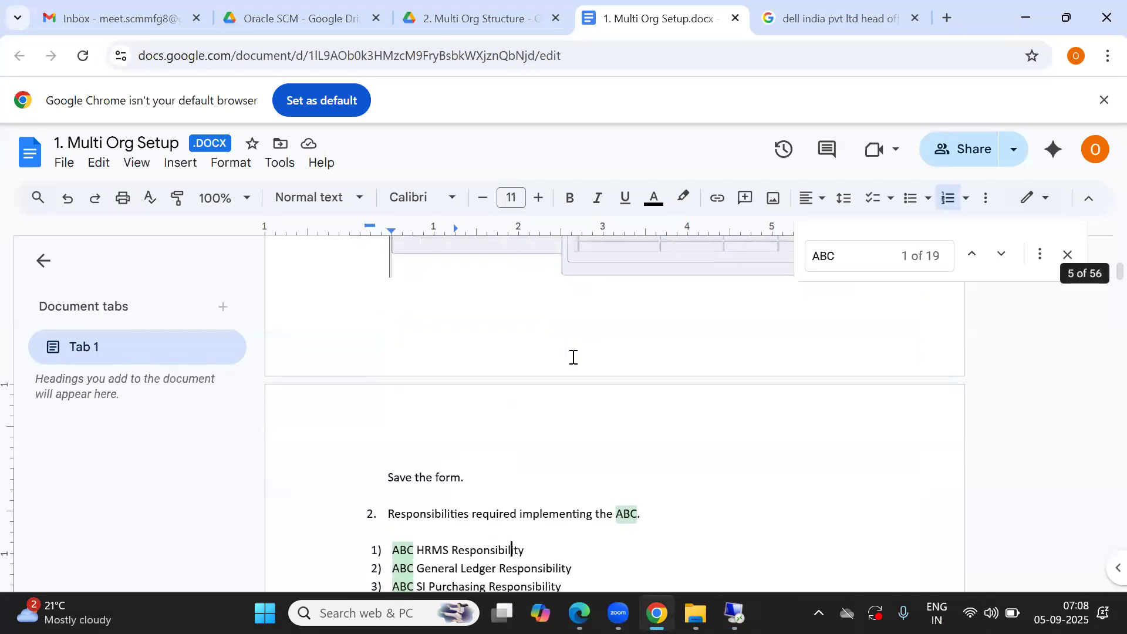
key(Down)
key(Down)
key(Down)
key(Down)
key(Down)
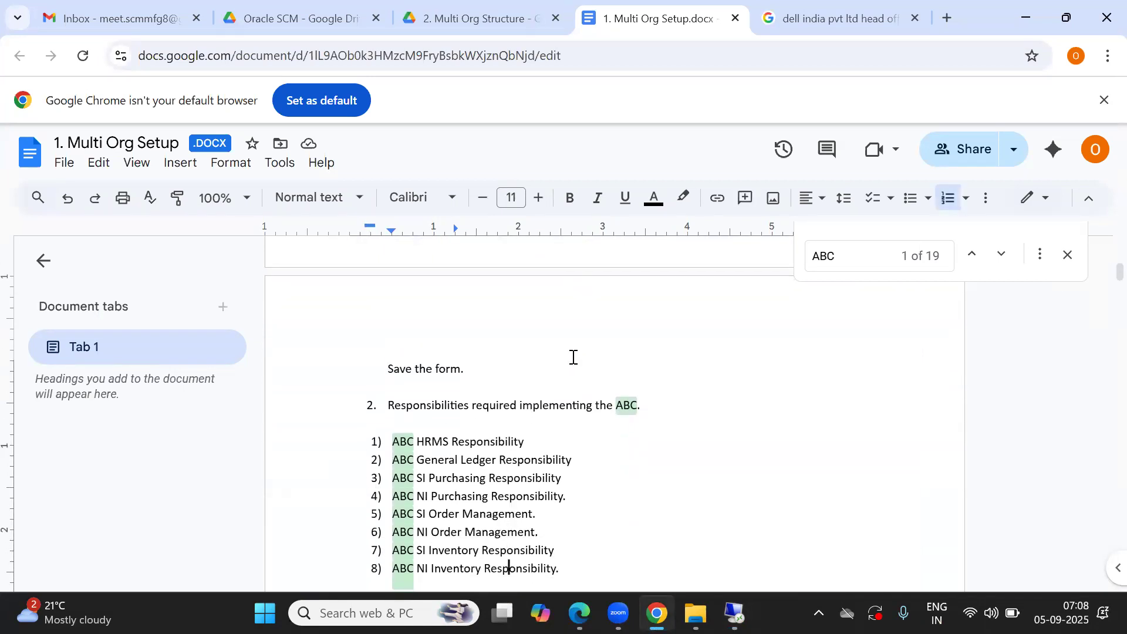
drag(564, 500, 389, 380)
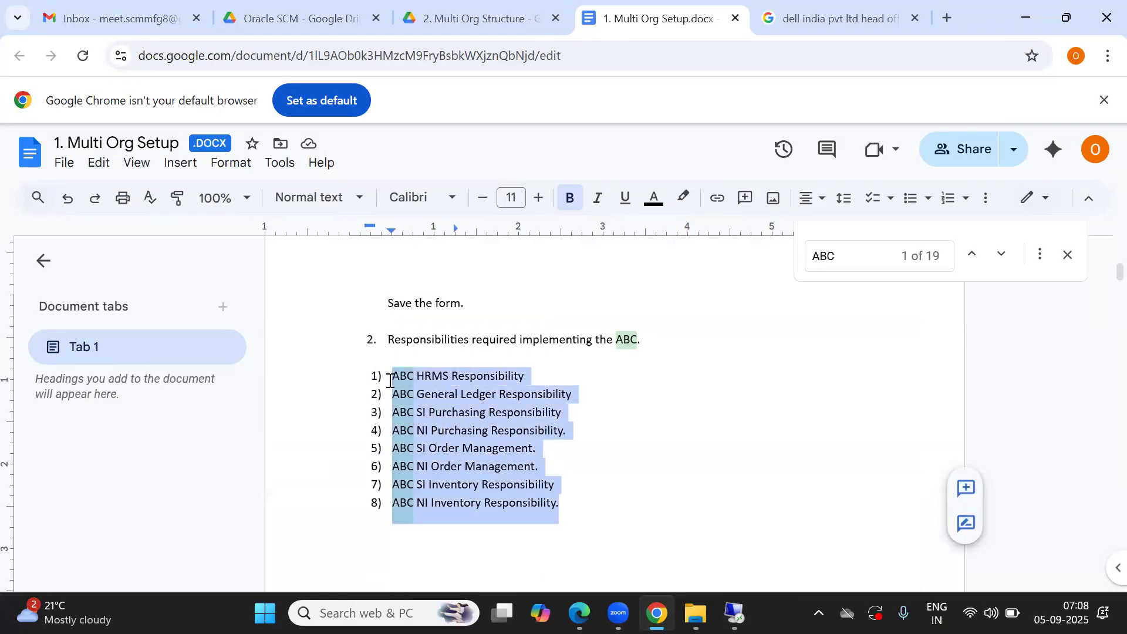
click(536, 373)
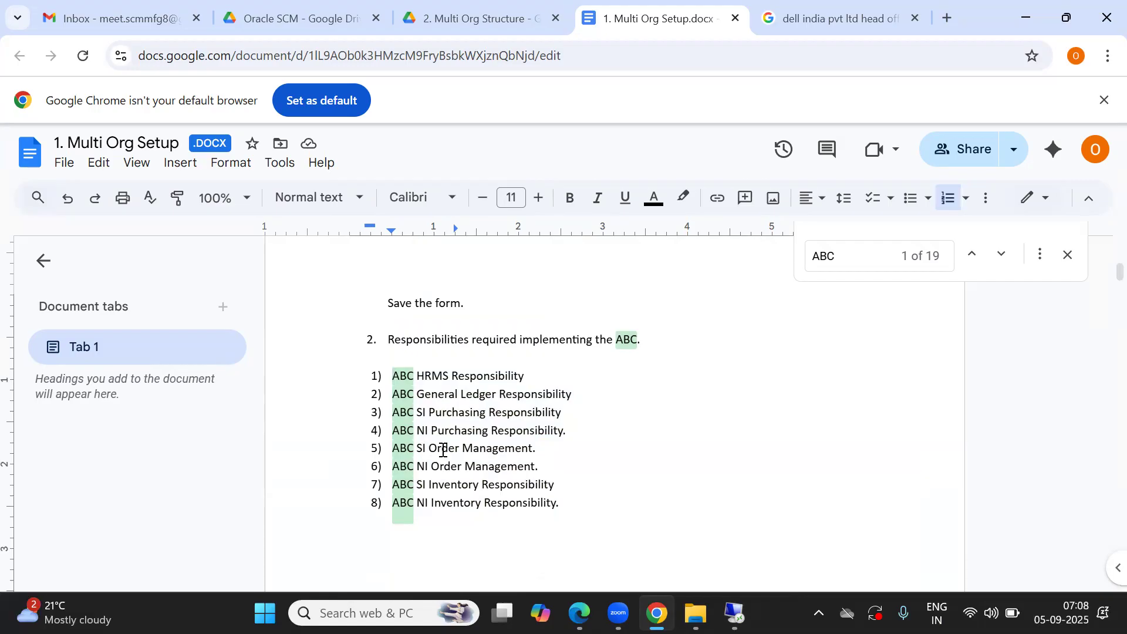
drag(430, 449, 485, 449)
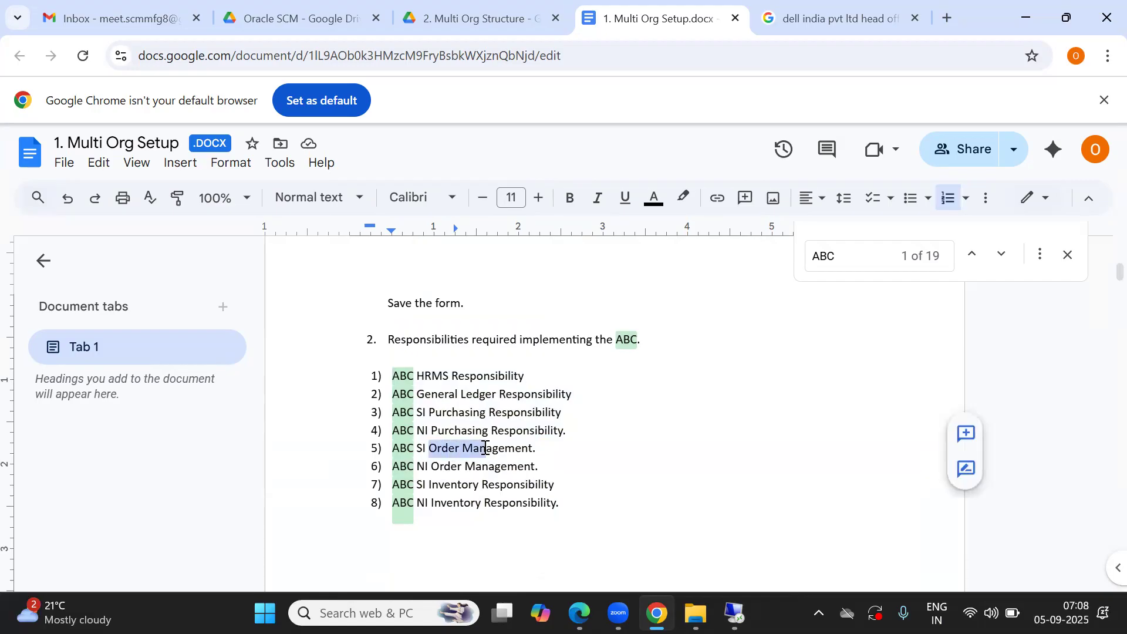
double_click(450, 484)
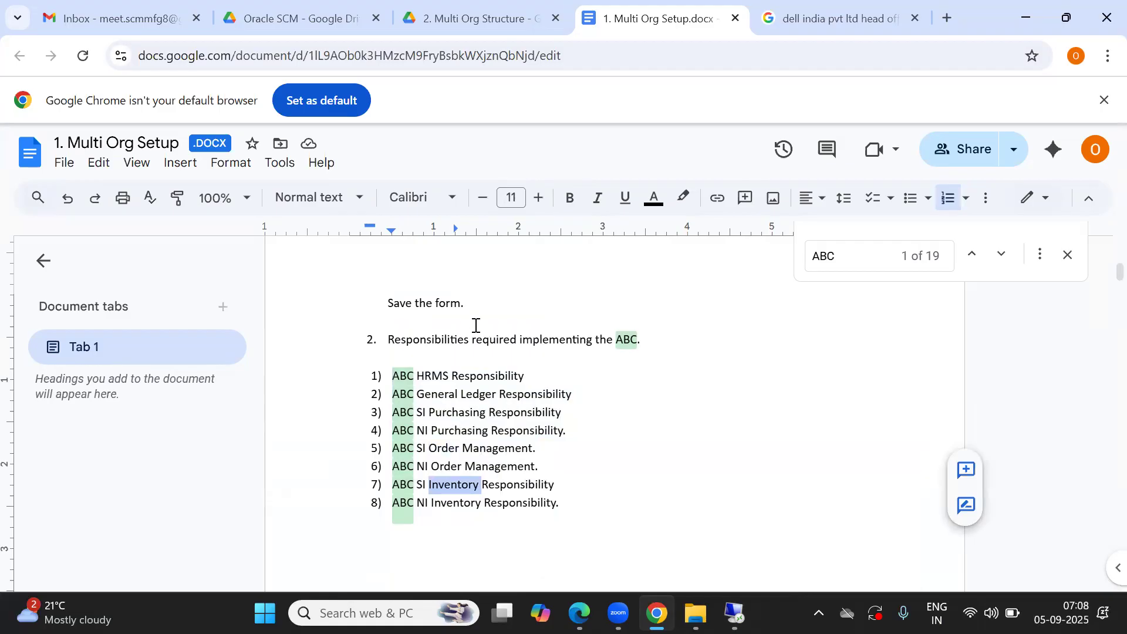
double_click(531, 376)
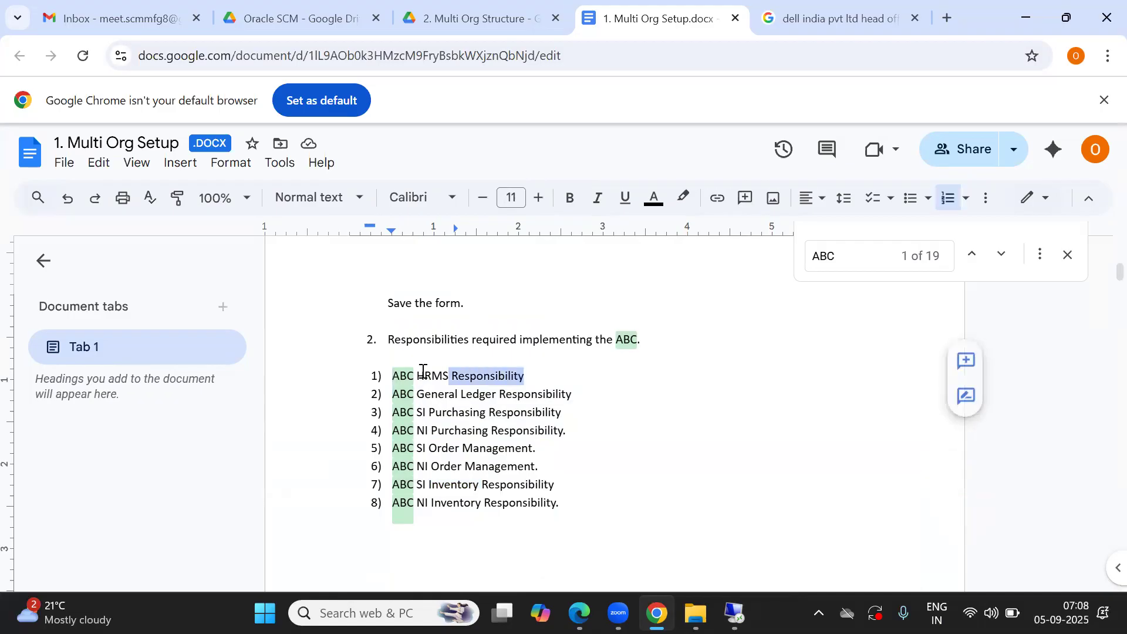
shift+click(389, 375)
drag(583, 390, 391, 374)
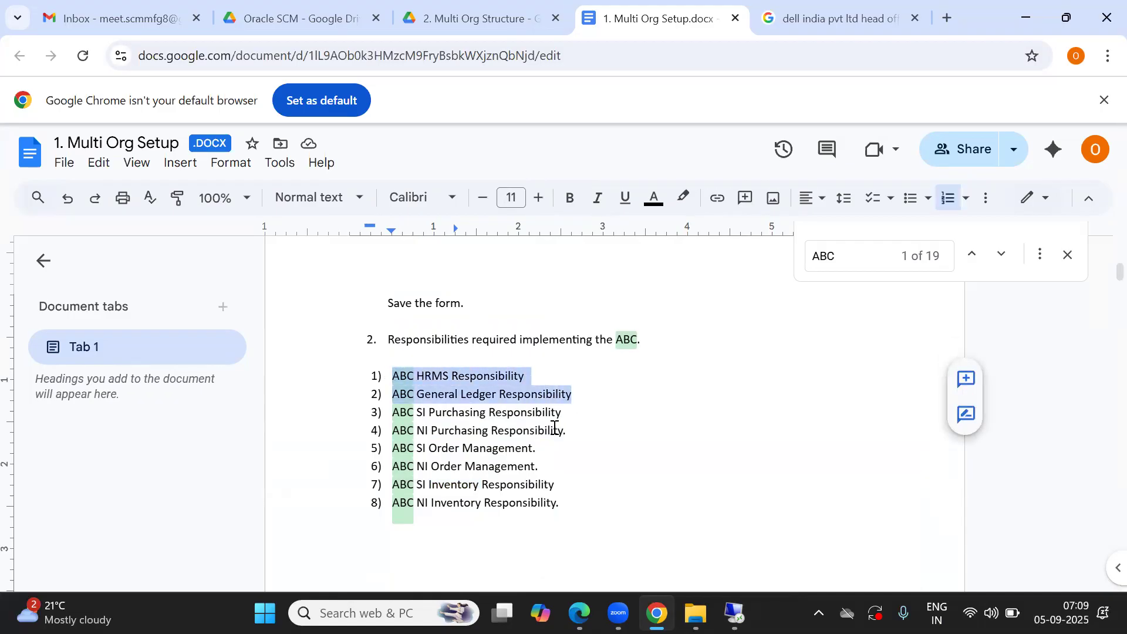
drag(578, 505, 374, 367)
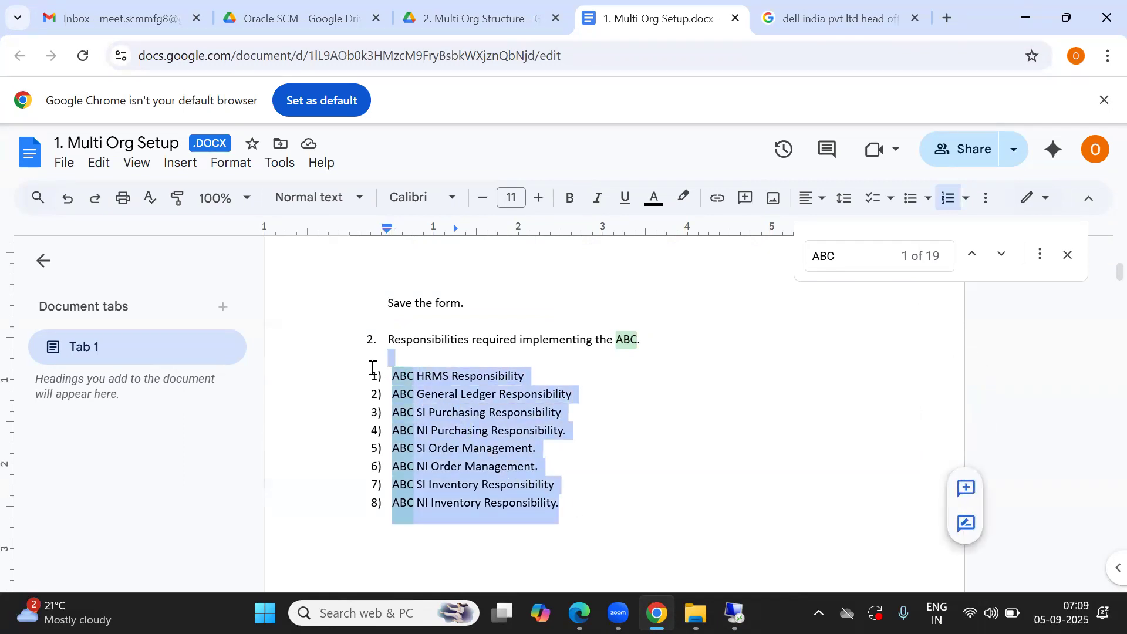
click(586, 472)
click(486, 368)
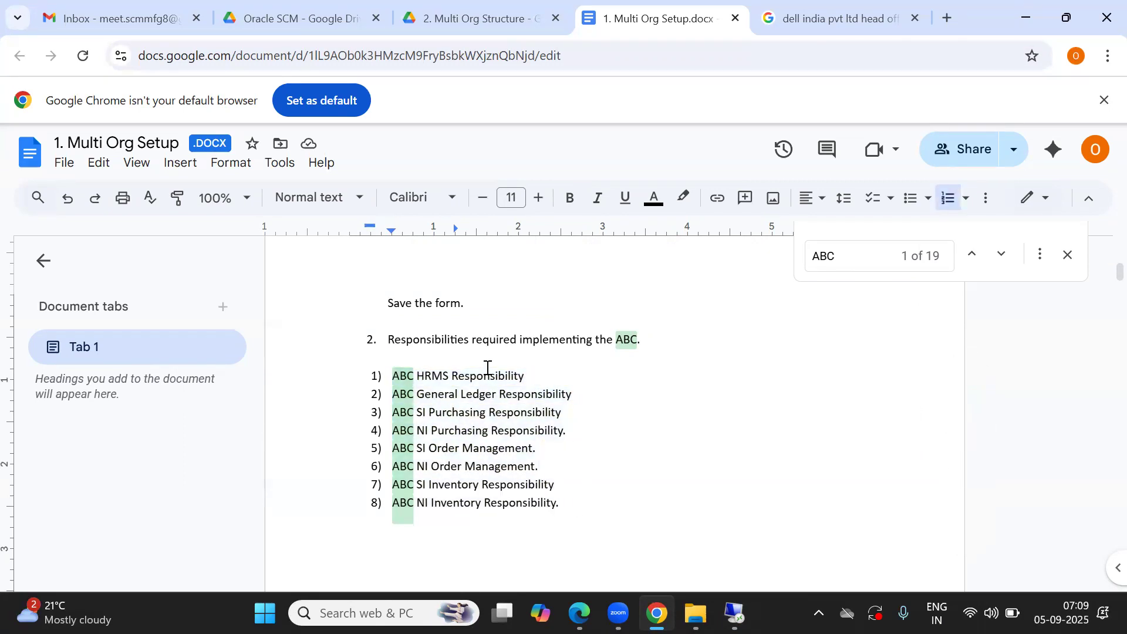
Step: Re-read the implementation user instructions and reselect the required responsibilities list in the document
scroll(487, 369, up, 15)
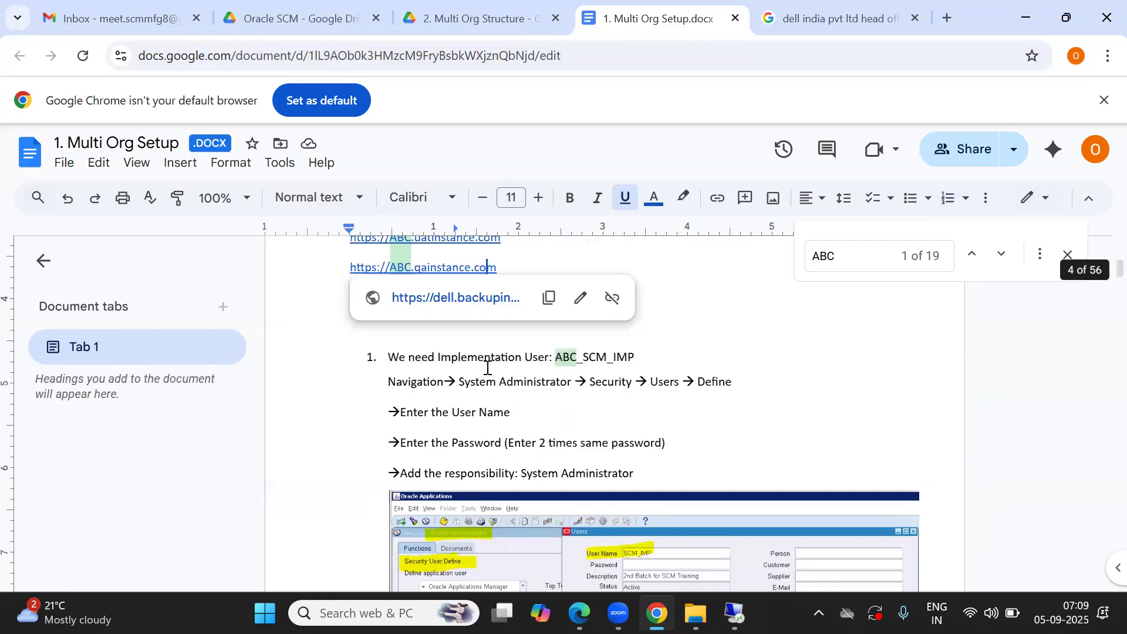
click(488, 368)
key(Down)
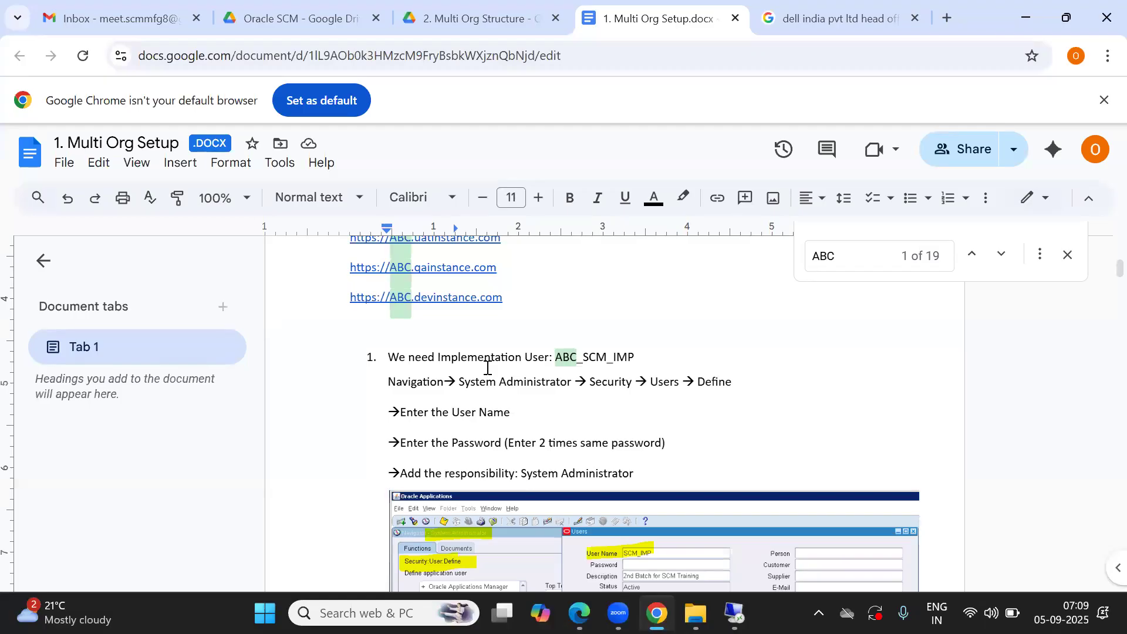
key(alt+Tab)
key(alt+Tab)
key(Down)
key(Down)
key(Down)
key(Down)
key(Down)
key(Down)
key(Down)
key(Down)
key(Down)
key(Down)
key(Down)
key(Down)
key(Down)
key(Down)
key(Down)
key(Down)
key(Down)
key(Down)
key(Down)
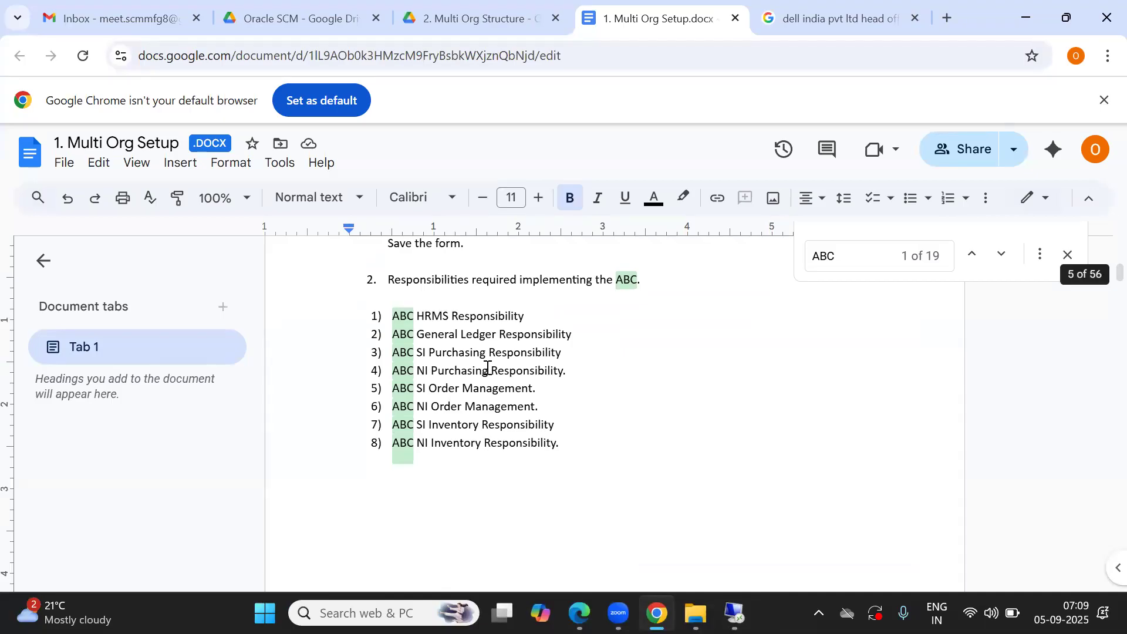
drag(395, 316, 554, 459)
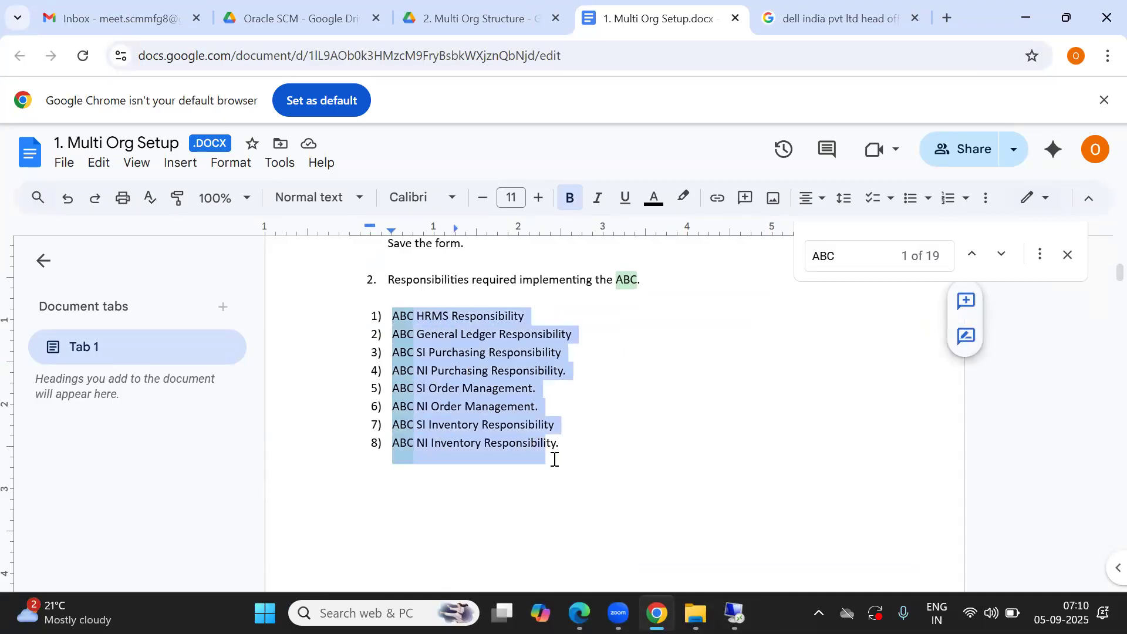
Step: Switch to Oracle Applications and explore the Responsibilities form fields and the Navigator's Security menu
key(alt+Tab)
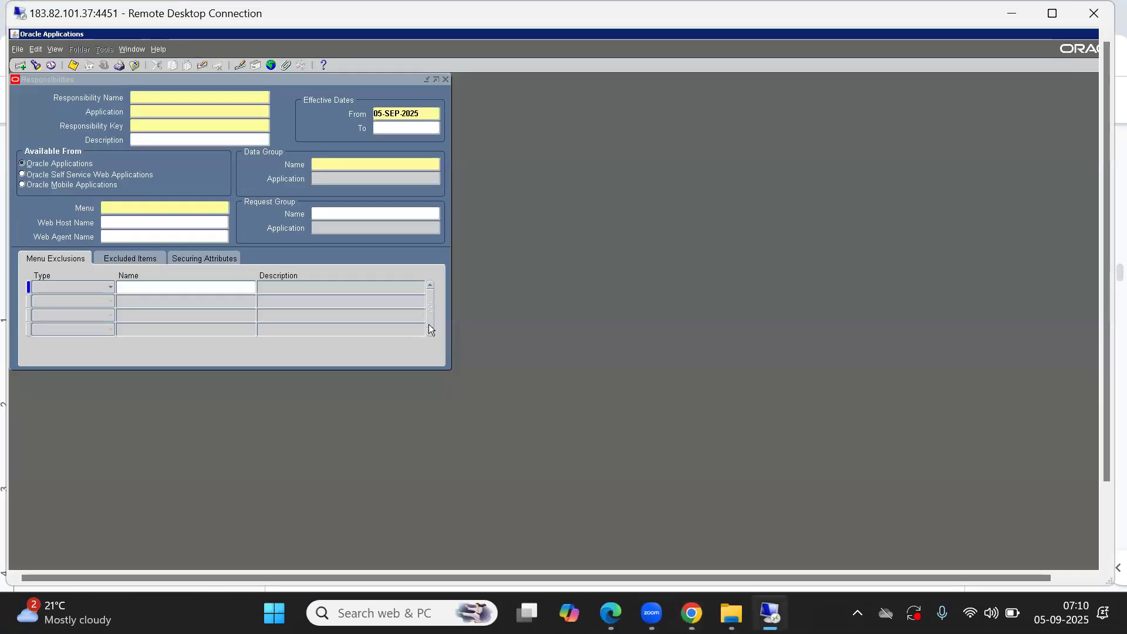
drag(157, 80, 384, 133)
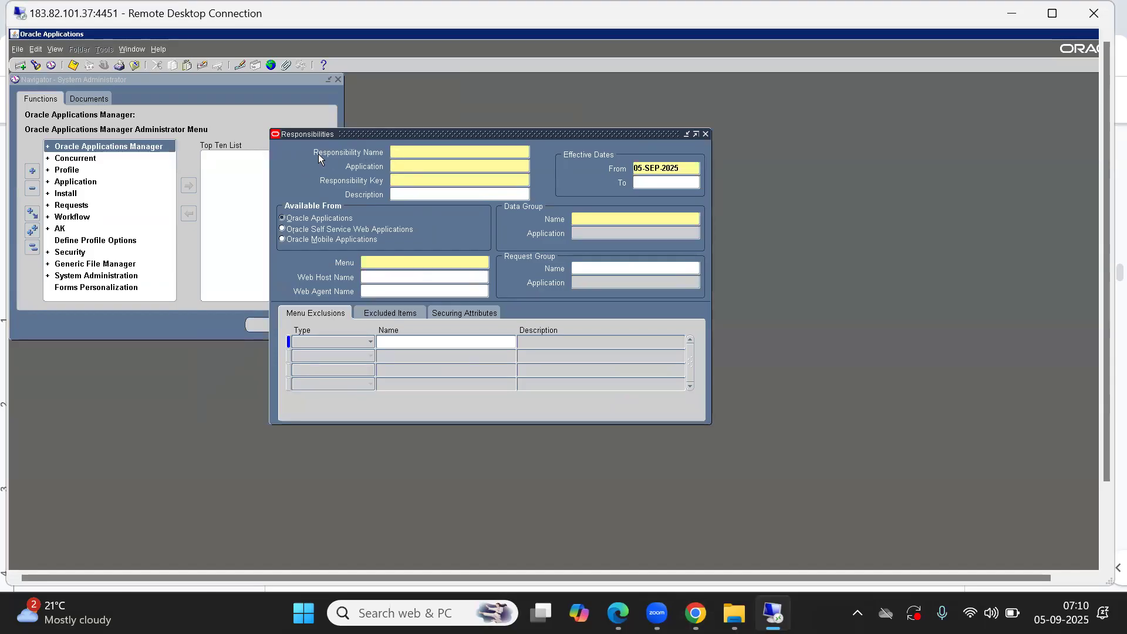
click(413, 167)
click(421, 179)
click(400, 195)
click(586, 220)
click(385, 260)
click(235, 116)
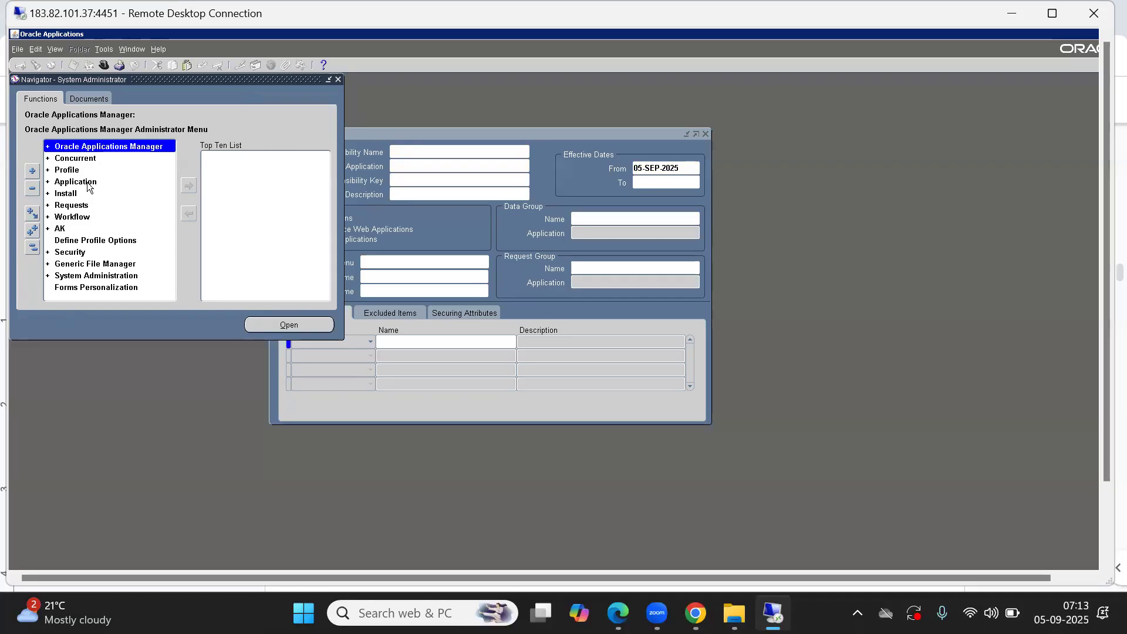
click(64, 253)
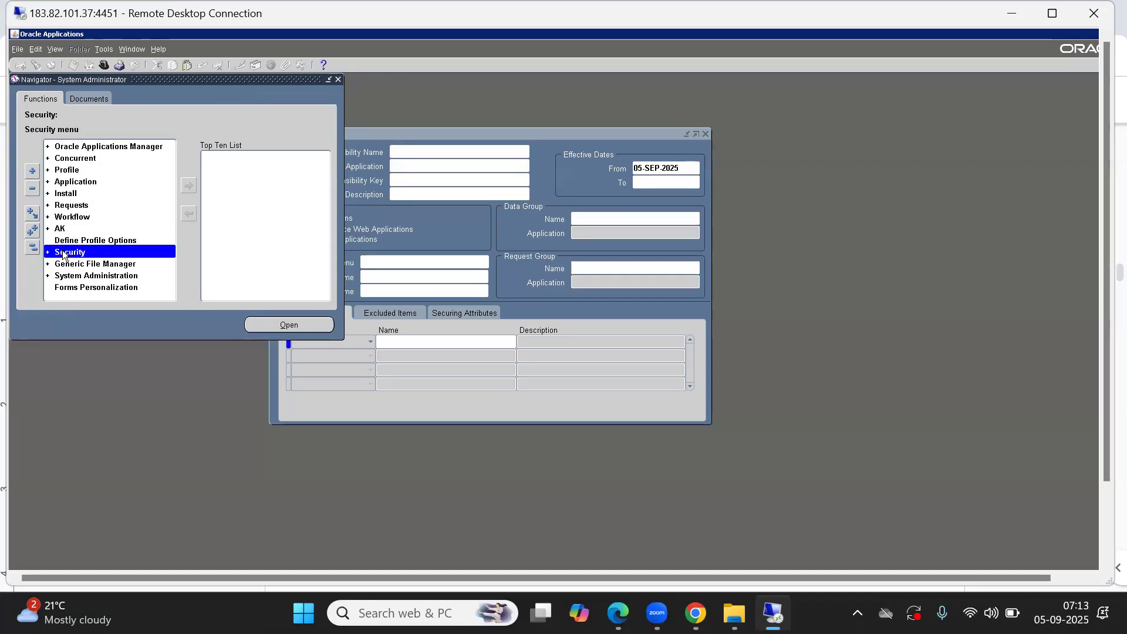
double_click(64, 253)
double_click(71, 265)
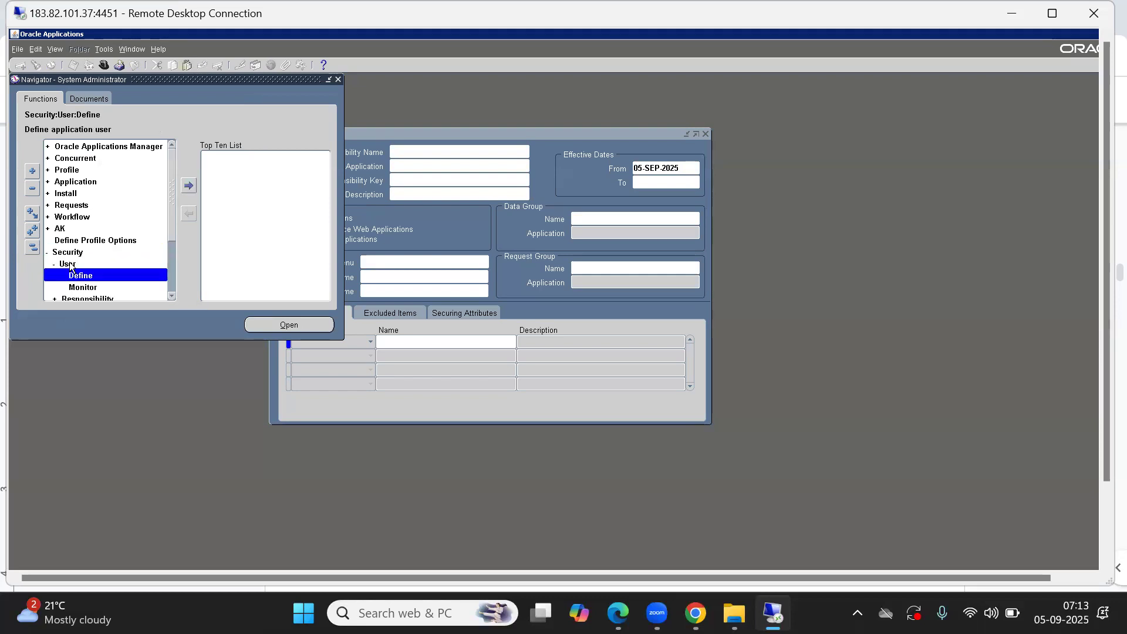
double_click(64, 253)
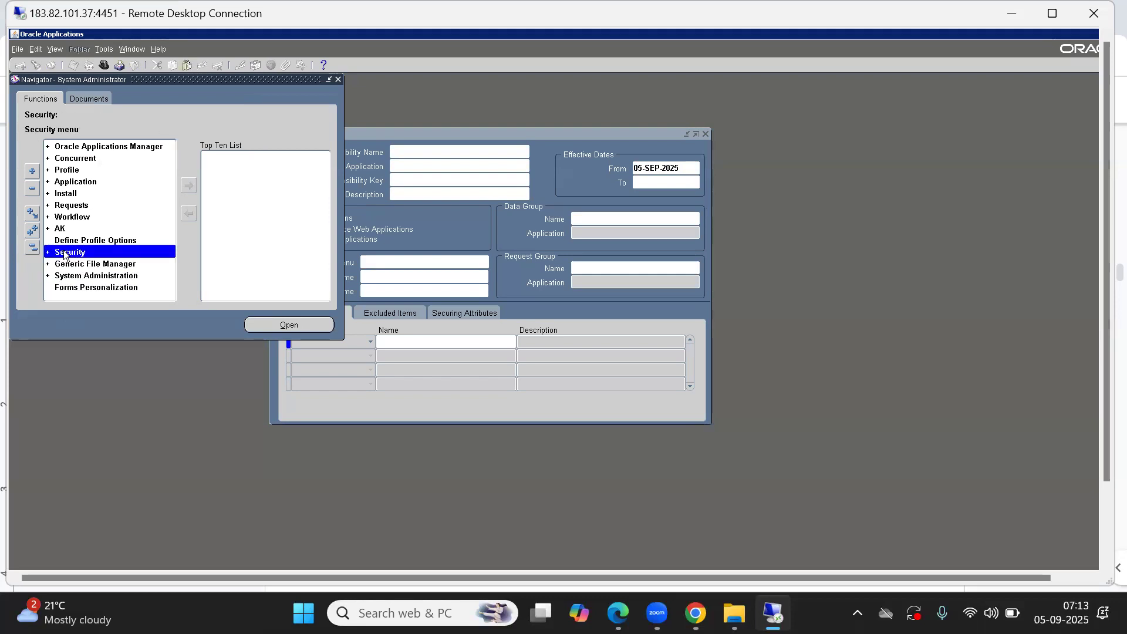
double_click(78, 256)
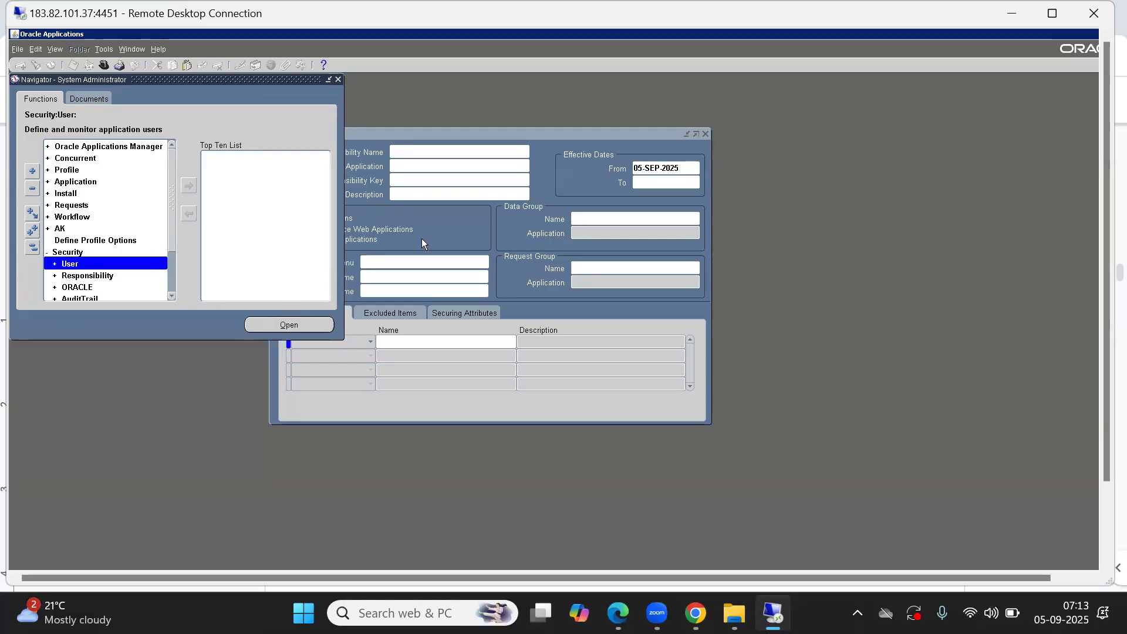
click(478, 231)
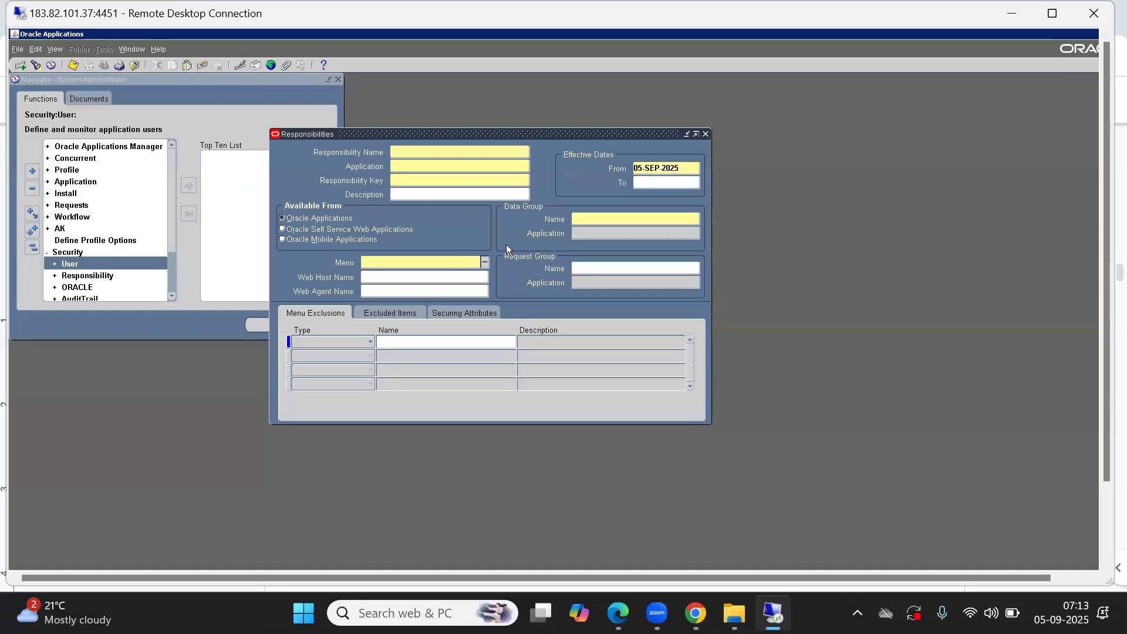
click(576, 269)
click(587, 283)
click(85, 277)
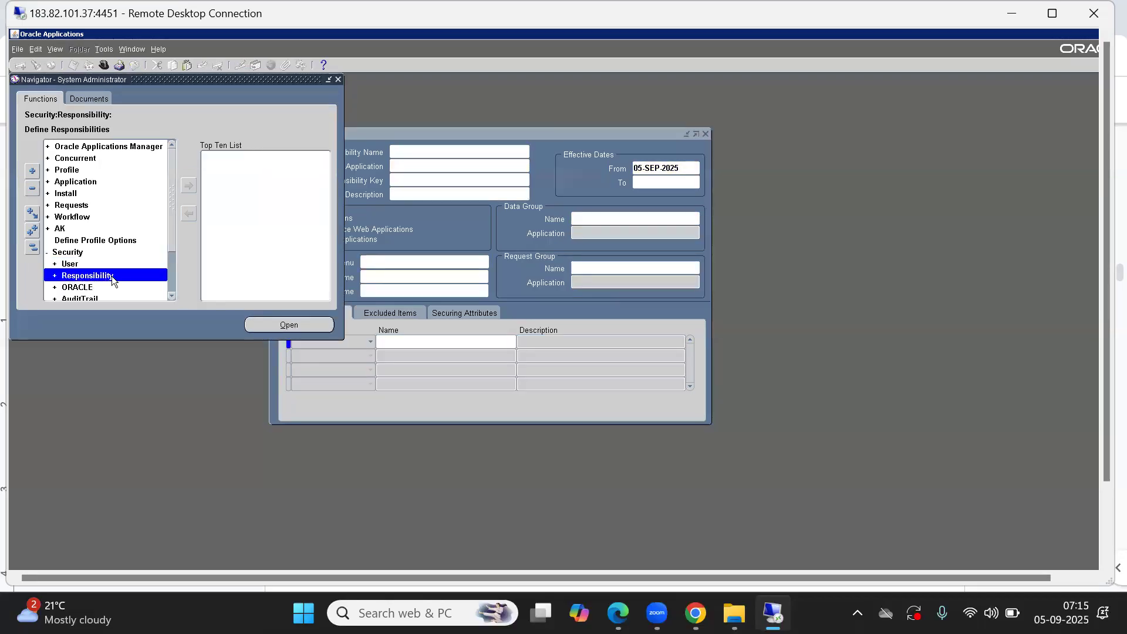
Step: Reposition the Responsibilities form, close it, and dismiss the Teams pop-up windows
click(439, 234)
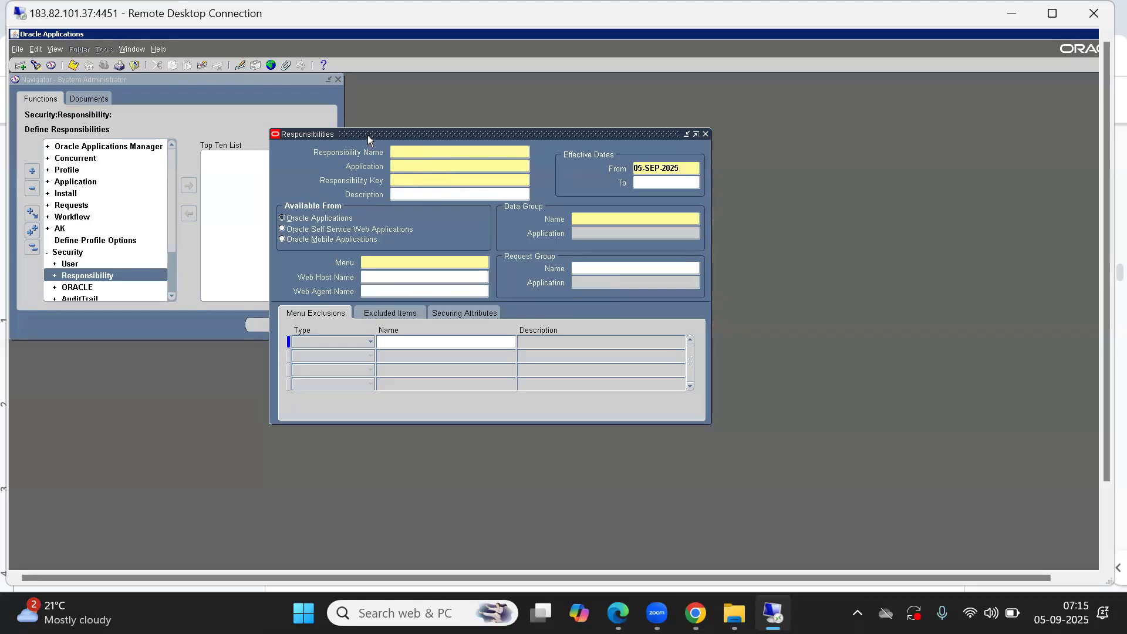
drag(367, 135, 316, 116)
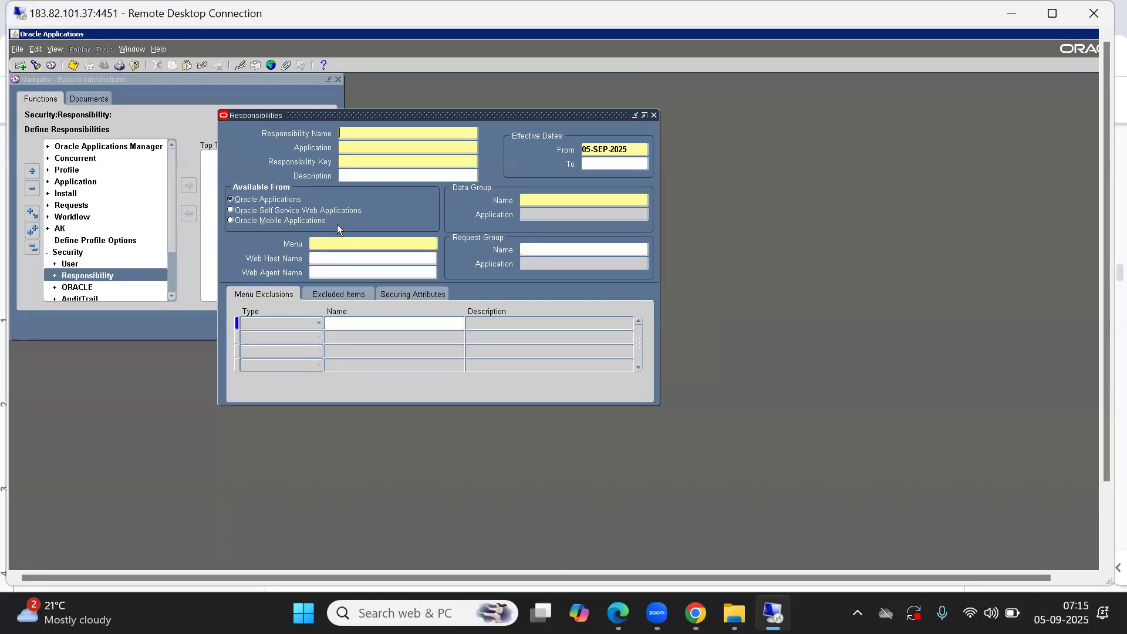
click(331, 242)
click(364, 131)
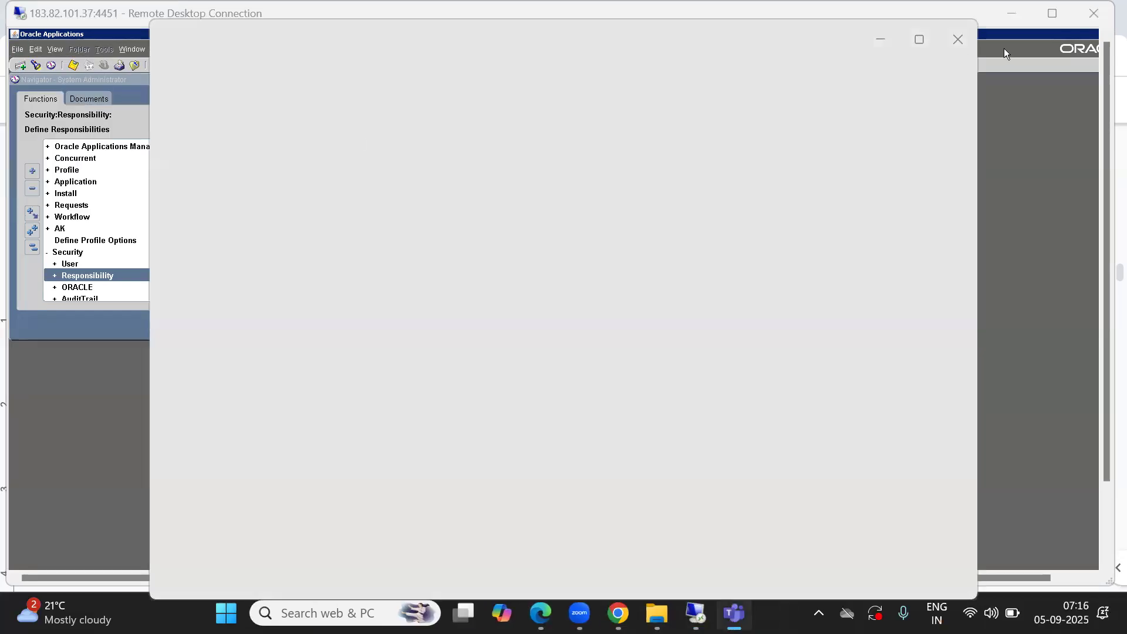
click(943, 46)
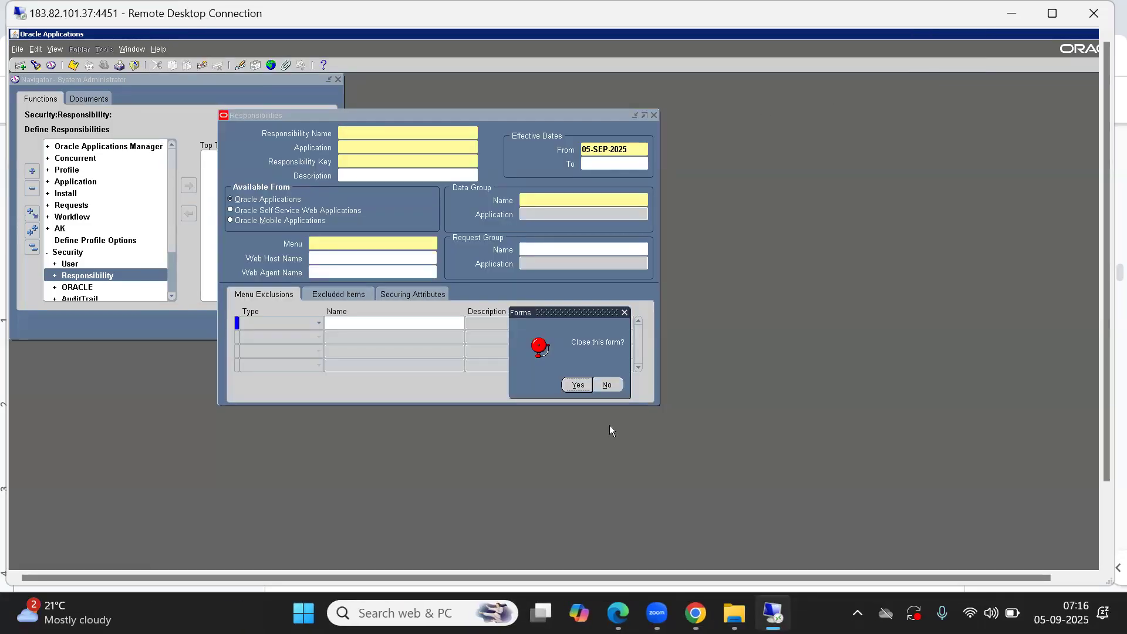
click(579, 384)
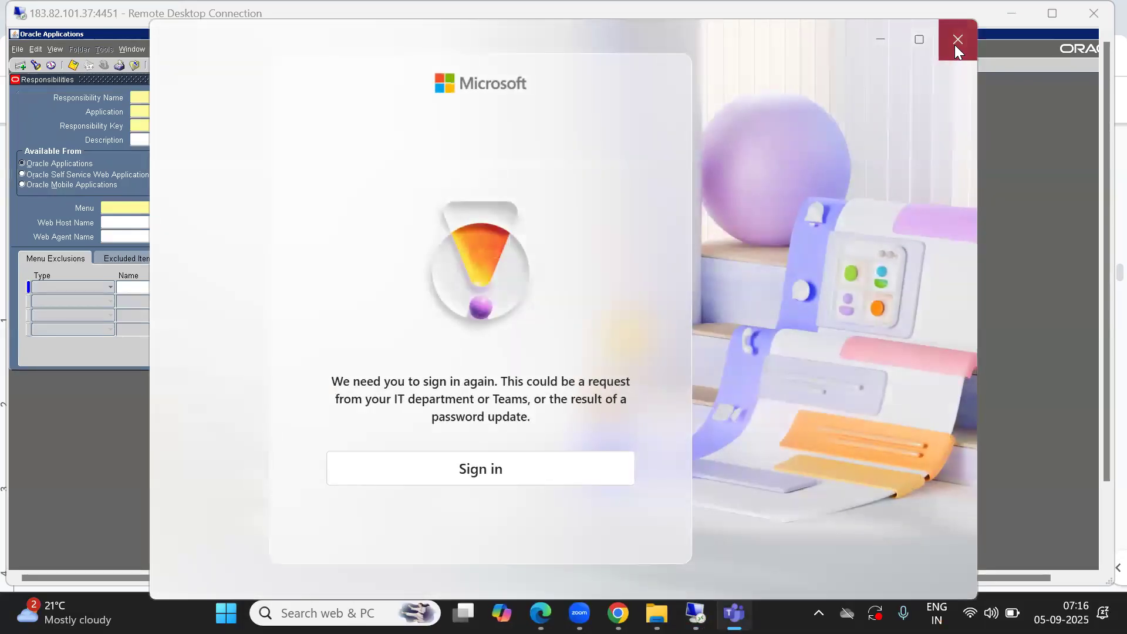
click(957, 42)
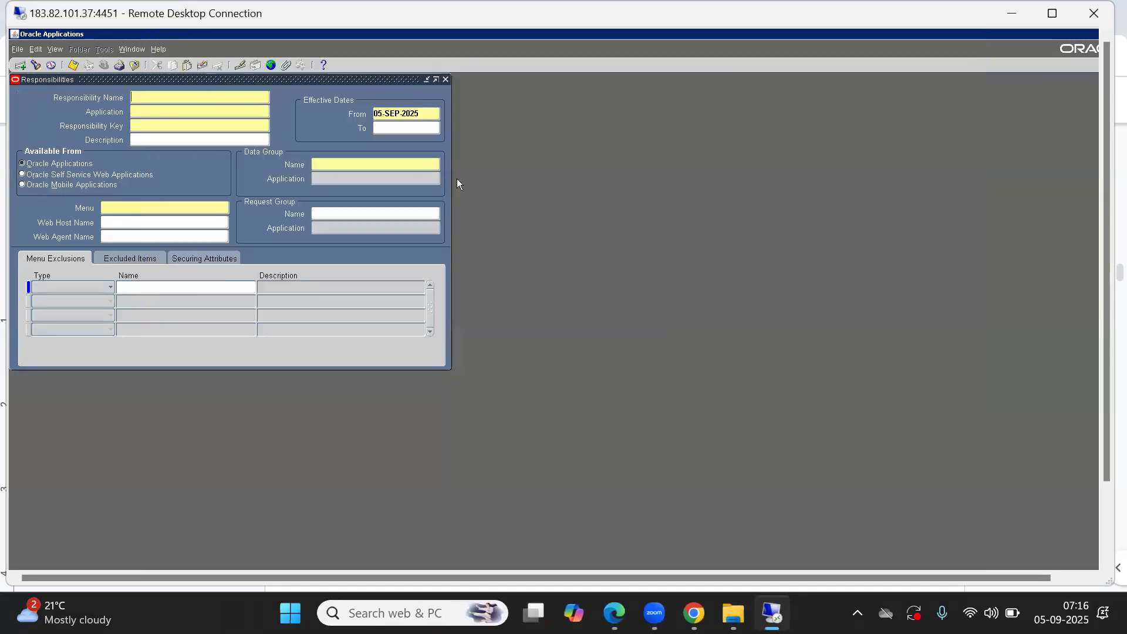
Step: Query the Responsibilities form by responsibility name using a wildcard pattern with US and HRMS
drag(142, 80, 372, 129)
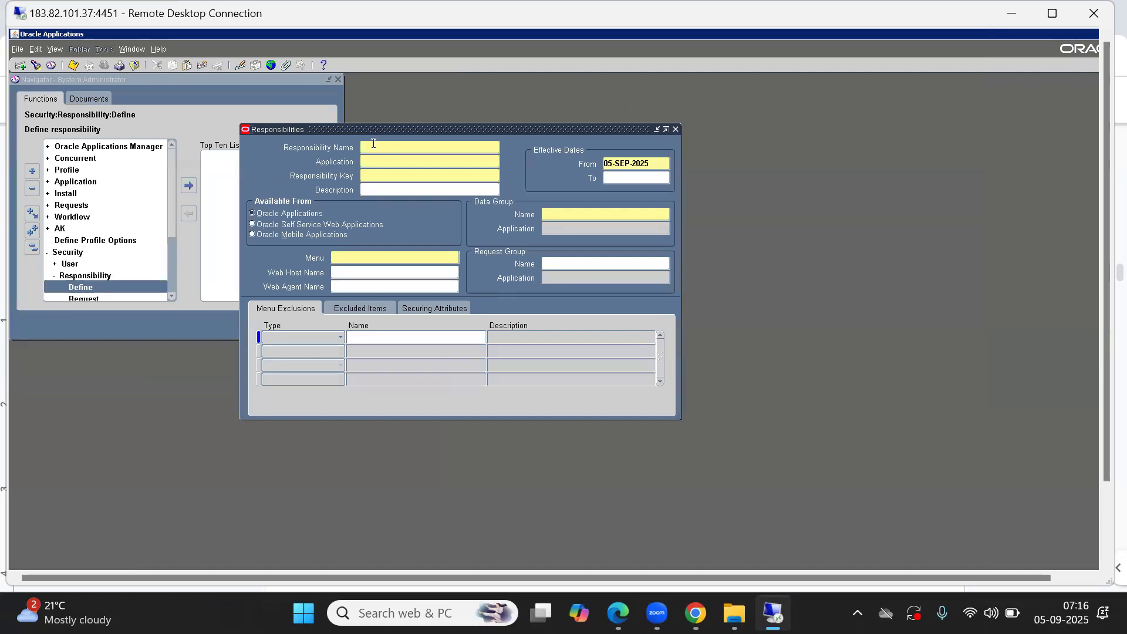
key(F11)
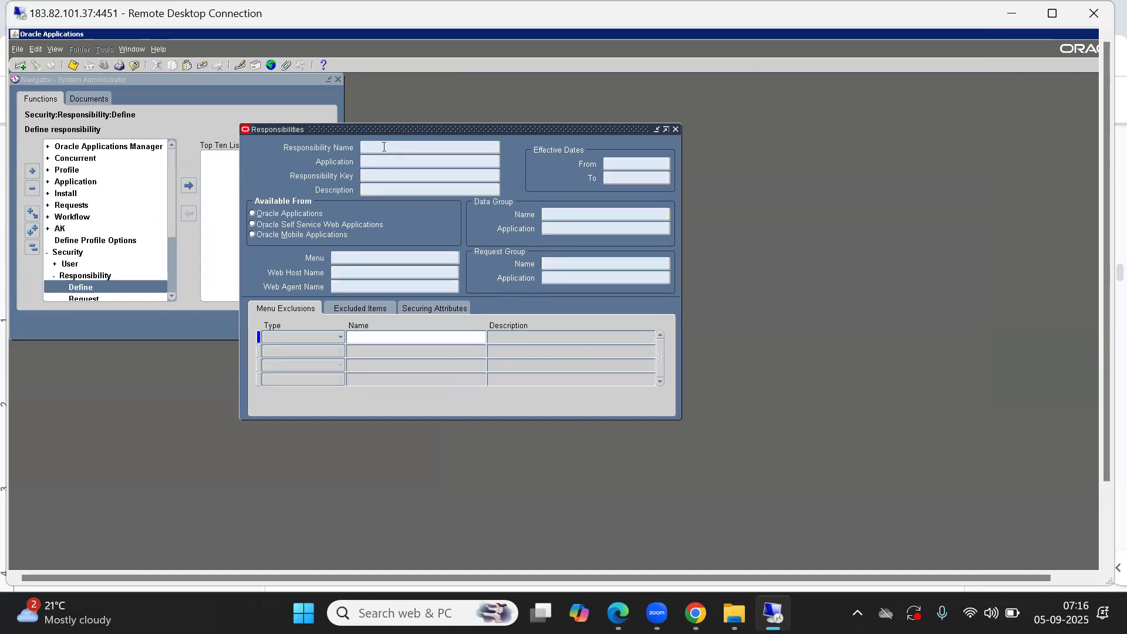
text(%hr)
key(BackSpace)
key(BackSpace)
text(HRMS)
text(%)
text(lobal)
triple_click(384, 146)
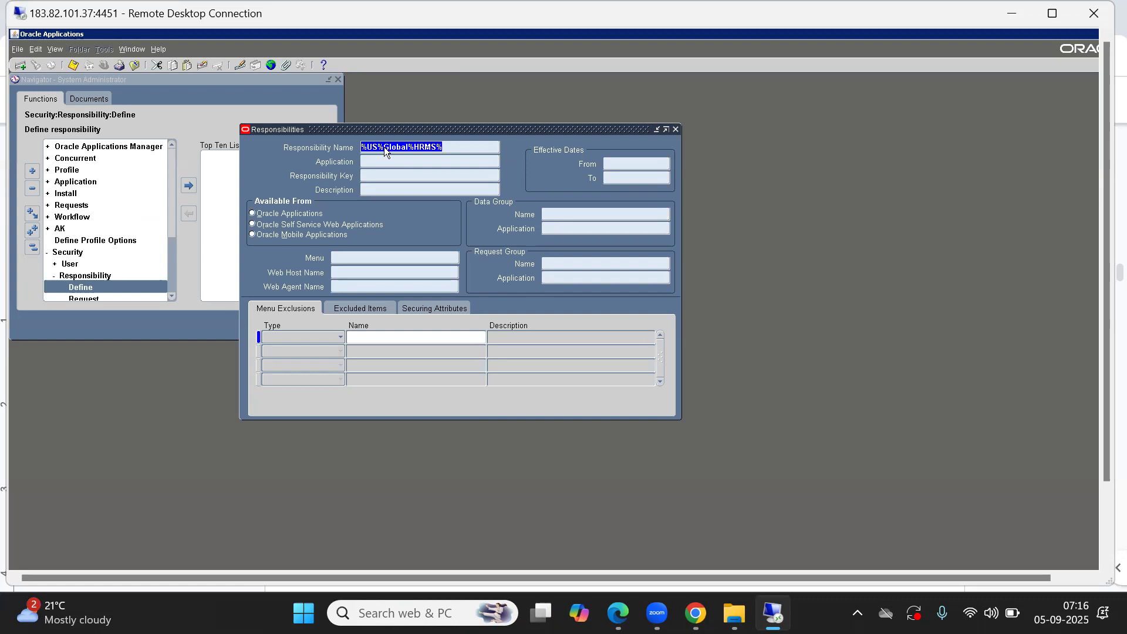
click(402, 149)
key(Delete)
key(BackSpace)
double_click(402, 149)
key(Left)
key(BackSpace)
key(ctrl+F11)
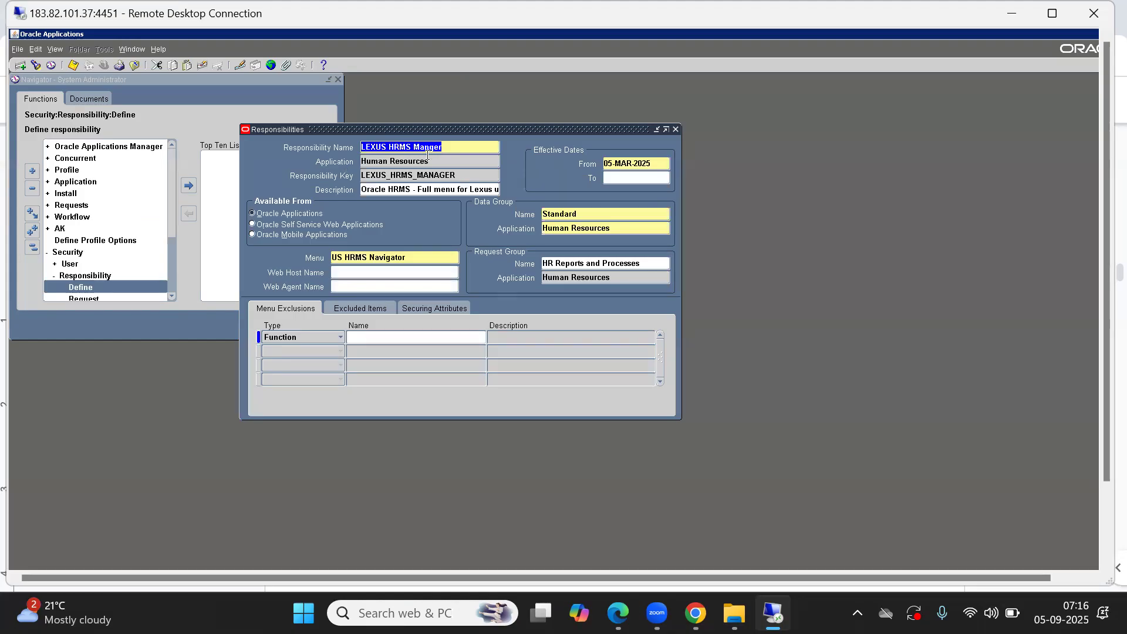
Step: Step through the retrieved HRMS responsibility records to examine their definitions
key(Down)
key(Down)
key(Down)
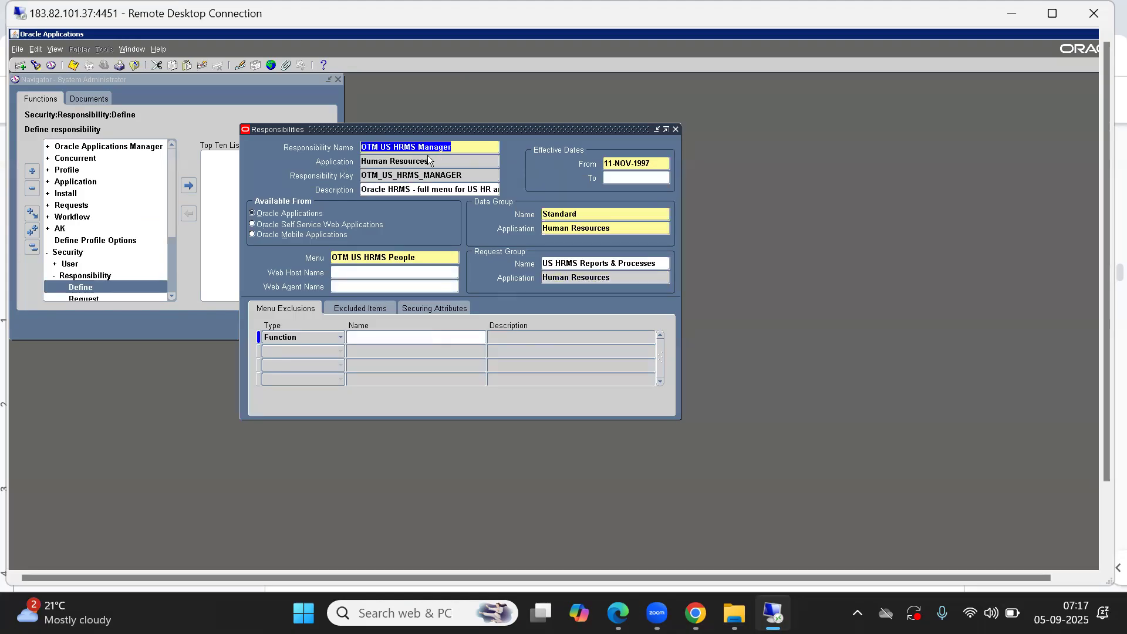
key(Down)
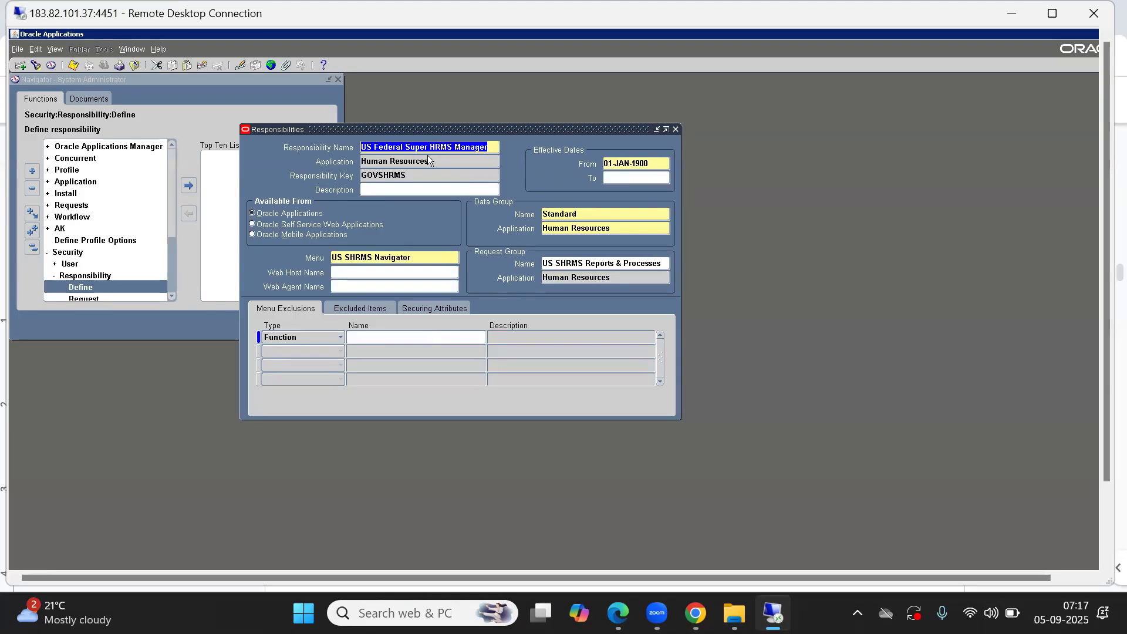
Step: Continue browsing the retrieved US HRMS responsibility records, comparing their menus, request groups and effective dates
key(Down)
key(Down)
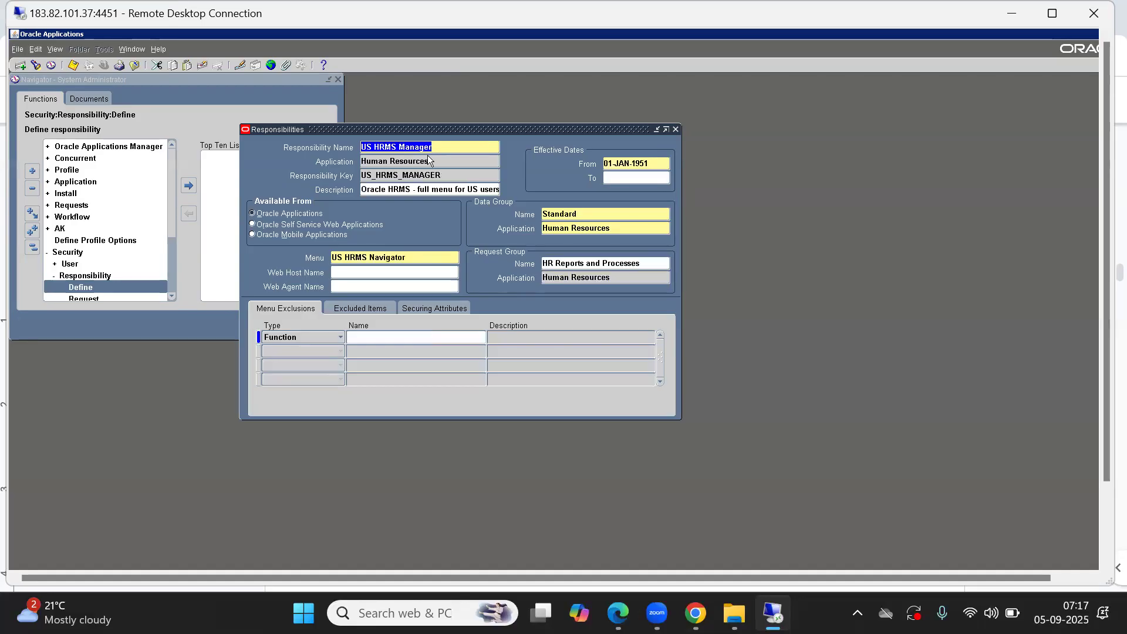
key(Down)
key(Down)
key(Down)
key(Down)
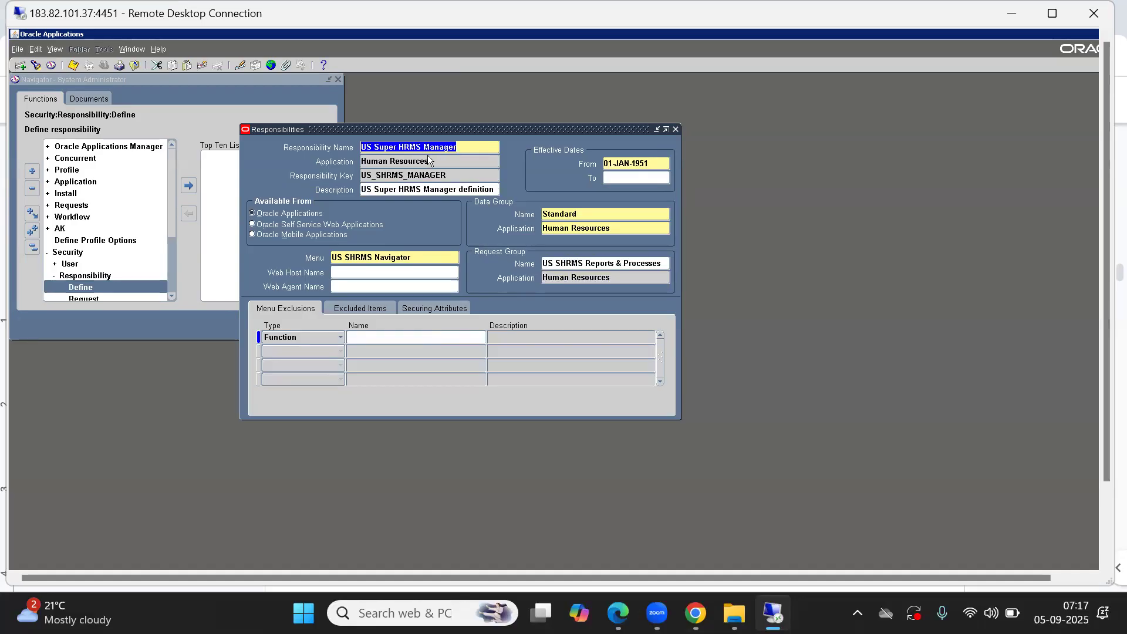
key(Down)
key(Down)
key(Down)
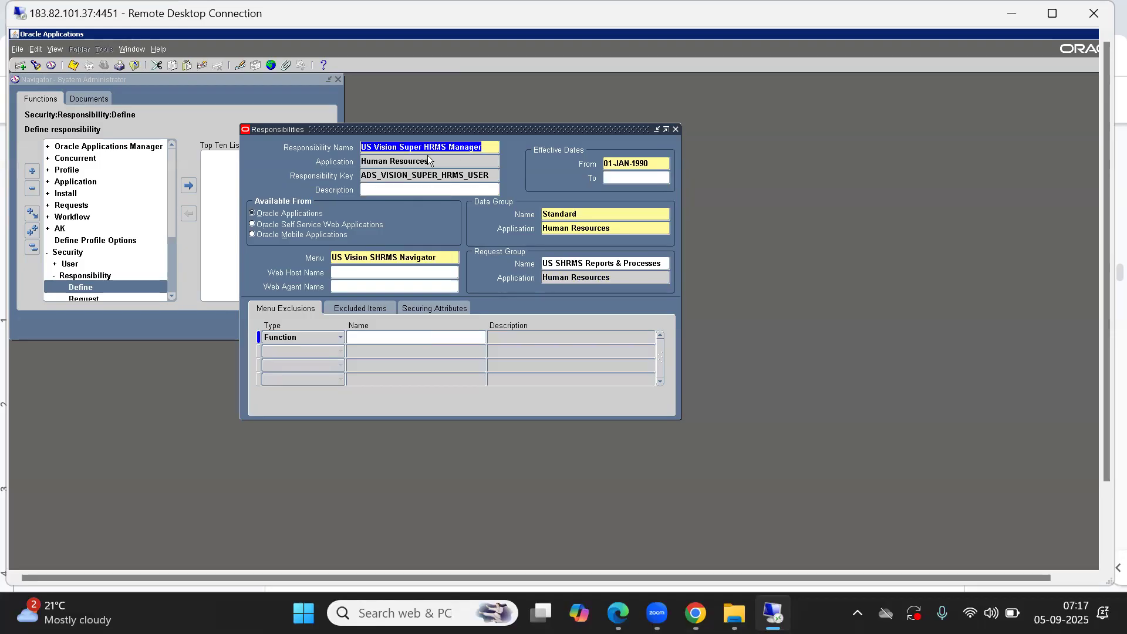
key(Down)
key(Up)
key(Up)
key(Up)
key(Up)
key(Up)
key(Up)
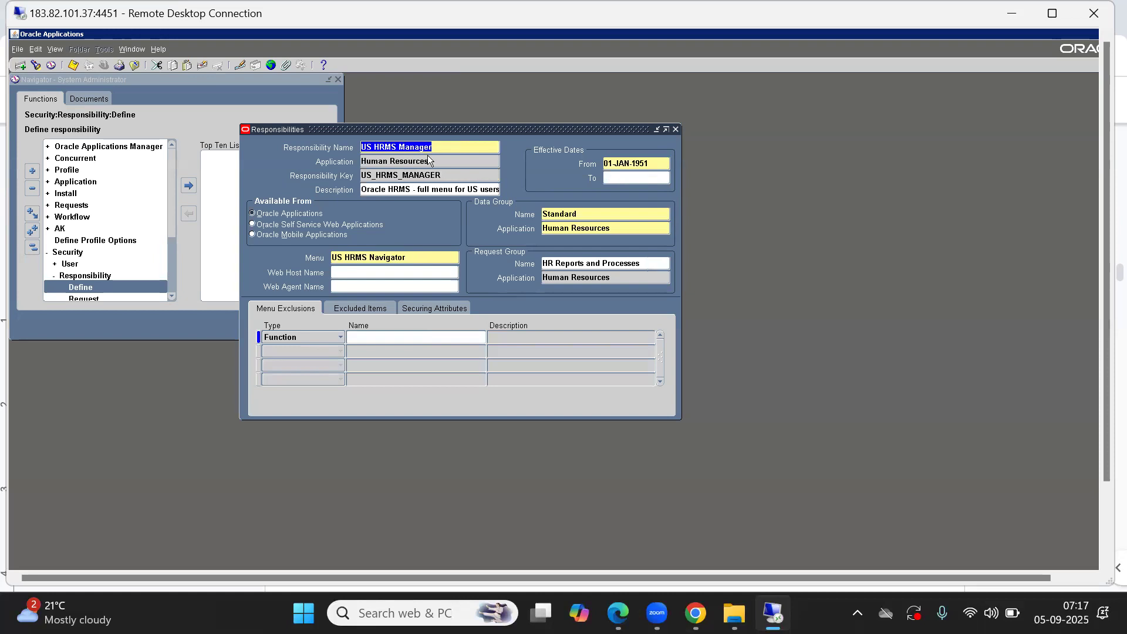
key(Up)
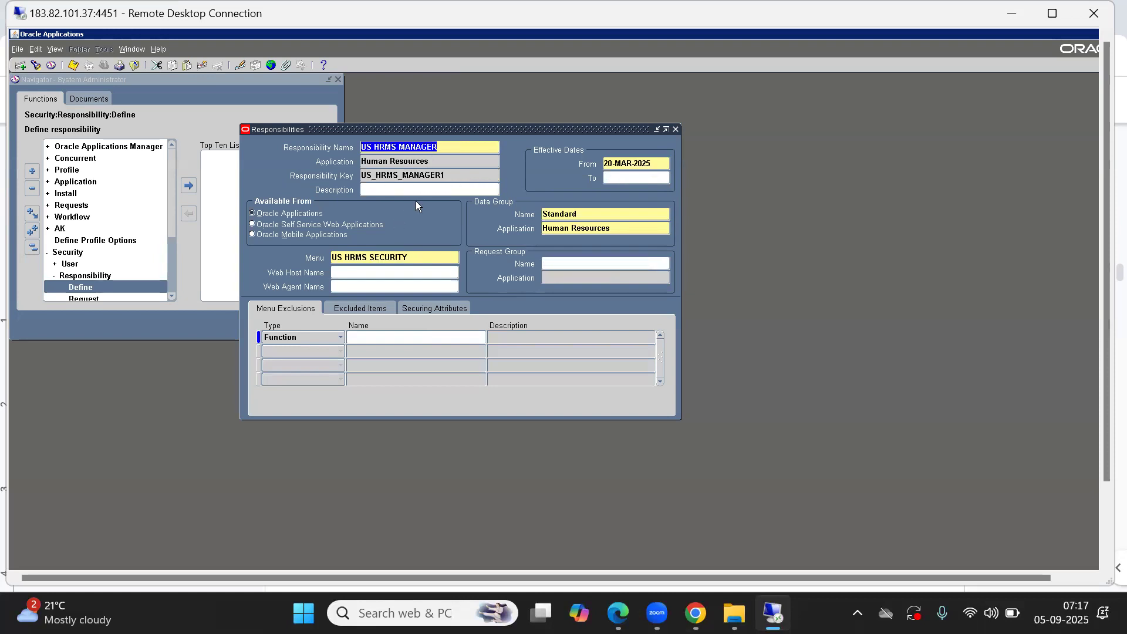
key(Up)
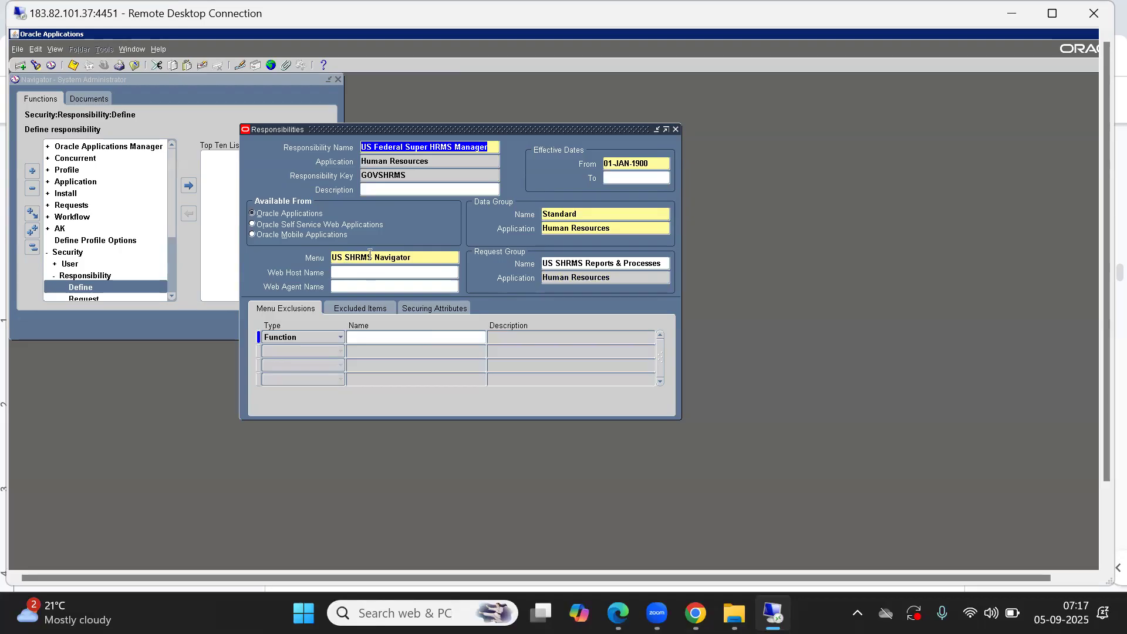
key(Up)
key(Up)
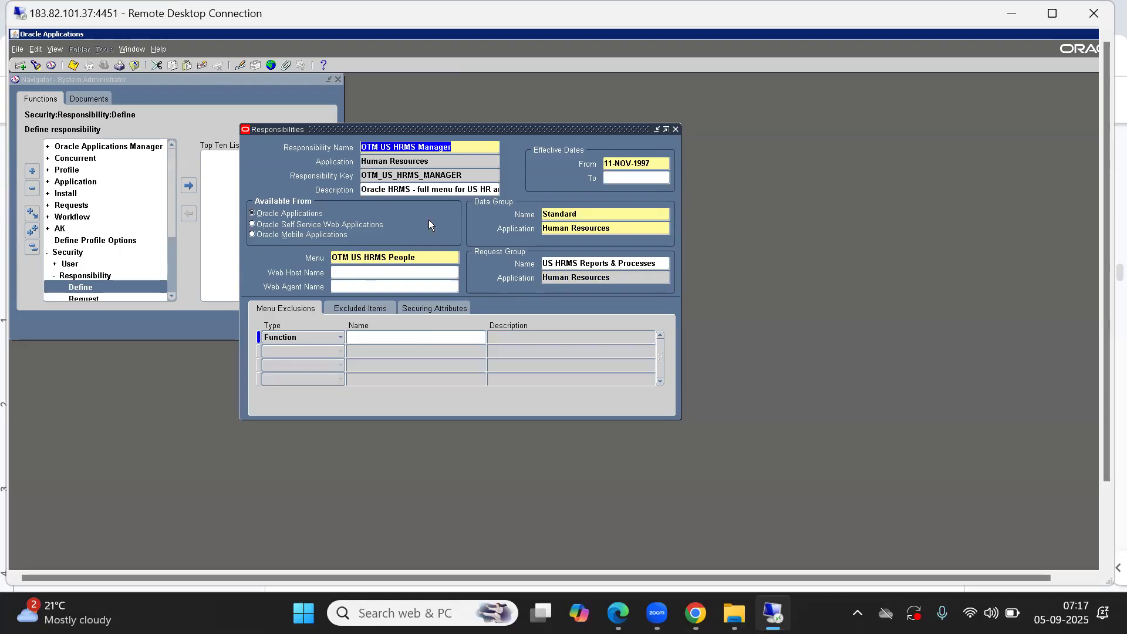
key(Up)
click(366, 257)
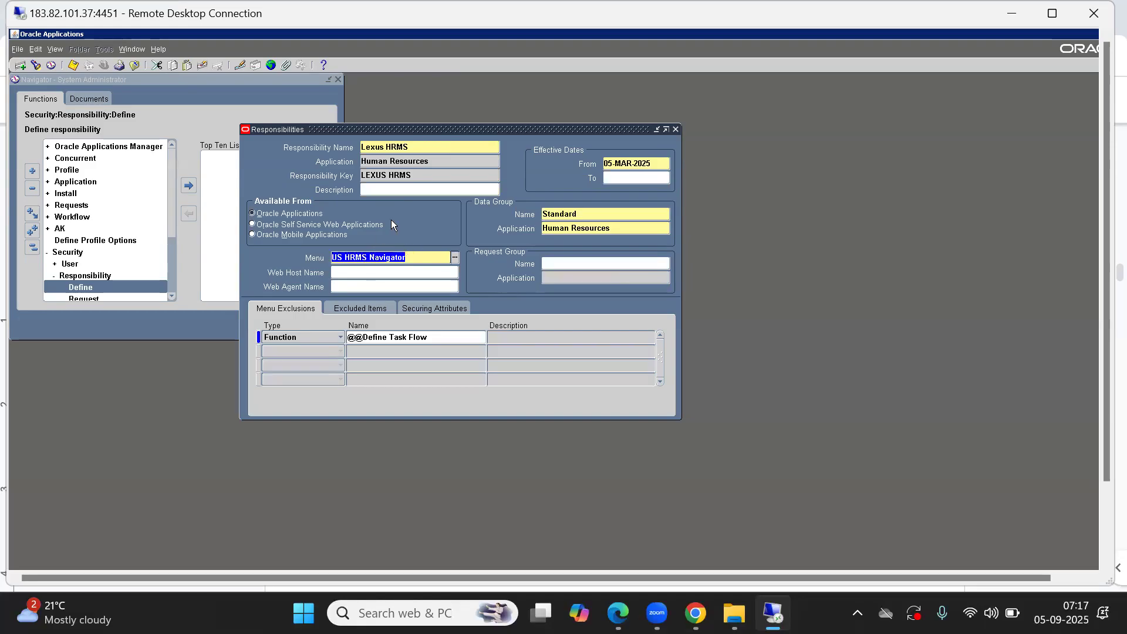
click(419, 146)
key(Up)
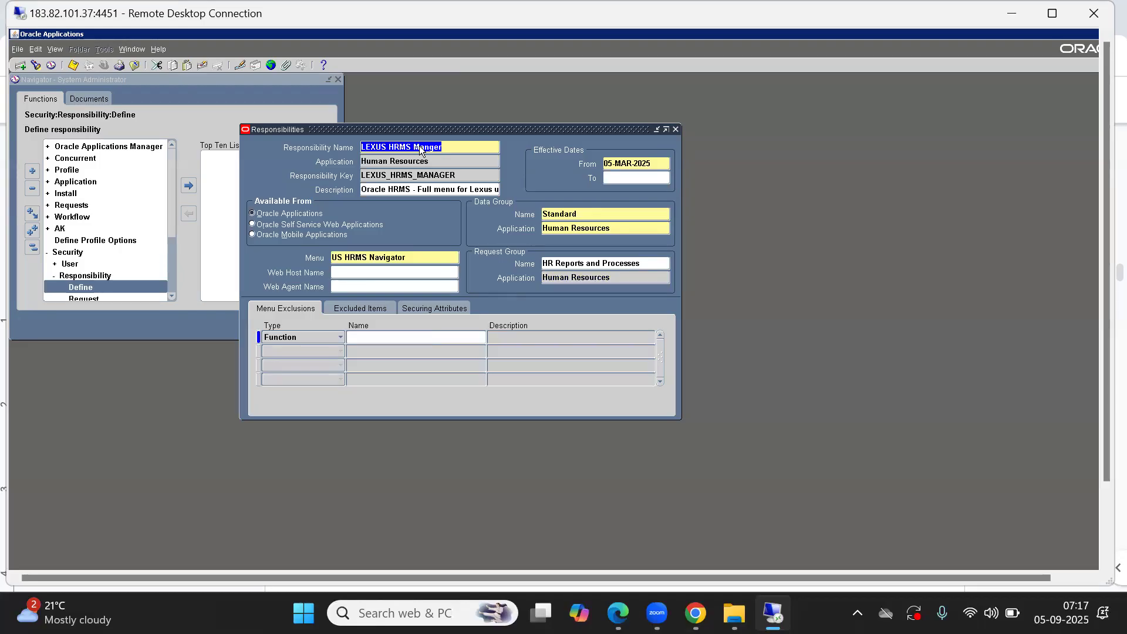
Step: Query the Responsibilities form for names matching %Global%US%HRMS%
key(F11)
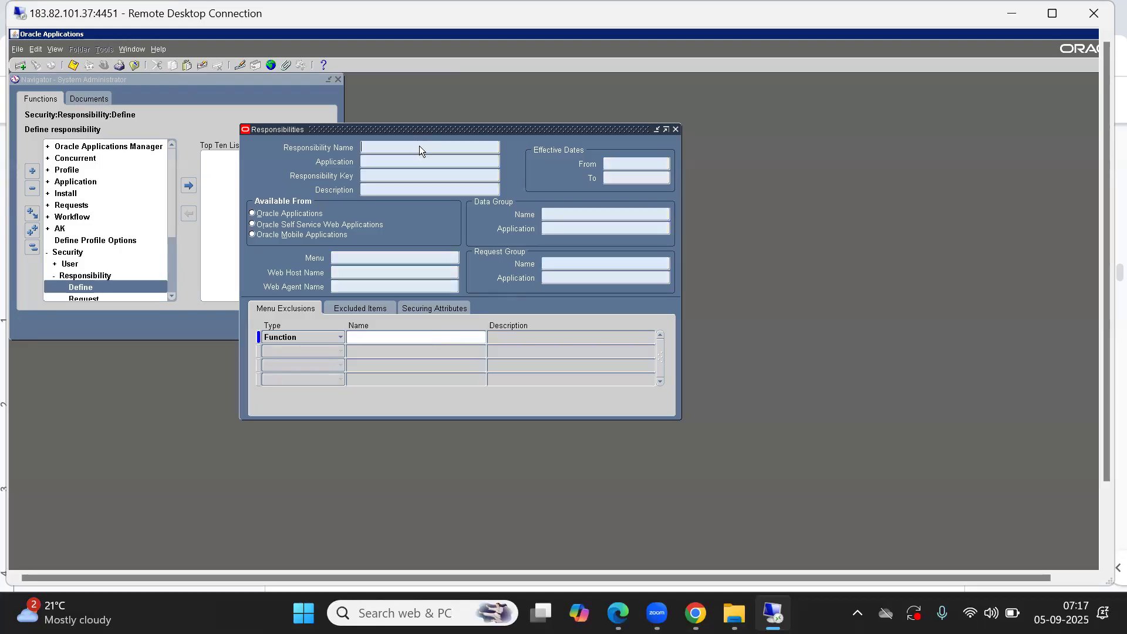
text(%Global%US%HRMS%)
key(shift+Home)
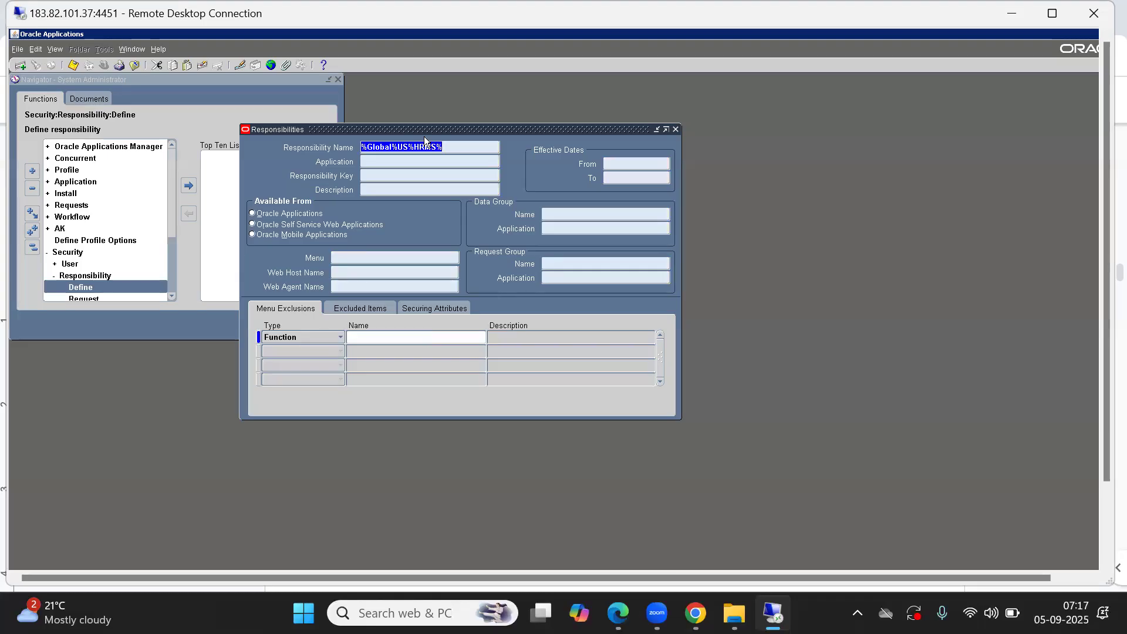
key(Left)
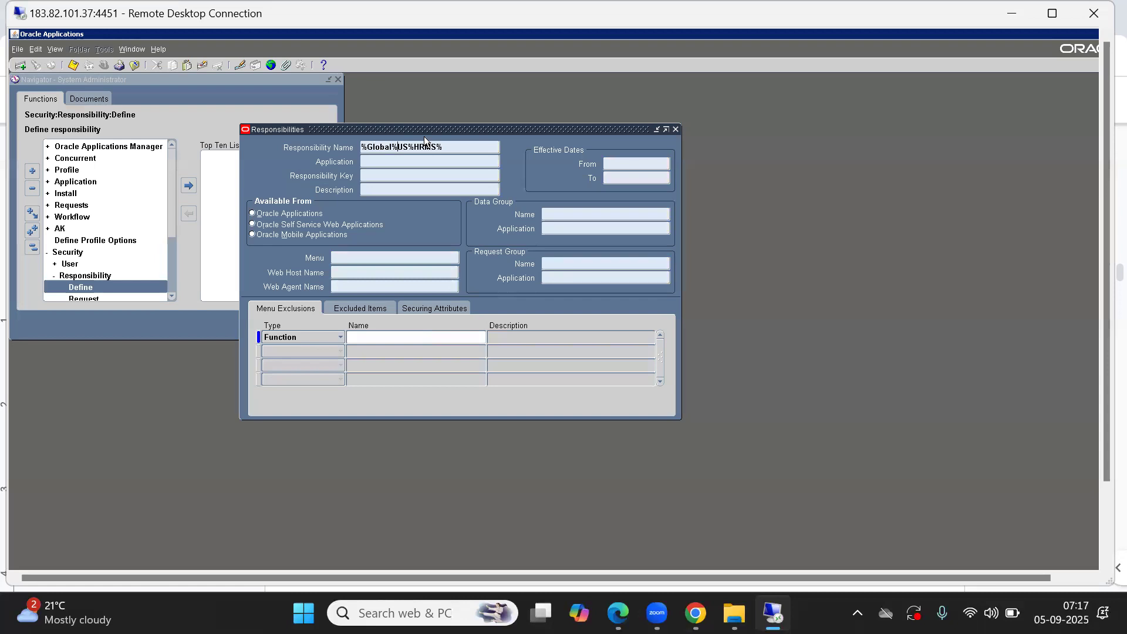
key(ctrl+F11)
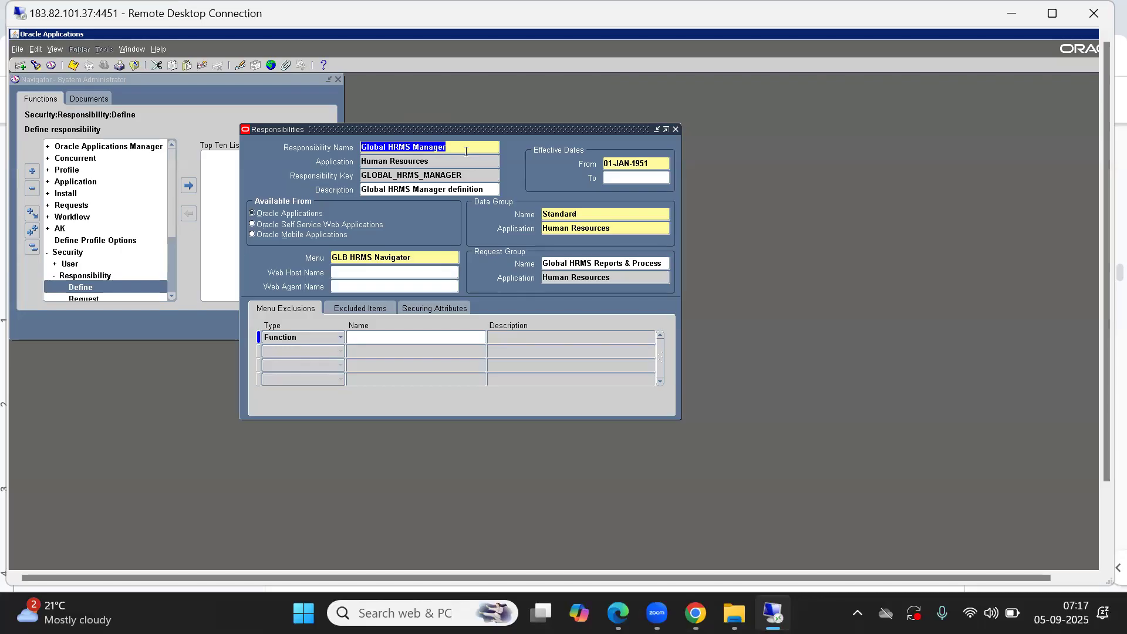
Step: Browse the Global HRMS Manager and Global Super HRMS Manager records to review their menu and request group
key(Down)
key(Down)
key(Up)
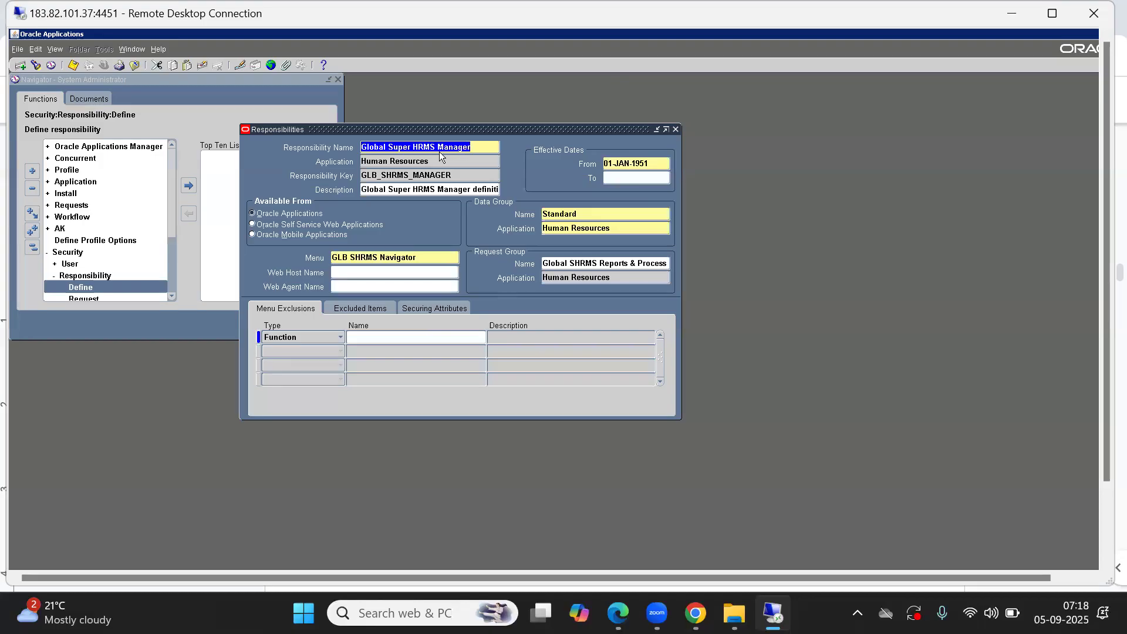
key(Up)
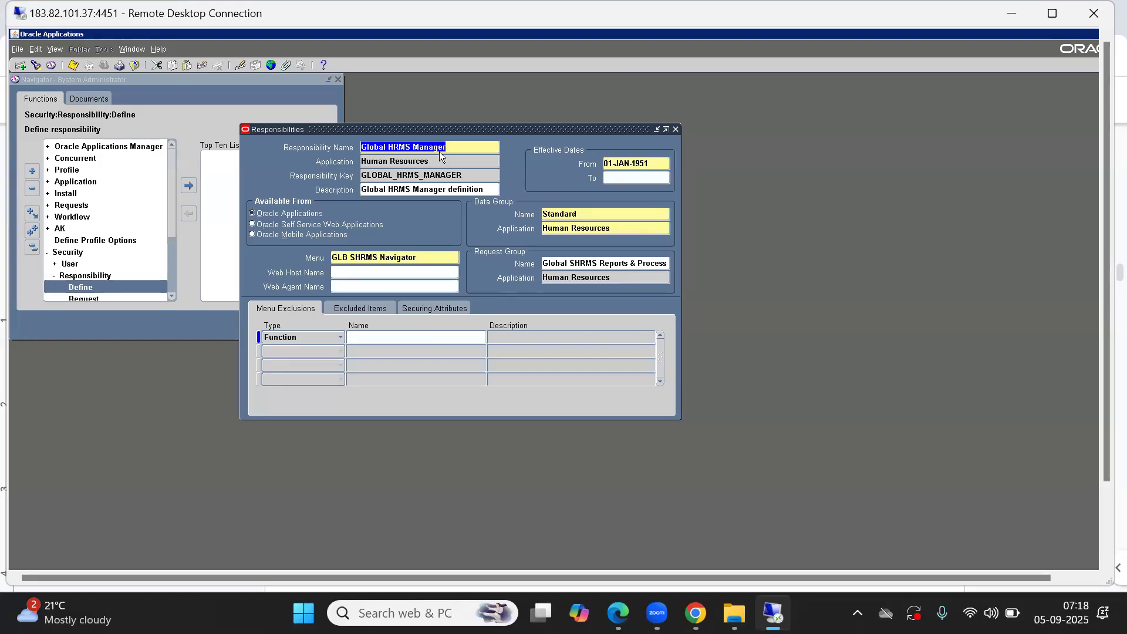
key(Down)
key(Down)
key(Up)
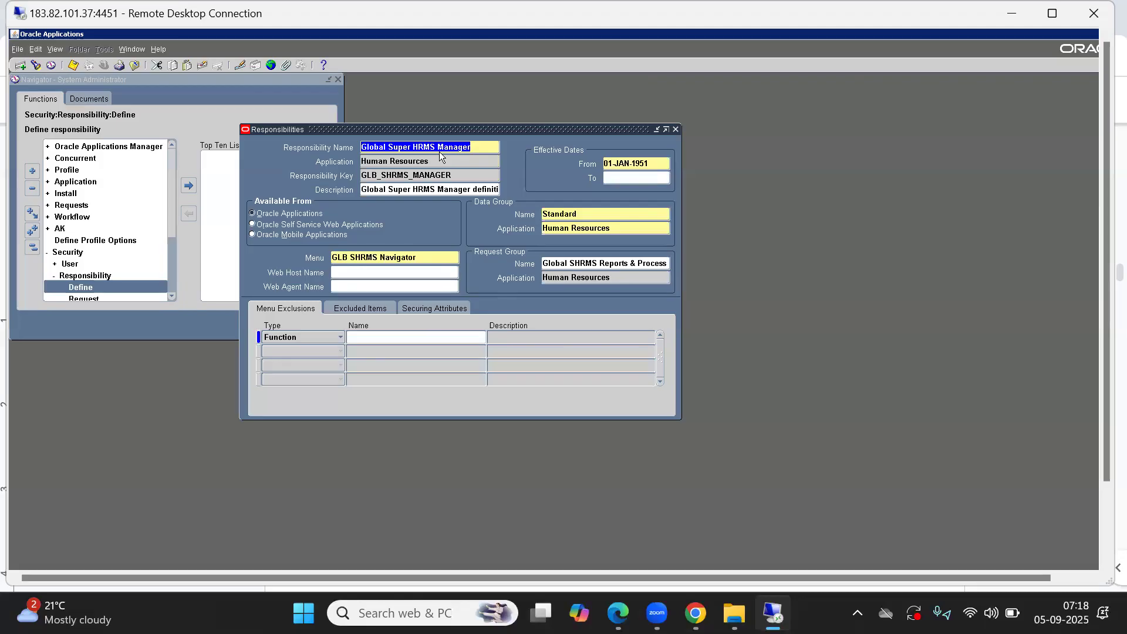
key(Down)
key(Up)
key(Down)
key(Up)
key(Up)
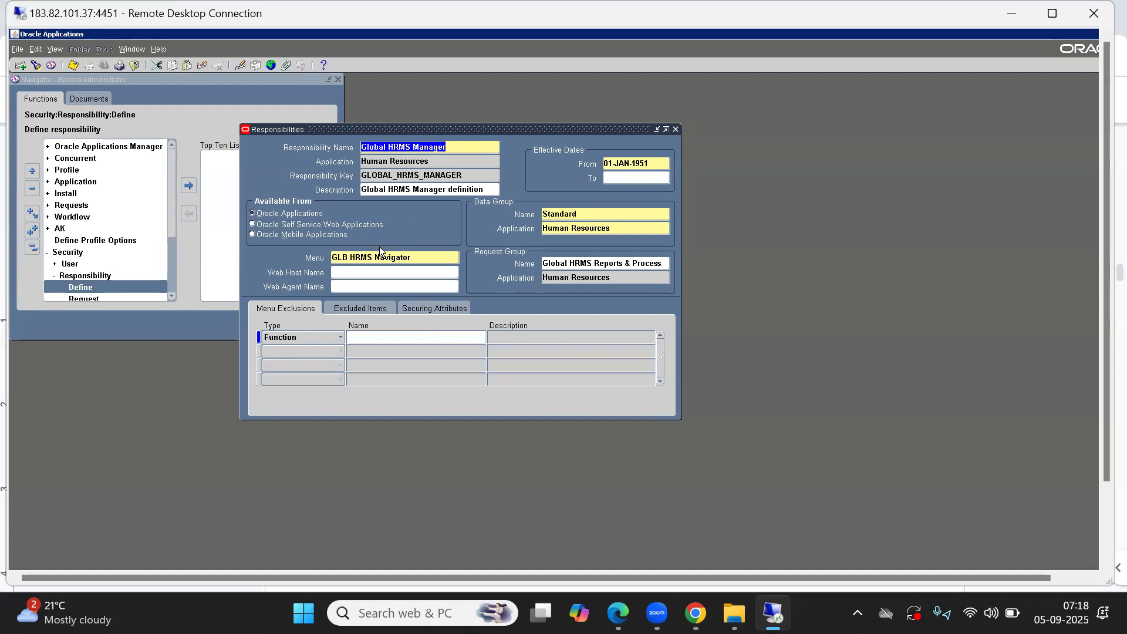
click(414, 257)
key(ctrl+c)
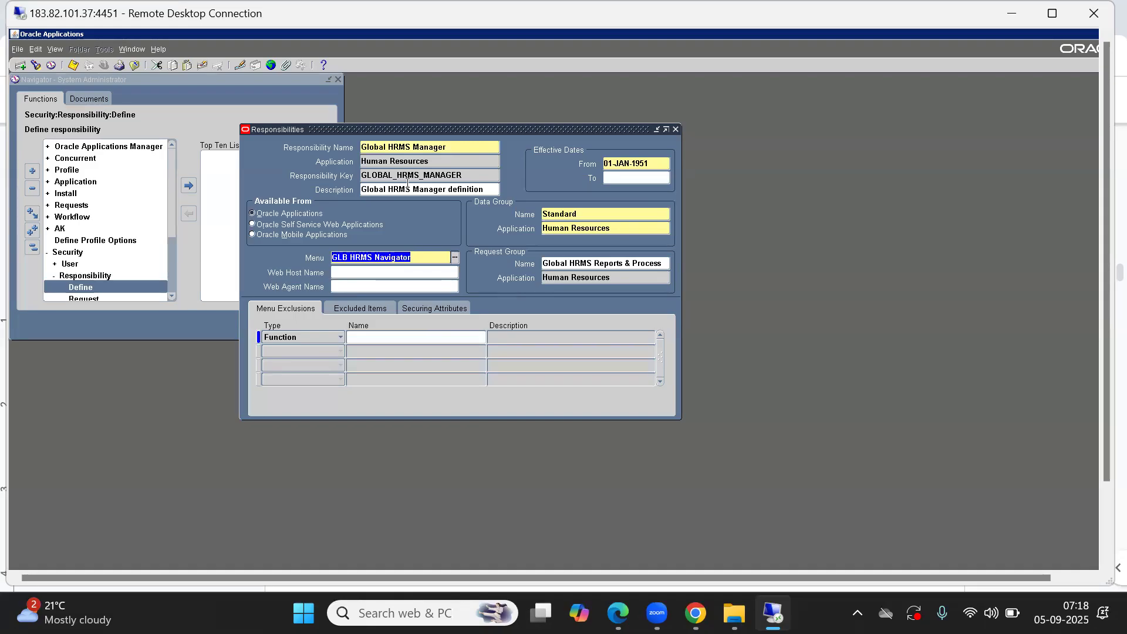
click(372, 148)
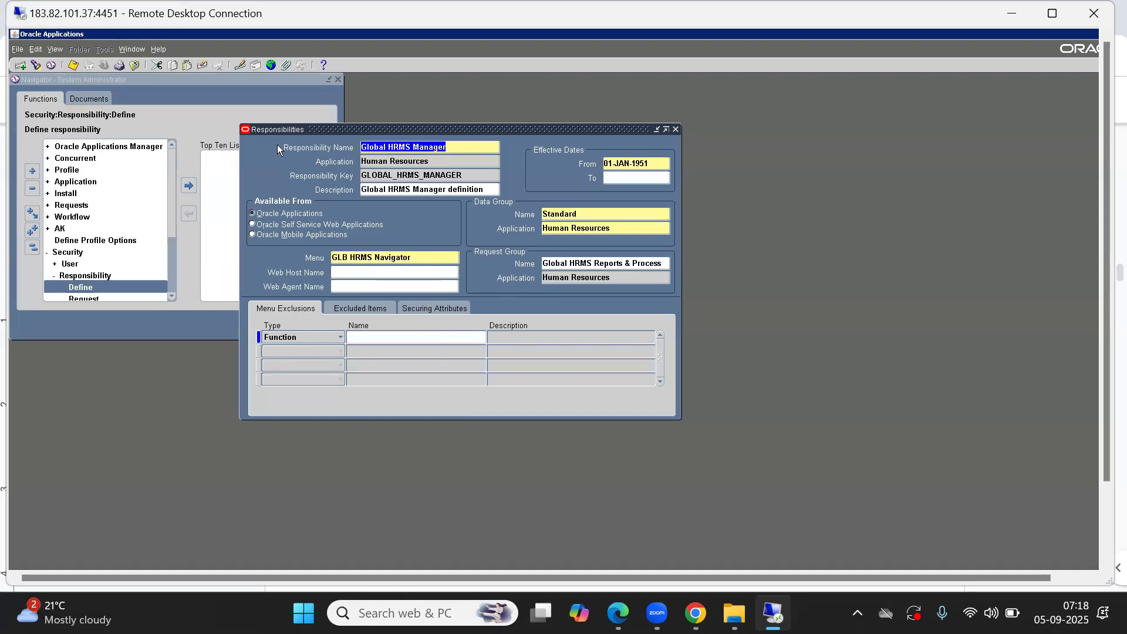
Step: Start a new responsibility named ABC HRMS Responsibility under the Human Resources application
click(20, 64)
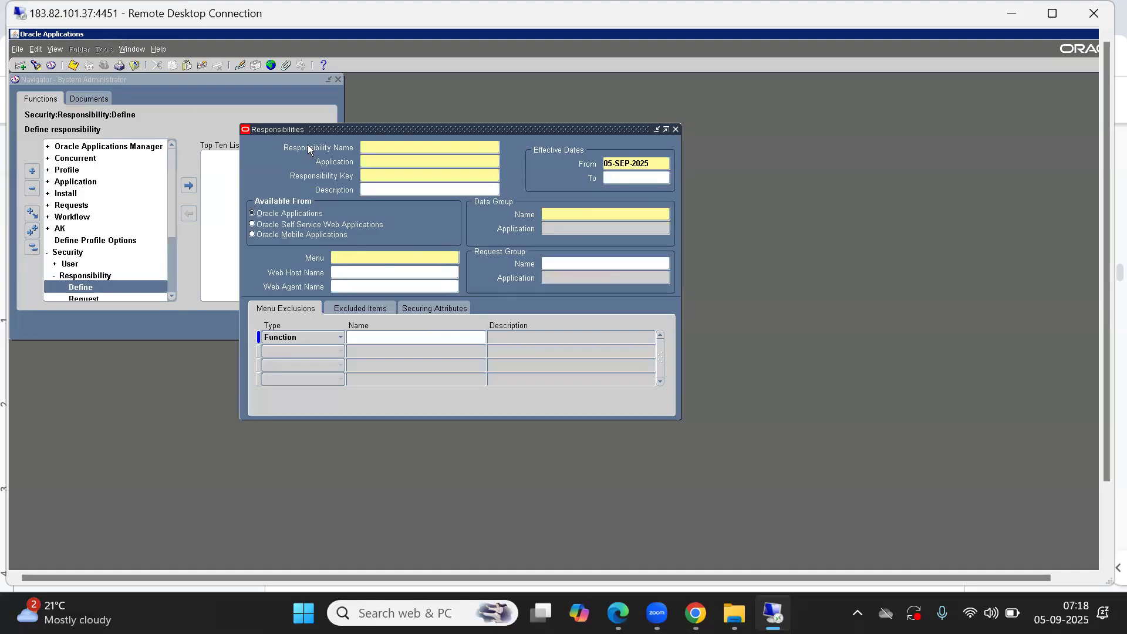
text(ABC HRMS Responsibility)
key(Tab)
text(hu)
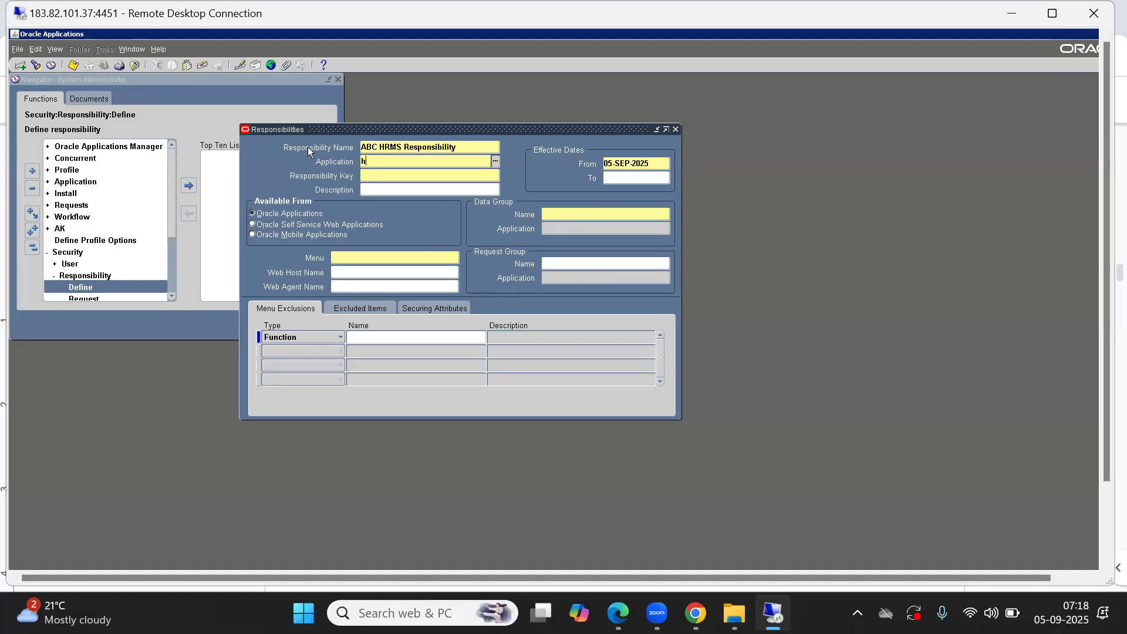
key(Tab)
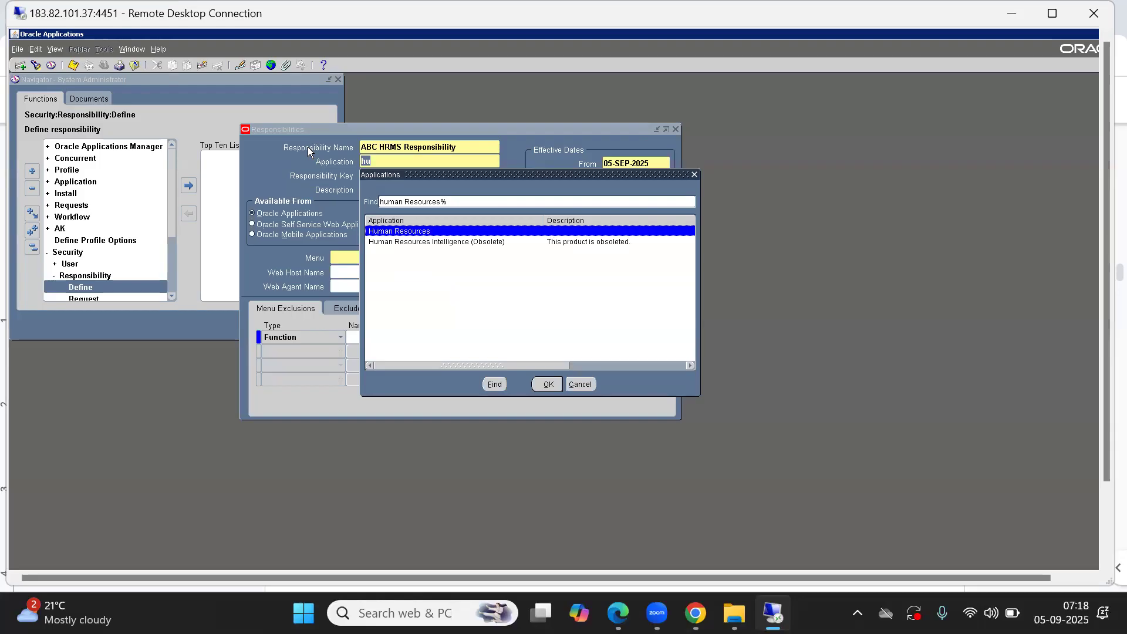
key(Return)
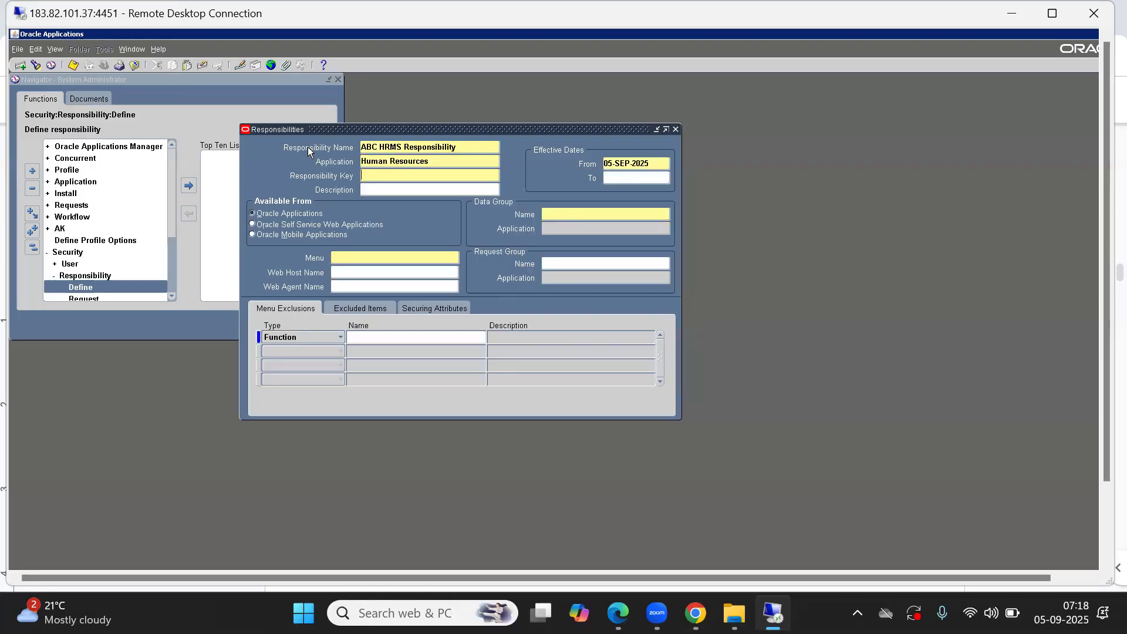
Step: Set the responsibility key to ABC_HRMS_RESP and the data group name to Standard
text(ABC_HRMS_RESP)
click(583, 215)
text(s)
key(Tab)
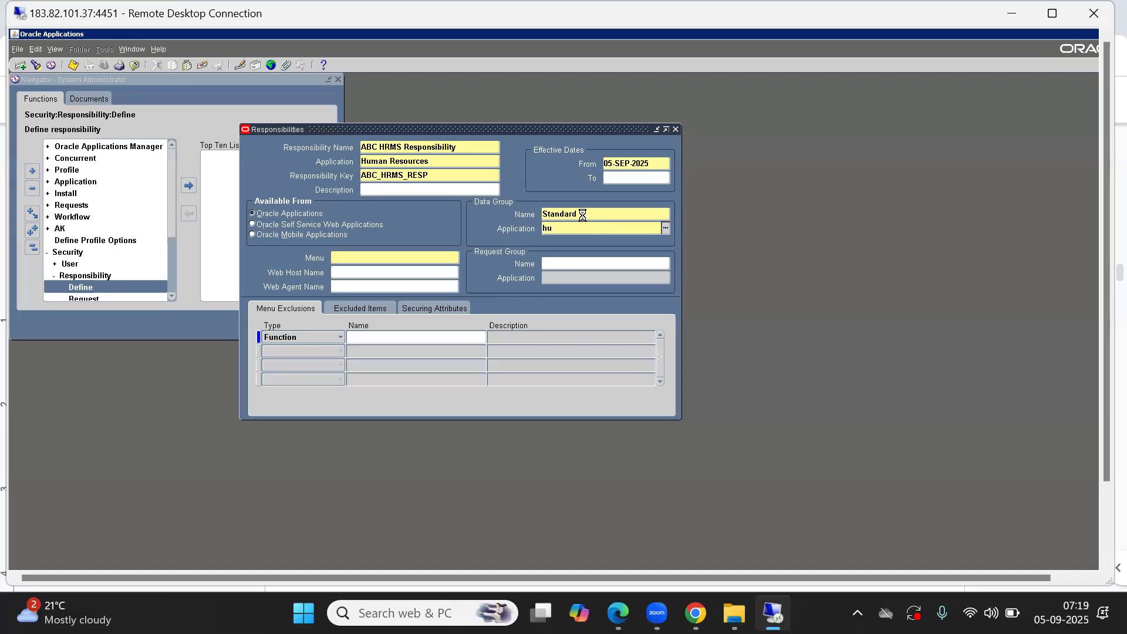
Step: Set the data group application to Human Resources and the menu to GLB HRMS Navigator
key(Tab)
key(Return)
key(ctrl+v)
key(Tab)
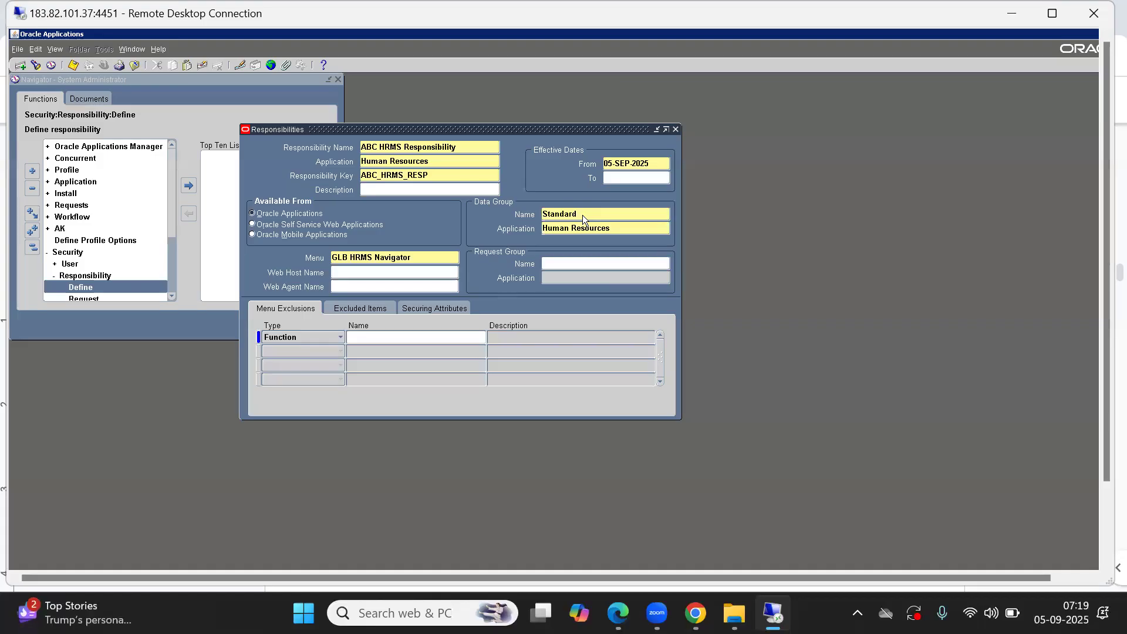
Step: Assign the request group HR Reports and Processes from the Human Resources report groups list
click(560, 263)
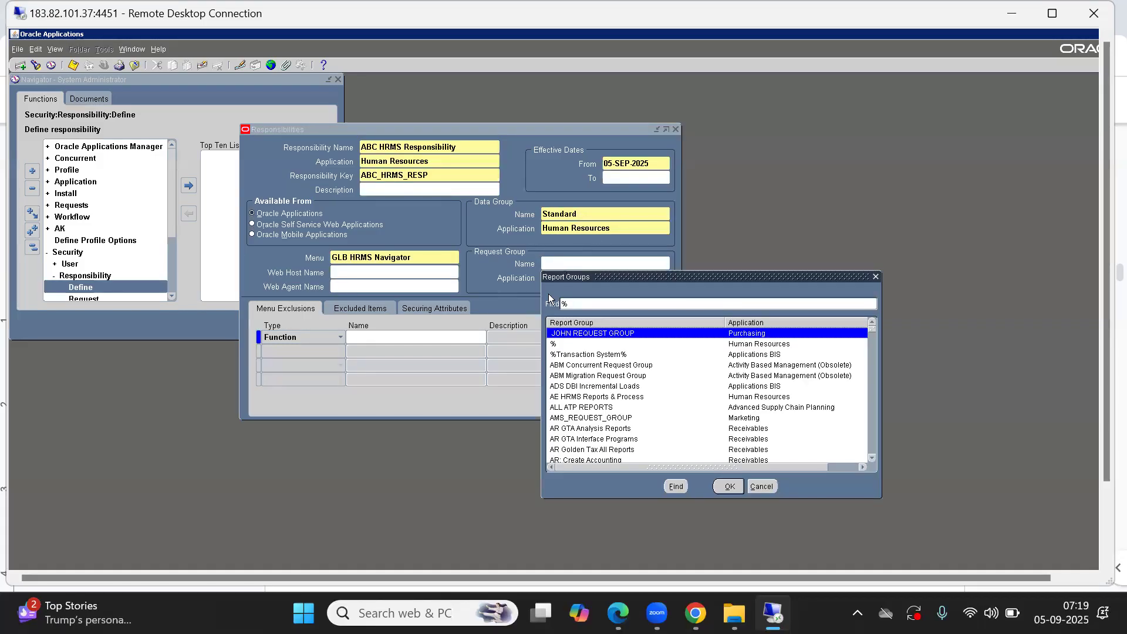
click(771, 488)
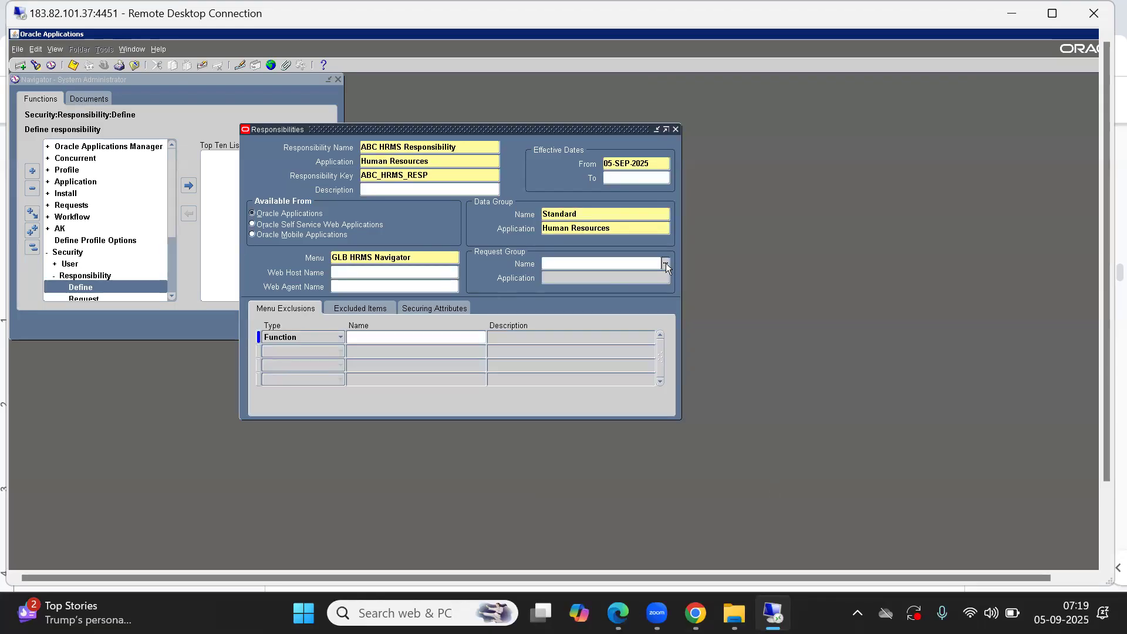
double_click(609, 265)
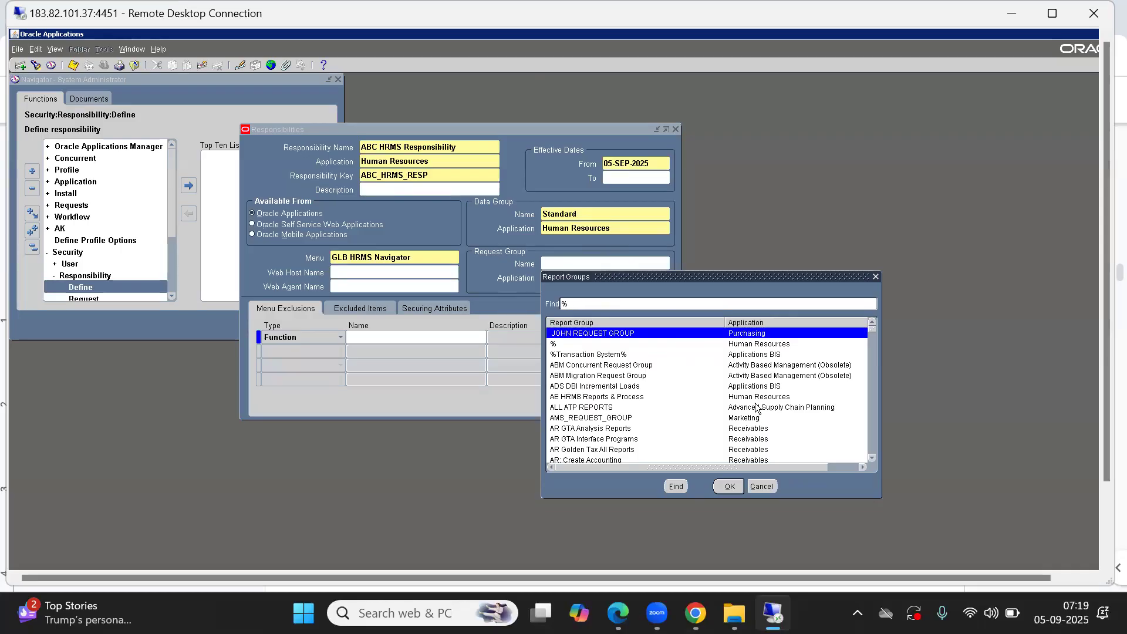
text(huma)
key(Return)
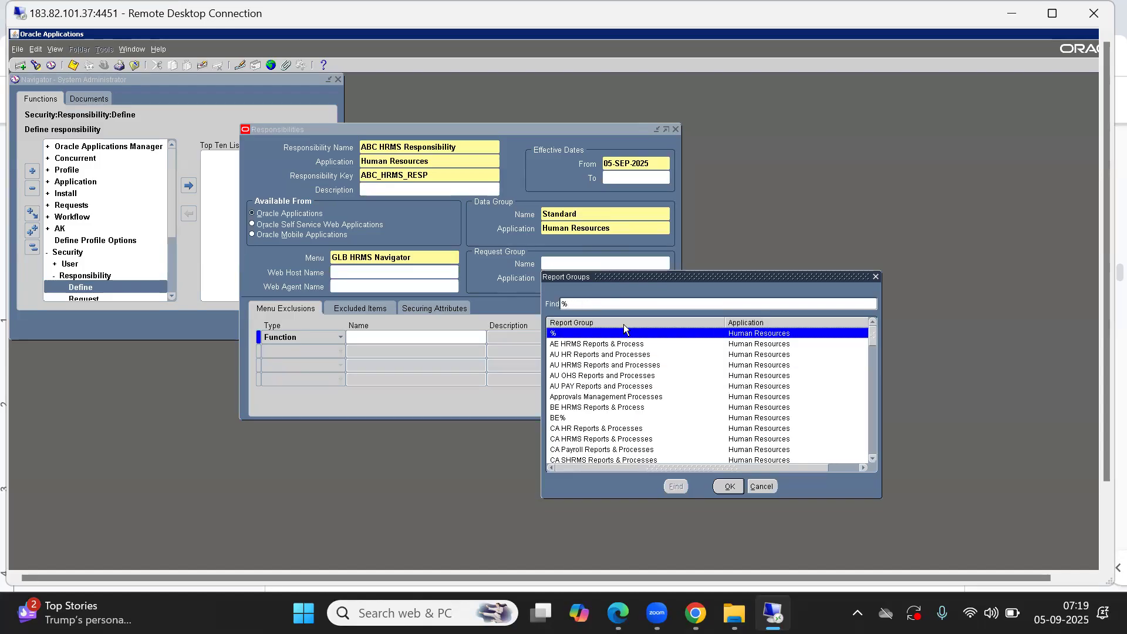
click(754, 358)
click(755, 362)
key(Down)
key(Up)
key(Up)
key(Up)
key(Down)
key(Down)
key(Down)
key(Down)
key(Down)
key(Down)
key(Down)
key(Down)
key(Down)
key(Down)
key(Down)
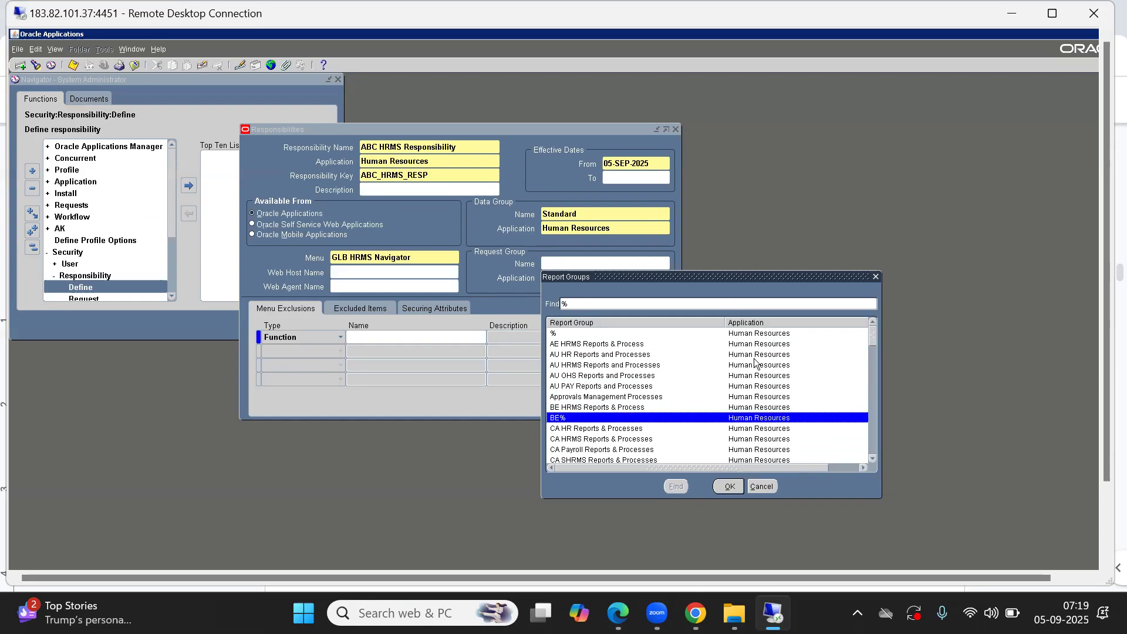
key(Down)
key(Down)
key(Down)
key(Down)
key(Down)
key(Down)
key(Down)
key(Down)
key(Down)
key(Down)
key(Down)
key(Down)
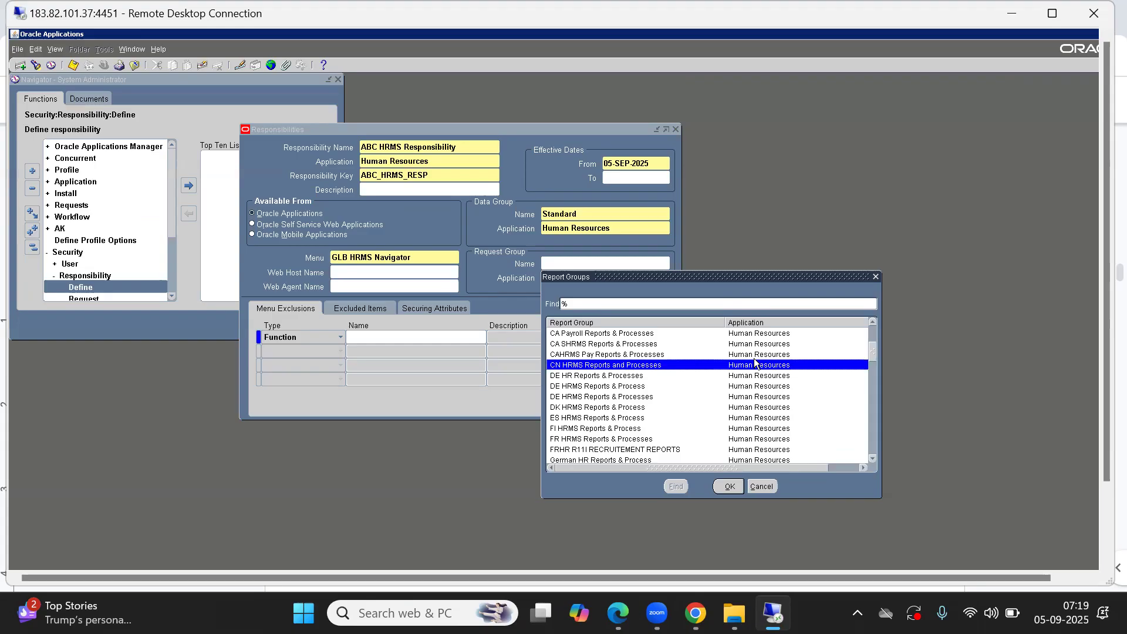
key(Down)
key(Down)
key(Down)
key(Down)
key(Down)
key(Down)
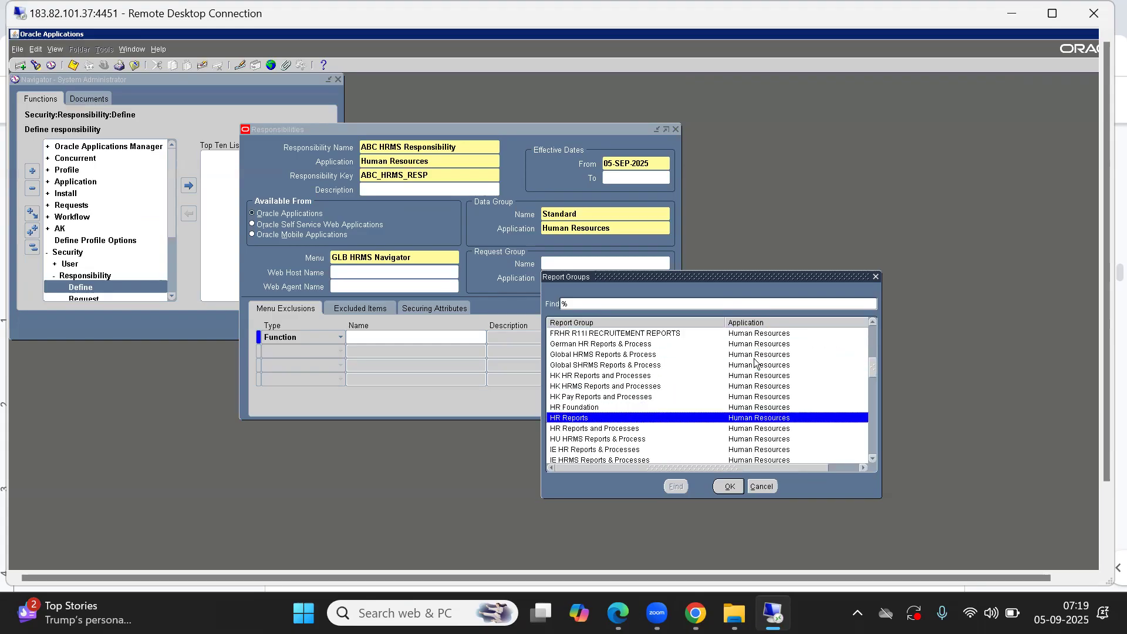
key(Up)
key(Down)
key(Down)
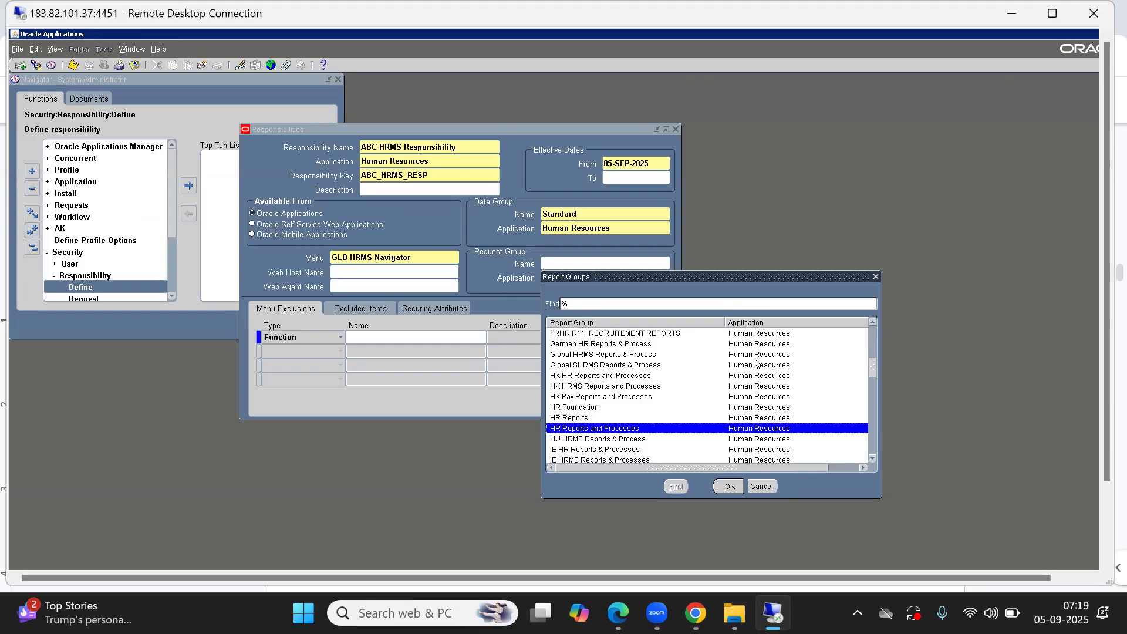
key(Return)
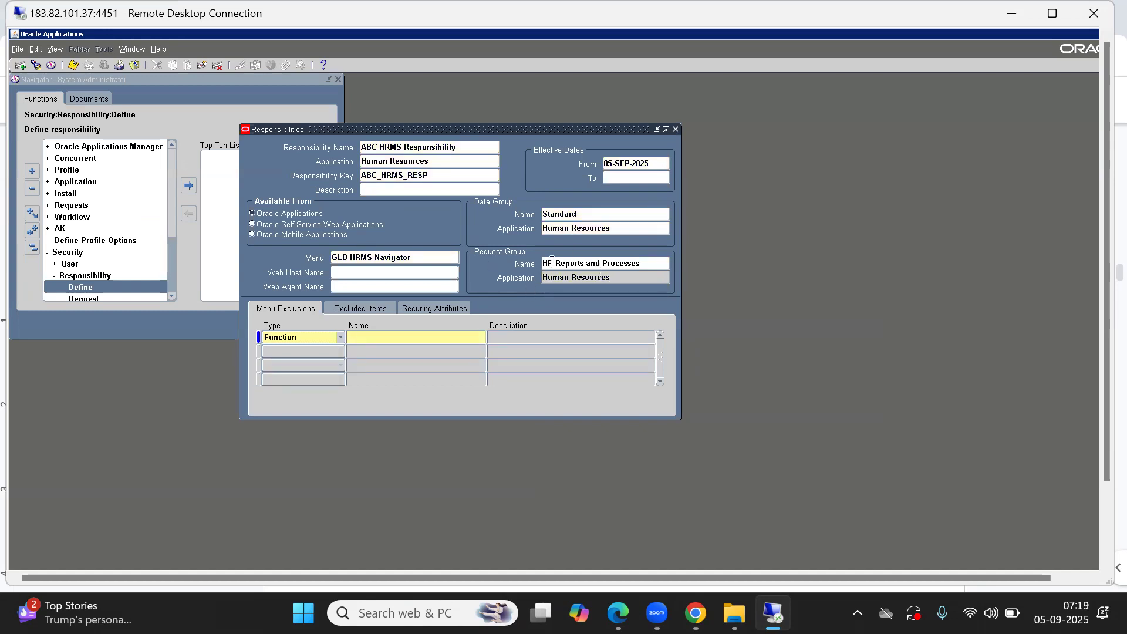
Step: Save the new ABC HRMS Responsibility definition
click(571, 262)
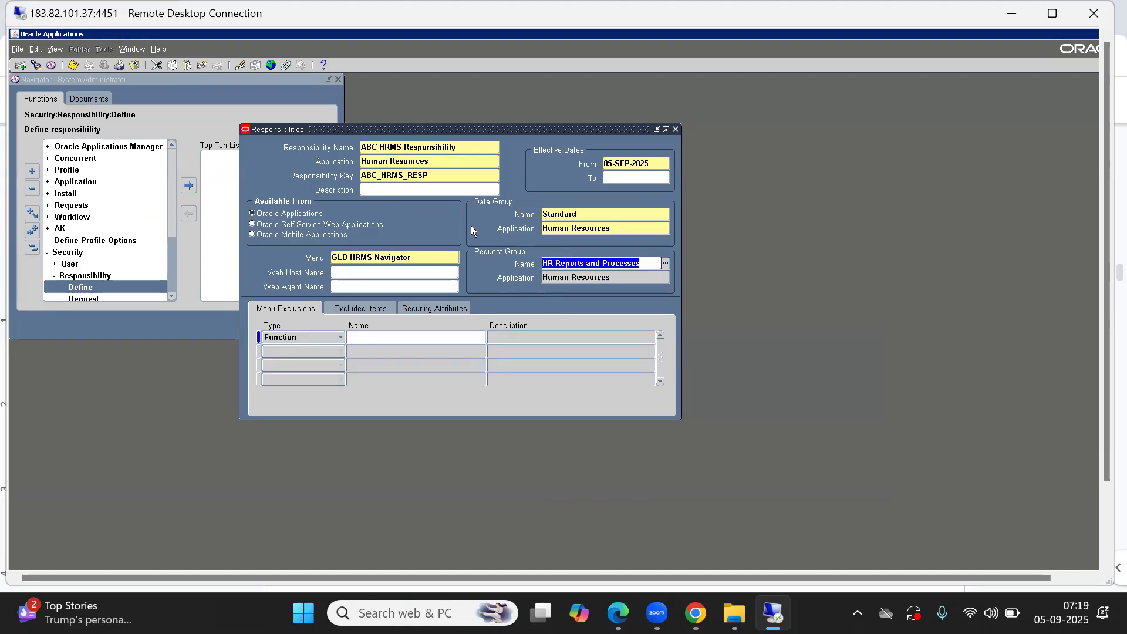
click(417, 257)
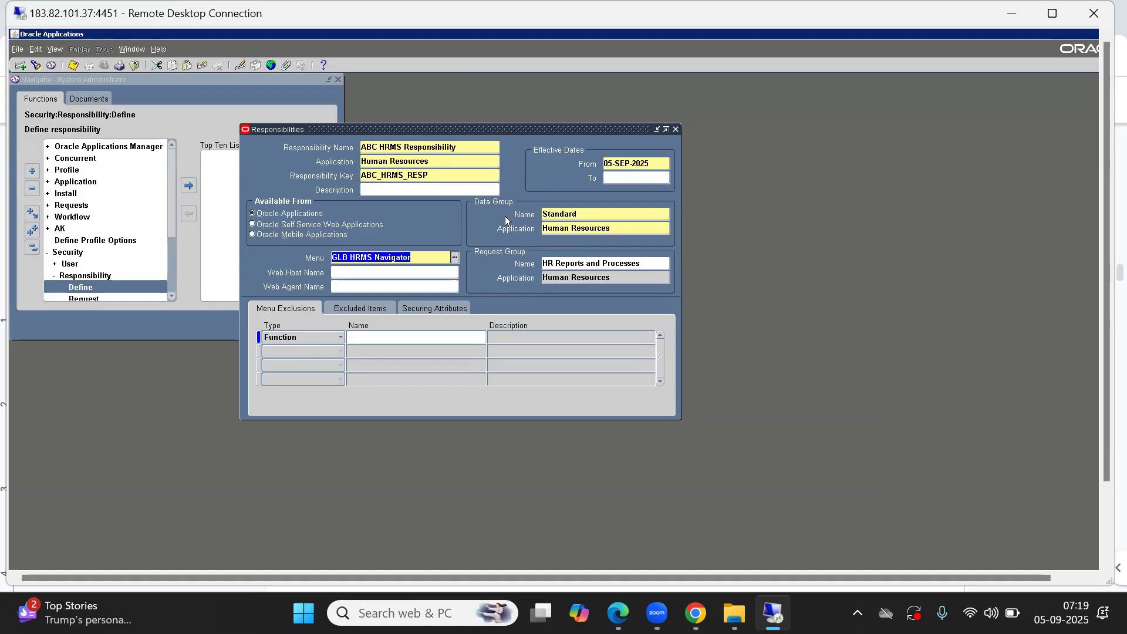
key(ctrl+s)
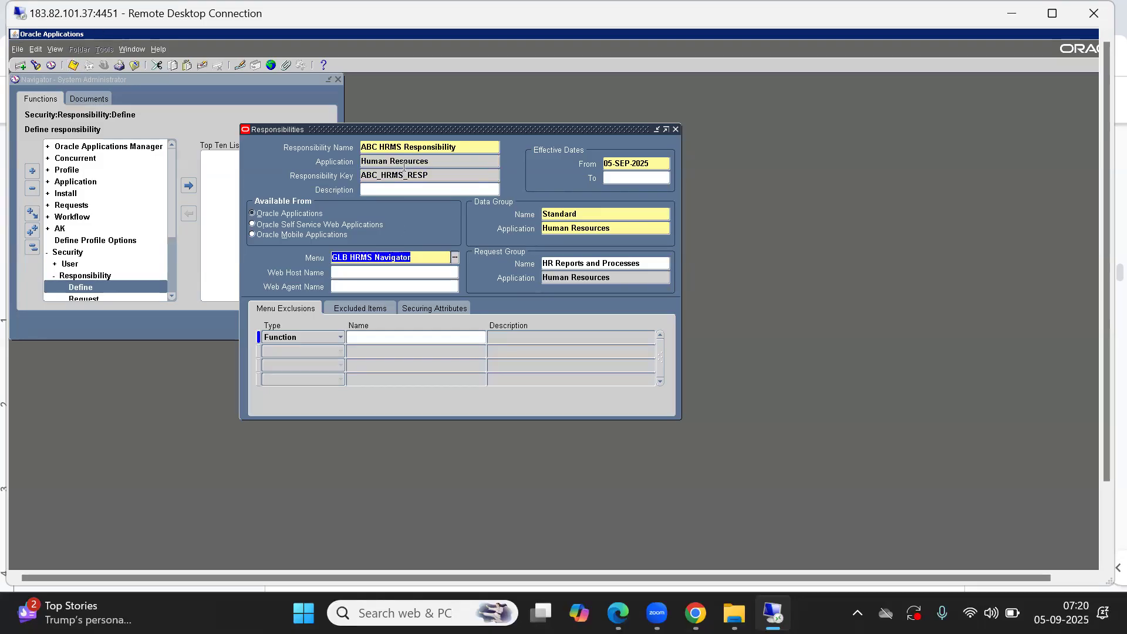
click(376, 147)
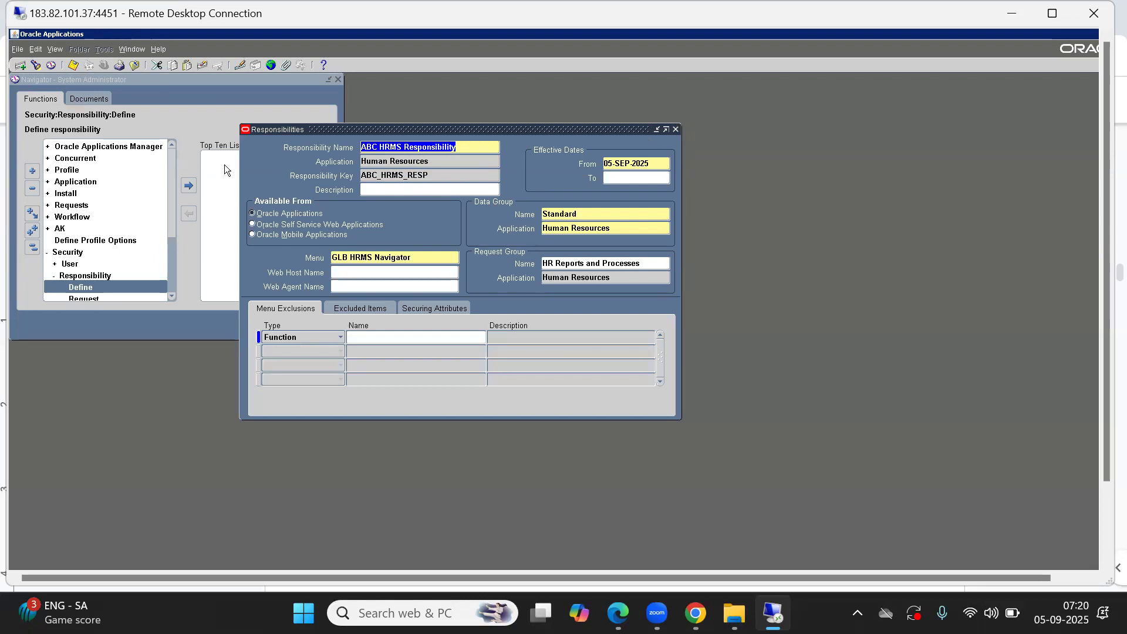
Step: Start a new responsibility record named ABC General Ledger Responsibility
click(21, 66)
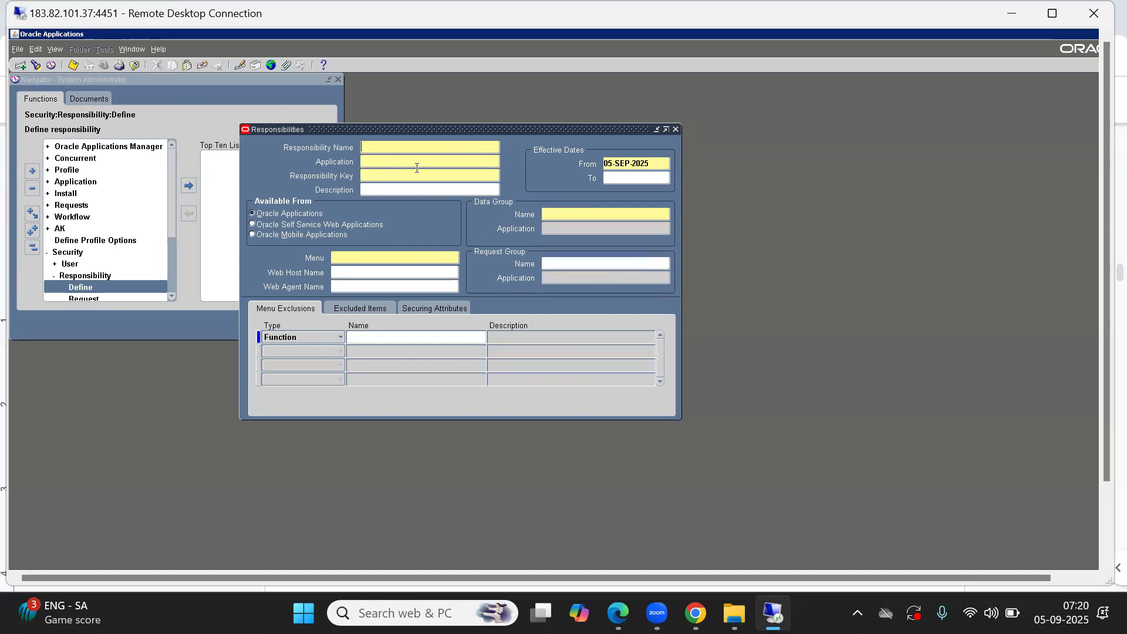
text(A)
text(BC General Ledger Responsibility)
key(Tab)
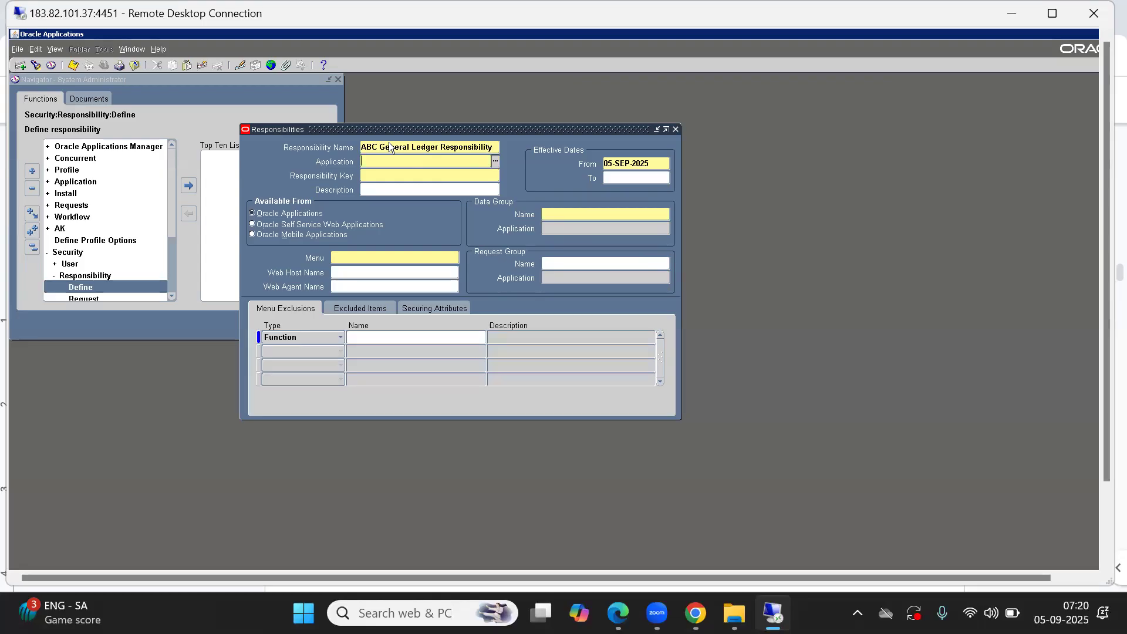
click(450, 147)
click(449, 147)
double_click(449, 147)
text(Manager)
key(BackSpace)
key(BackSpace)
key(BackSpace)
key(BackSpace)
key(BackSpace)
key(BackSpace)
text(IT)
text(s)
key(BackSpace)
text(Superuser)
key(BackSpace)
key(BackSpace)
key(BackSpace)
key(BackSpace)
key(BackSpace)
key(BackSpace)
key(BackSpace)
key(BackSpace)
key(BackSpace)
text(Reson)
key(BackSpace)
key(BackSpace)
key(BackSpace)
text(sponsibility)
Step: Set the responsibility's application to General Ledger from the applications list
key(Tab)
text(g)
key(Tab)
key(Down)
key(Return)
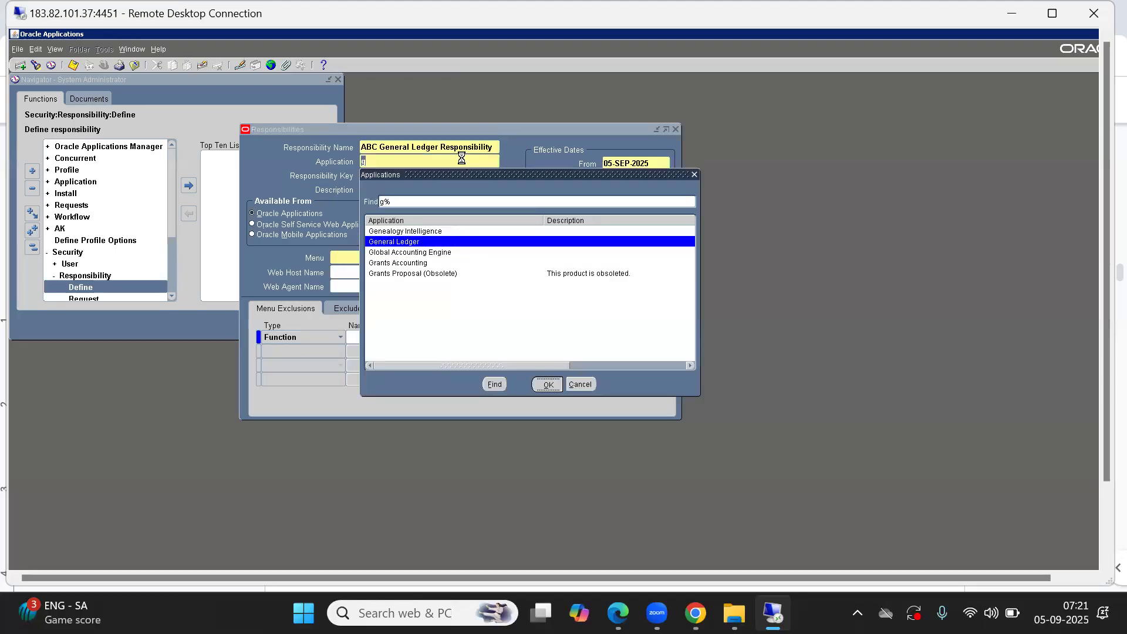
Step: Set the responsibility key to ABC_GL_RESP
text(A)
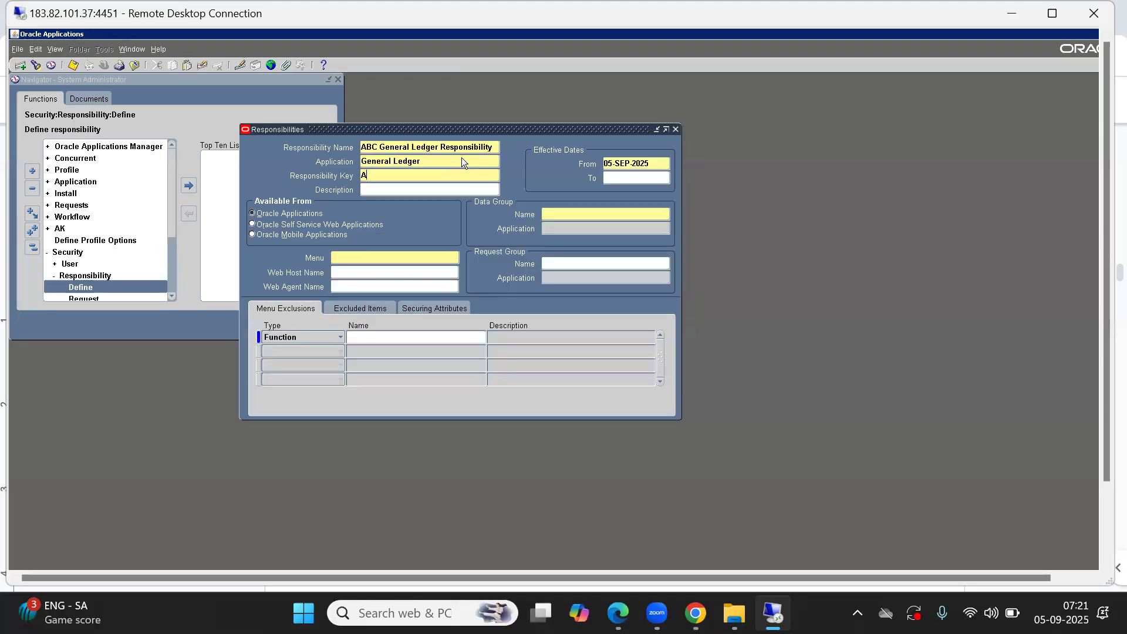
text(BC_GL_RESP)
key(Tab)
double_click(440, 177)
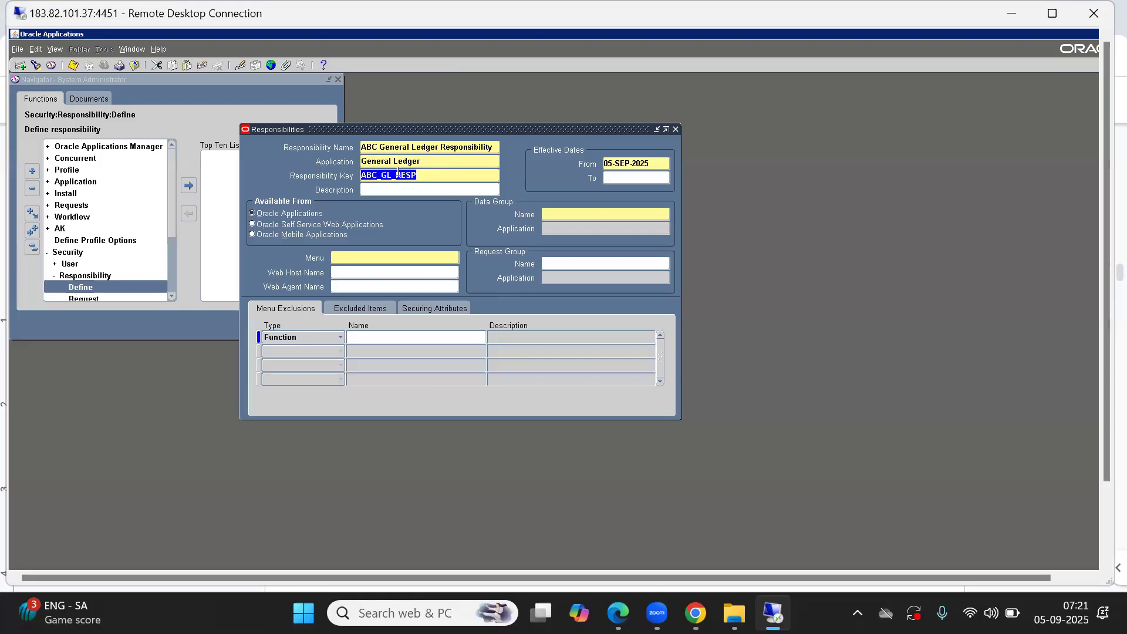
click(417, 176)
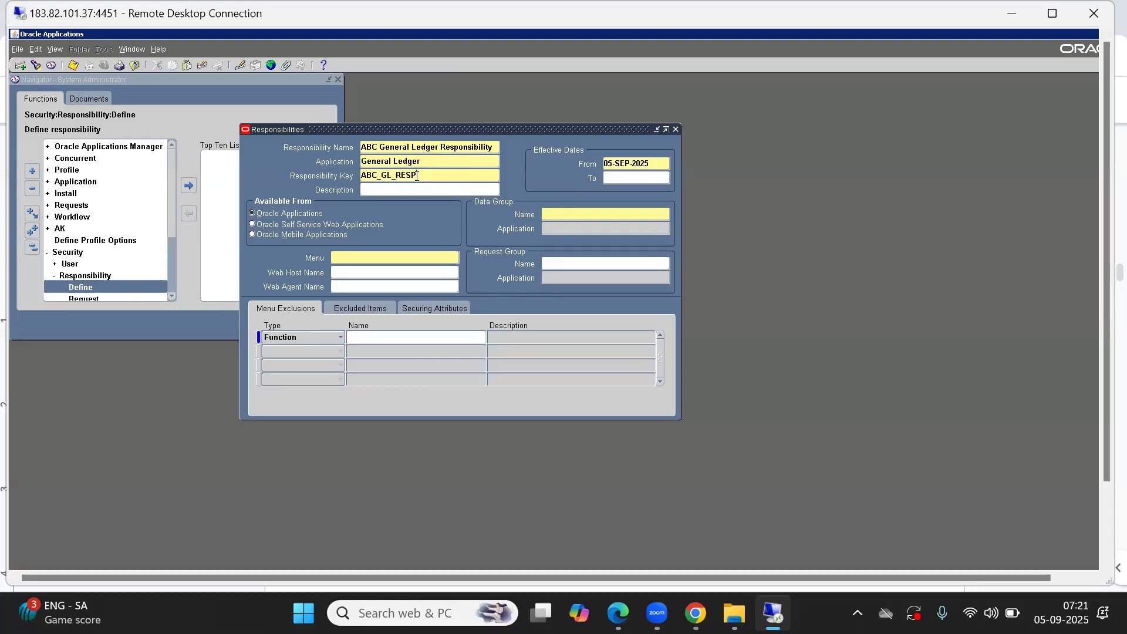
drag(417, 176, 344, 177)
Step: Set the data group name to Standard and the data group application to General Ledger
click(564, 215)
key(Tab)
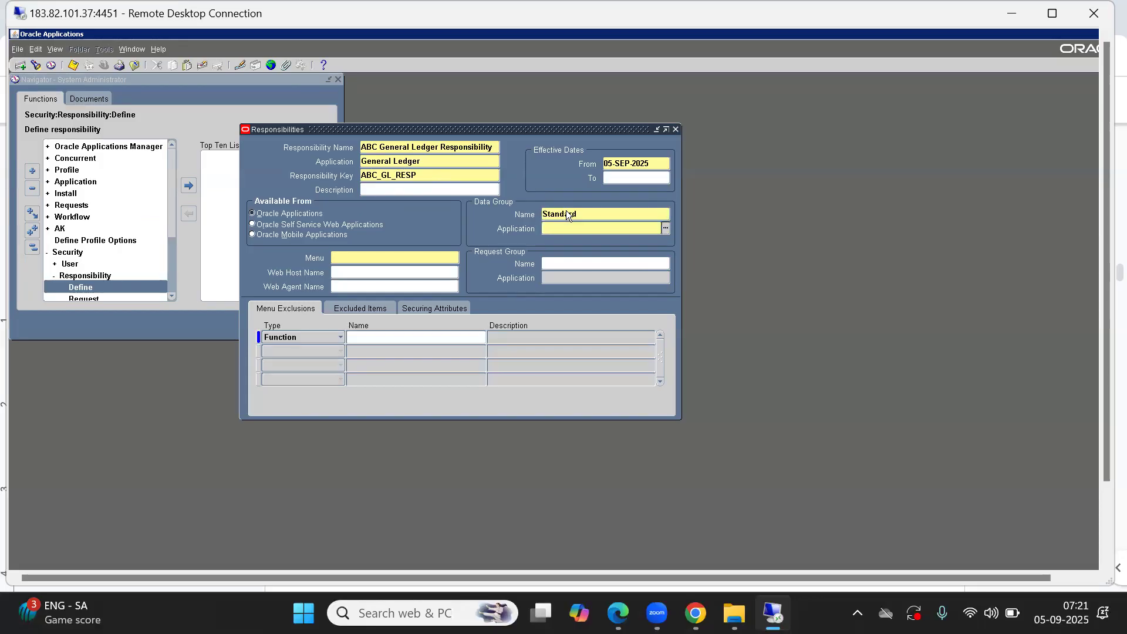
key(ctrl+l)
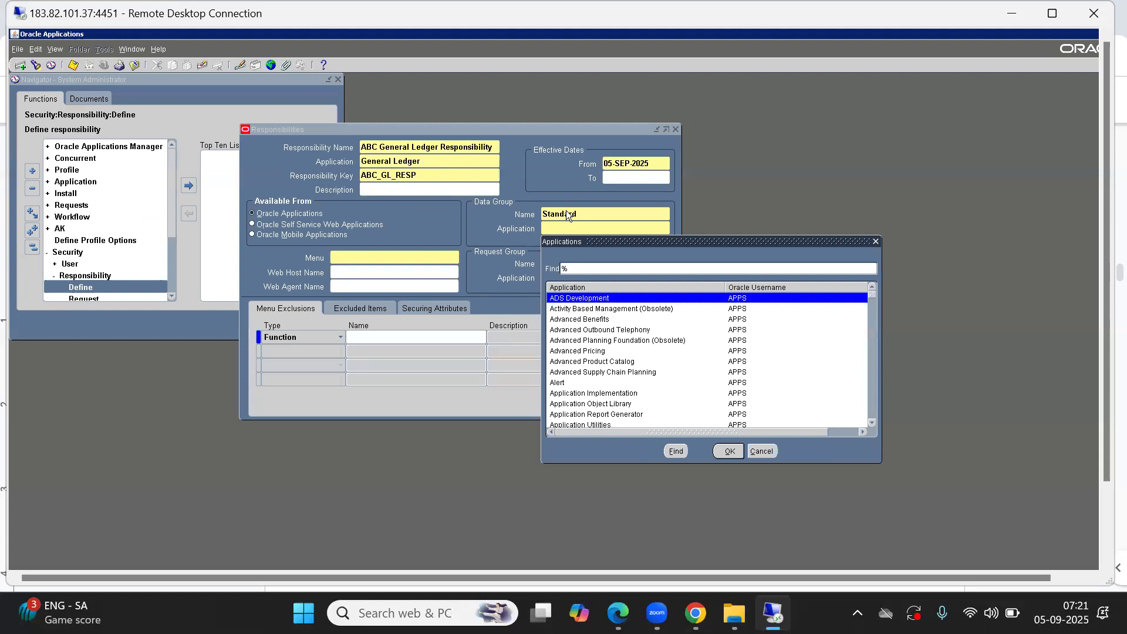
text(g)
key(Down)
key(Up)
key(Return)
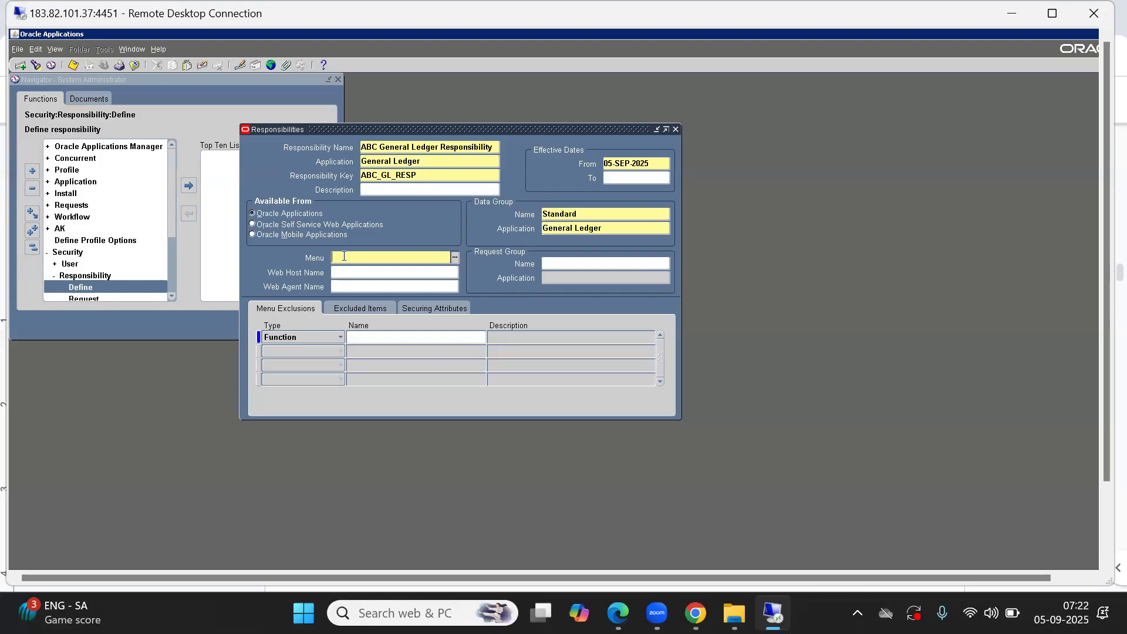
Step: Browse the menus list of values for a suitable General Ledger menu, then close it without choosing
key(ctrl+l)
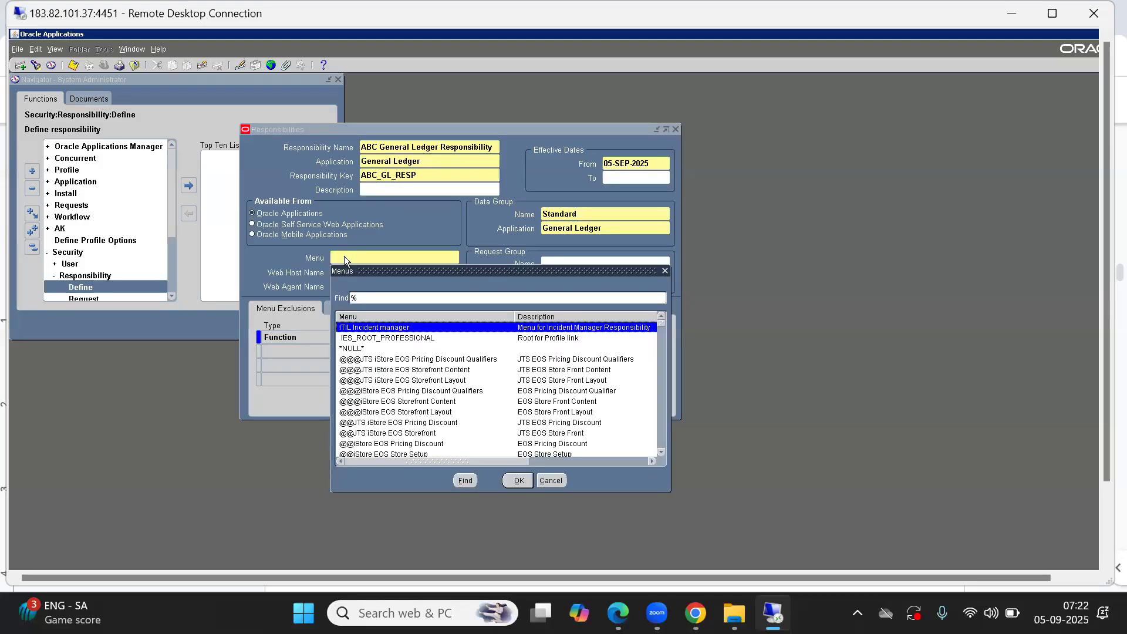
text(g)
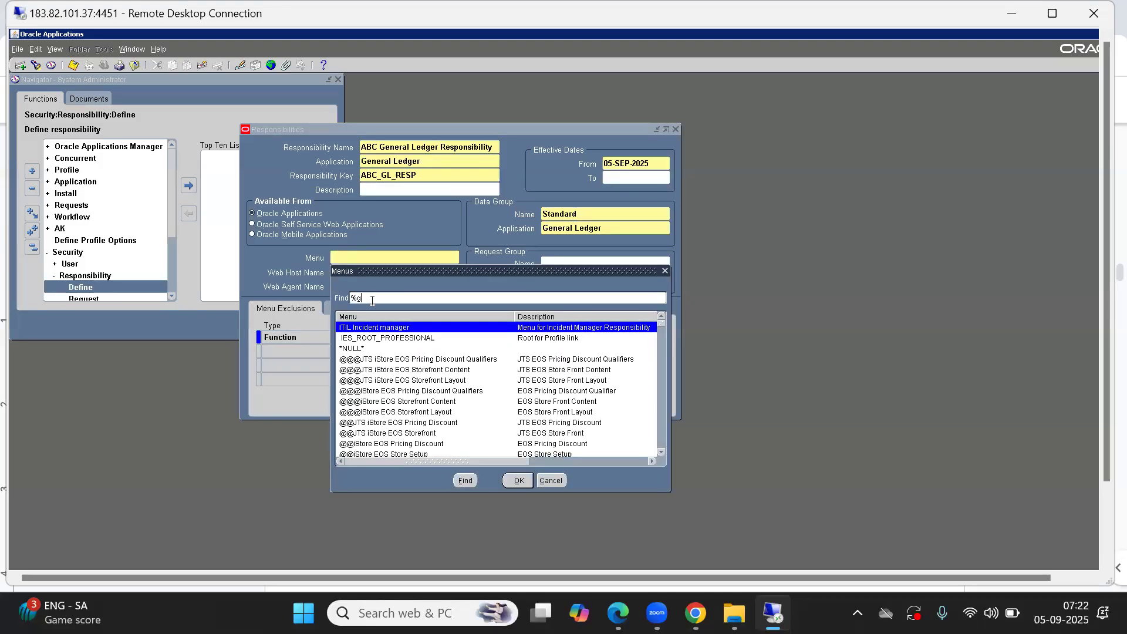
text(l)
key(BackSpace)
key(BackSpace)
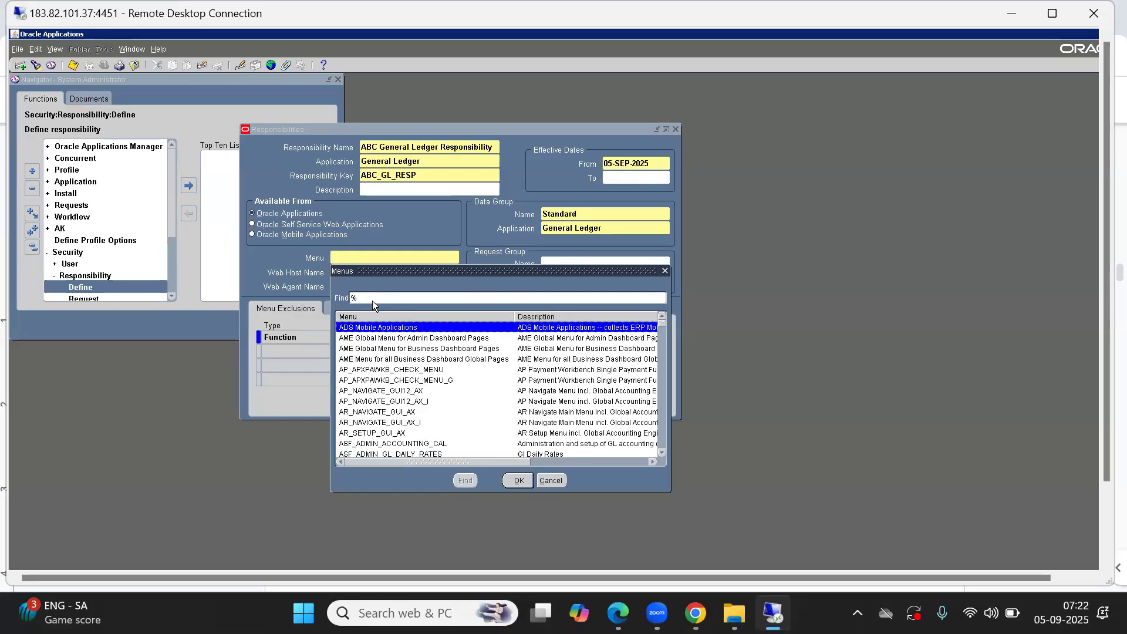
key(Down)
key(Down)
key(Down)
key(Down)
key(Down)
key(Down)
key(Down)
key(Down)
key(Down)
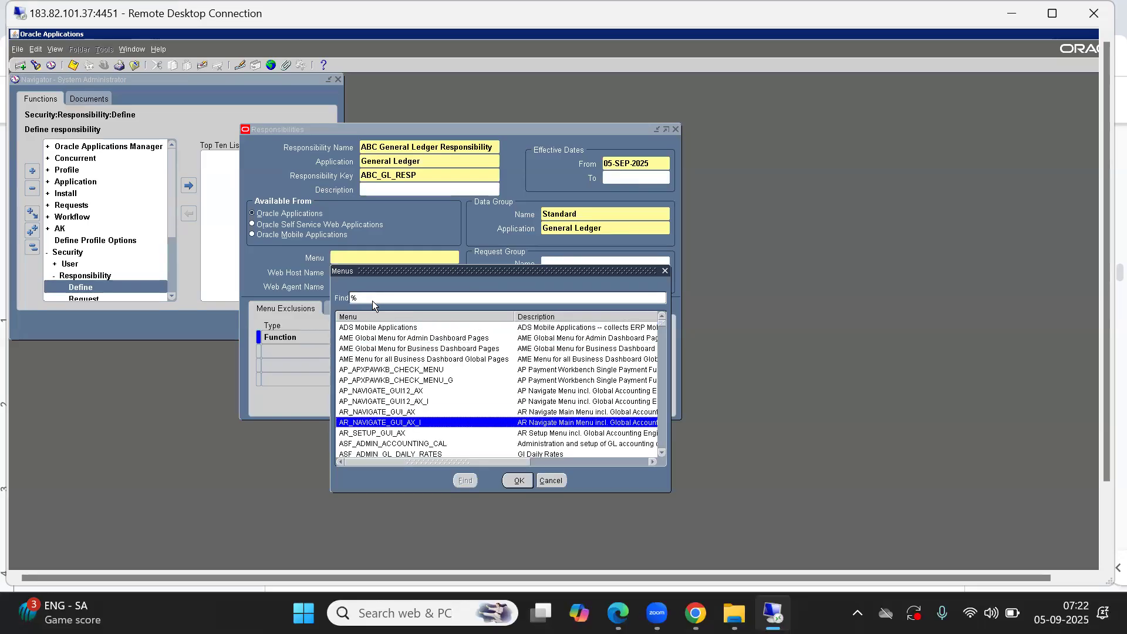
key(Down)
key(Down)
key(Down)
key(Down)
key(Down)
key(Down)
key(Down)
key(Down)
key(Down)
key(Down)
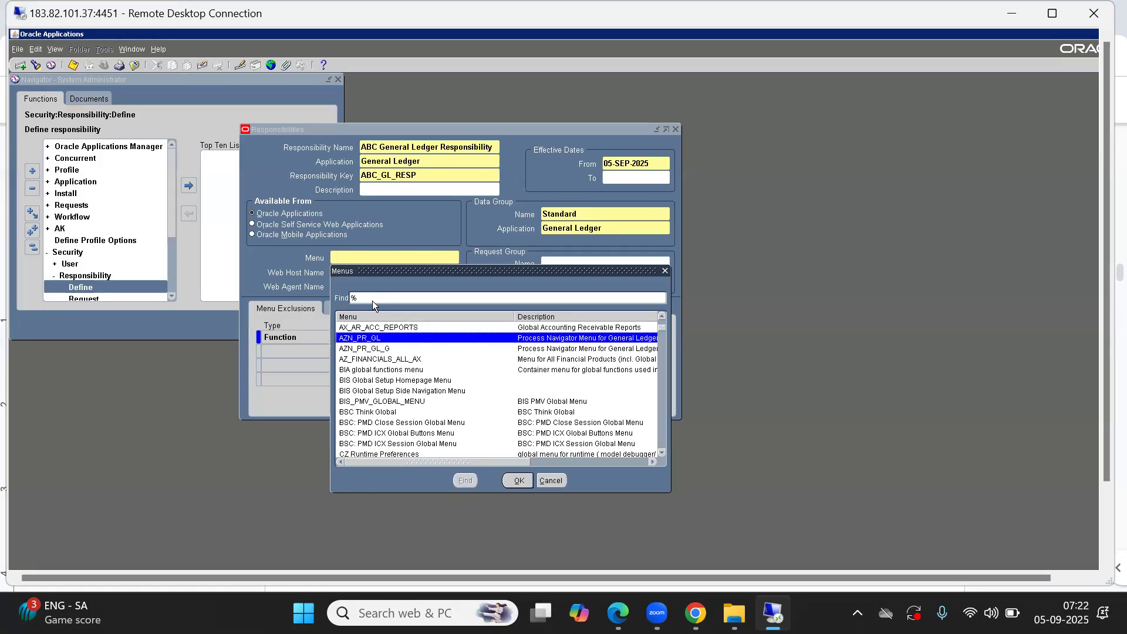
key(Down)
key(Down)
key(Down)
key(Down)
key(Down)
key(Down)
key(Down)
key(Down)
key(Down)
key(Down)
key(Down)
key(Down)
key(Down)
key(Down)
key(Down)
key(Down)
key(Down)
key(Down)
key(Down)
key(Down)
key(Down)
key(Down)
key(Down)
key(Down)
key(Down)
key(Down)
key(Down)
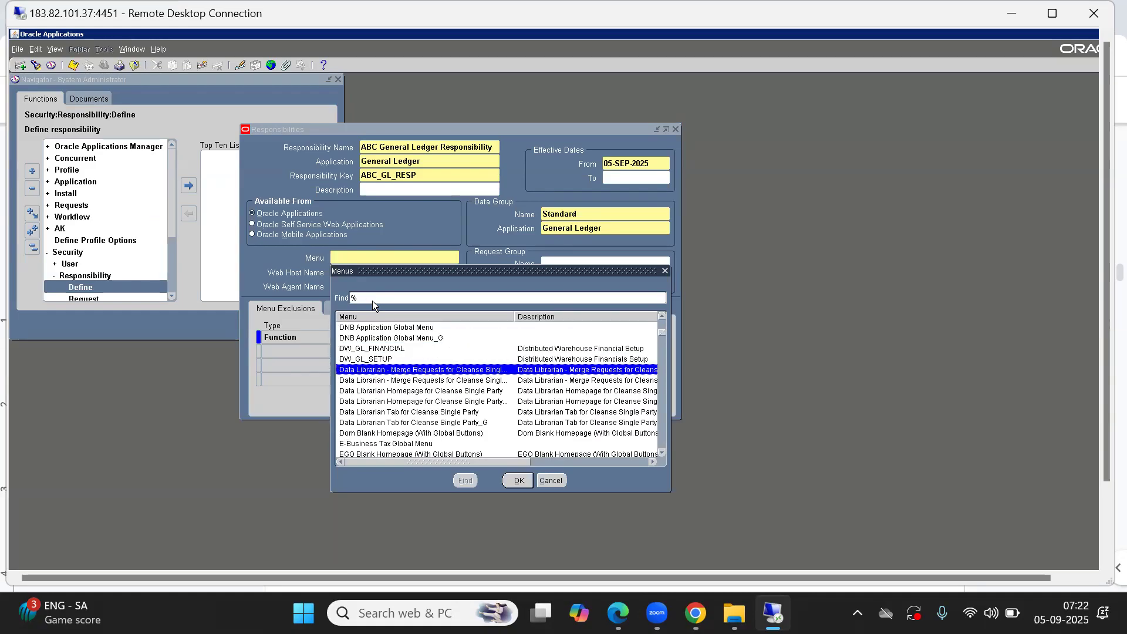
click(373, 299)
text(genera)
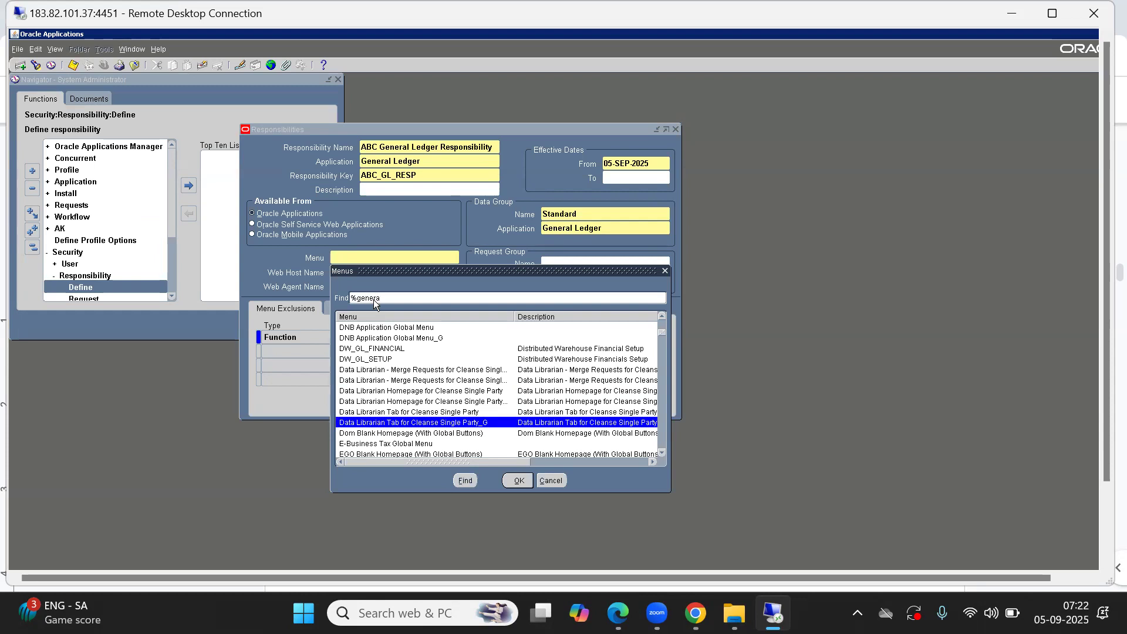
key(BackSpace)
key(BackSpace)
key(BackSpace)
key(BackSpace)
key(BackSpace)
key(BackSpace)
key(BackSpace)
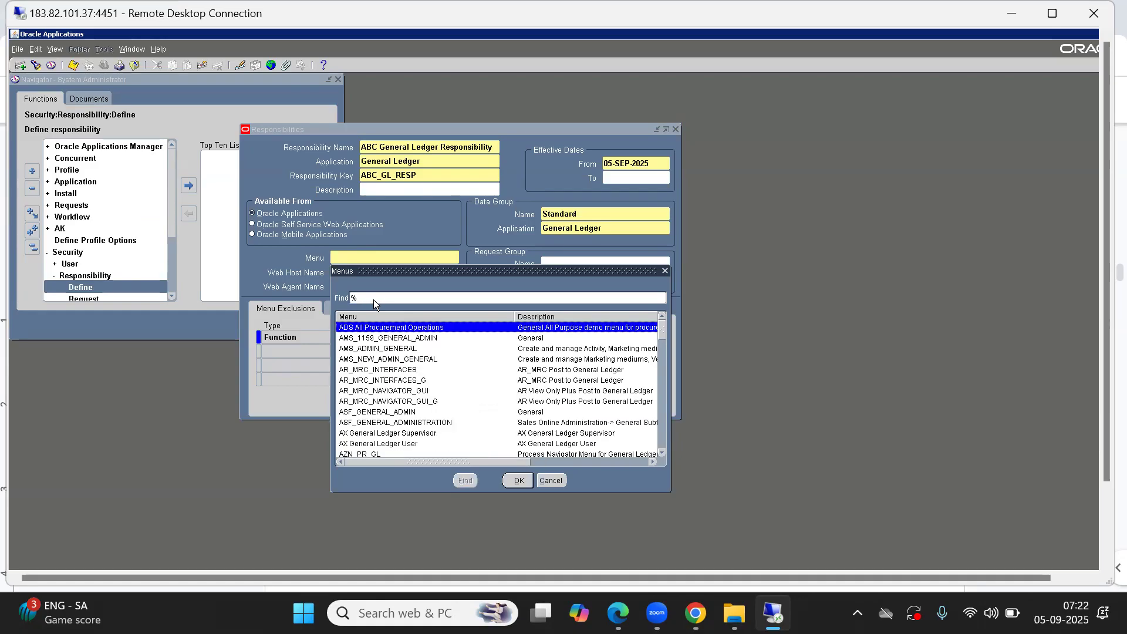
key(Down)
key(Down)
key(Down)
key(Down)
key(Down)
key(Down)
key(Down)
key(Down)
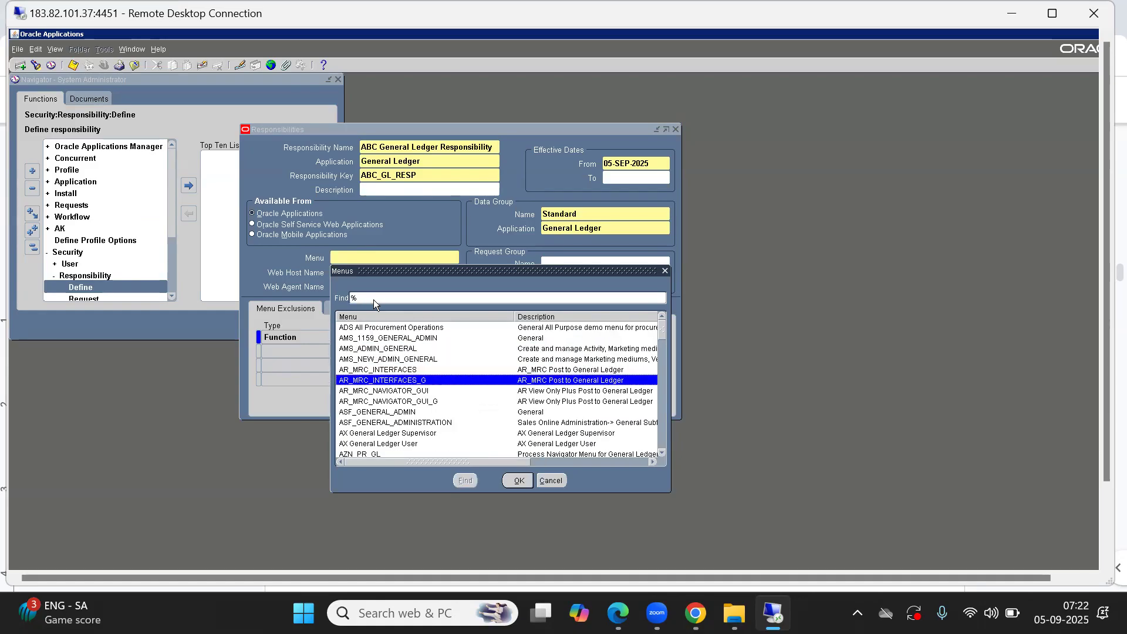
key(Down)
key(Down)
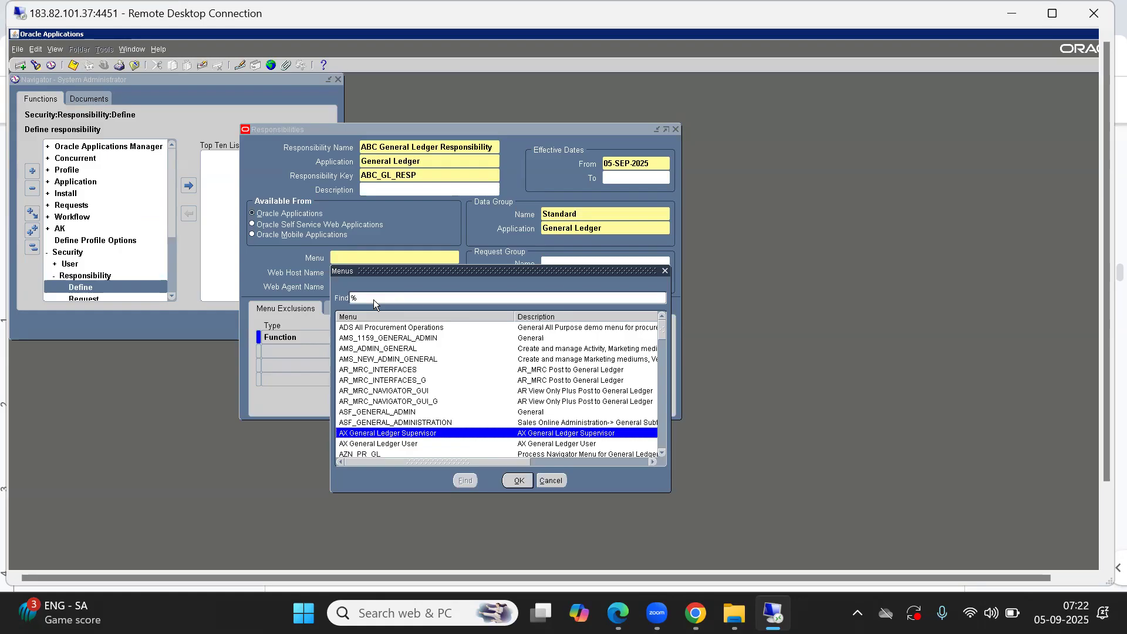
key(Down)
key(Down)
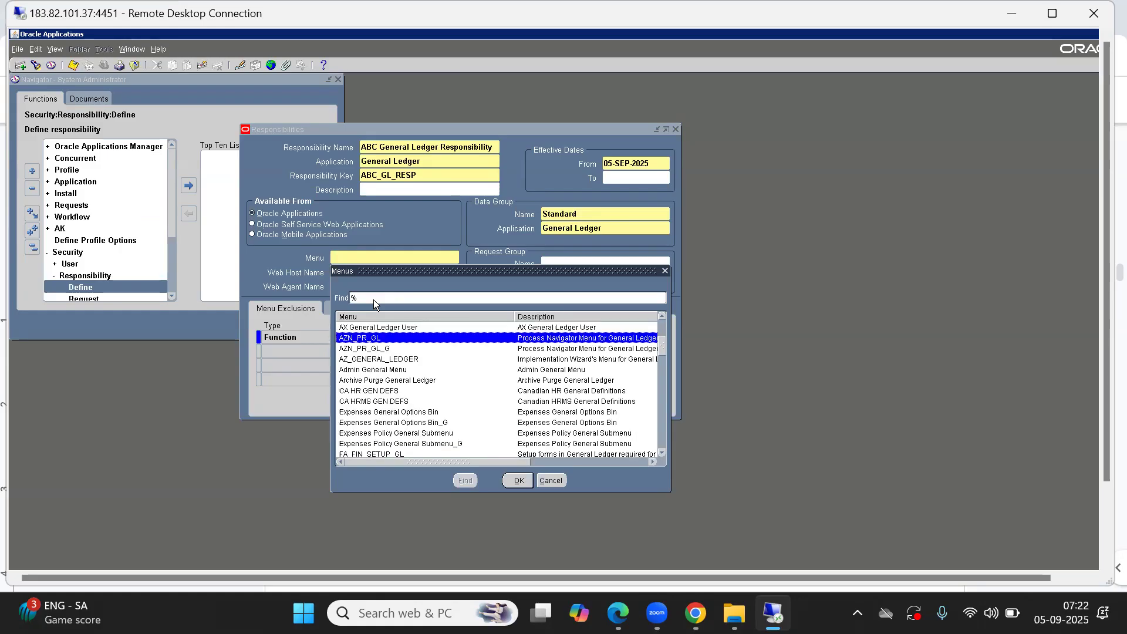
key(Down)
key(Down)
key(Down)
key(Up)
key(Up)
key(Up)
key(Down)
key(Down)
key(Down)
key(Down)
key(Down)
key(Down)
key(Down)
key(Down)
key(Down)
key(Down)
key(Down)
key(Down)
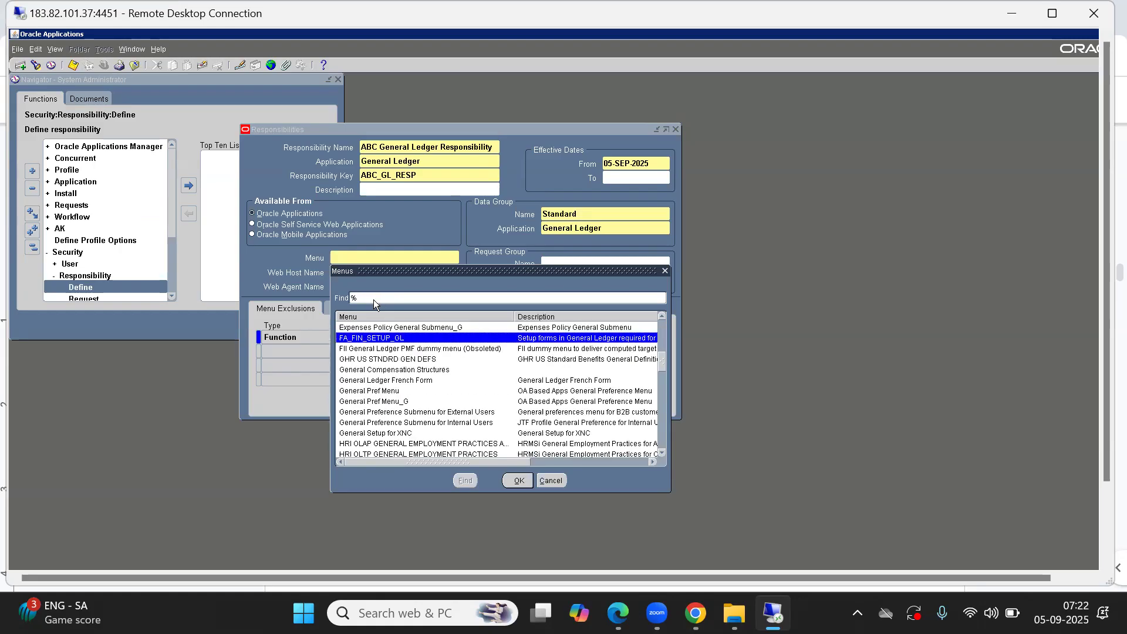
key(Down)
key(Down)
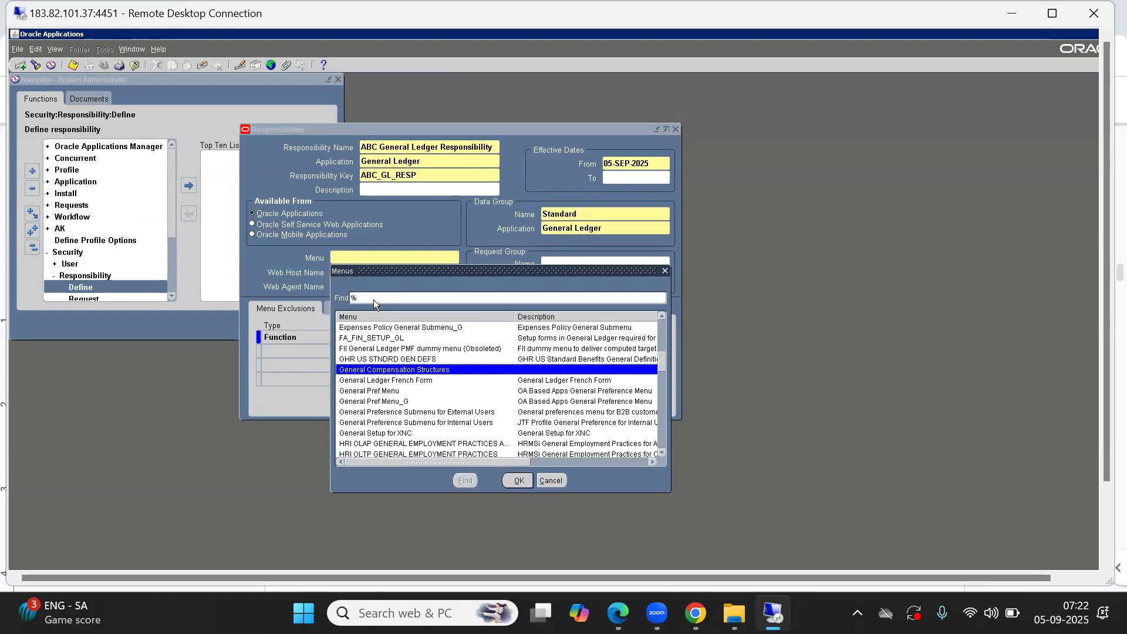
key(Up)
key(Up)
key(Down)
key(Down)
key(Down)
key(Down)
key(Down)
key(Down)
key(Down)
key(Down)
key(Down)
key(Down)
key(Down)
key(Down)
key(Down)
key(Down)
key(Down)
key(Down)
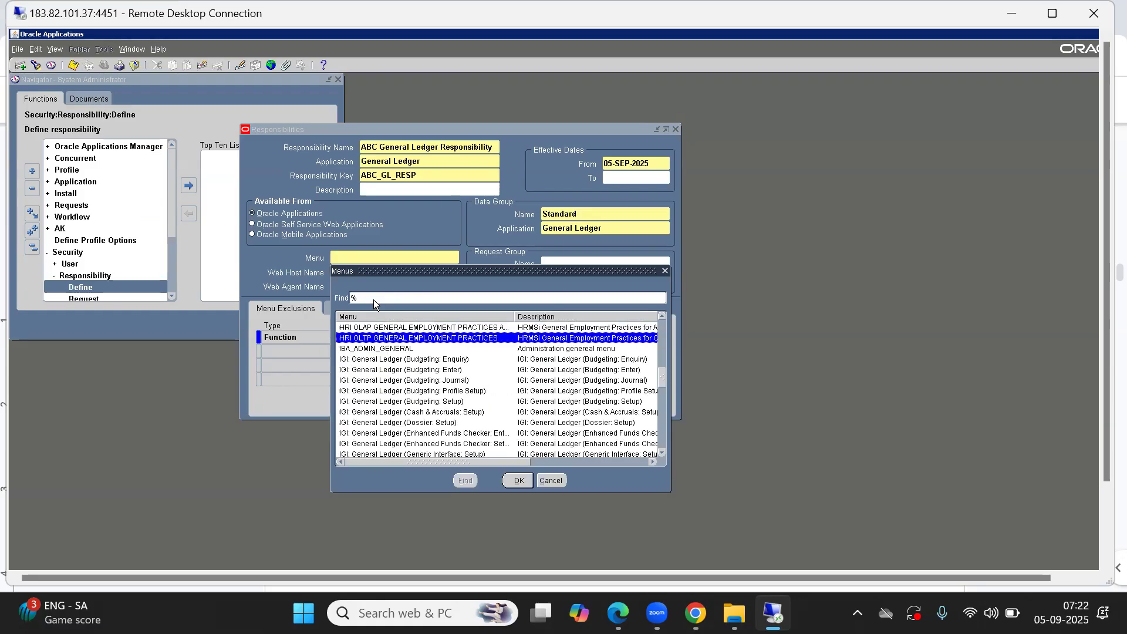
key(Down)
key(Down)
key(Down)
key(Down)
key(Down)
key(Down)
key(Down)
key(Down)
key(Down)
key(Down)
key(Down)
key(Down)
key(Down)
key(Down)
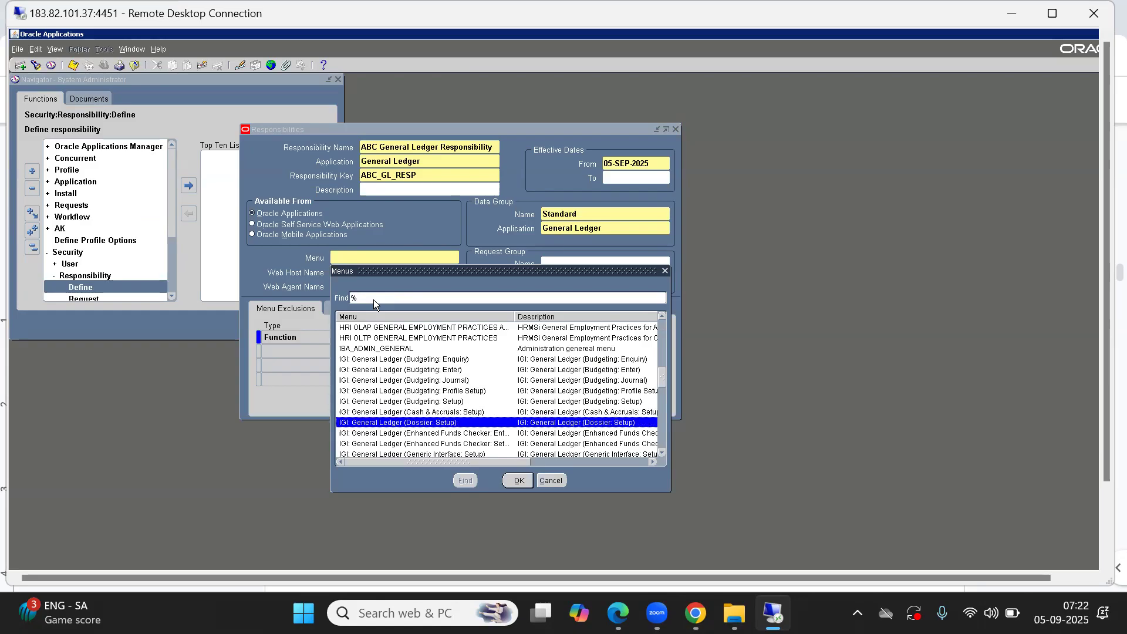
key(Down)
key(Down)
key(Down)
key(Down)
key(Down)
key(Down)
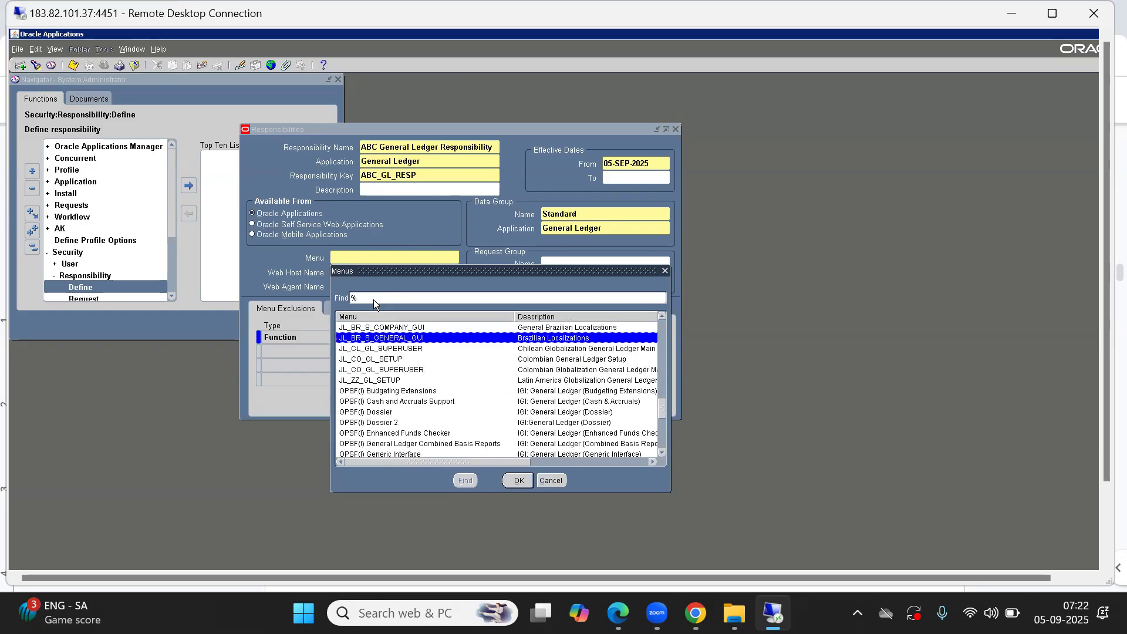
key(Up)
key(Up)
key(Up)
key(Up)
key(Up)
key(Up)
key(Up)
key(Up)
key(Up)
key(Up)
key(Up)
key(Up)
key(Up)
key(Up)
key(Up)
key(Up)
key(Up)
key(Up)
key(Up)
key(Up)
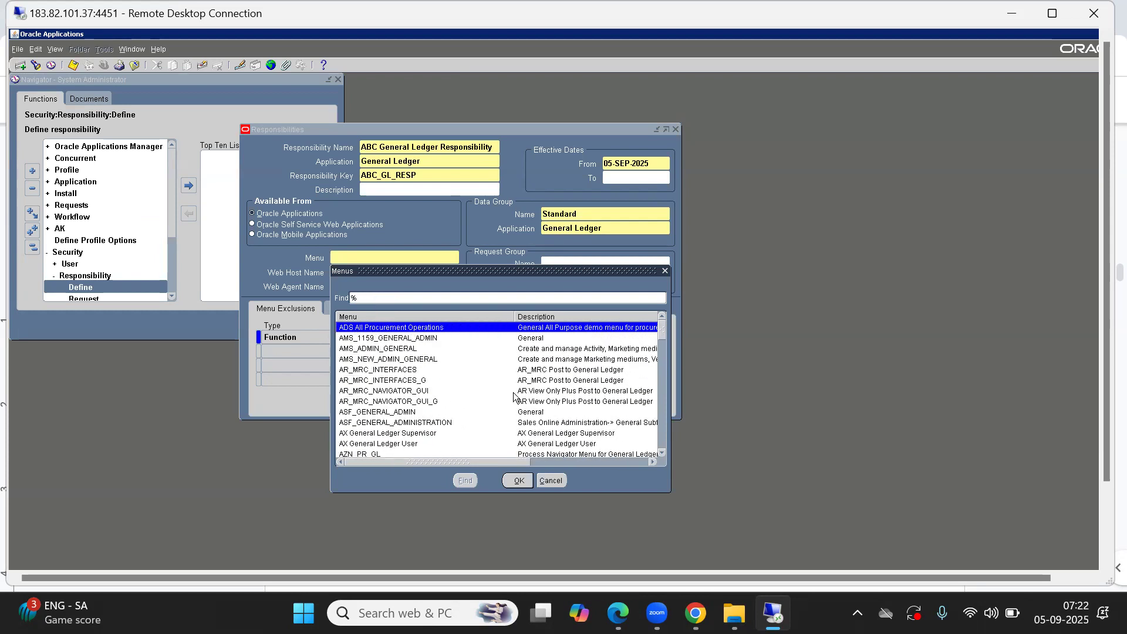
click(555, 480)
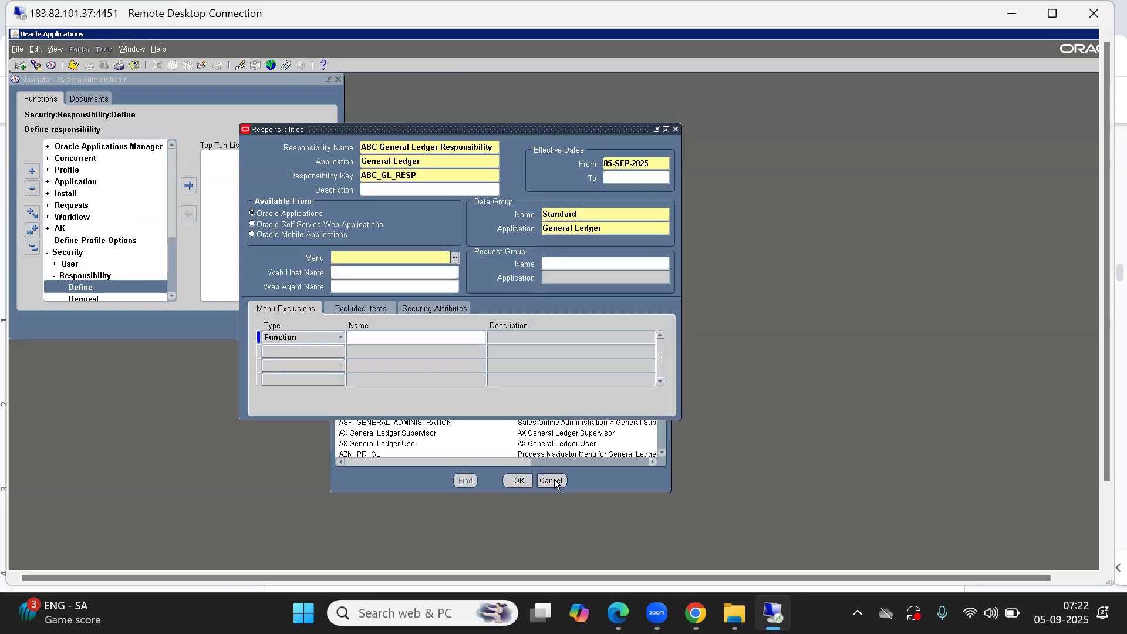
Step: Clear the name and query existing responsibilities matching a General Ledger name pattern to examine their application and menu
click(377, 146)
key(ctrl+c)
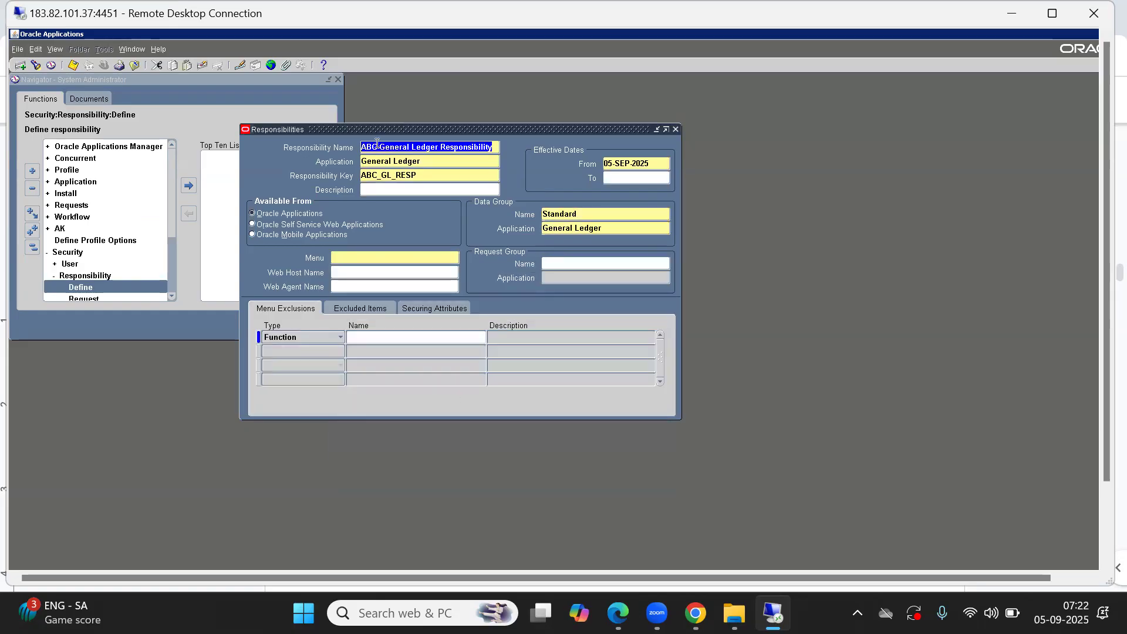
key(BackSpace)
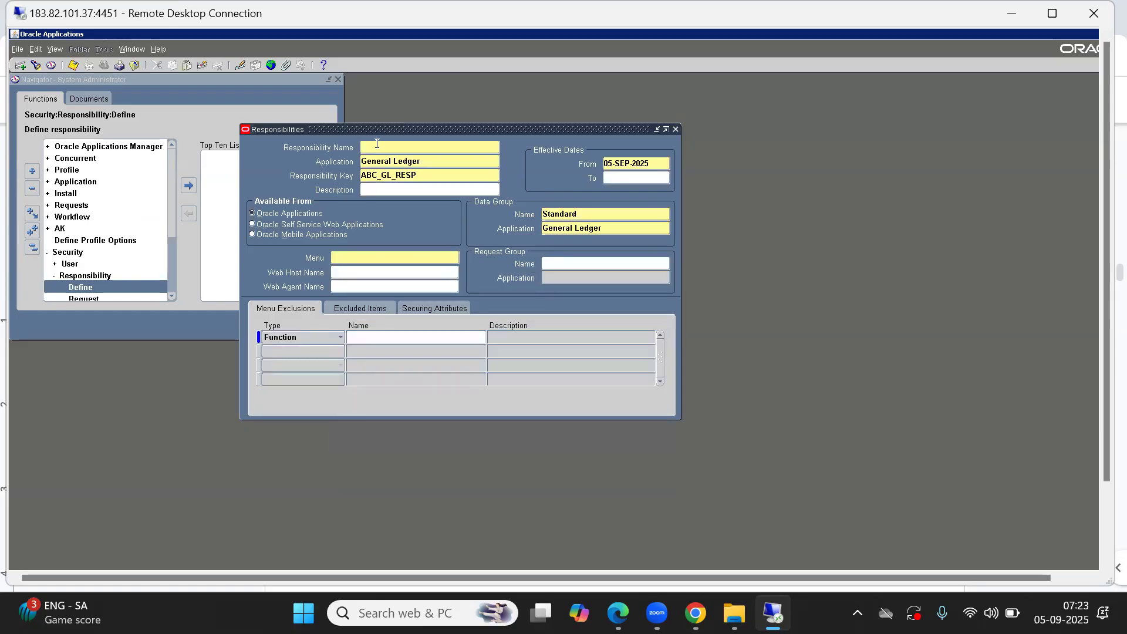
click(199, 67)
click(200, 67)
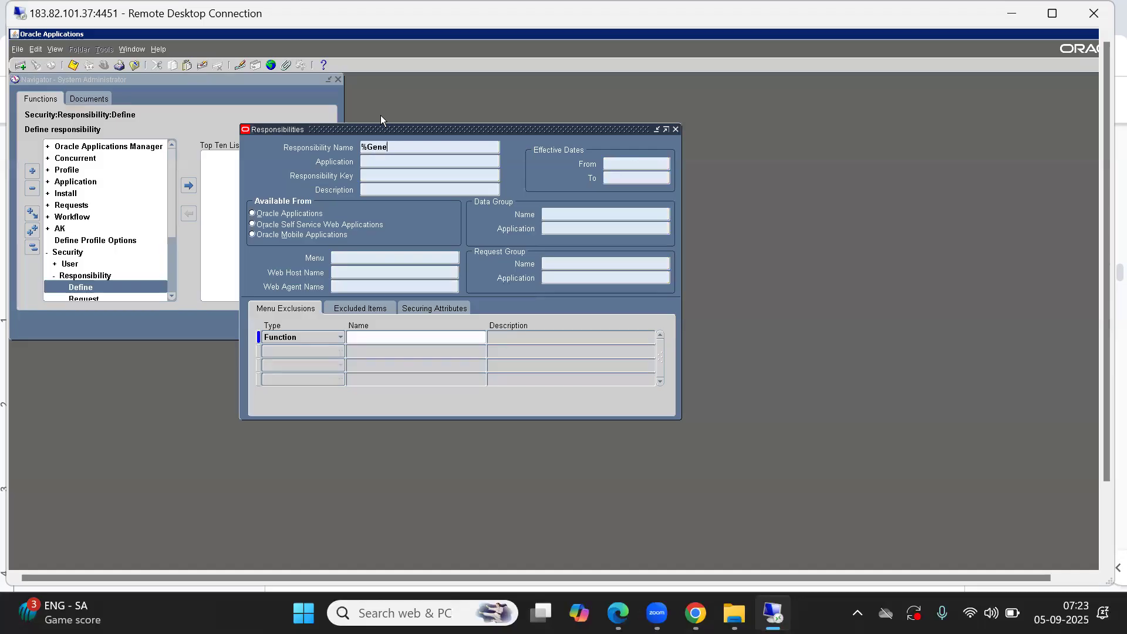
text(%General%L)
text(eder%V)
text(ision)
text(%)
key(shift+Home)
key(End)
key(Left)
key(BackSpace)
key(BackSpace)
key(BackSpace)
key(End)
key(shift+Home)
key(End)
key(BackSpace)
key(BackSpace)
key(BackSpace)
key(End)
key(shift+Home)
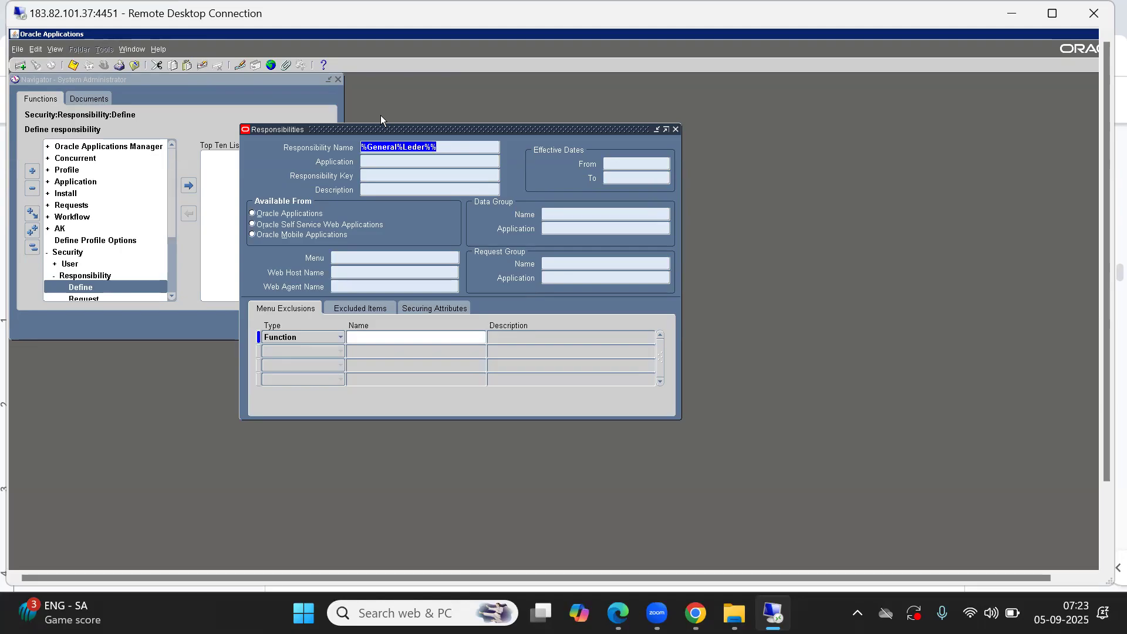
key(End)
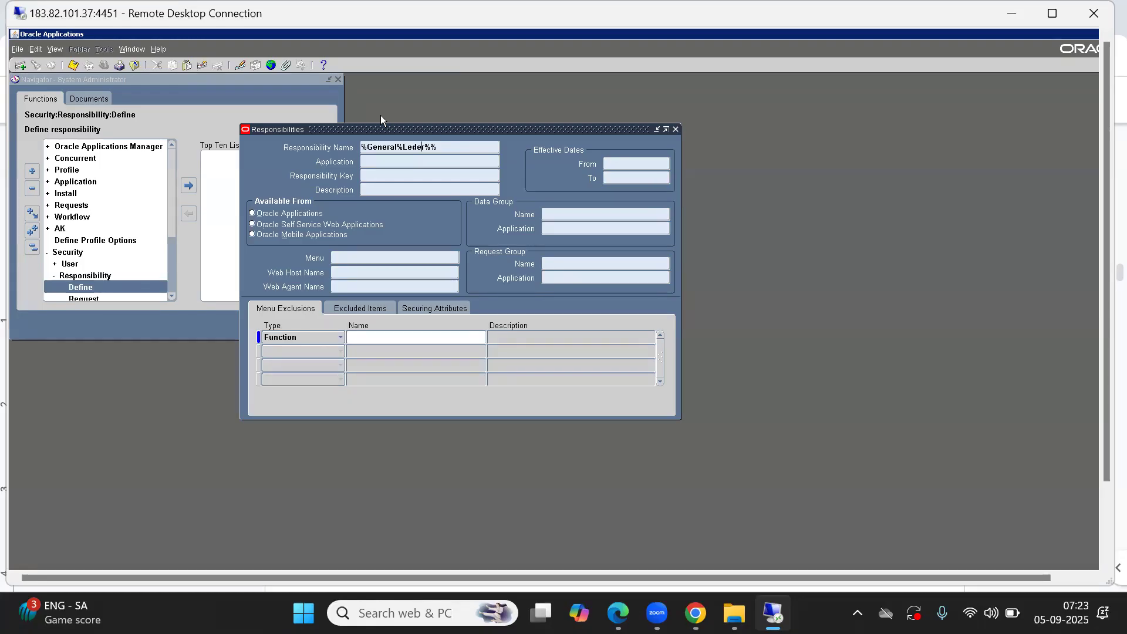
key(BackSpace)
key(BackSpace)
key(BackSpace)
key(BackSpace)
text(s)
key(ctrl+F11)
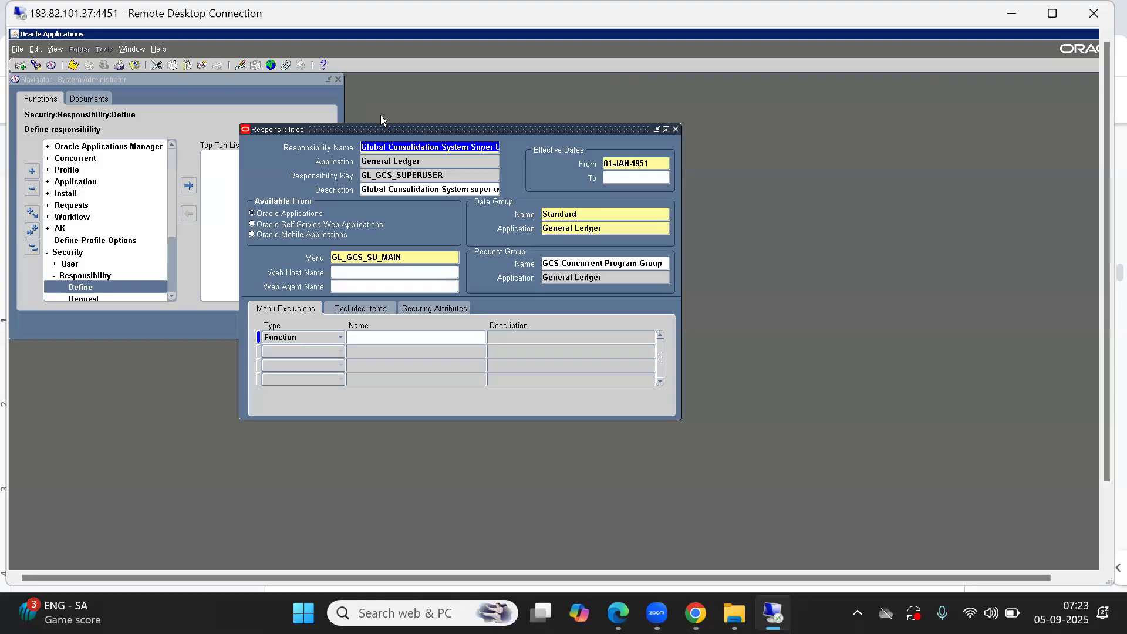
click(416, 162)
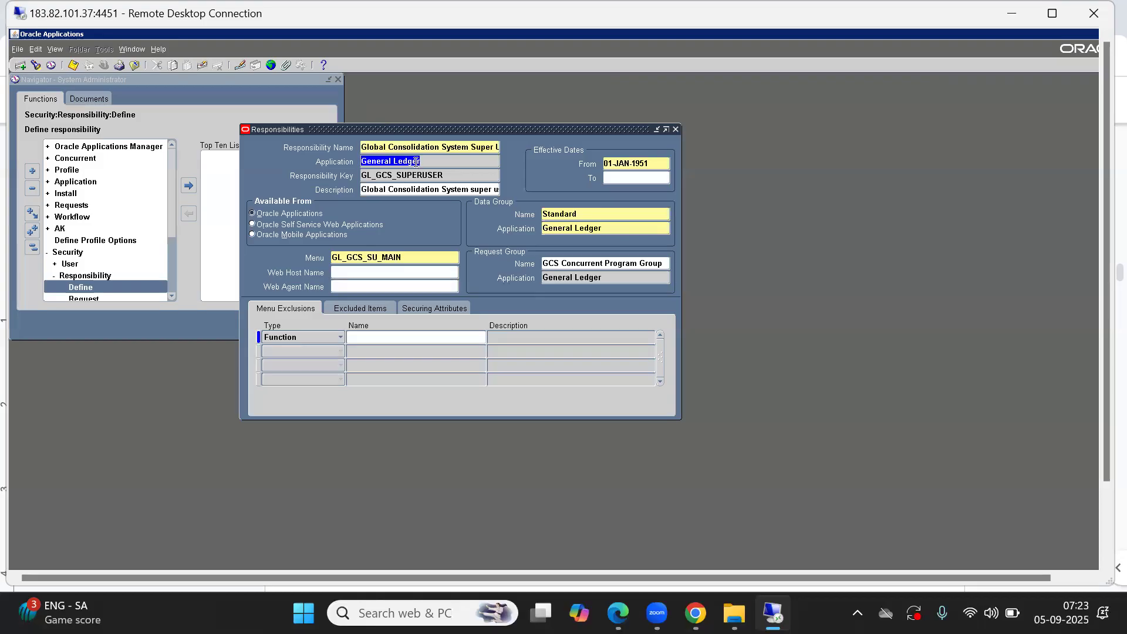
click(404, 257)
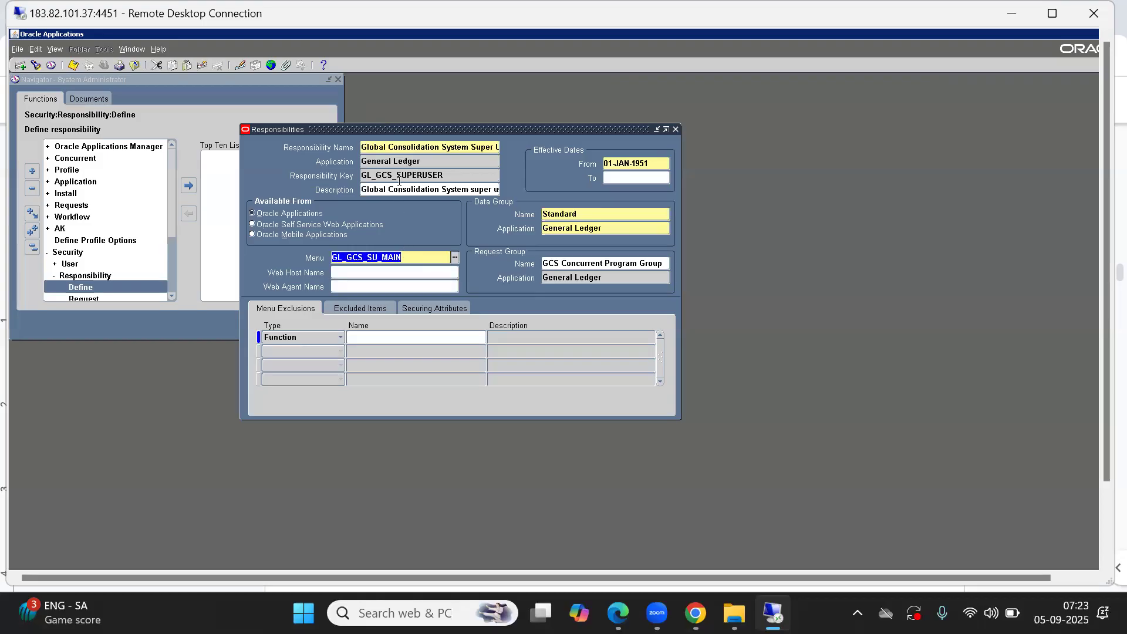
Step: Step through the queried General Ledger responsibilities to examine their menus and request groups
click(394, 163)
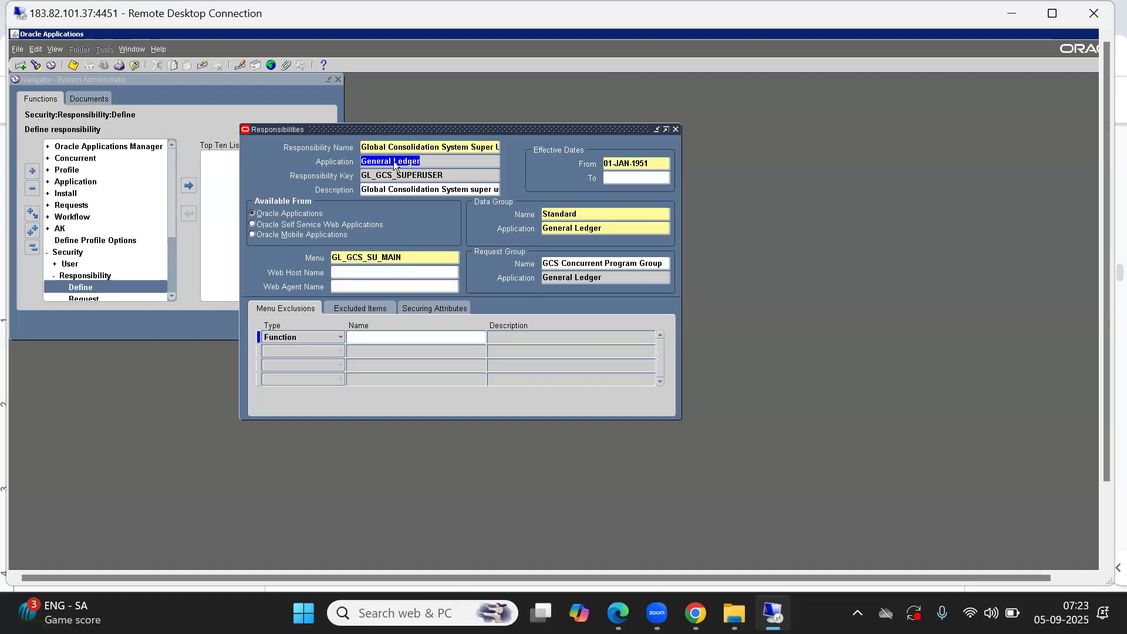
key(Down)
key(Down)
key(Down)
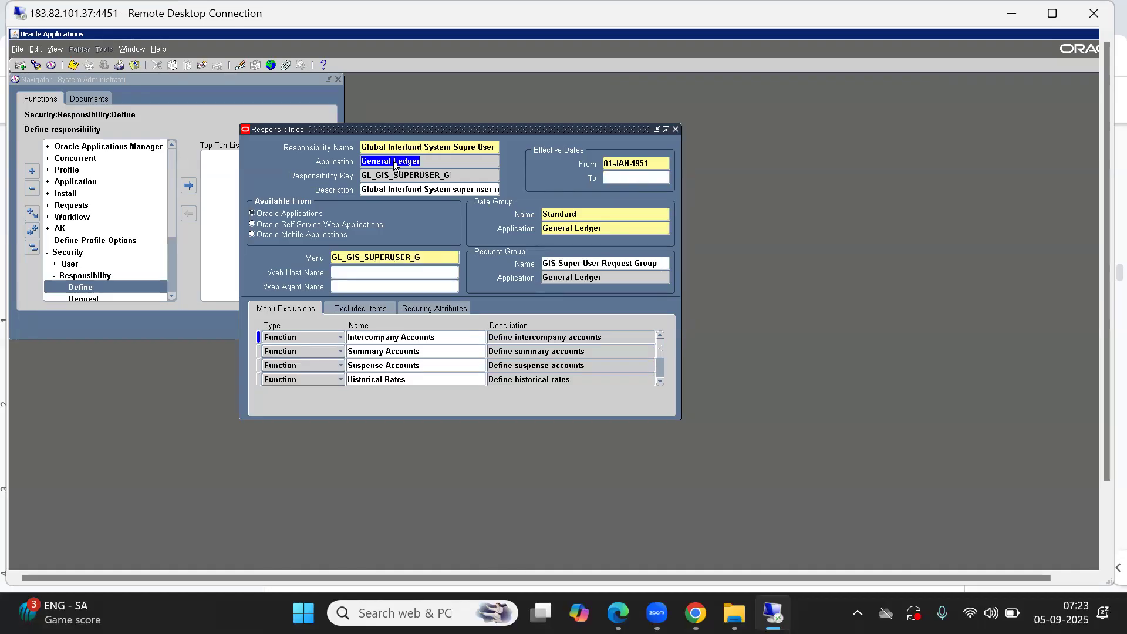
key(Down)
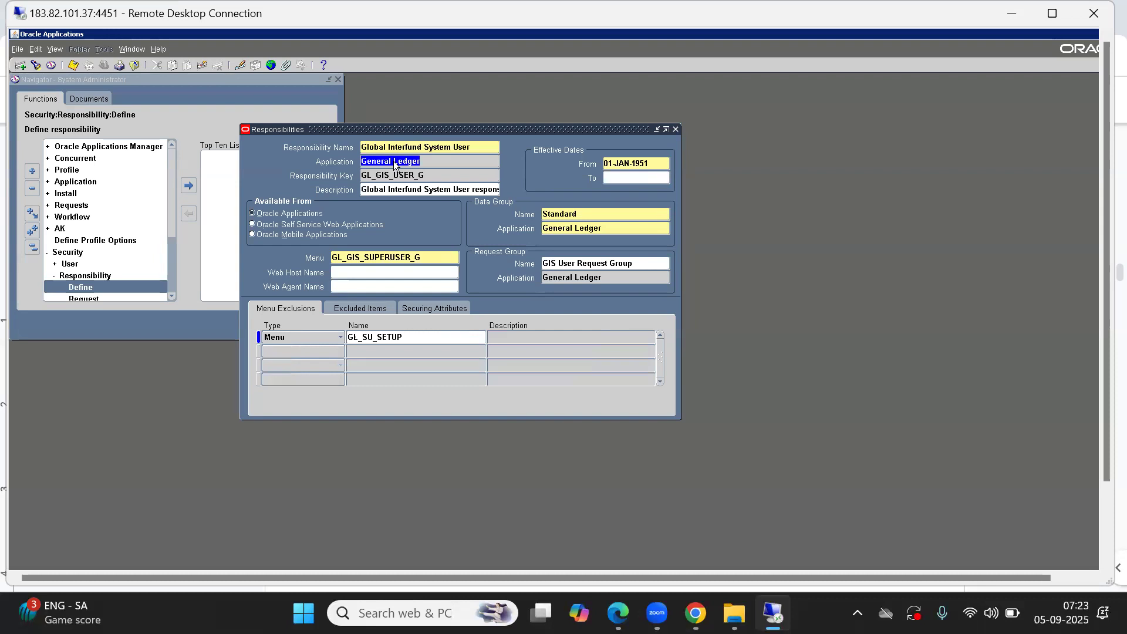
key(Down)
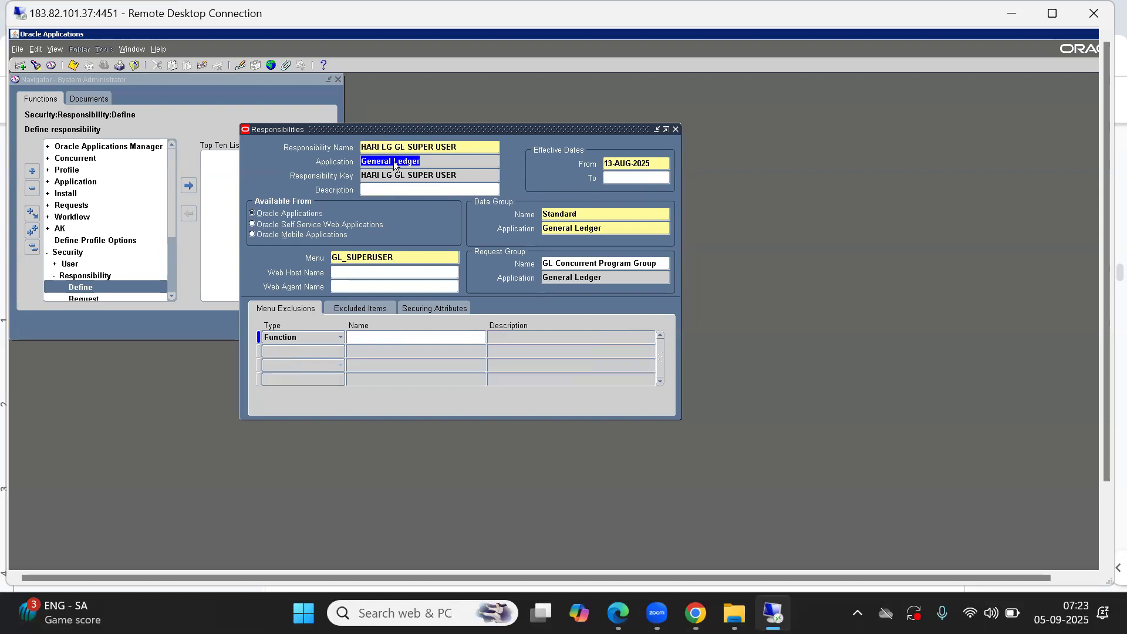
click(408, 258)
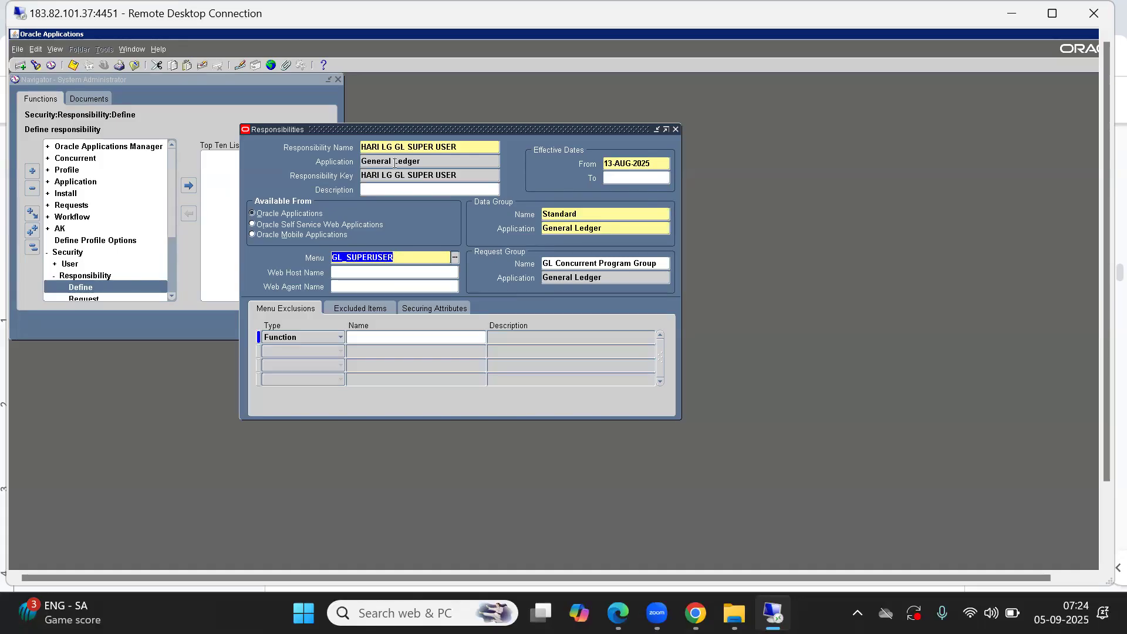
Step: Start a new responsibility named ABC General Ledger Responsibility with application General Ledger
click(378, 148)
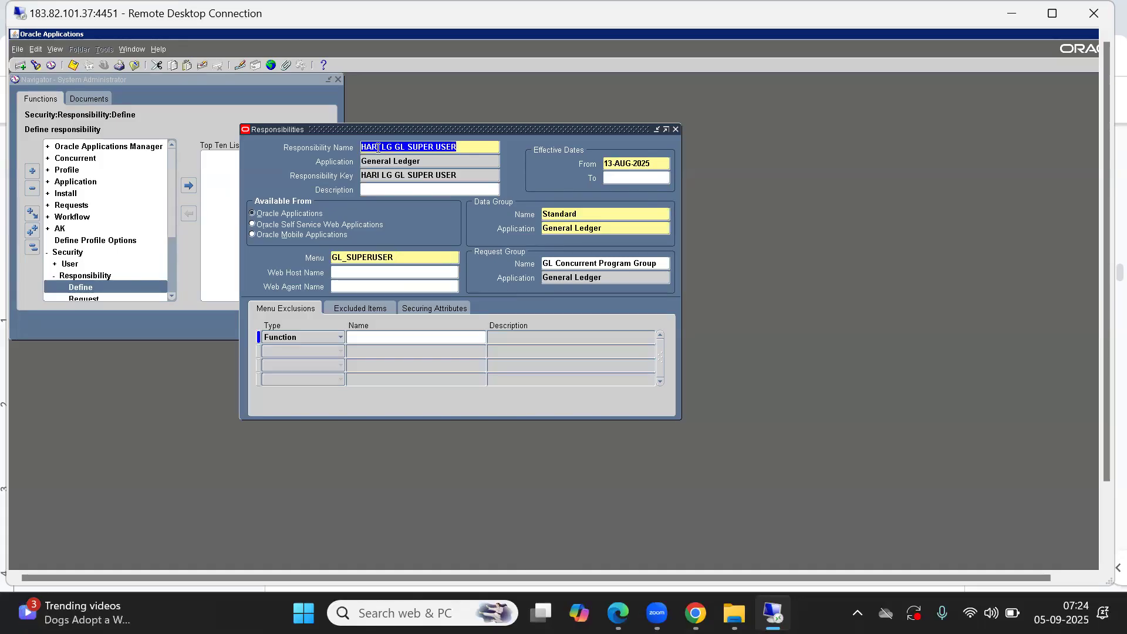
key(Down)
key(ctrl+v)
key(Tab)
text(ge)
key(Tab)
key(Down)
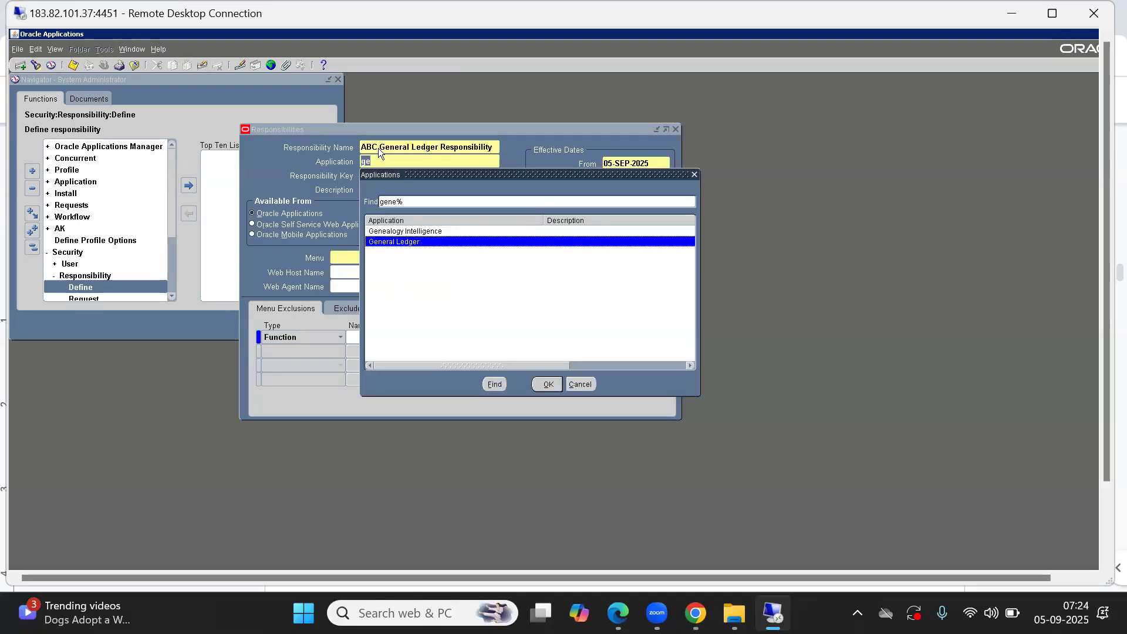
key(Return)
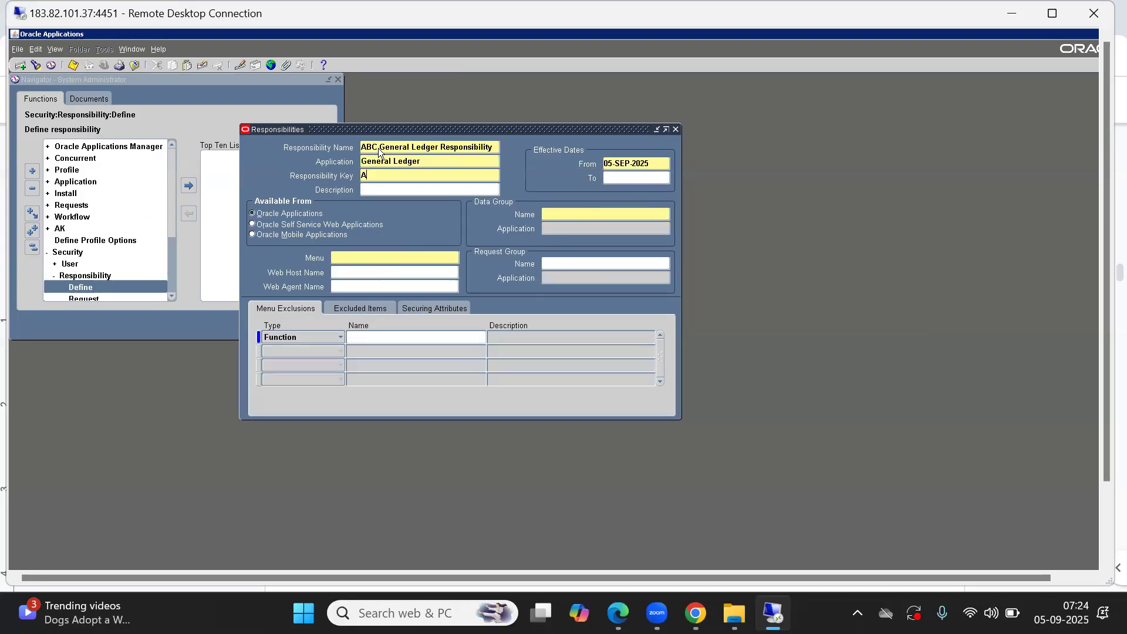
Step: Set the responsibility key to ABC_GL_RESP and the data group to Standard with application General Ledger
text(ABC_GL_RESP)
key(Tab)
click(557, 217)
text(S)
key(Tab)
text(Gen)
key(Tab)
Step: Set the responsibility's menu to GL_SUPERUSER
text(gl_sup)
key(Tab)
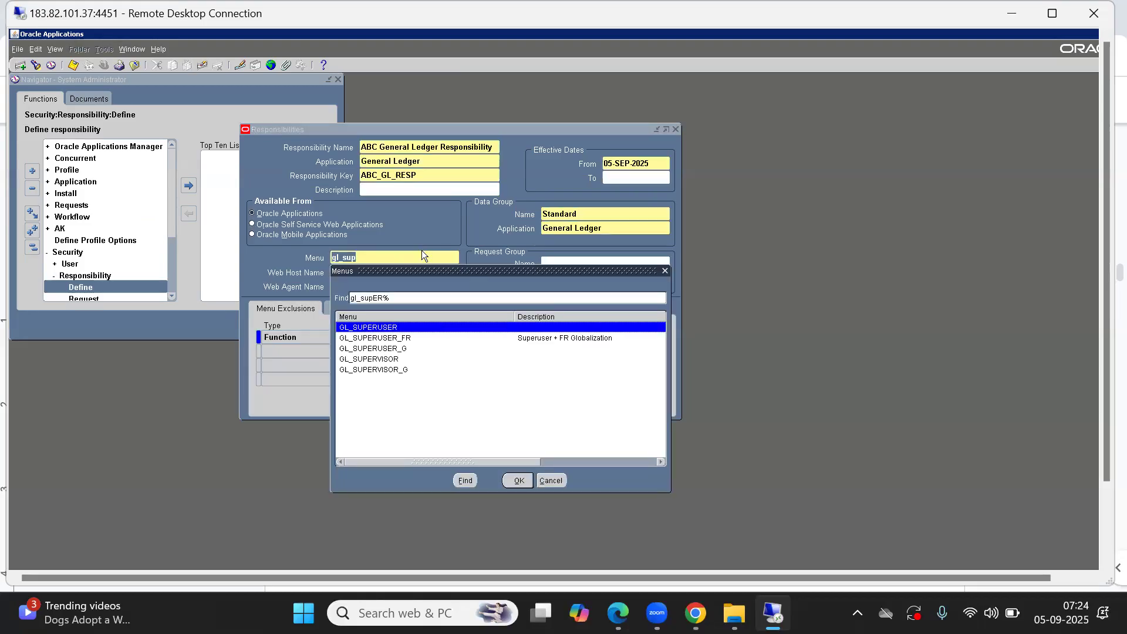
key(Return)
click(563, 259)
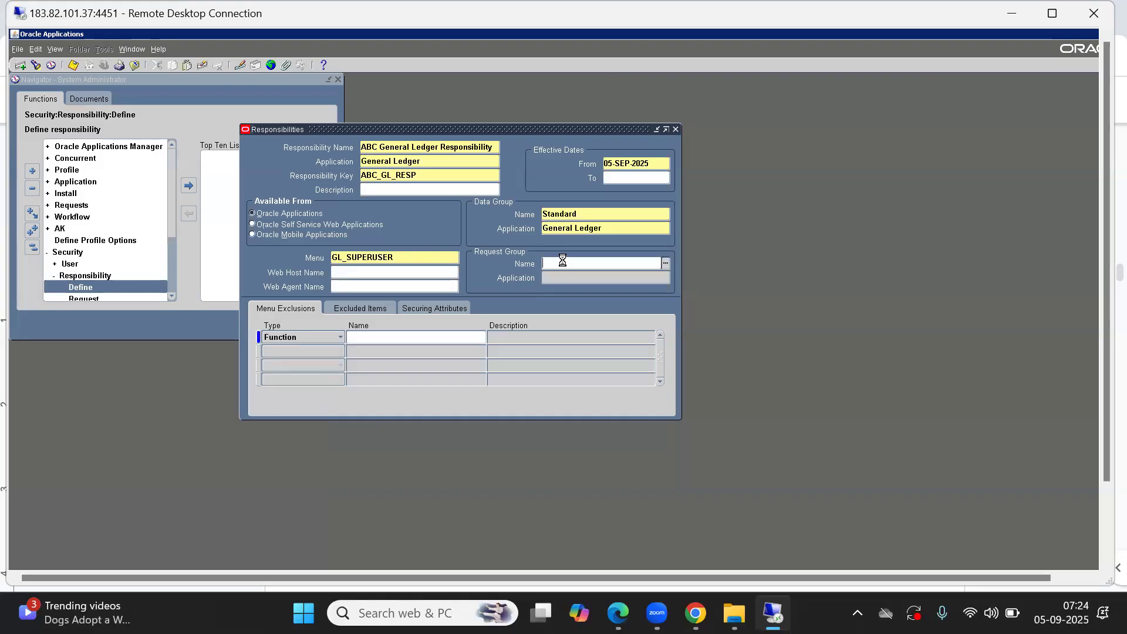
Step: Set the request group to GL Concurrent Program Group and save the ABC General Ledger Responsibility
key(ctrl+l)
text(g)
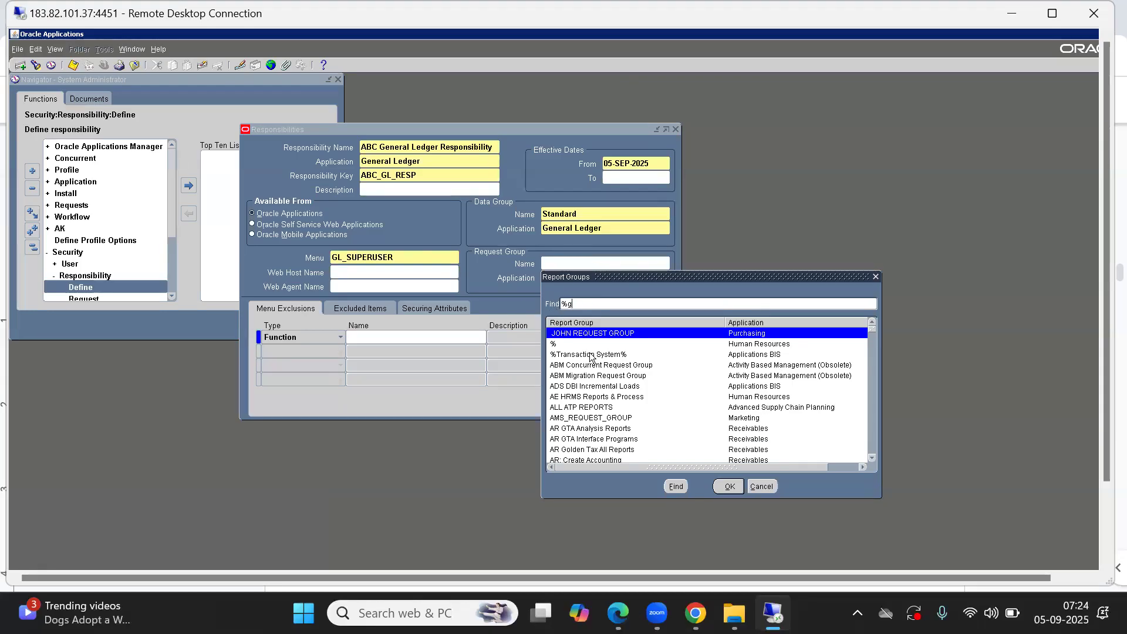
text(ene)
key(Return)
key(Down)
key(Down)
key(Down)
key(Down)
key(Down)
key(Down)
key(Down)
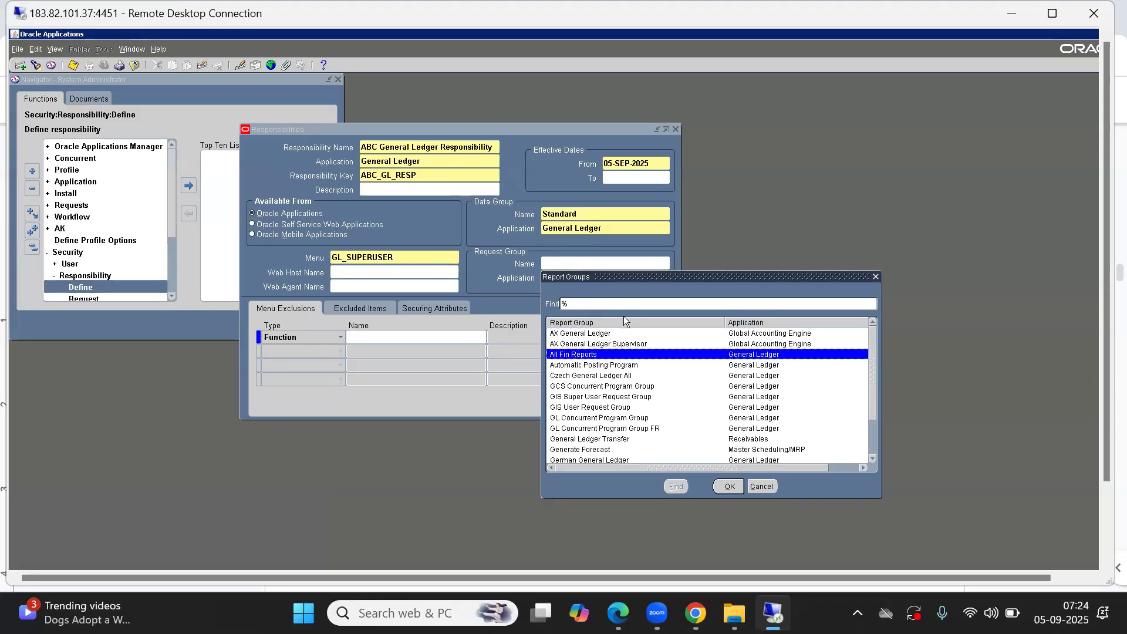
key(Down)
key(Down)
key(Down)
key(Down)
key(Down)
key(Down)
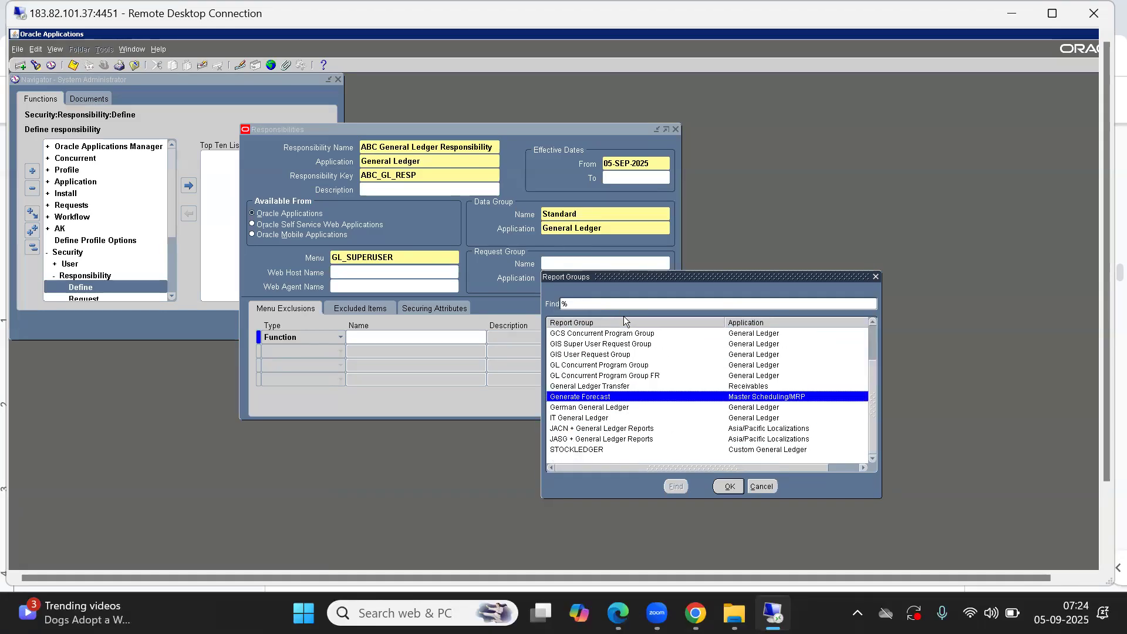
key(Down)
key(Down)
key(Down)
key(Up)
key(Up)
key(Up)
key(Up)
key(Up)
key(Up)
key(Up)
key(Up)
key(Up)
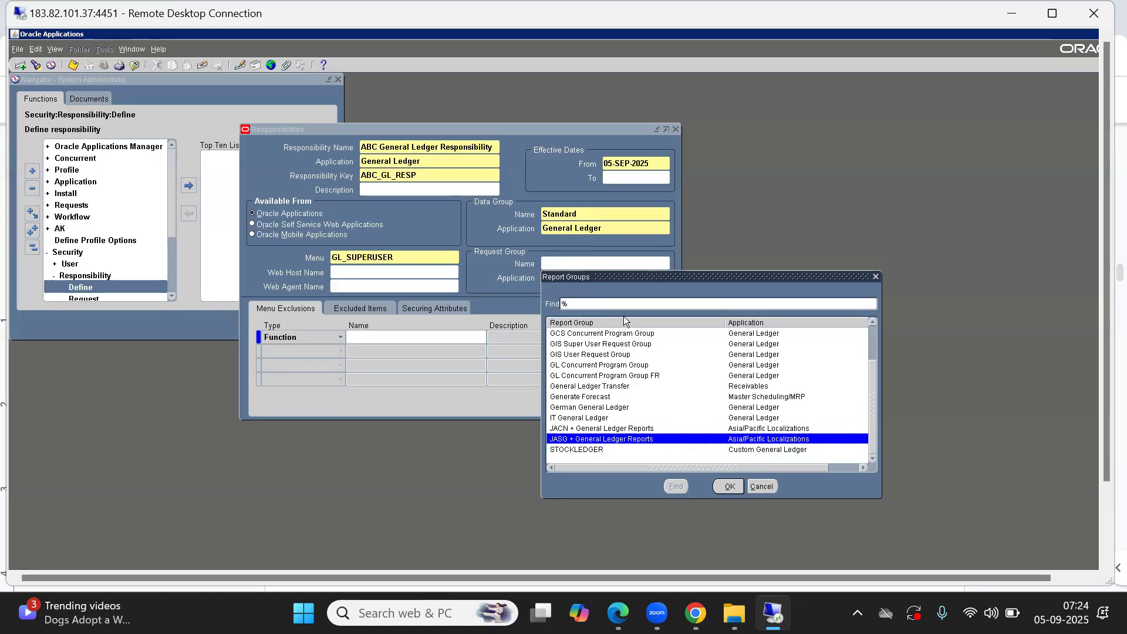
key(Down)
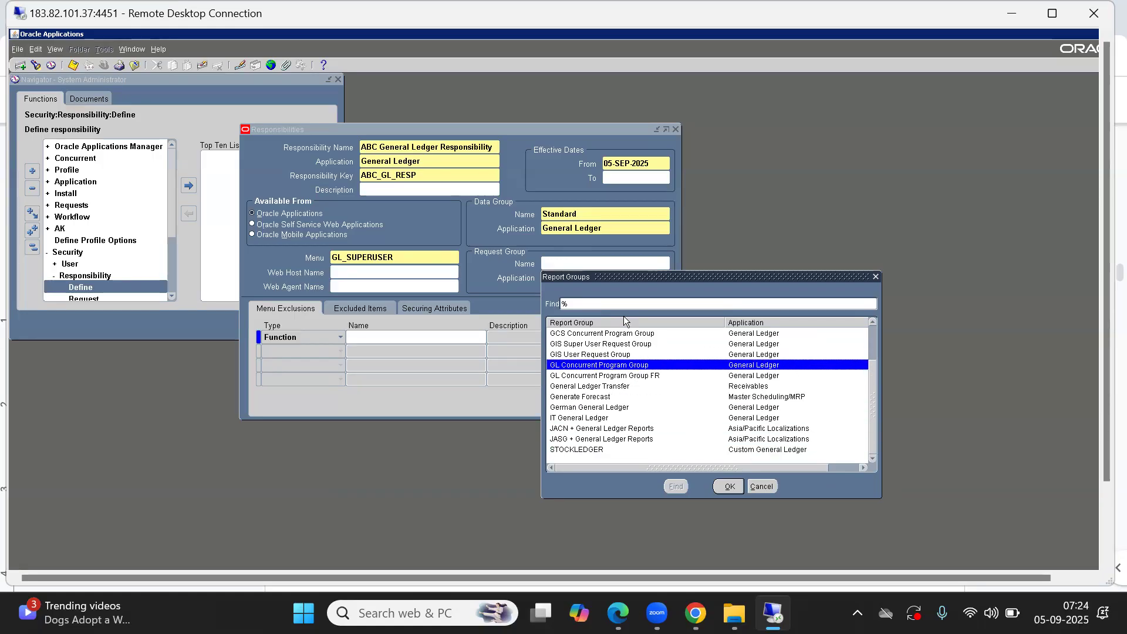
key(Up)
key(Up)
key(Up)
key(Up)
key(Up)
key(Up)
key(Up)
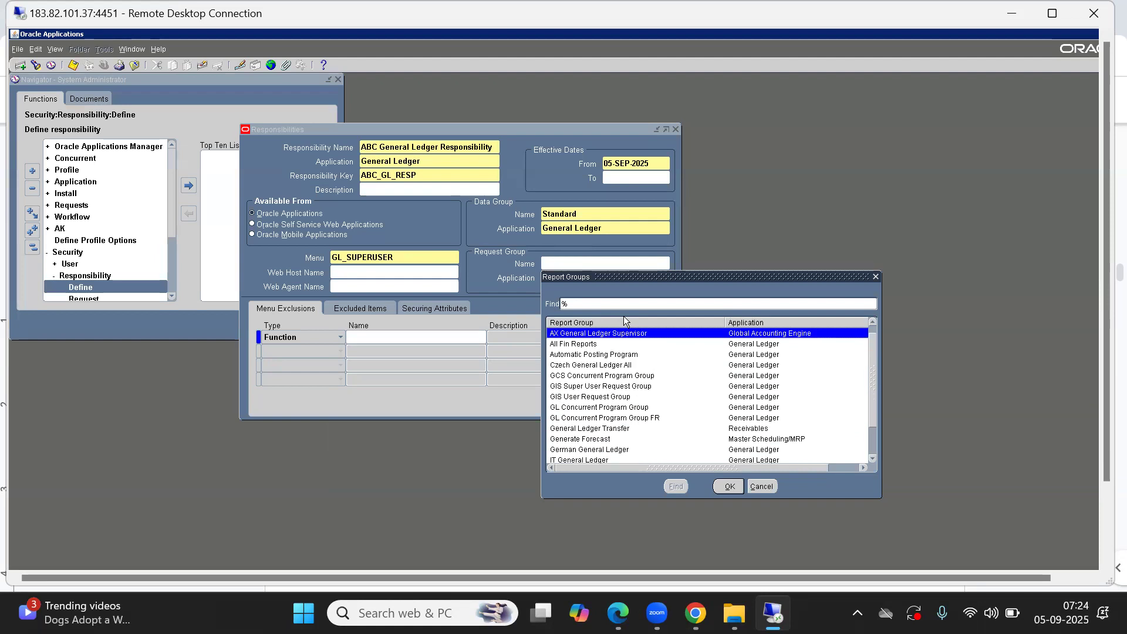
key(Down)
key(Down)
key(Down)
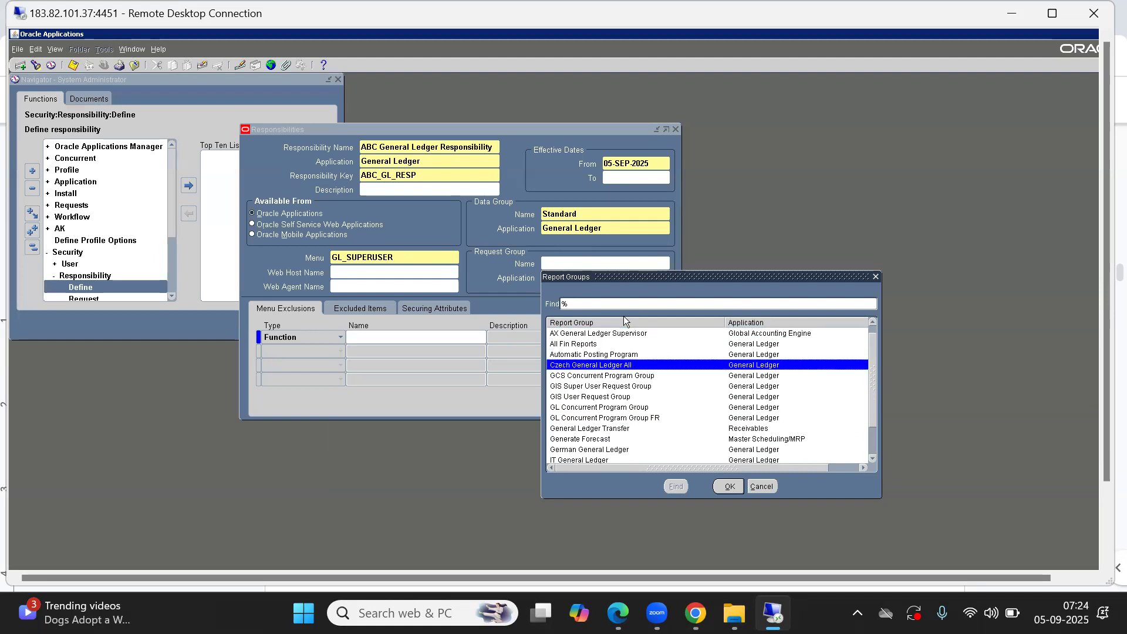
key(Down)
key(Down)
key(Down)
key(Down)
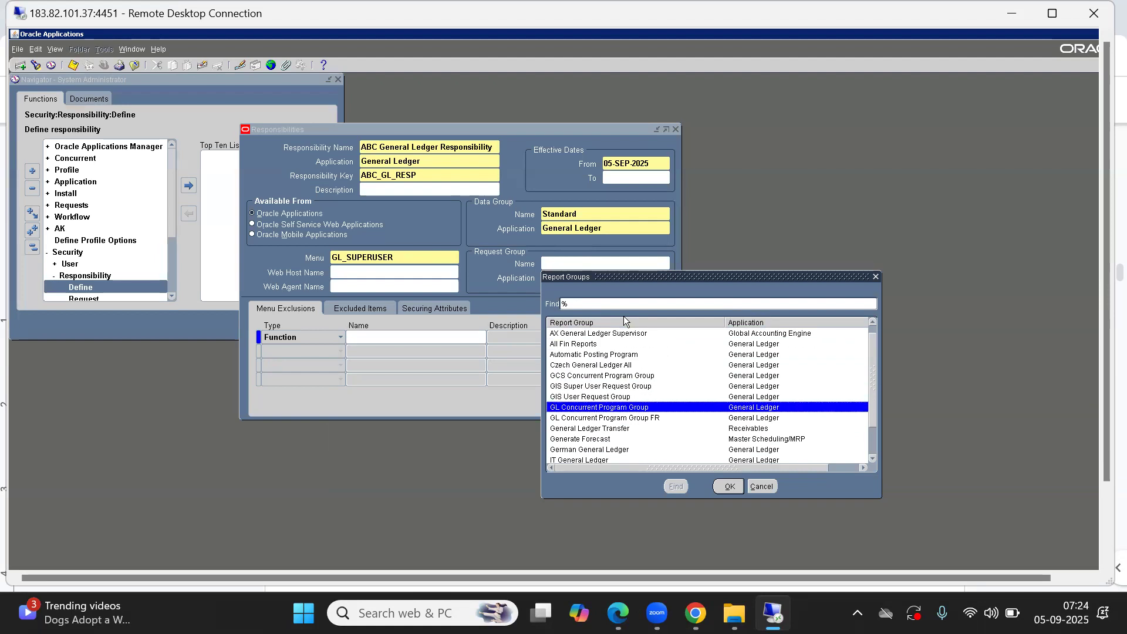
key(Return)
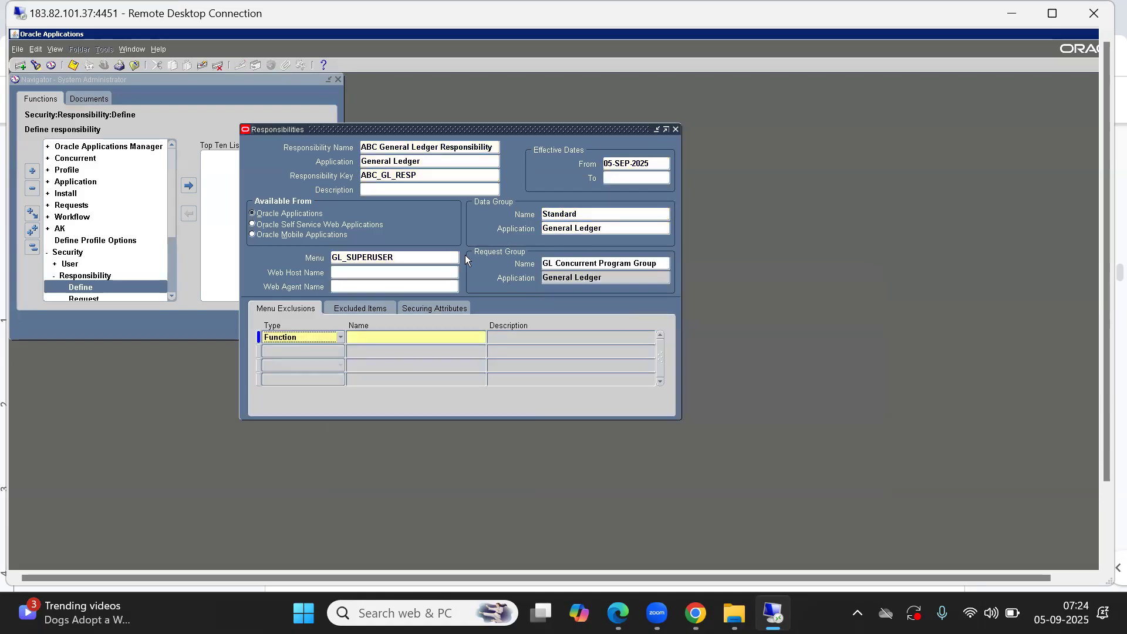
key(ctrl+s)
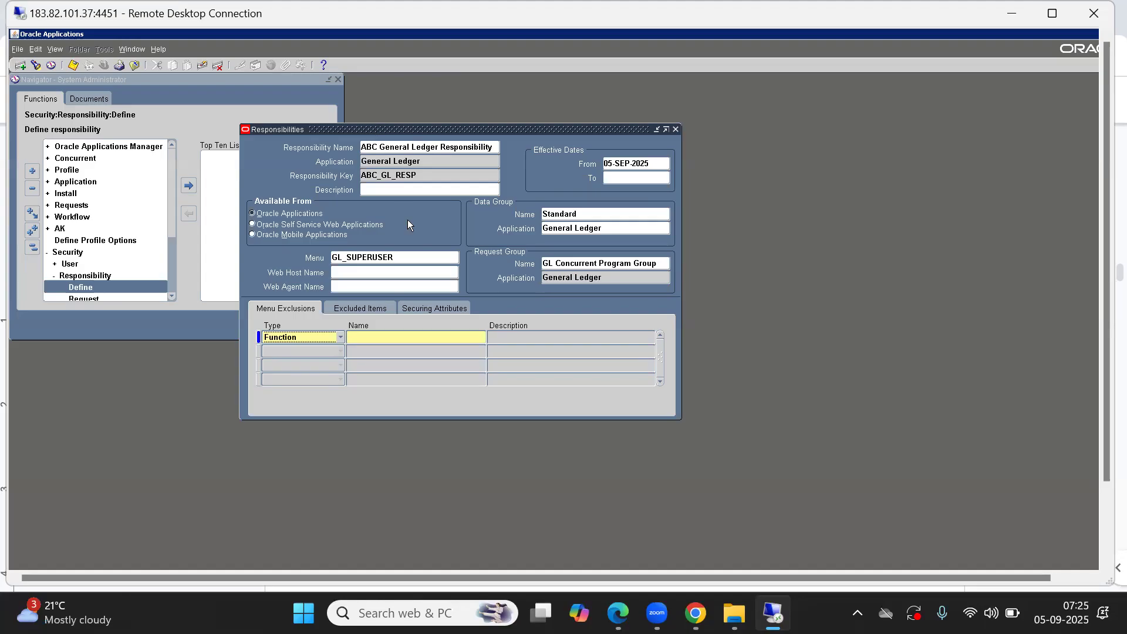
click(379, 149)
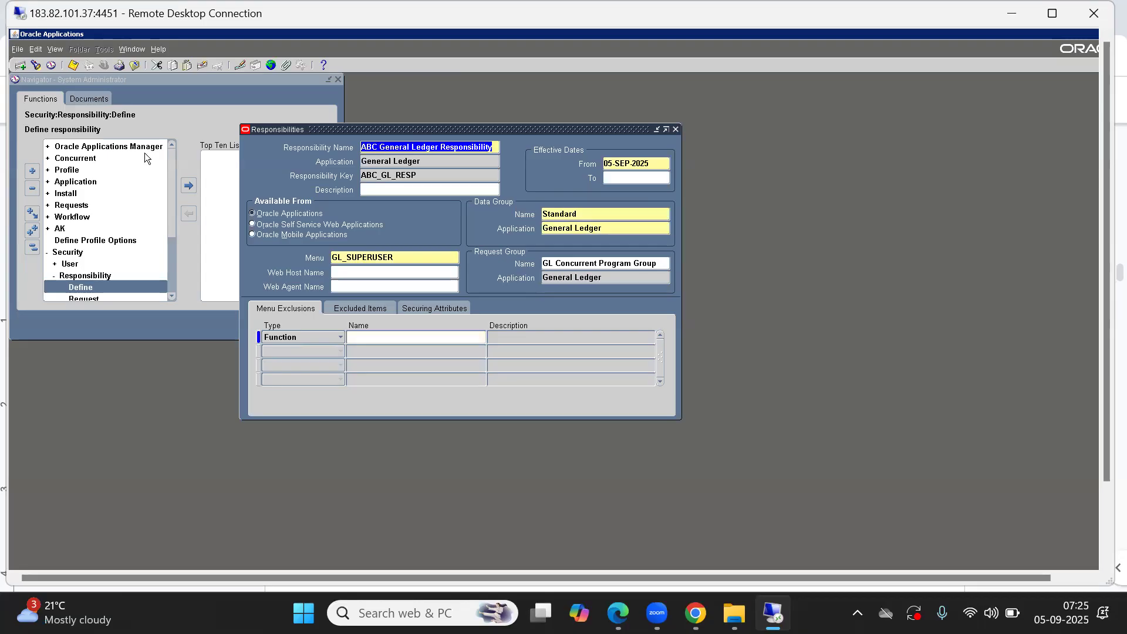
click(21, 66)
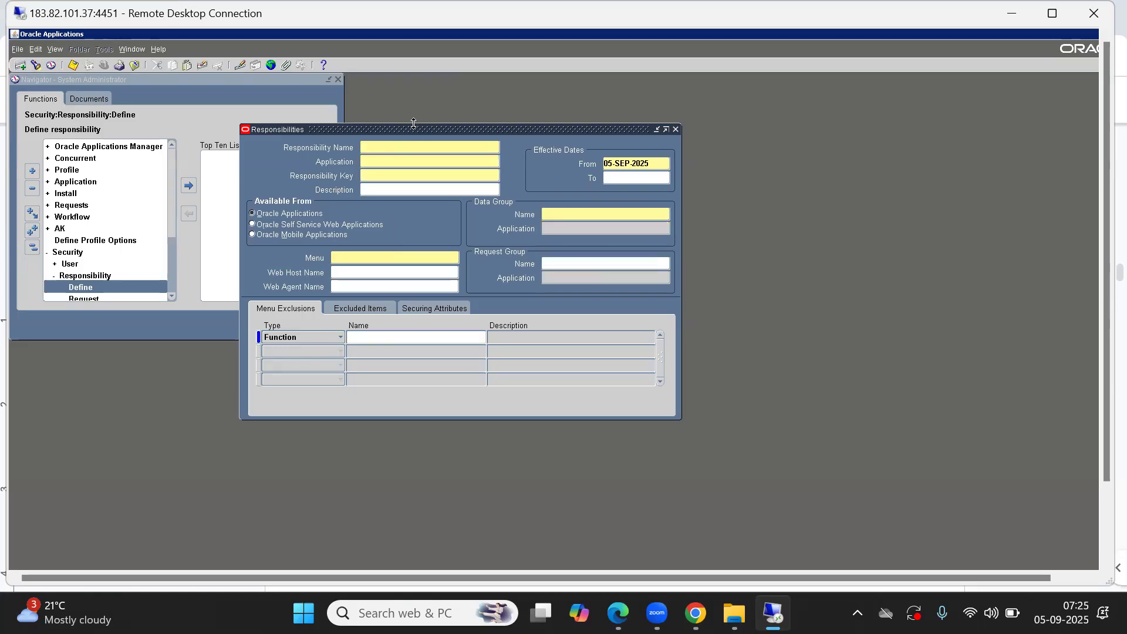
drag(409, 128, 360, 97)
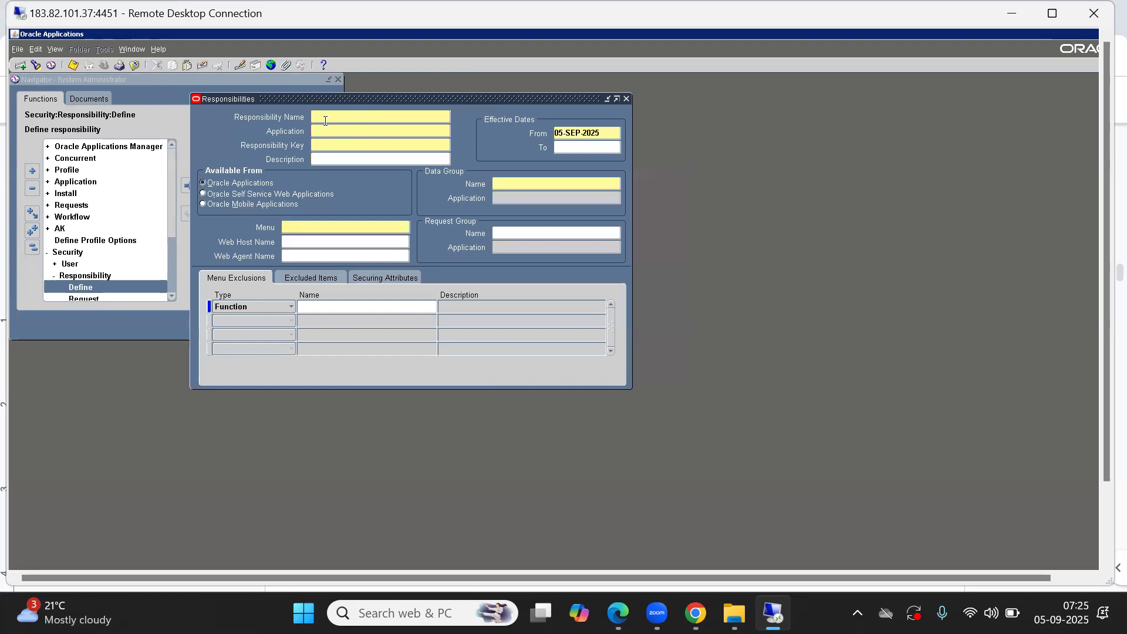
text(ABC)
key(BackSpace)
key(BackSpace)
key(BackSpace)
key(BackSpace)
click(198, 67)
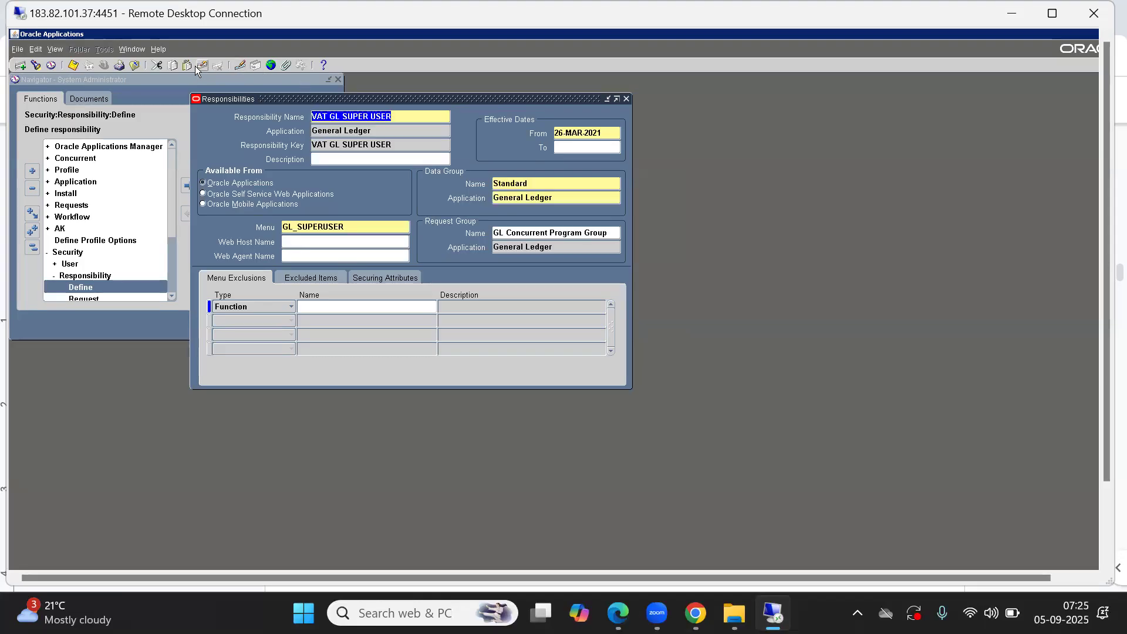
Step: Query responsibilities matching %Purchasing%Vision% and step through them to examine their applications, menus and request groups
key(F11)
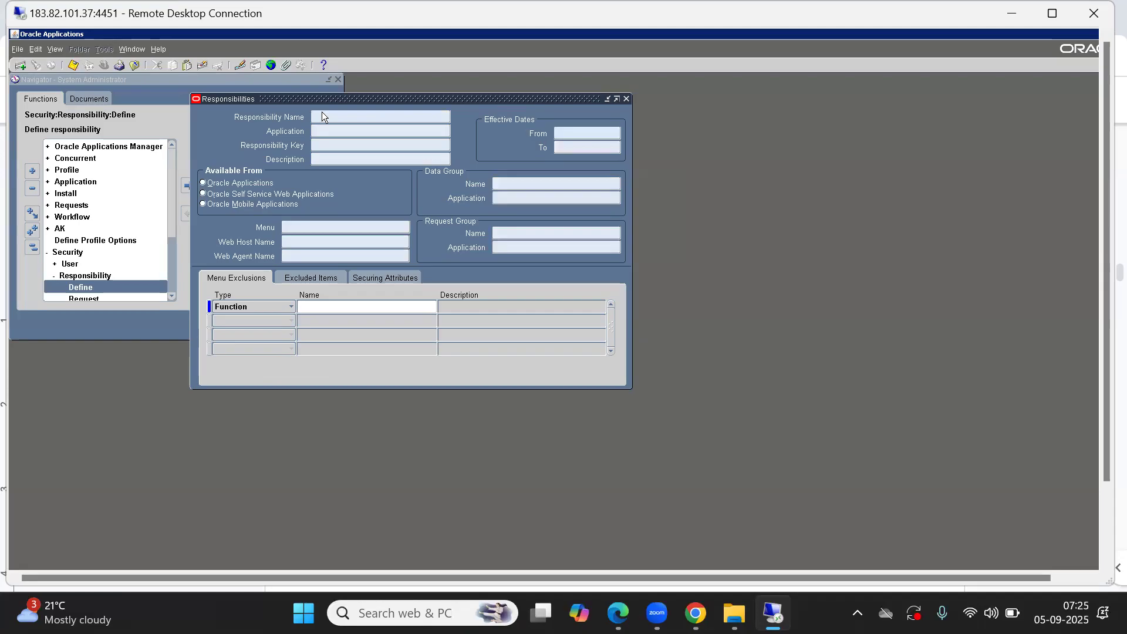
text(%Purchasing%Vision%)
key(ctrl+F11)
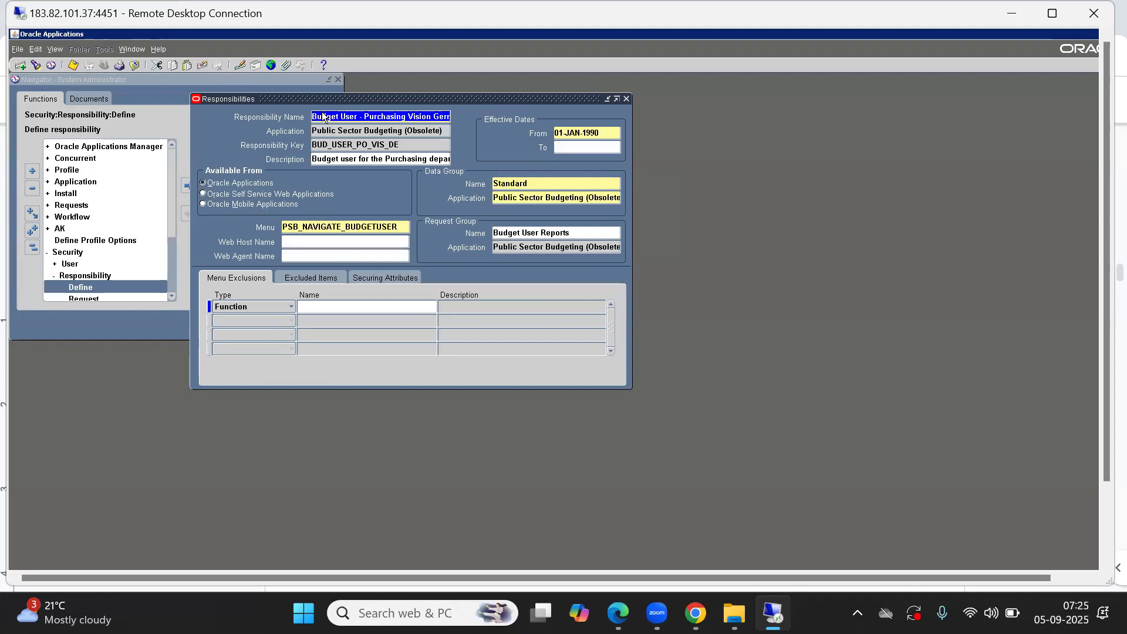
key(Down)
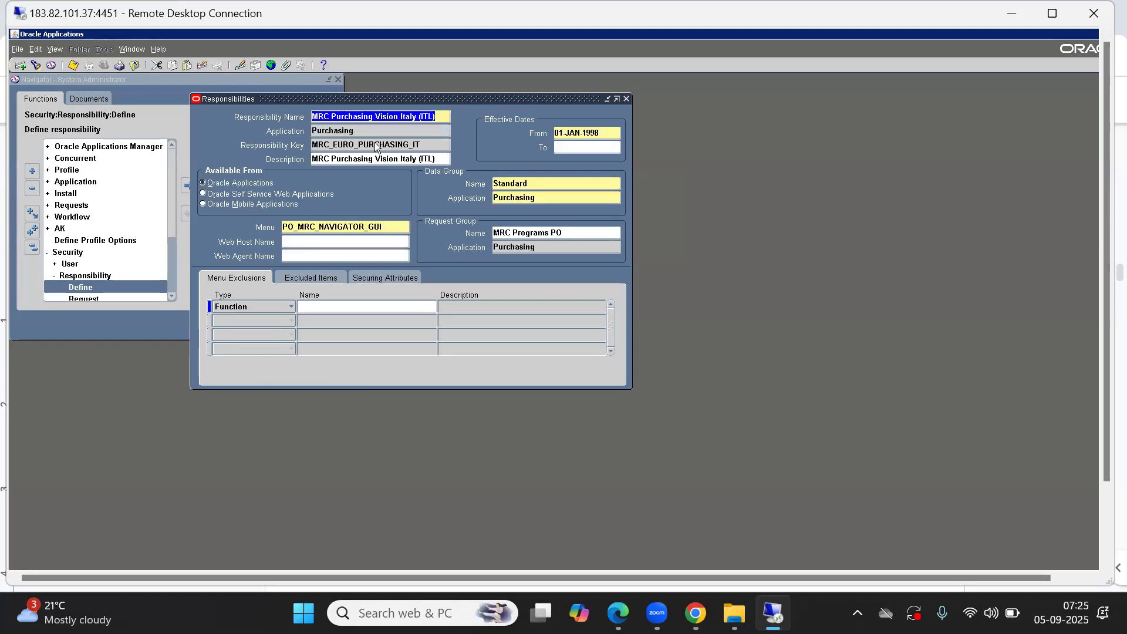
key(Down)
key(Down)
key(Down)
key(Down)
key(Down)
key(Down)
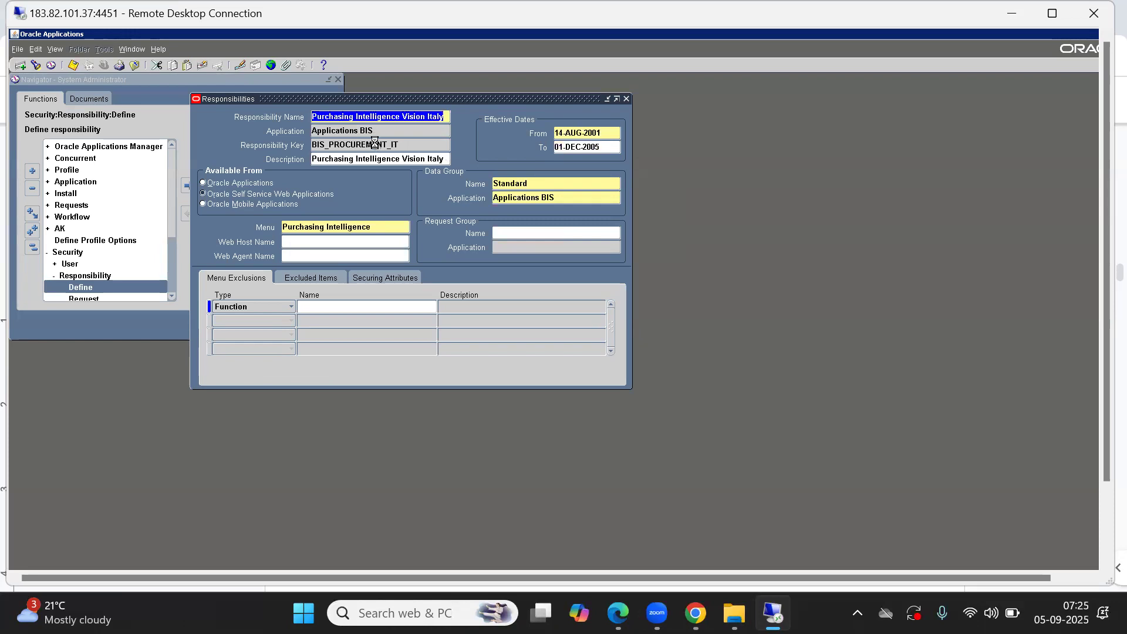
key(Down)
key(Down)
key(Down)
key(Down)
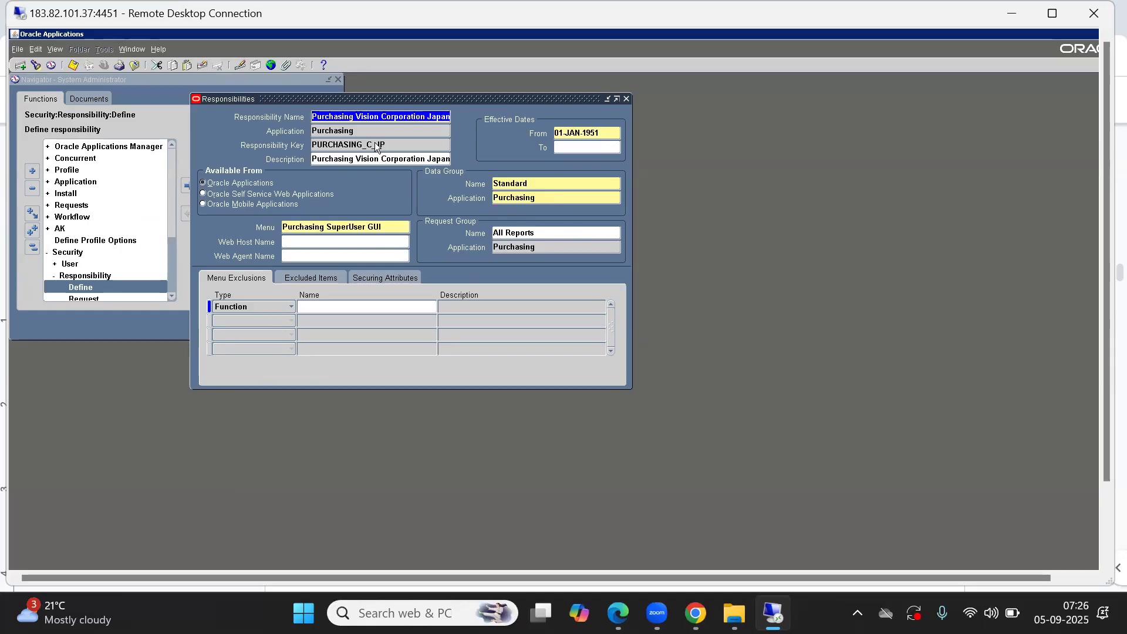
click(394, 230)
key(ctrl+c)
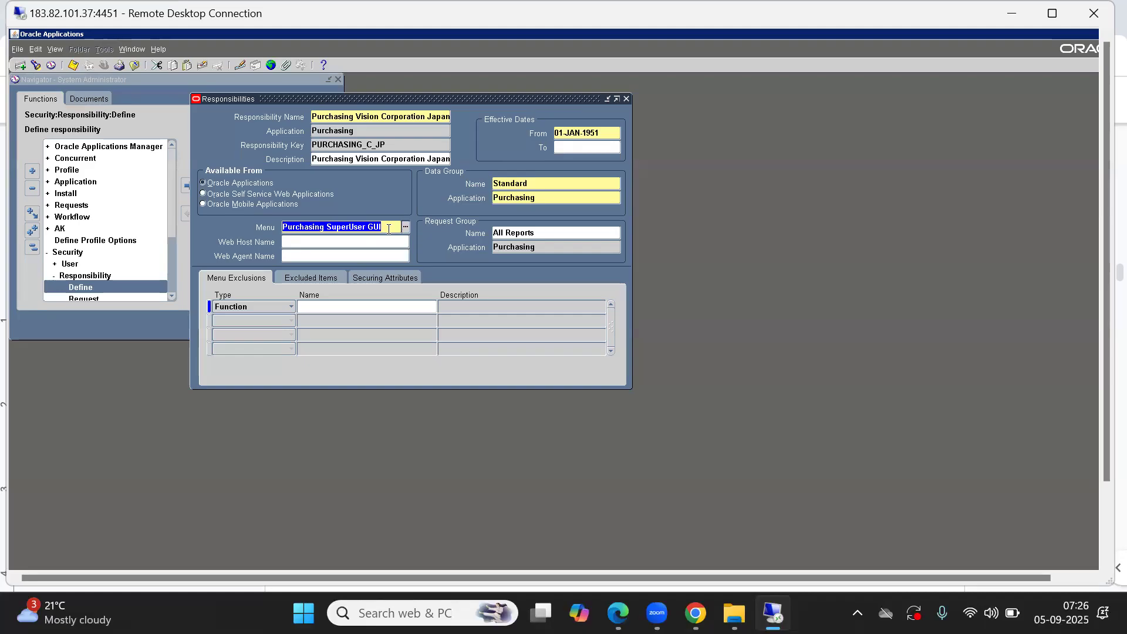
click(331, 116)
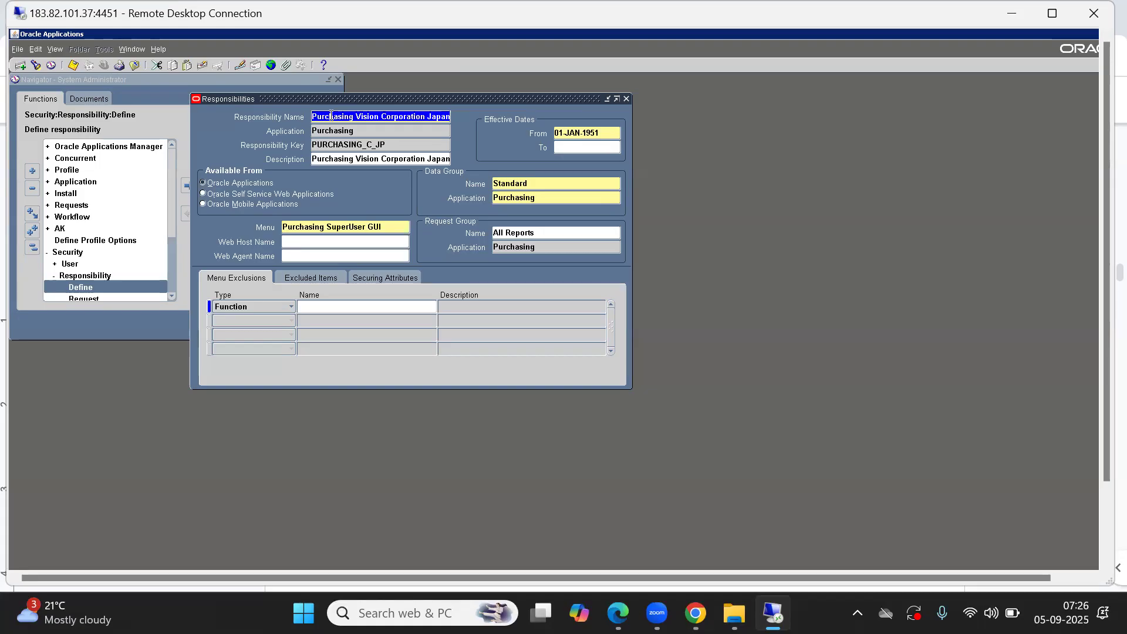
Step: Start a new responsibility named ABC SI Purchasing Responsibility with application Purchasing
key(F11)
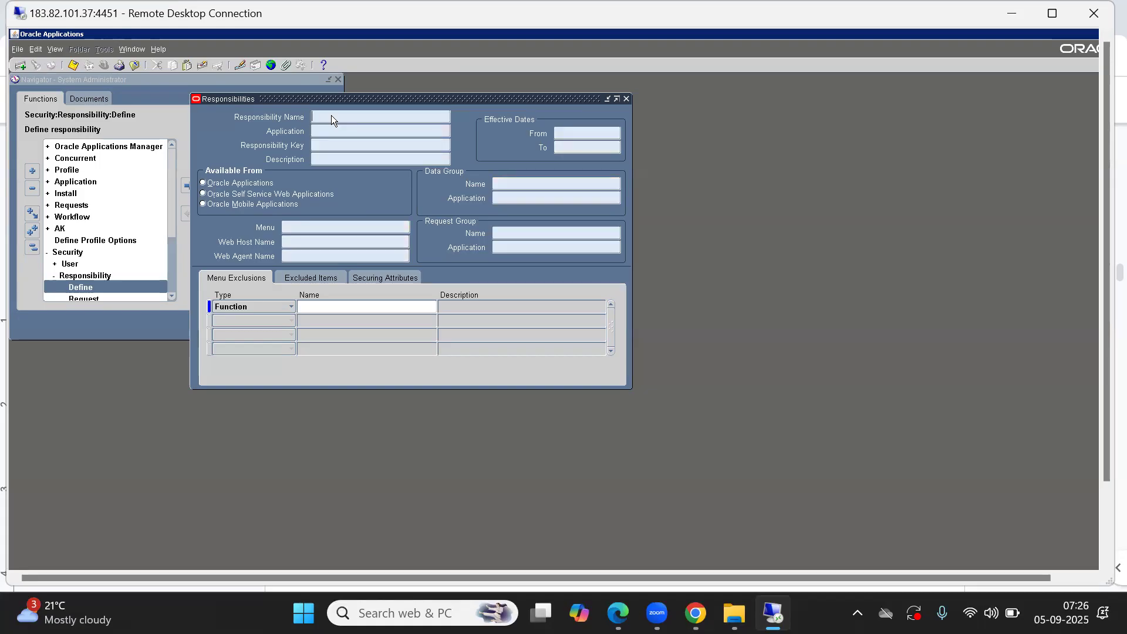
key(F4)
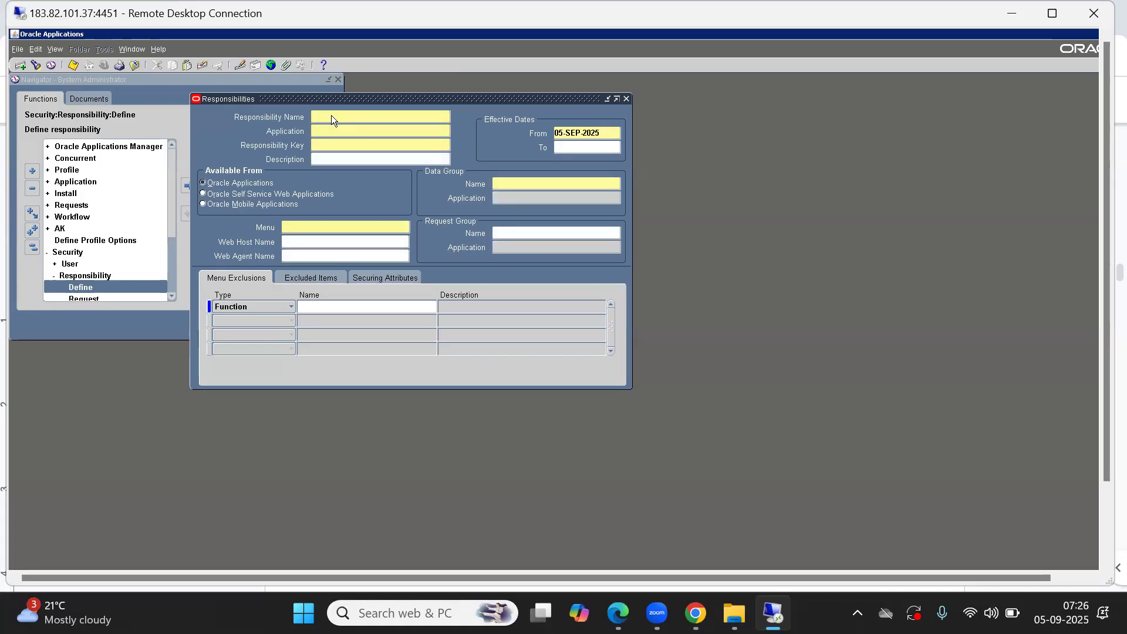
text(ABC SI Purchasing)
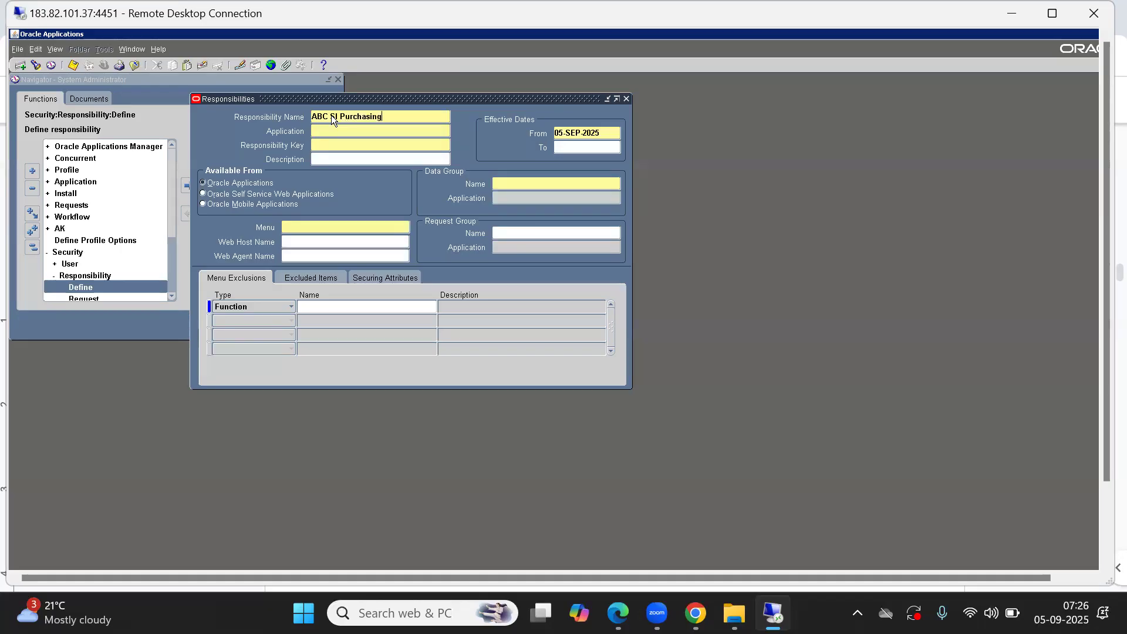
text( Responsibility)
key(Tab)
text(pur)
key(Tab)
key(Return)
Step: Set the responsibility key to ABC_SI_PURCHASING
text(ABC_SI_PUR)
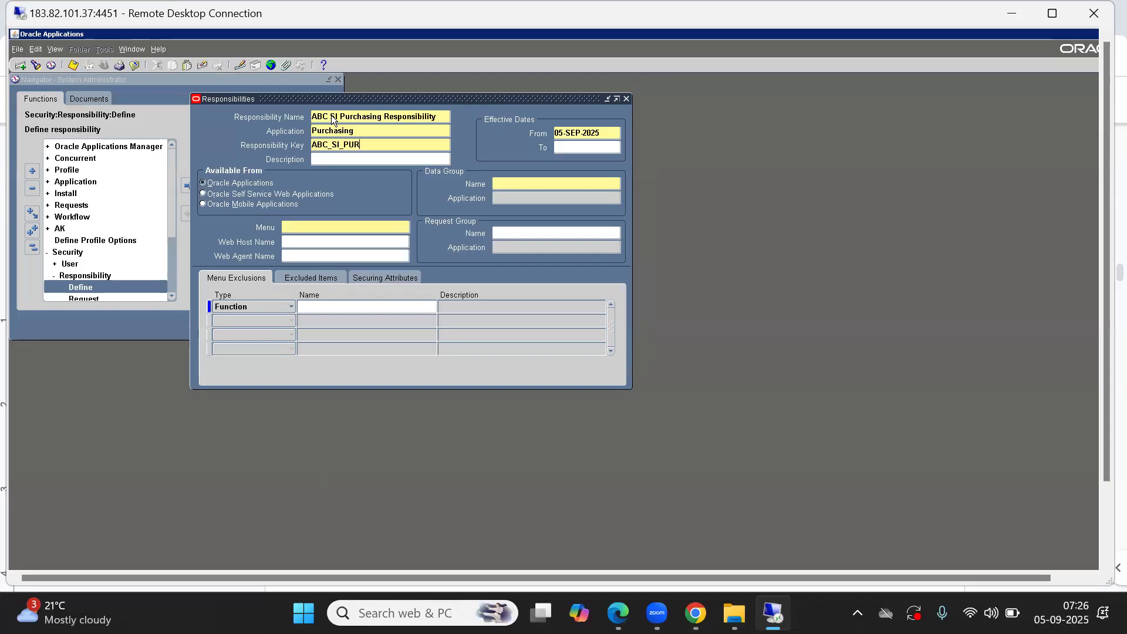
text(CHASING)
Step: Set the data group to Standard with application Purchasing
click(529, 185)
text(Standard)
key(Tab)
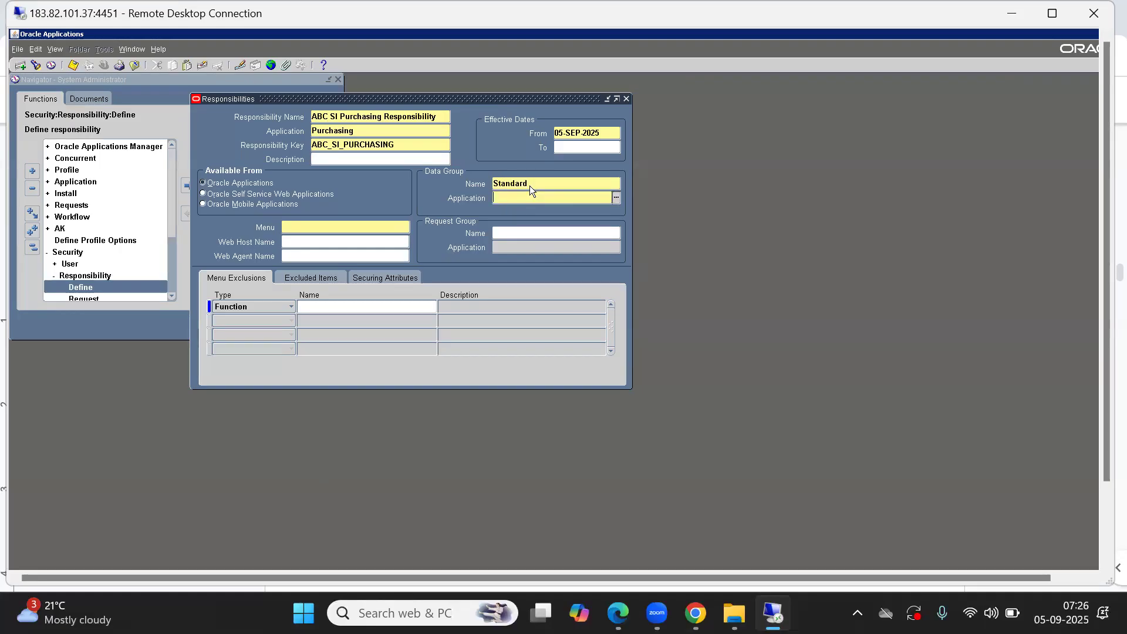
text(PU)
key(Tab)
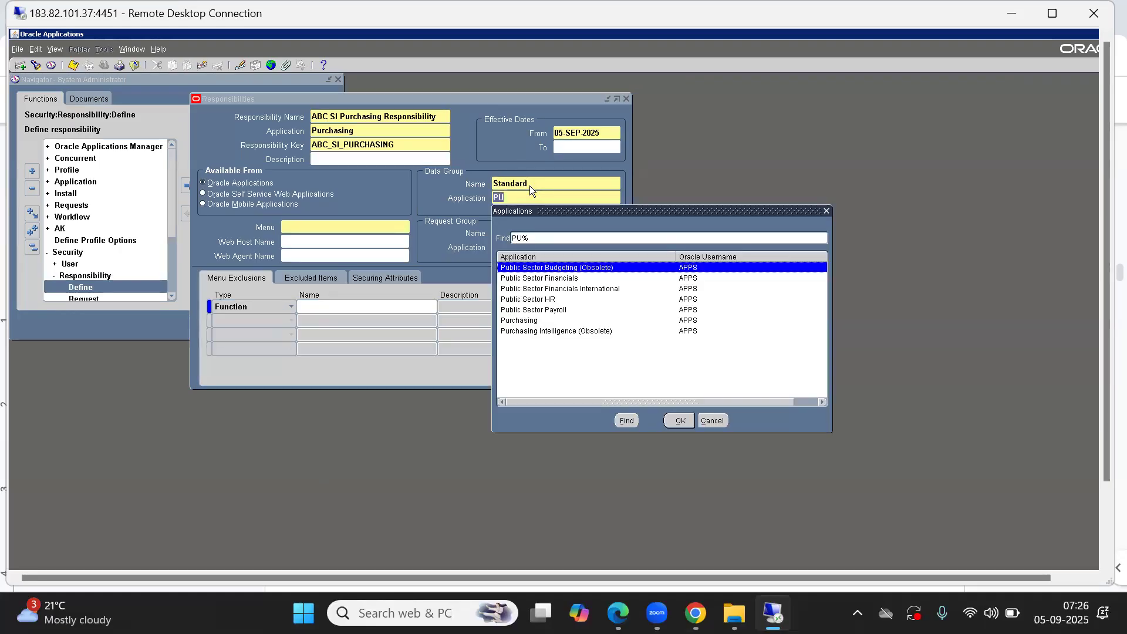
key(Down)
key(Down)
key(Down)
key(Down)
key(Down)
key(Return)
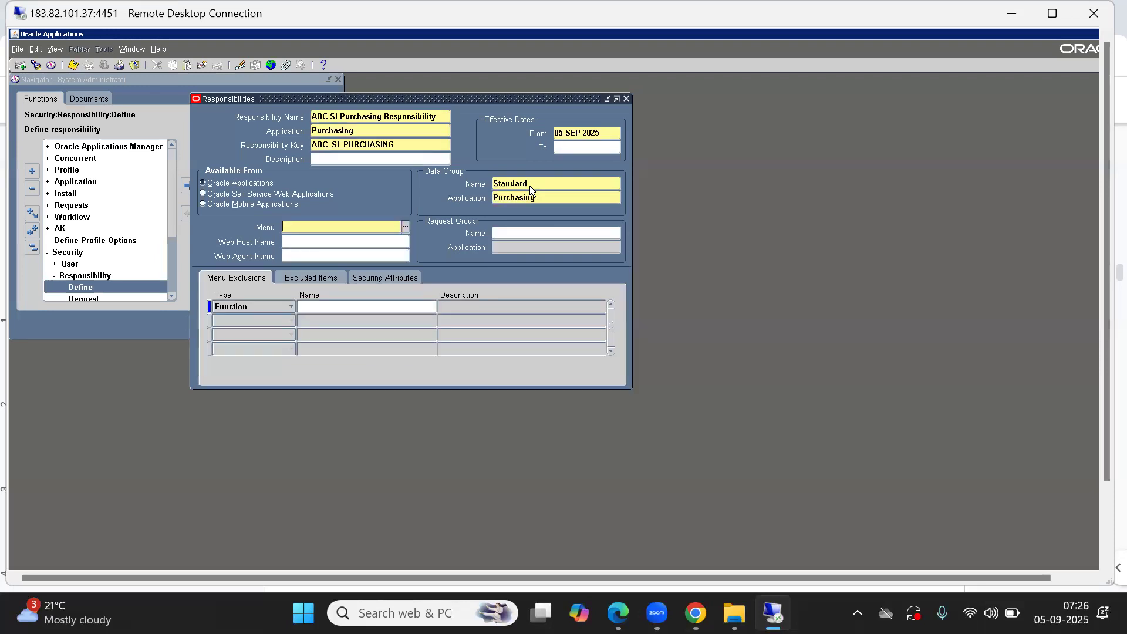
Step: Assign the menu Purchasing SuperUser GUI and the request group All Reports, then save the responsibility
key(ctrl+v)
key(Tab)
click(512, 230)
key(ctrl+l)
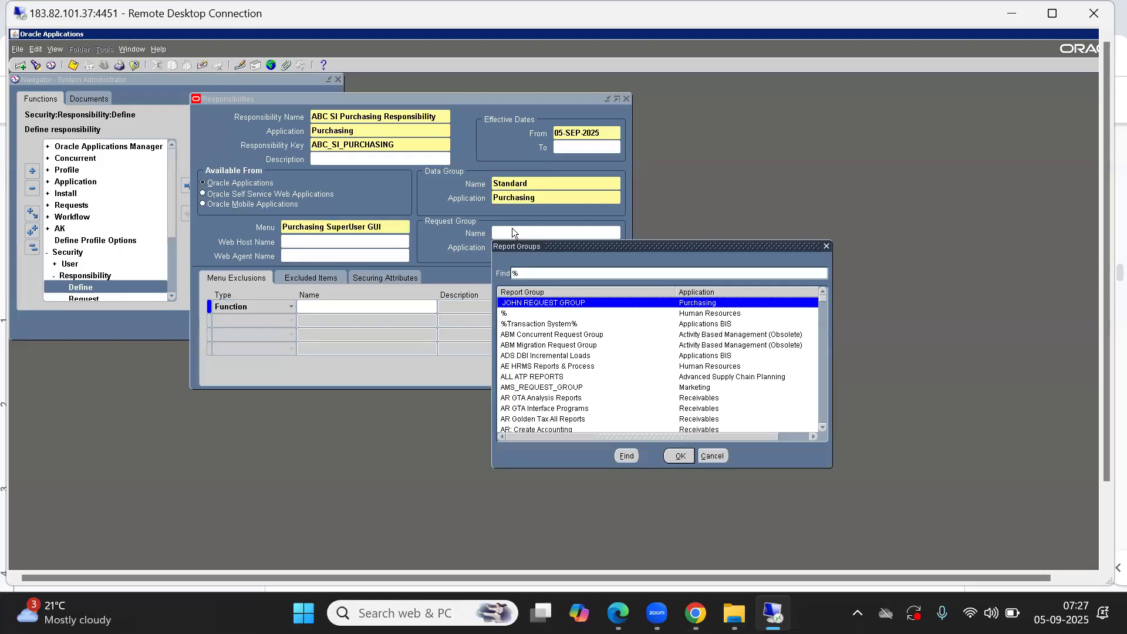
text(PURCHASING)
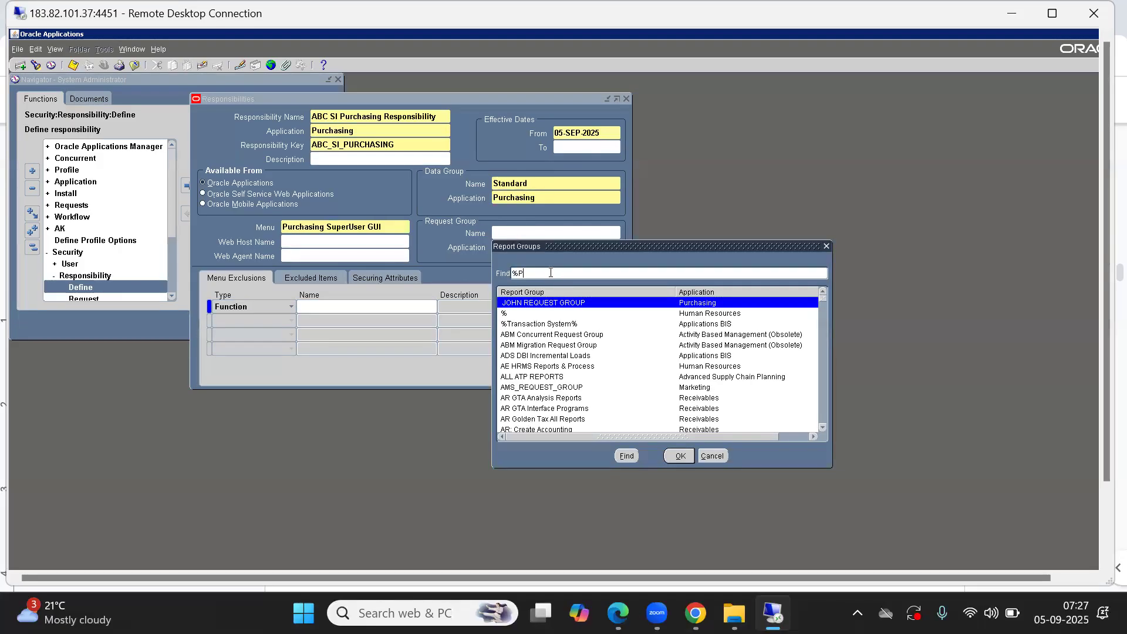
key(Return)
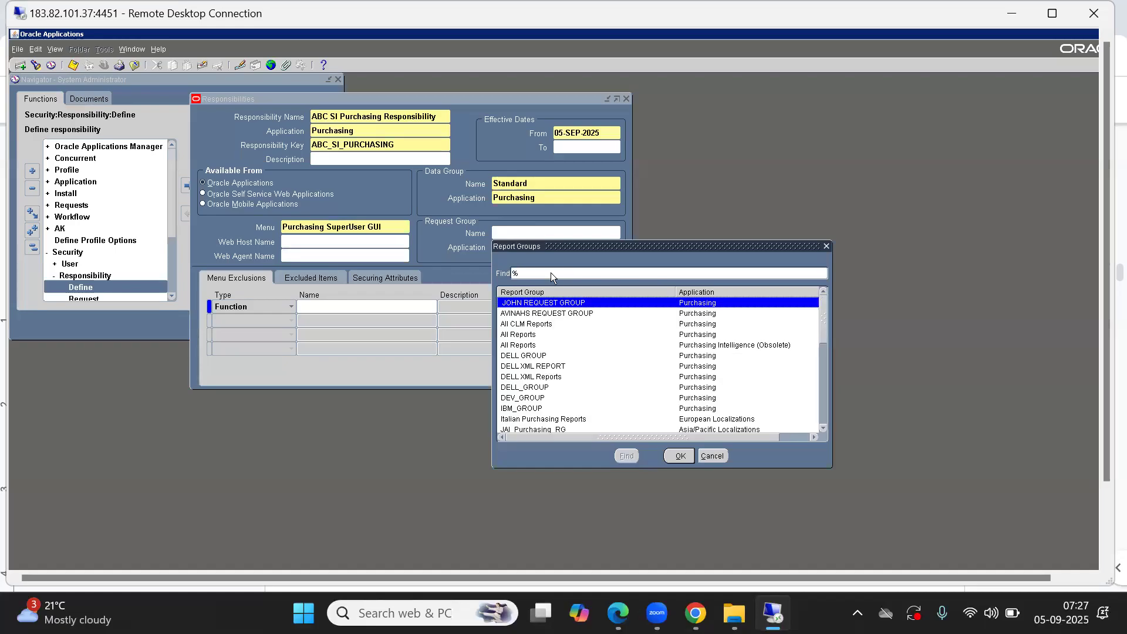
key(Down)
key(Down)
key(Down)
key(Down)
key(Up)
key(Return)
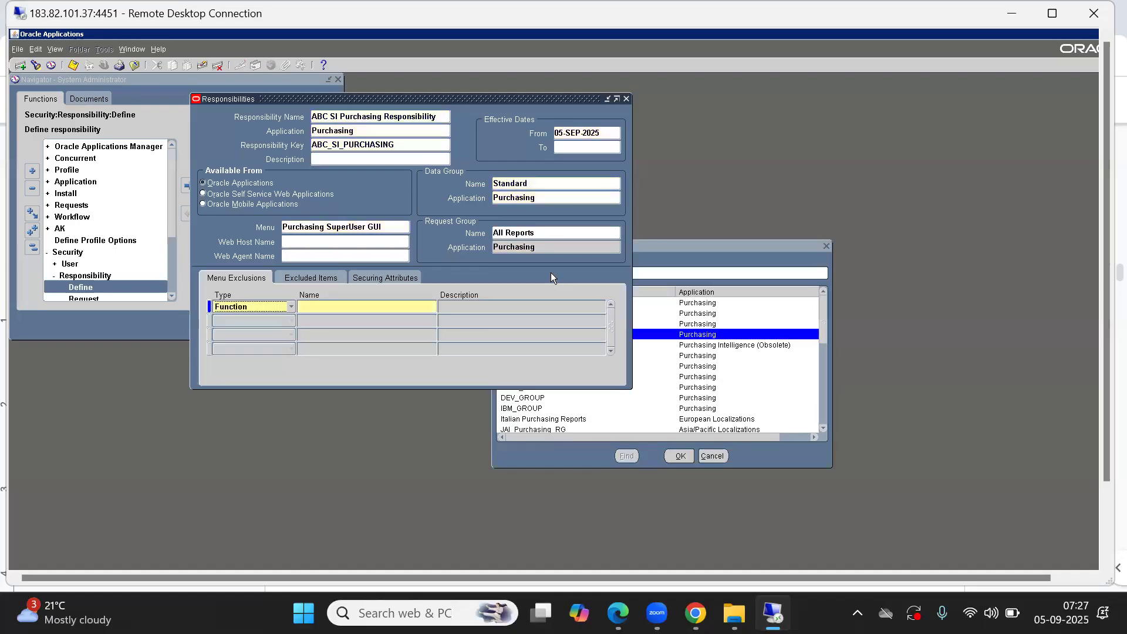
key(ctrl+s)
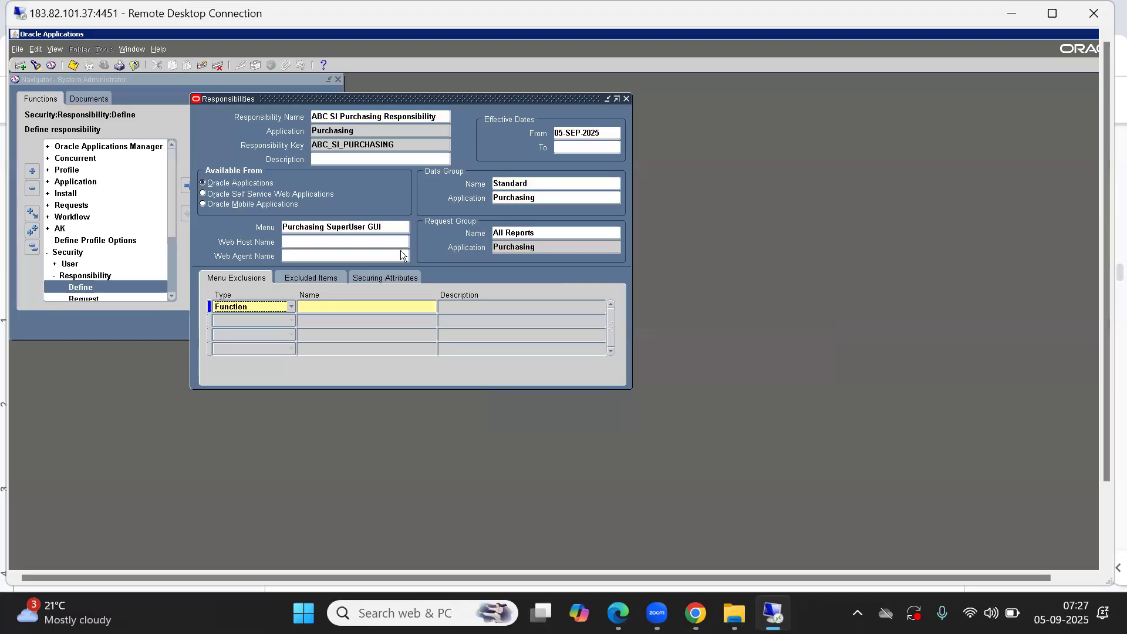
click(558, 235)
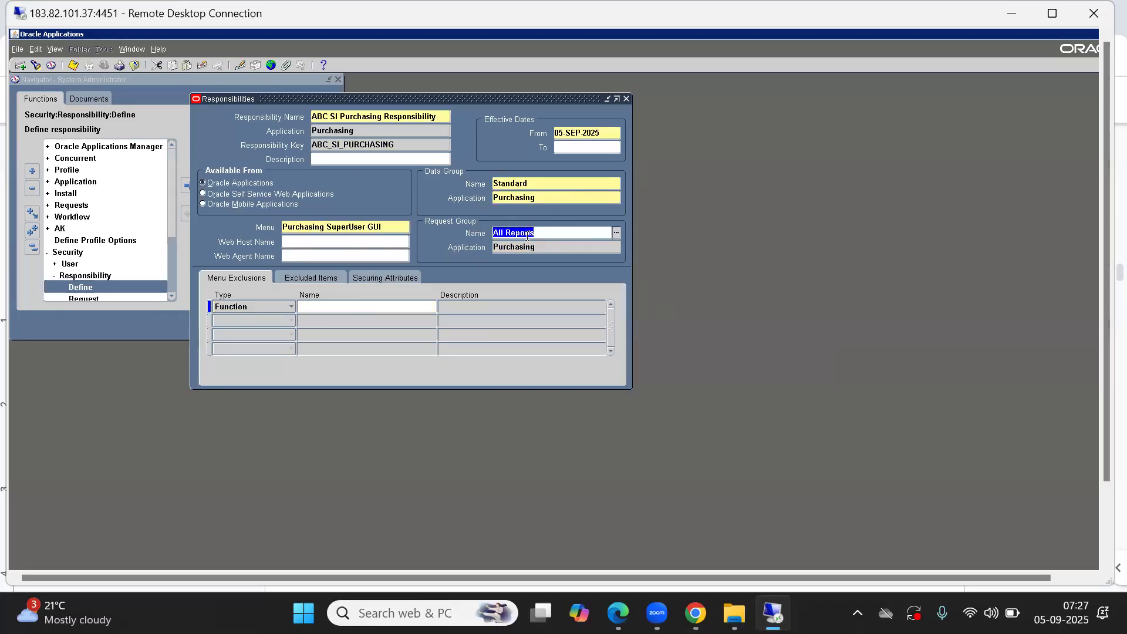
click(545, 234)
drag(545, 234, 415, 236)
triple_click(354, 115)
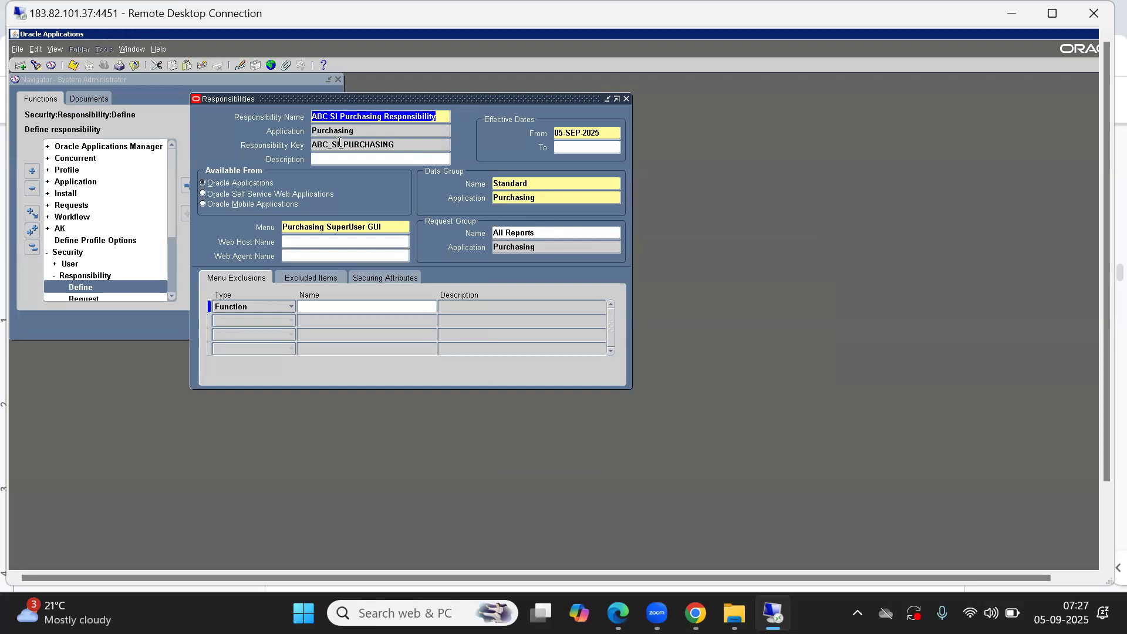
Step: Start a new responsibility named ABC NI Purchasing Responsibility with application Purchasing and key ABC_NI_PURCHASING
key(Down)
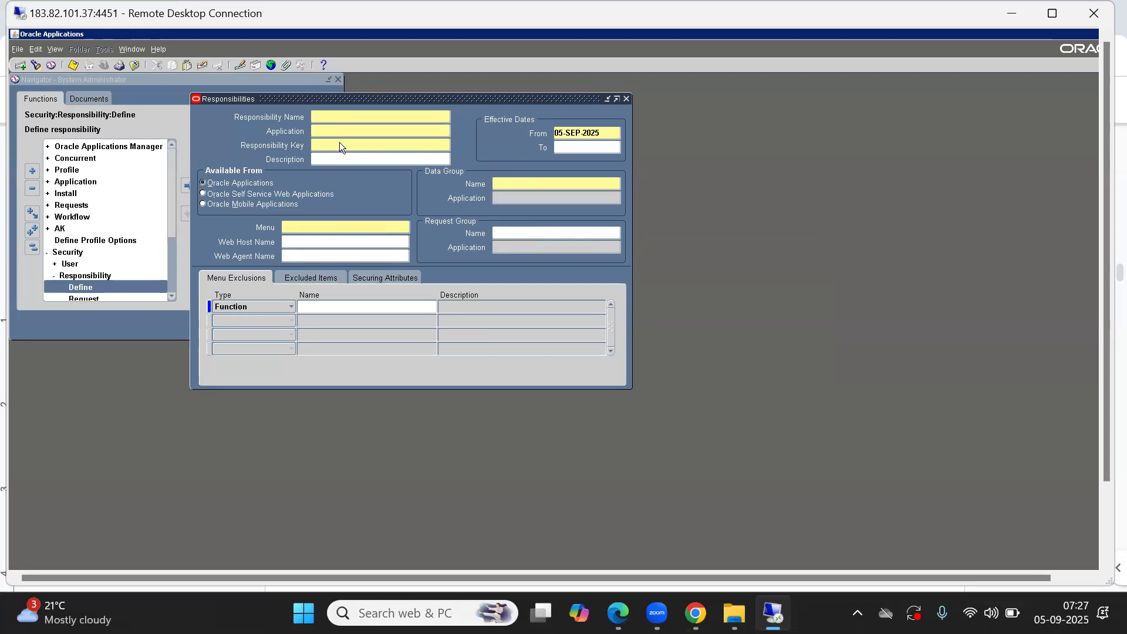
text(ABC NI PURchasing Responsbili)
key(BackSpace)
key(BackSpace)
key(BackSpace)
key(BackSpace)
key(BackSpace)
text(sibility)
key(Tab)
text(pur)
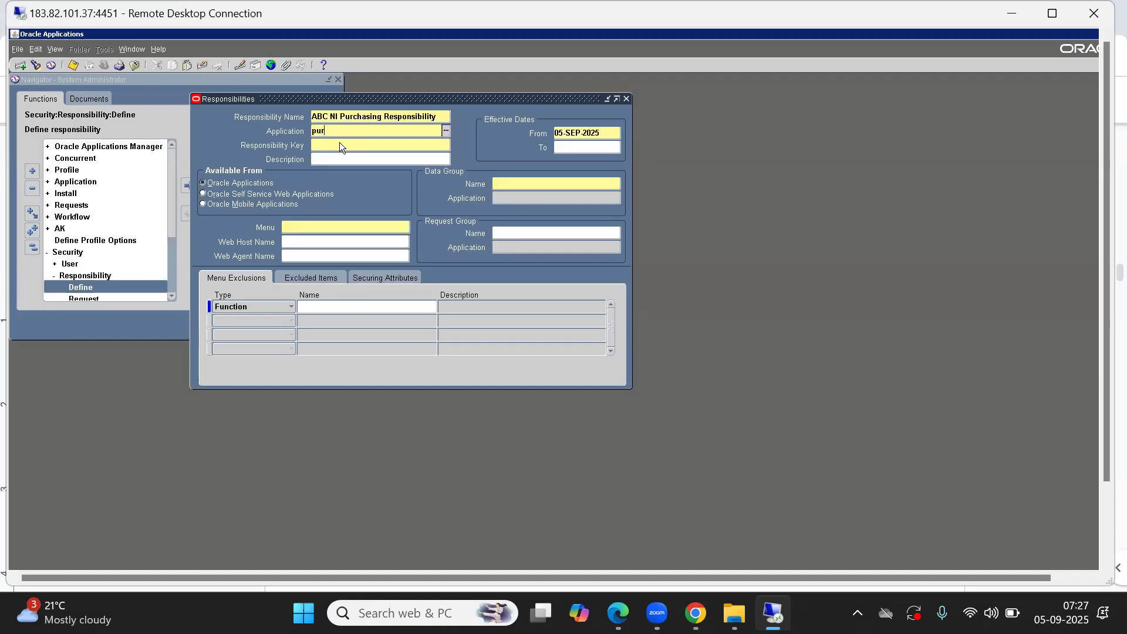
key(Tab)
key(Return)
text(ABC_NI_PURCHAISNG)
key(BackSpace)
key(BackSpace)
key(BackSpace)
key(BackSpace)
text(SING)
key(Tab)
Step: Set the data group to Standard with application Purchasing
click(541, 189)
text(St)
key(Tab)
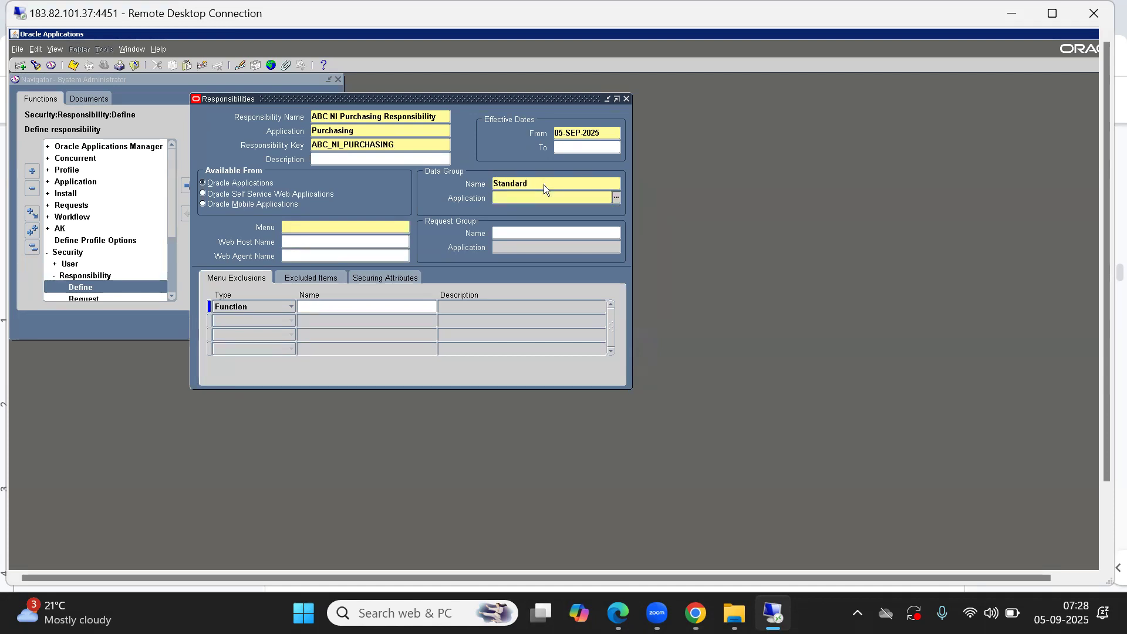
text(purc)
key(Tab)
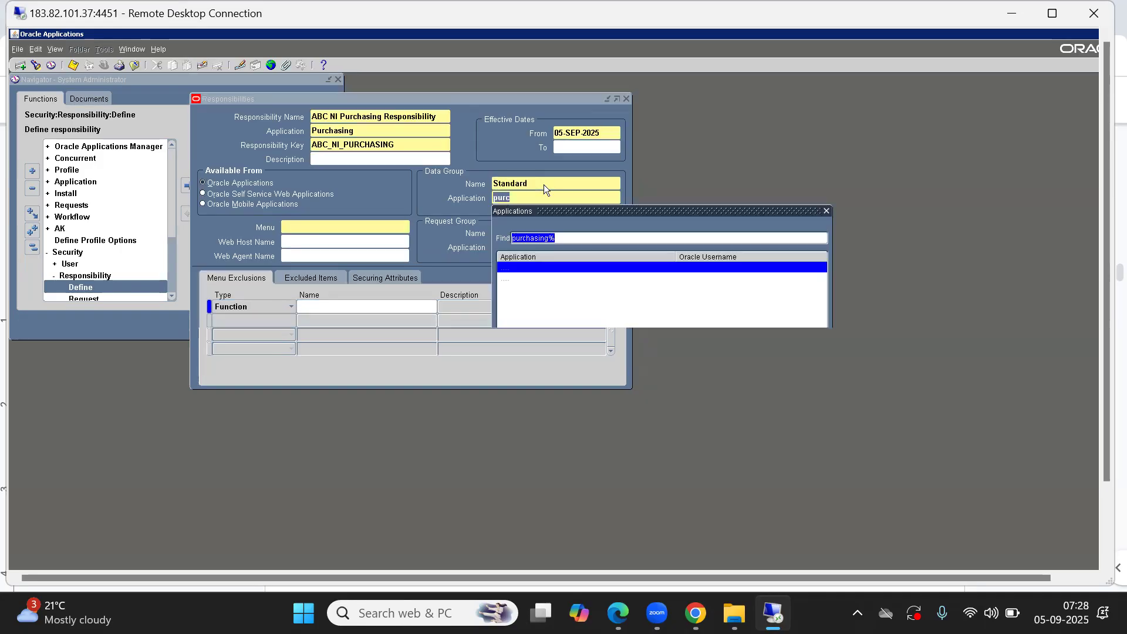
key(Return)
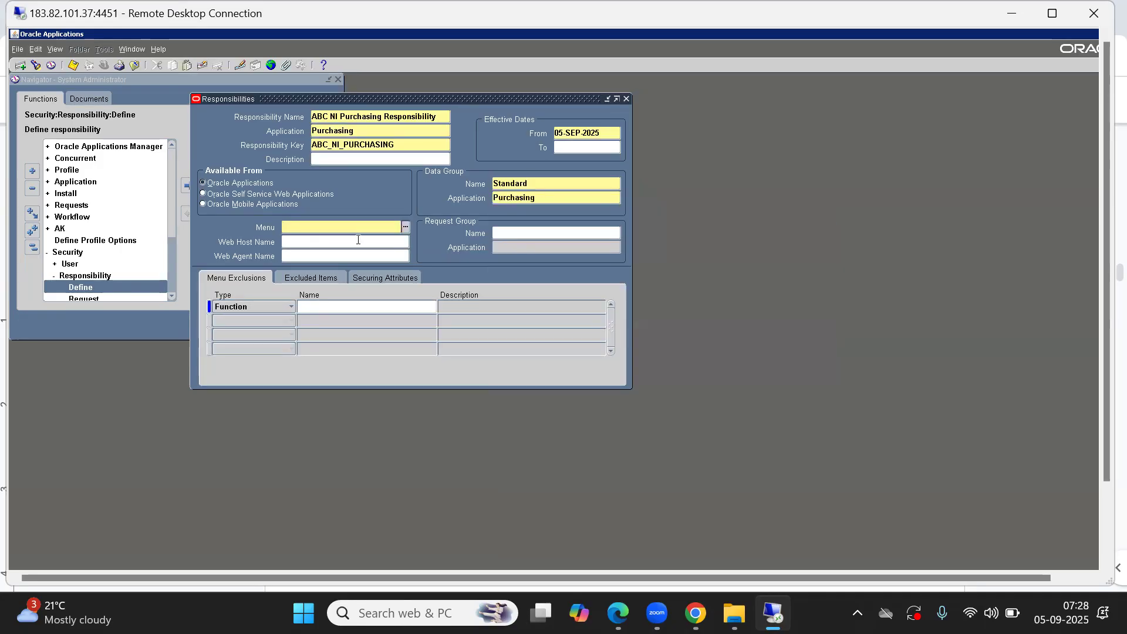
Step: Assign the menu Purchasing SuperUser GUI and request group All Reports, then save the ABC NI Purchasing Responsibility
text(Purchasing SuperUser GUI)
key(Tab)
click(558, 233)
text(all)
key(Tab)
key(Down)
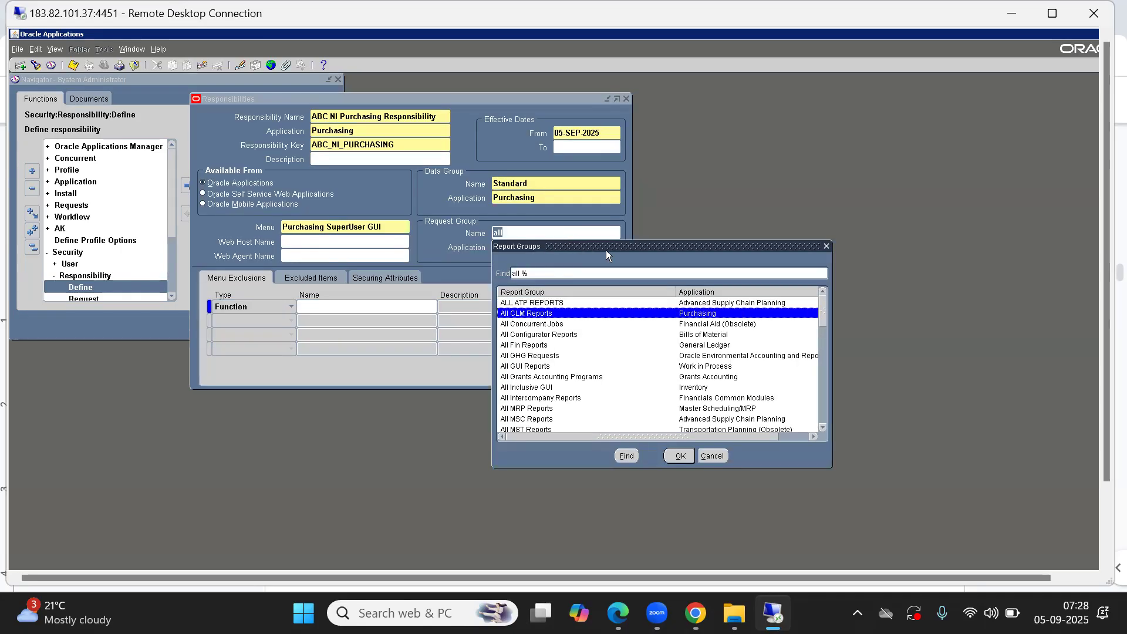
click(544, 270)
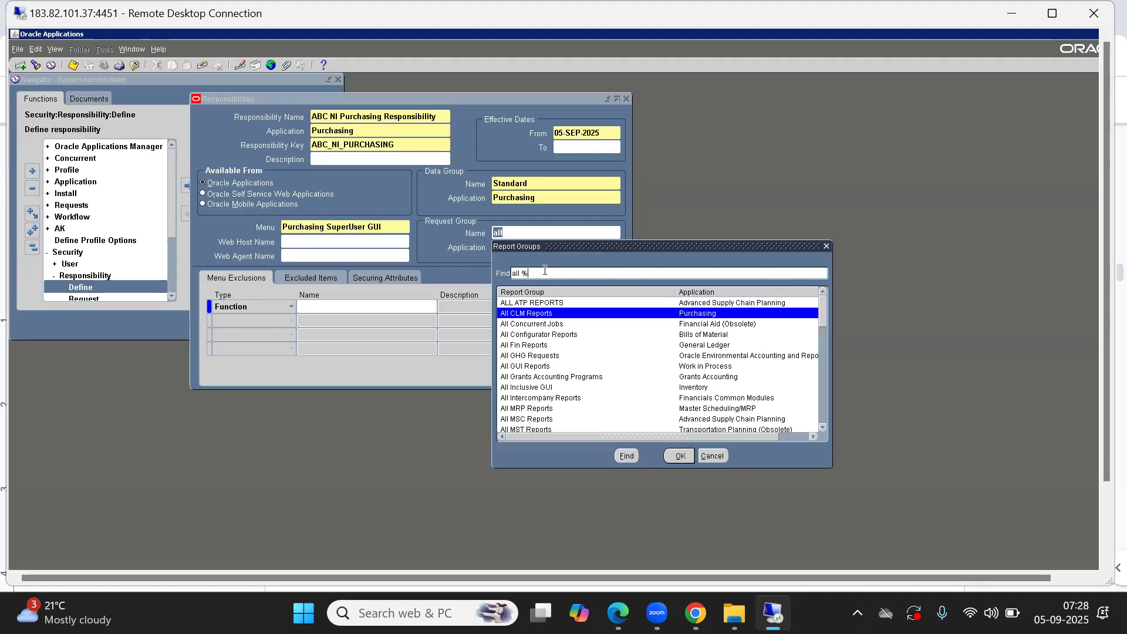
text(purchasing)
key(Return)
key(Down)
key(Return)
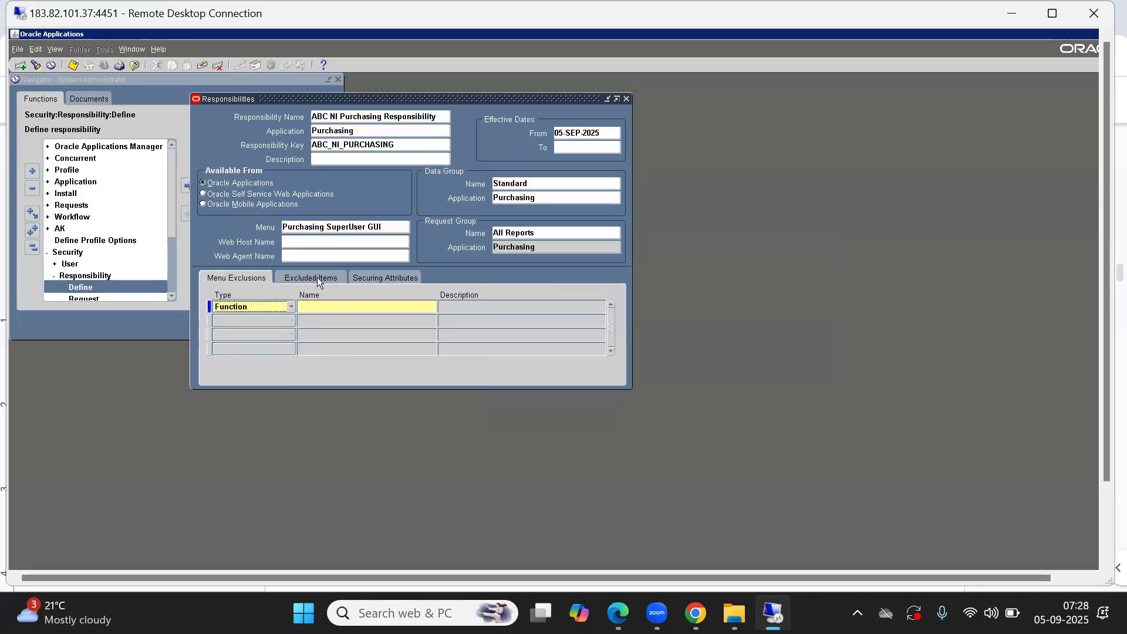
key(ctrl+s)
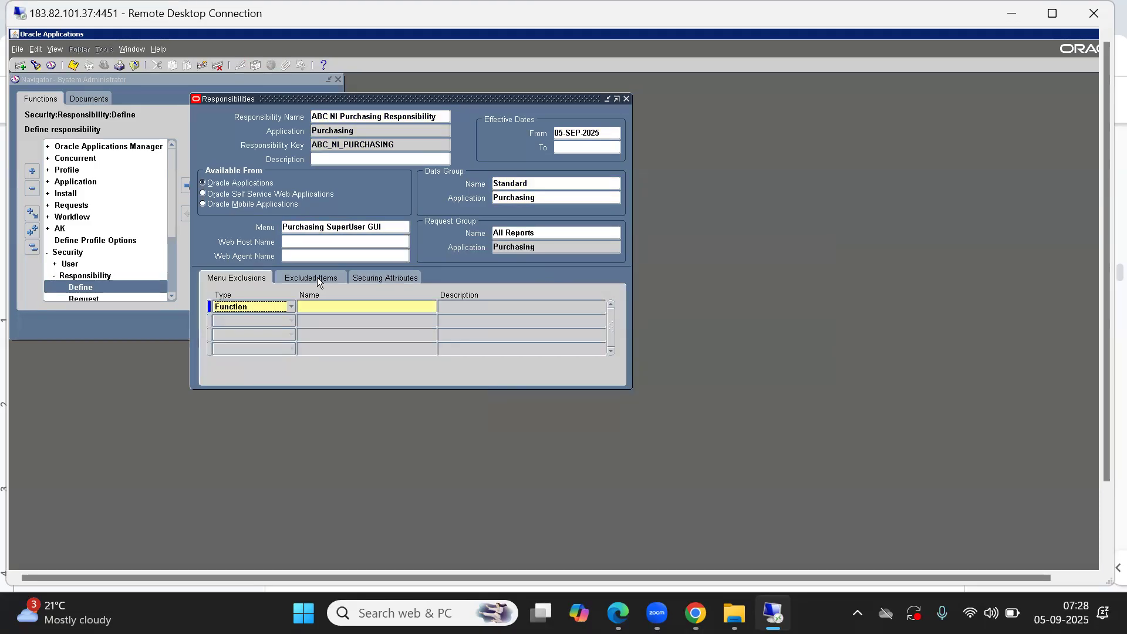
Step: Query responsibilities matching %Order%Manag%Vision%Ope% and examine the menu of the one found
click(321, 116)
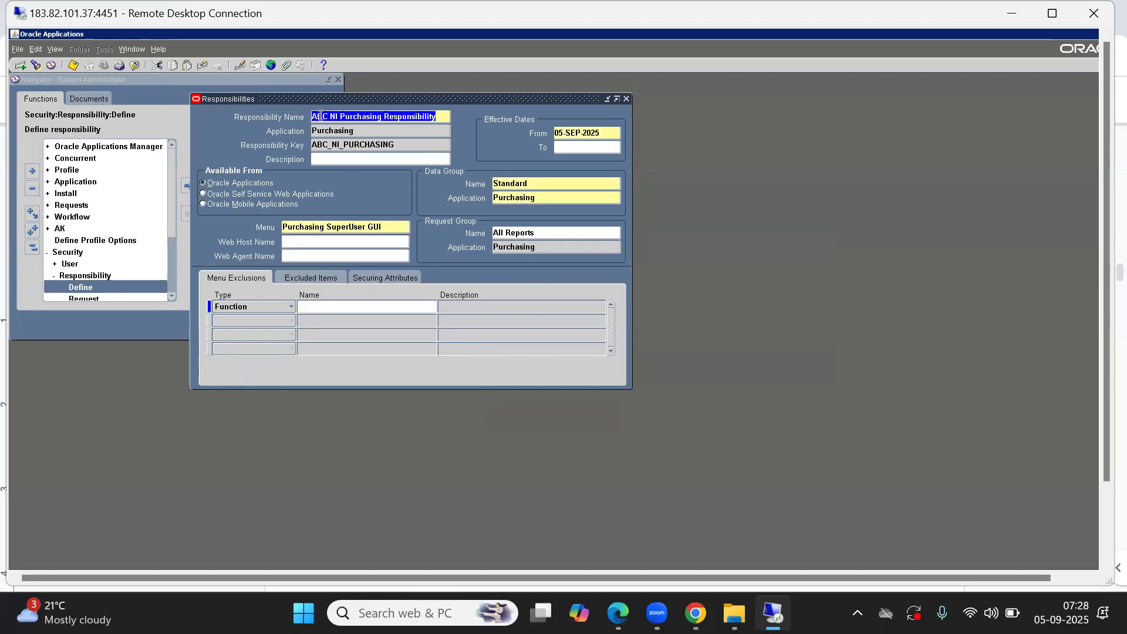
click(368, 115)
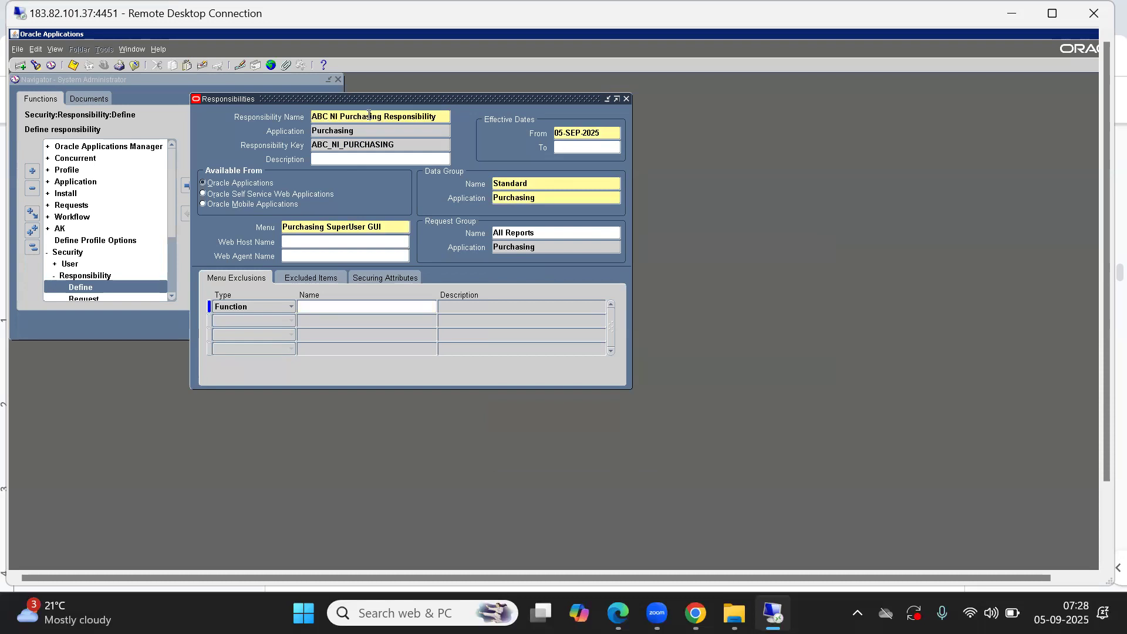
key(F11)
text(%Order)
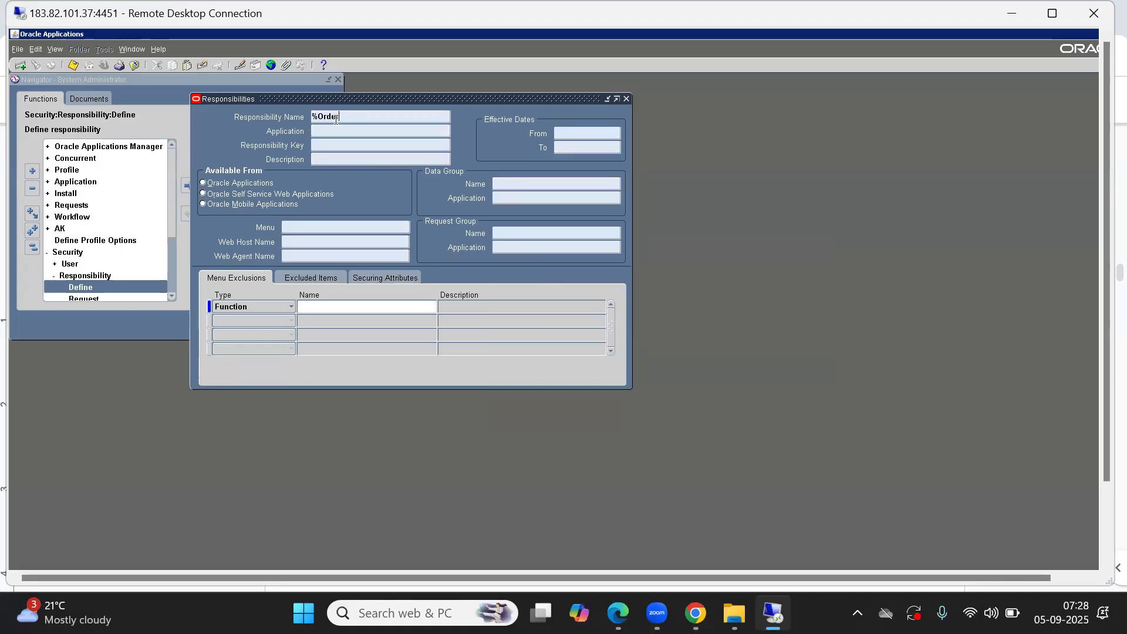
text(%Manag%Vision%Ope%)
key(ctrl+F11)
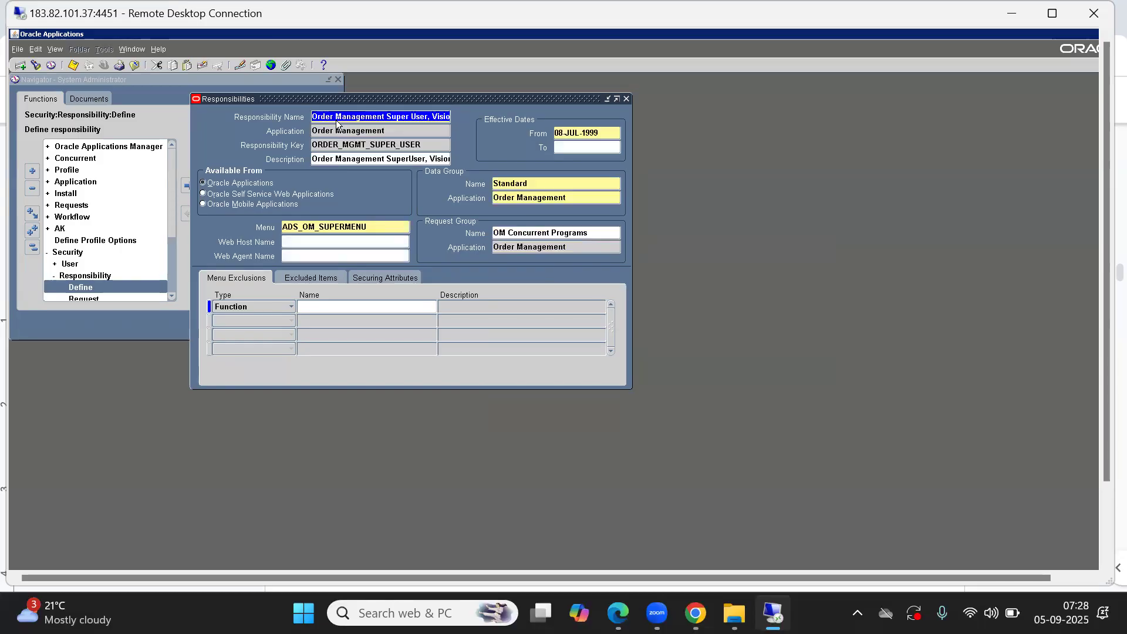
click(378, 223)
key(ctrl+c)
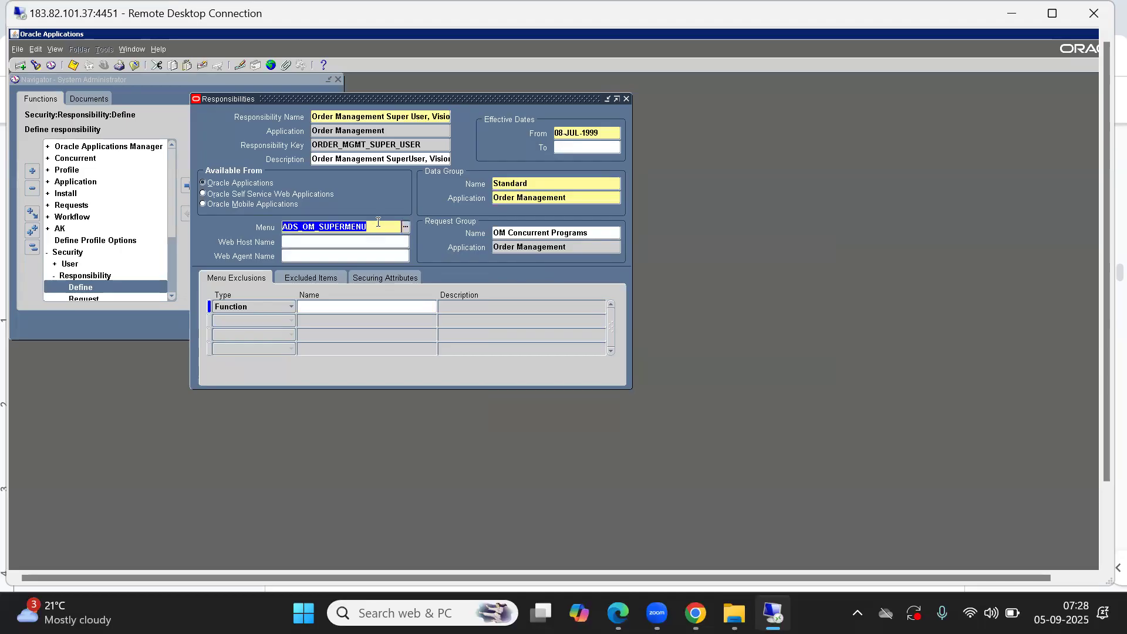
click(335, 121)
key(Down)
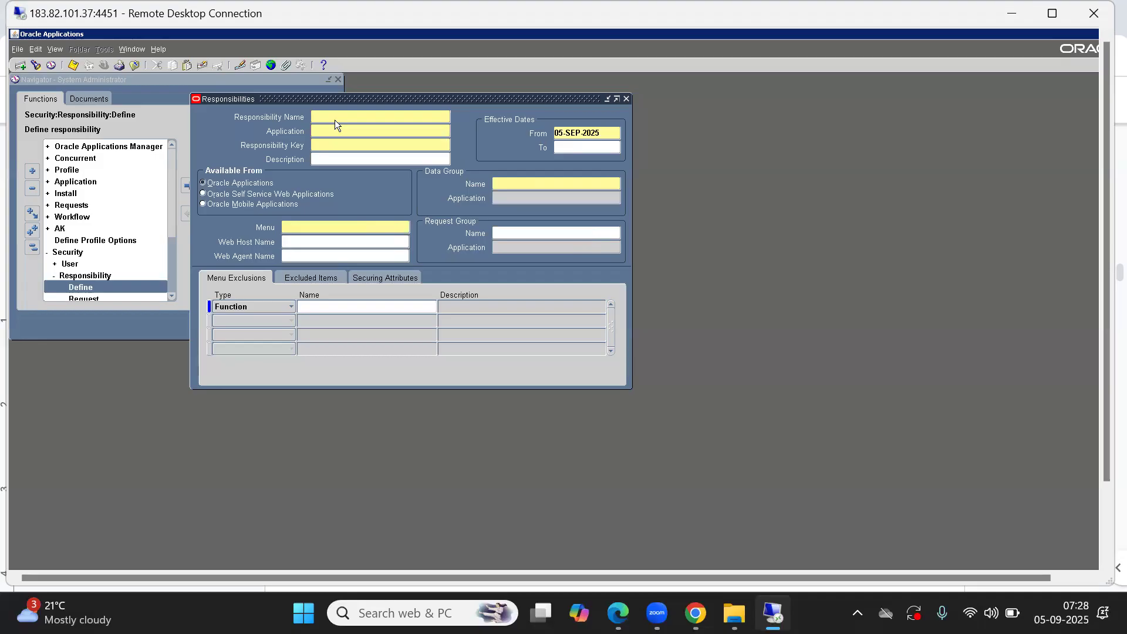
Step: Start a new responsibility named ABC SI Order Management Responsibility with application Order Management and key ABC_SI_OM
text(ABC SI Order)
text(Management)
key(Tab)
key(shift+Tab)
key(End)
text(Responsi)
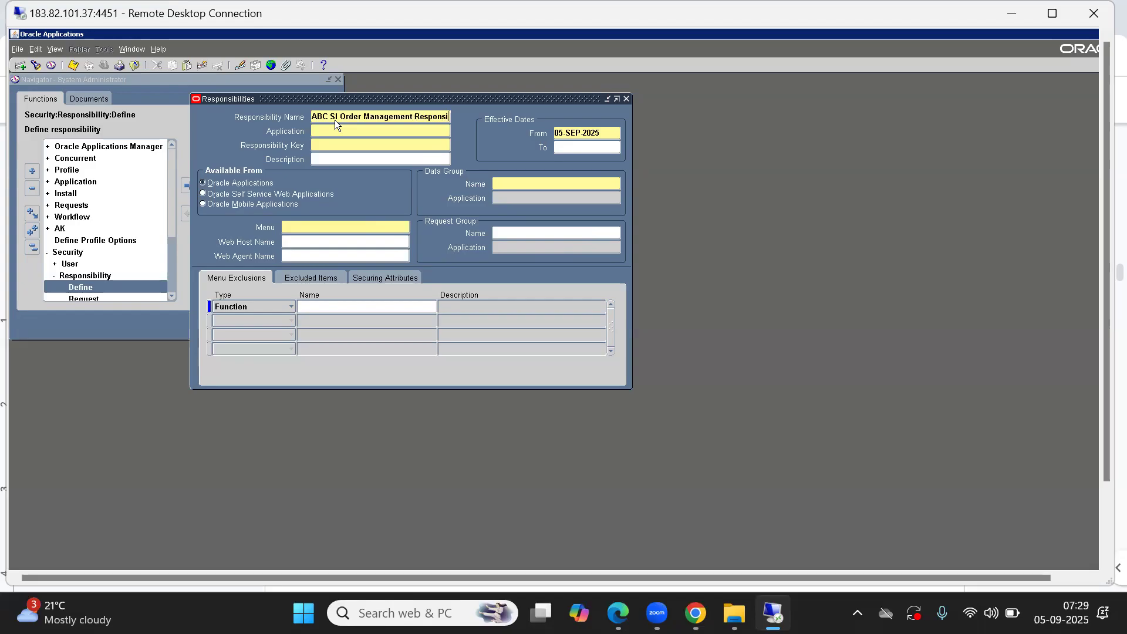
text(bility)
key(Tab)
Step: Set the data group to Standard with application Order Management
key(Tab)
text(ABC_SI_OM)
click(541, 179)
text(st)
key(Tab)
text(order)
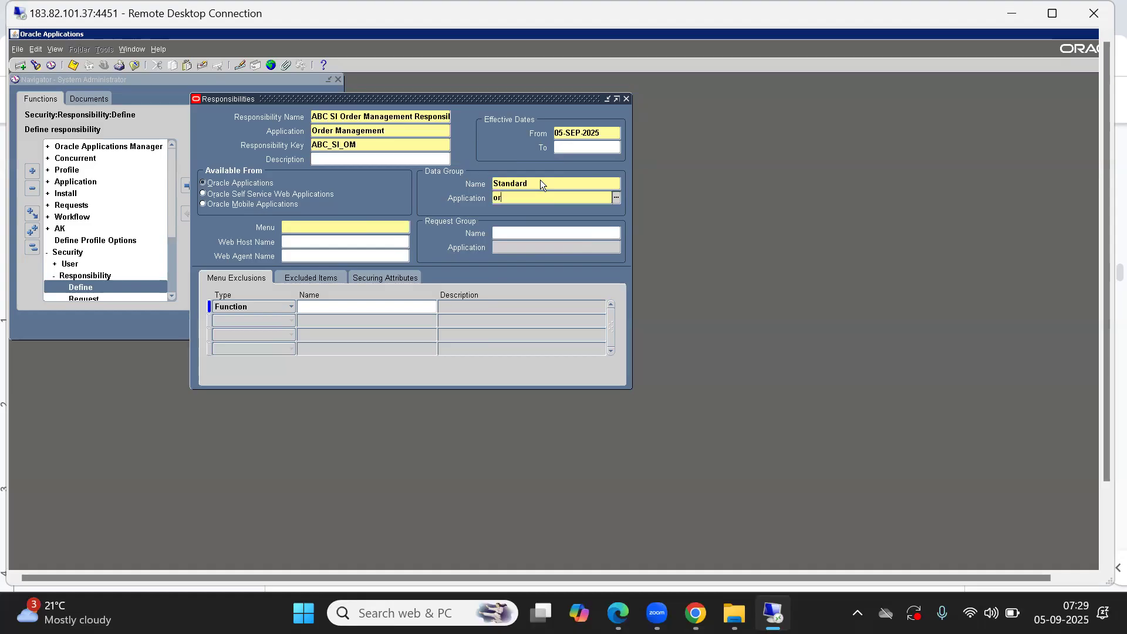
key(Tab)
key(Down)
key(Down)
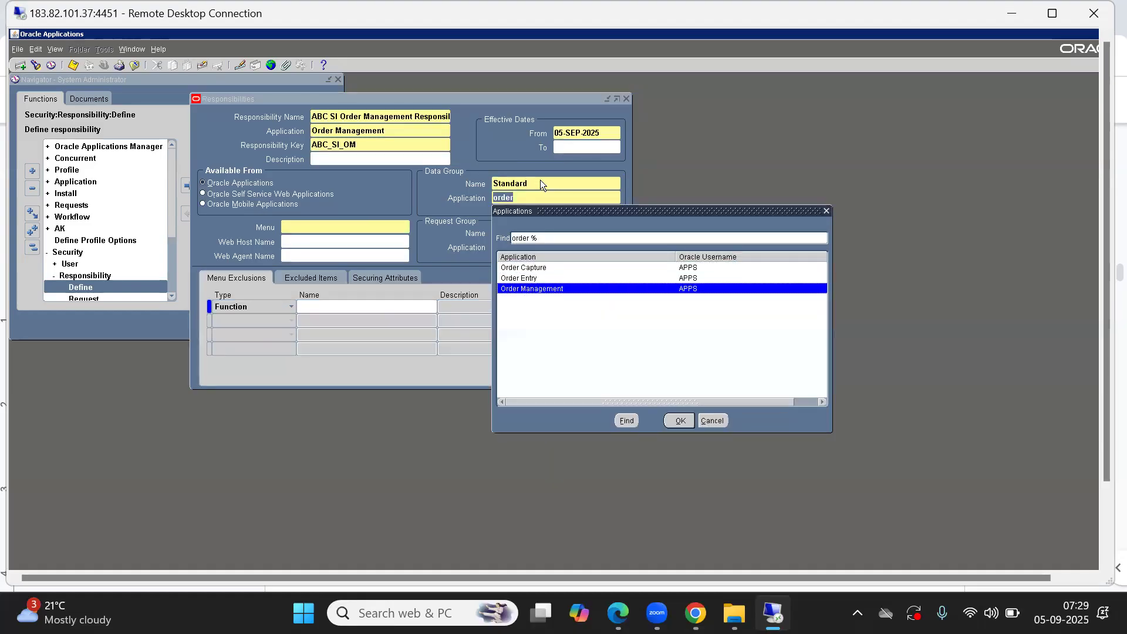
key(Return)
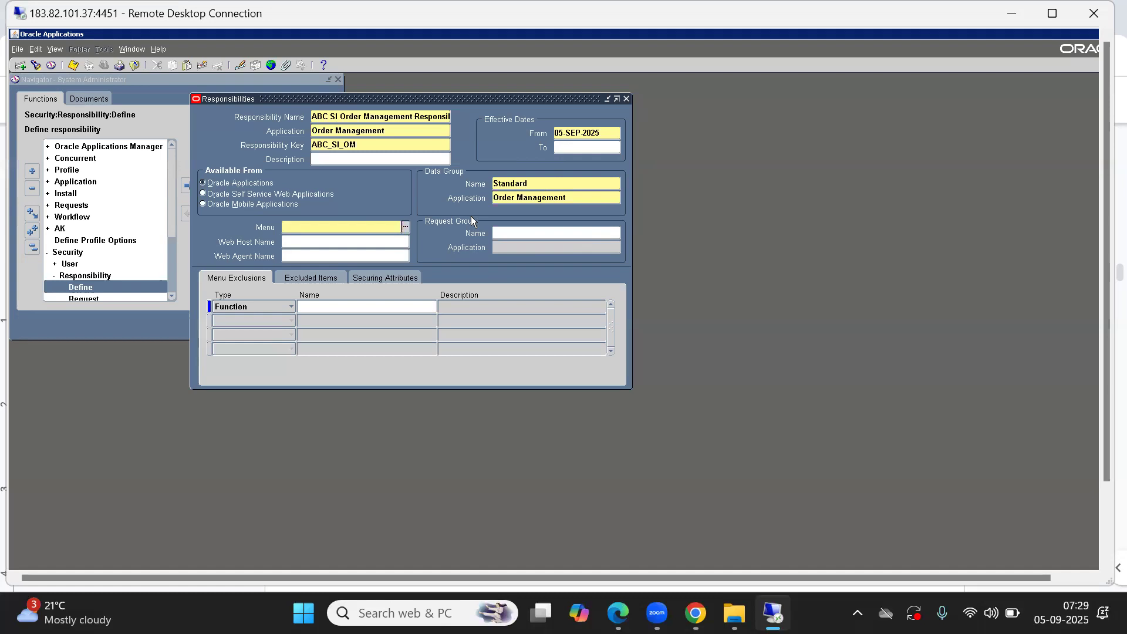
Step: Set the menu to ADS_OM_SUPERMENU and open the request group list filtered by %order
key(ctrl+v)
key(Tab)
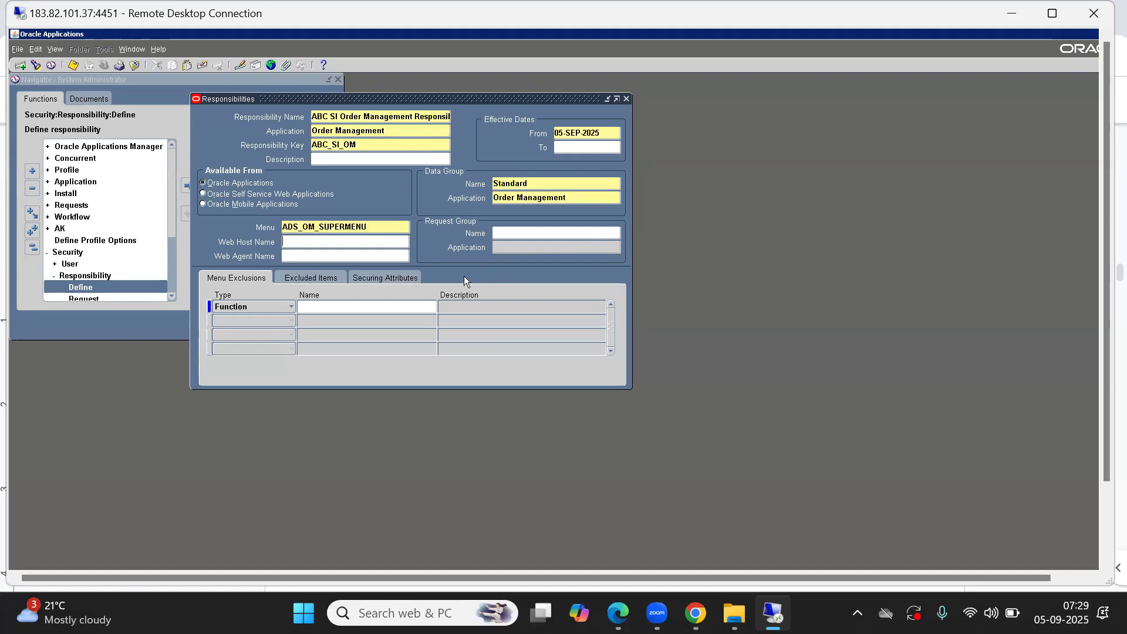
click(517, 232)
key(ctrl+l)
text(o)
key(BackSpace)
text(%order)
key(Return)
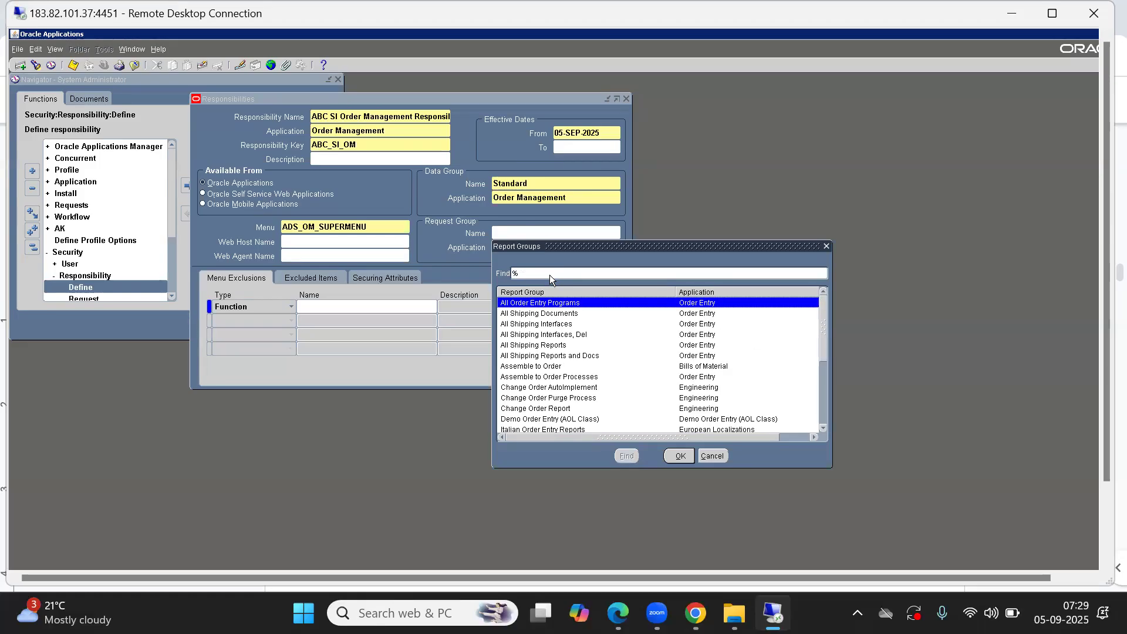
Step: Assign the OM Concurrent Programs request group to the ABC SI Order Management responsibility and save it
key(Down)
key(Down)
key(Down)
key(Down)
key(Down)
key(Down)
key(Down)
key(Down)
key(Down)
key(Down)
key(Down)
key(Down)
key(Down)
key(Down)
key(Down)
key(Down)
key(Down)
key(Down)
key(Down)
key(Down)
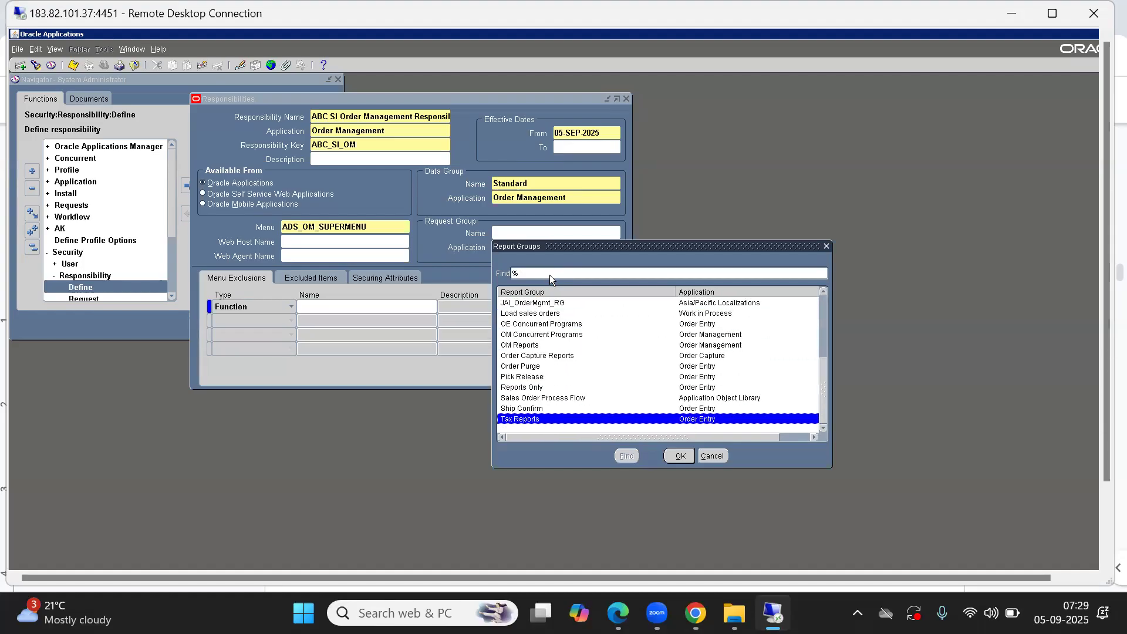
key(Up)
key(Up)
key(Up)
key(Up)
key(Up)
key(Up)
key(Up)
key(Up)
key(Up)
key(Up)
key(Up)
key(Up)
key(Up)
key(Up)
key(Up)
key(Up)
key(Up)
key(Up)
key(Up)
key(Up)
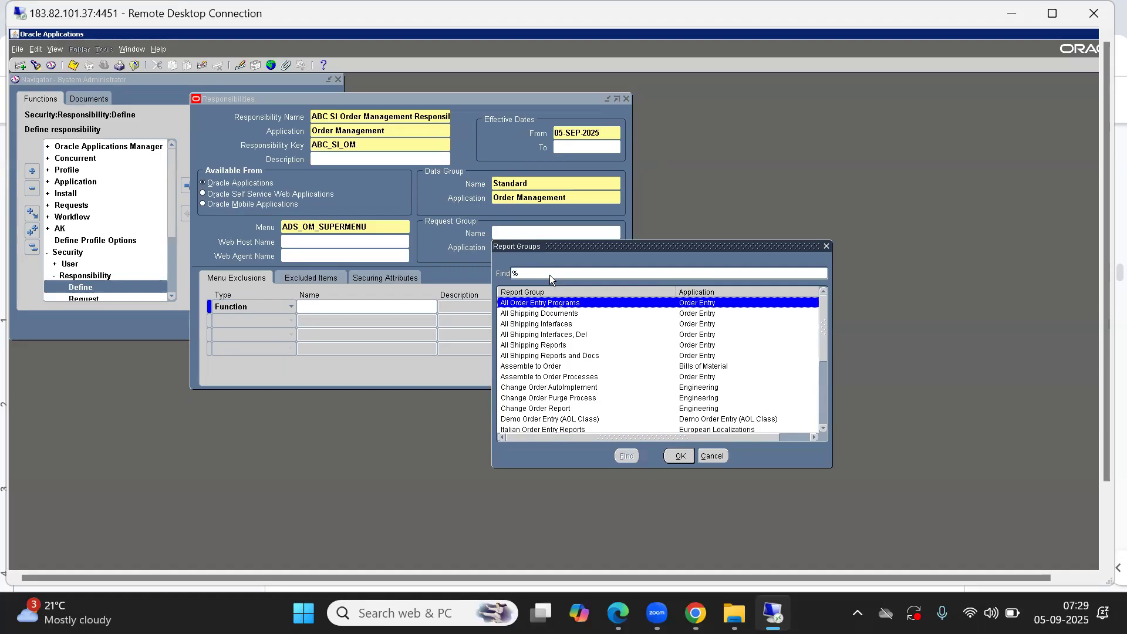
key(Down)
key(Down)
key(Down)
key(Down)
key(Down)
key(Down)
key(Down)
key(Down)
key(Down)
key(Down)
key(Down)
key(Down)
key(Down)
key(Down)
key(Down)
key(Down)
key(Down)
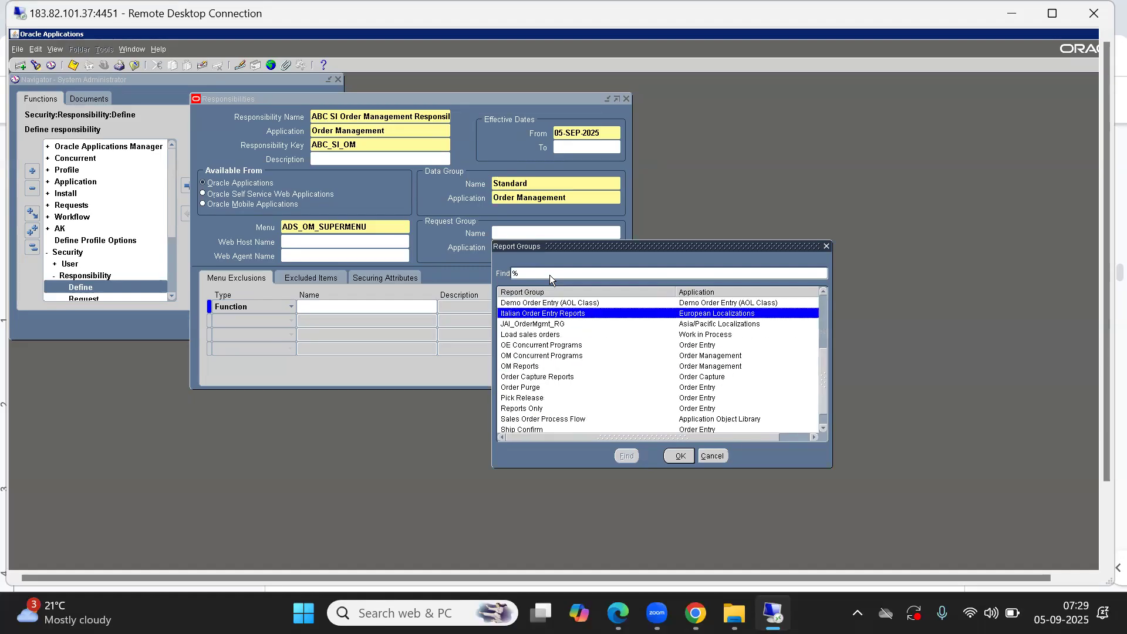
key(Up)
key(Down)
key(Up)
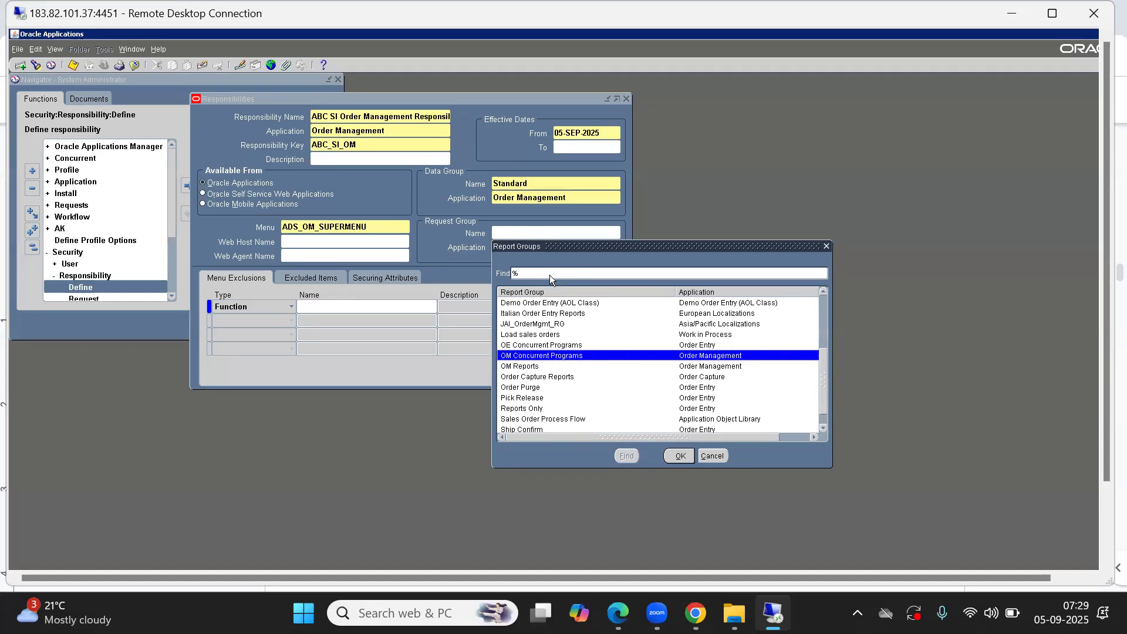
key(Return)
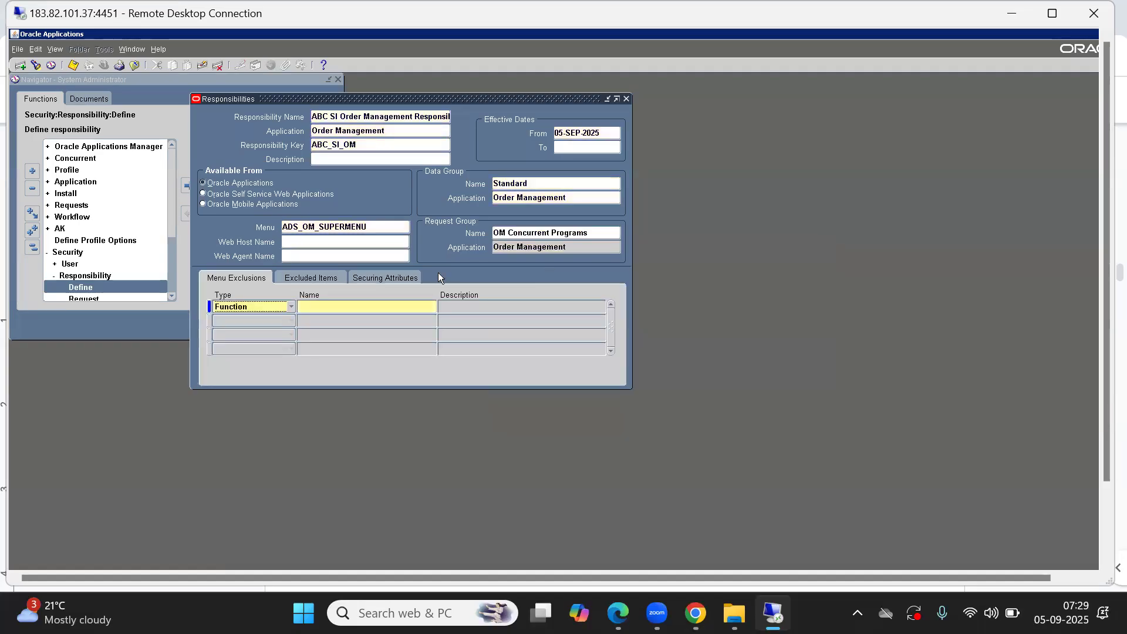
key(ctrl+s)
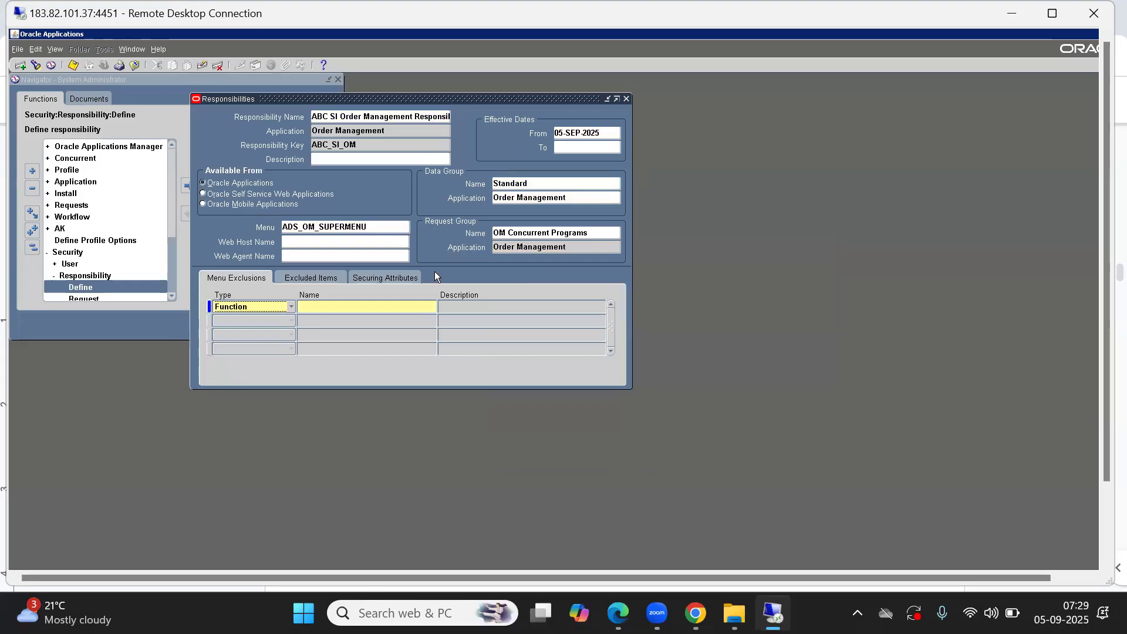
Step: Start a new responsibility named ABC NI Order Management Responsibility with application Order Management and key ABC_NI_OM
click(326, 116)
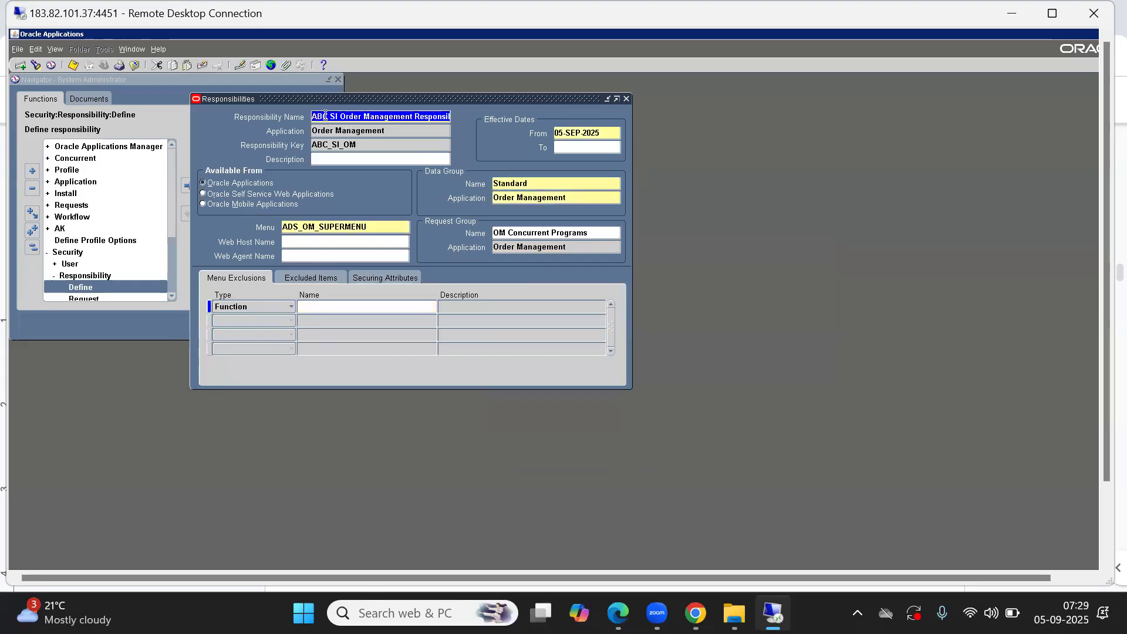
key(Down)
text(AB)
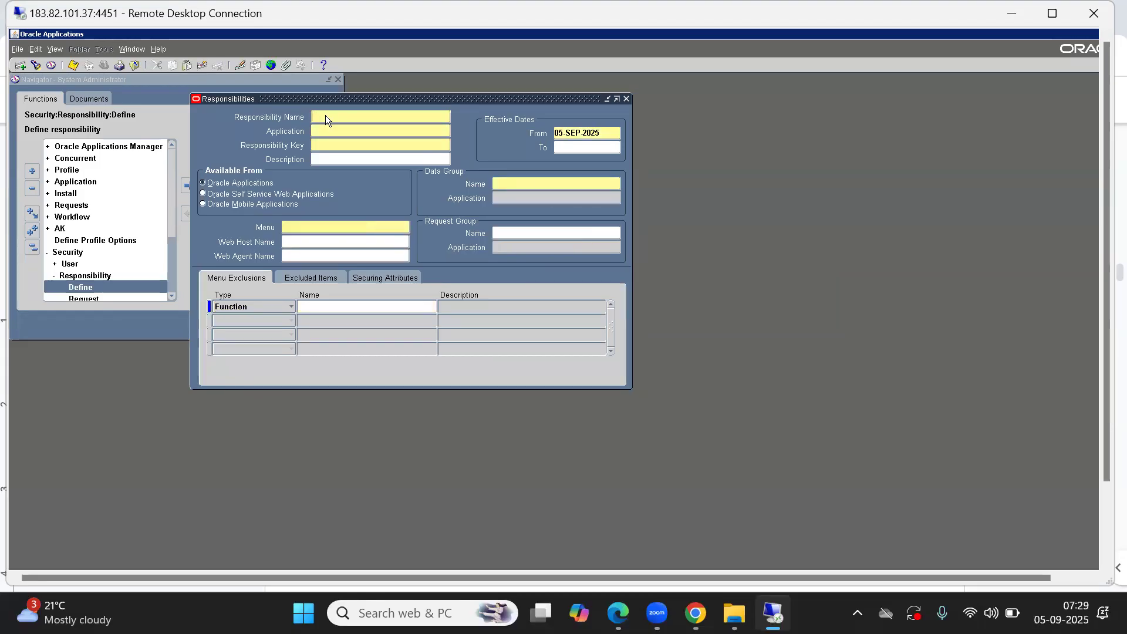
text(C NI O)
text(rder Management)
text( Responsibi)
text(lity)
key(Tab)
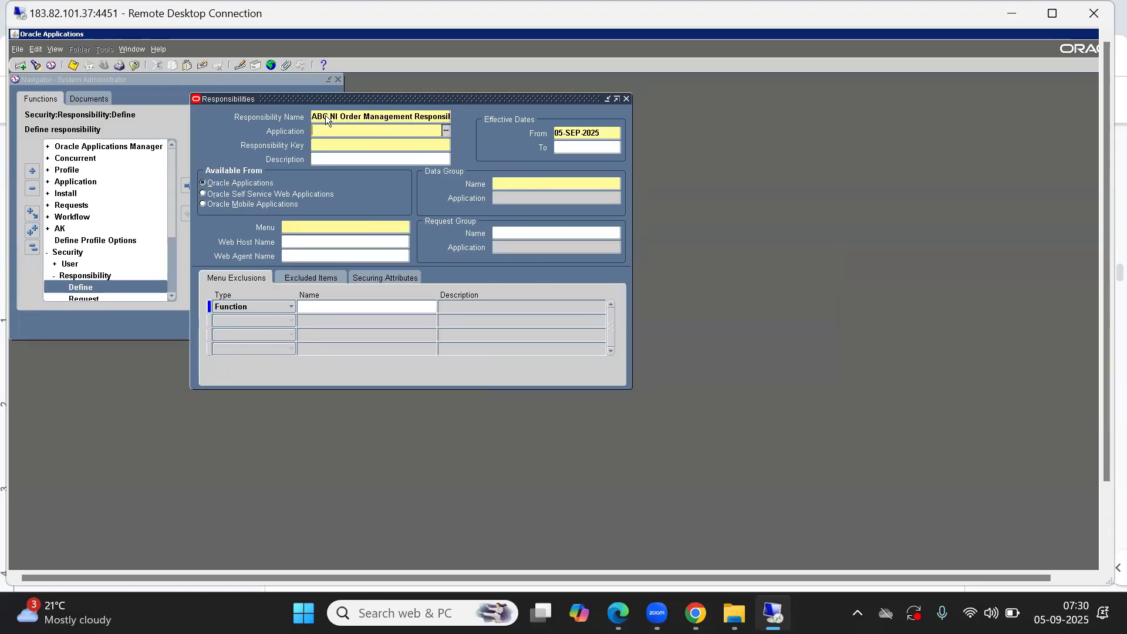
key(shift+Tab)
key(Tab)
text(Order)
key(Tab)
text(ABC_NI_OM)
key(Tab)
key(Tab)
key(Tab)
key(Tab)
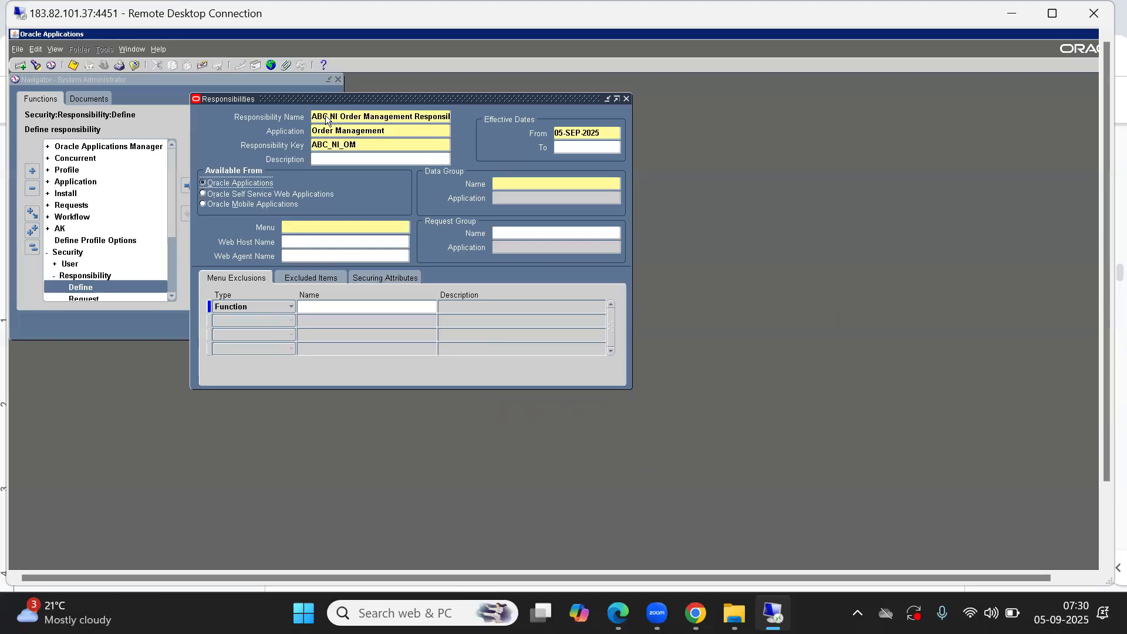
Step: Set the data group to Standard with application Order Management and the menu to ADS_OM_SUPERMENU
text(Standard)
key(Tab)
text(ORDER M)
key(Tab)
text(ADS_OM_SUPERMENU)
key(Tab)
click(510, 233)
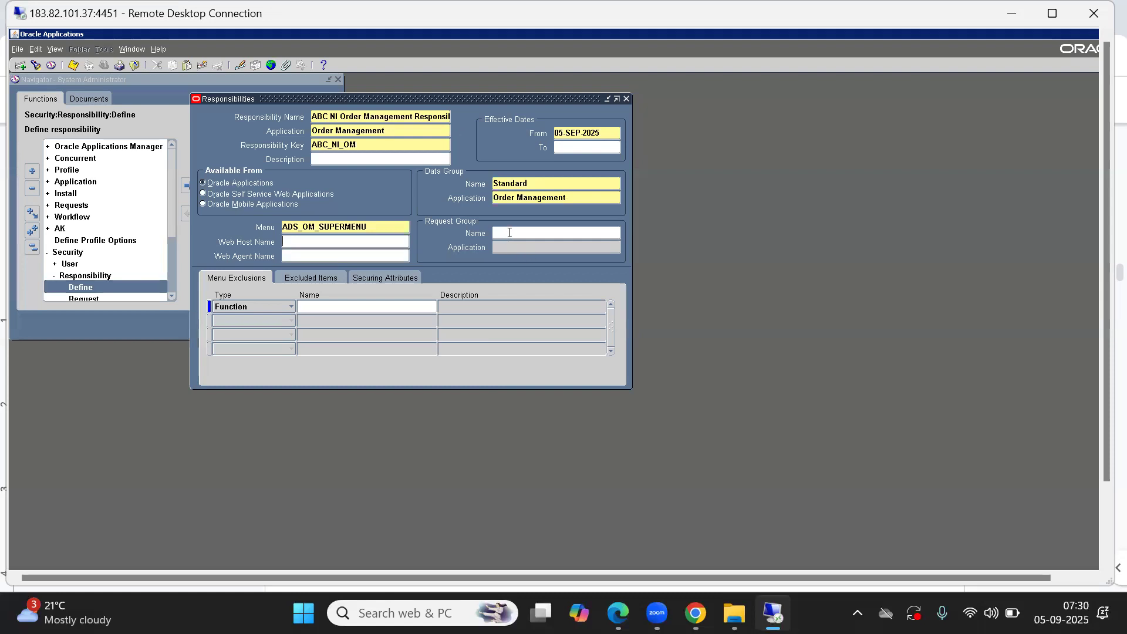
Step: Search the request group list with filters such as OM % and assign OM Concurrent Programs
key(ctrl+l)
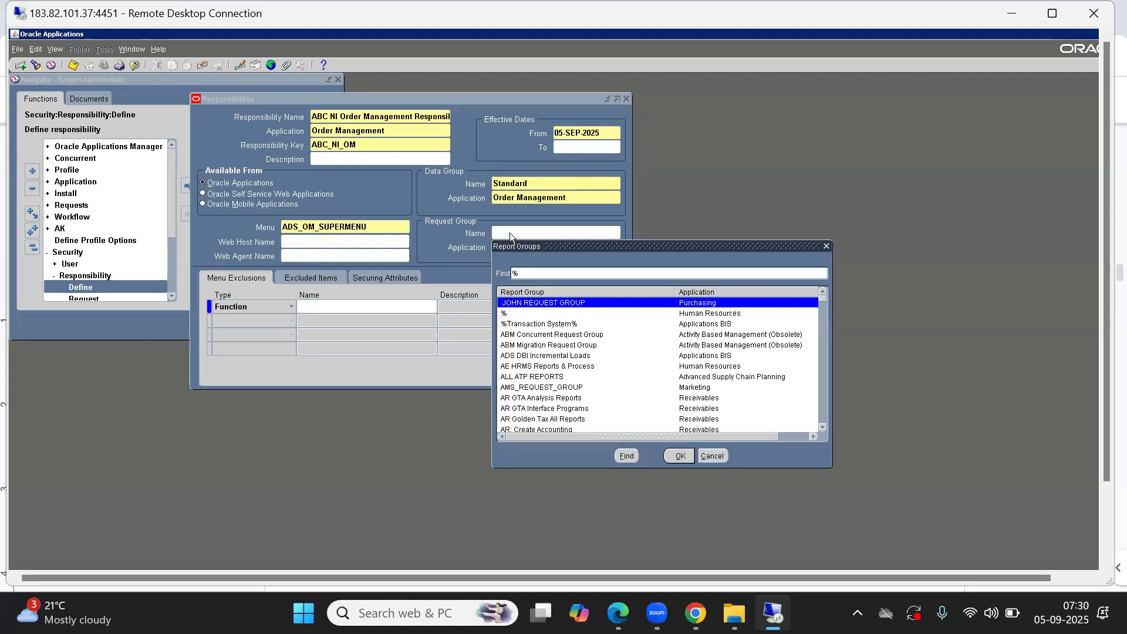
text(OM%COM)
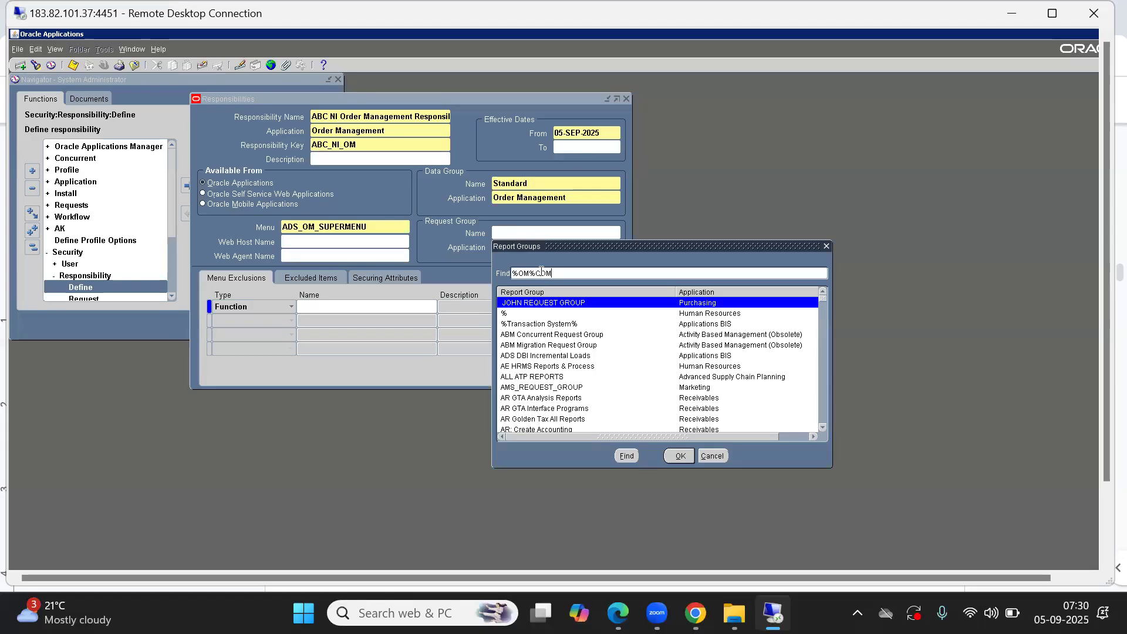
key(Return)
click(542, 272)
text(ORDER%ORDER)
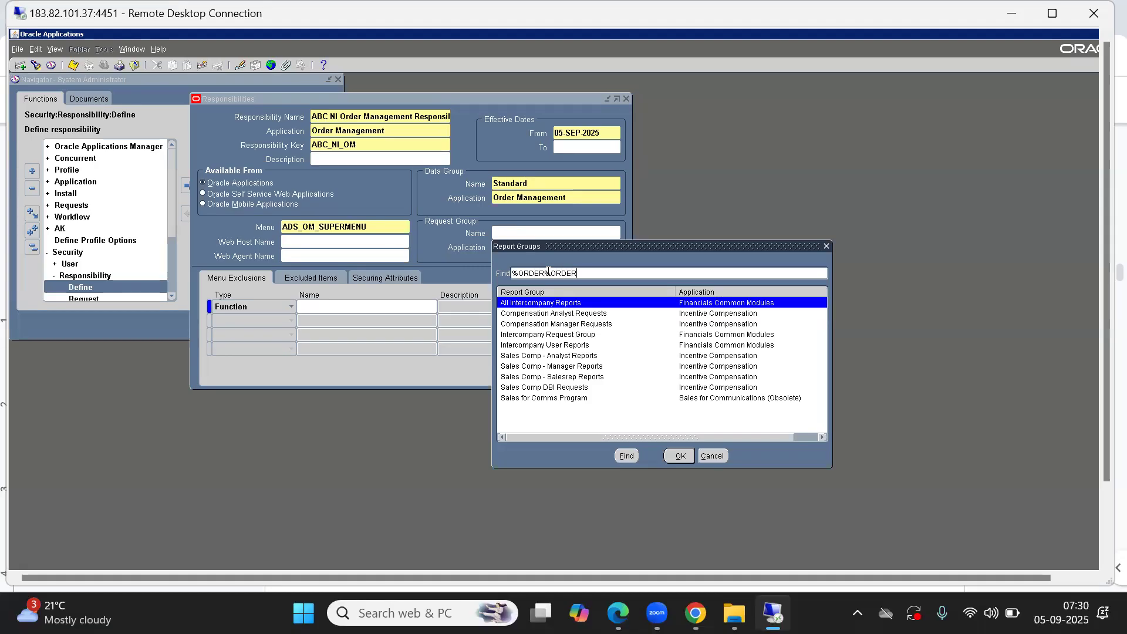
click(548, 271)
text(ORDER%MANA)
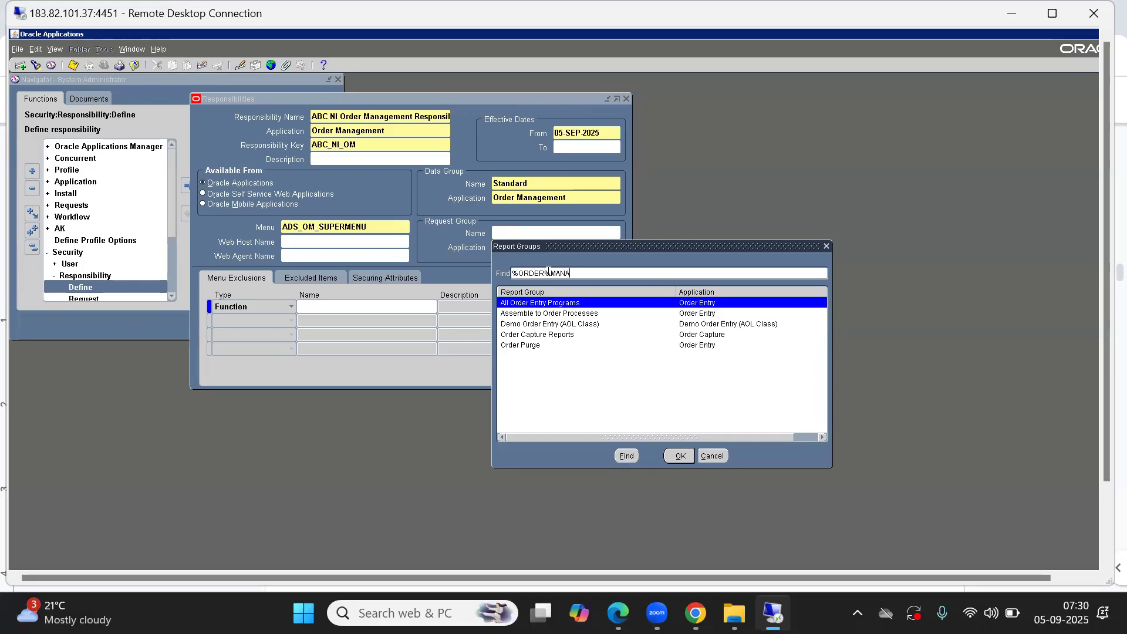
key(Return)
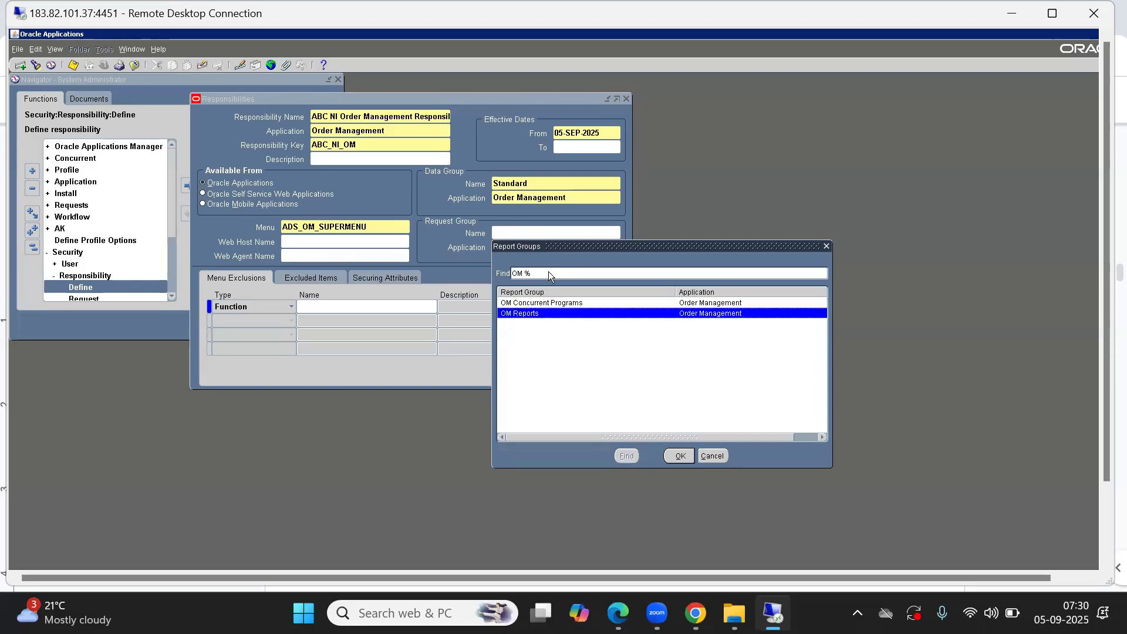
key(Return)
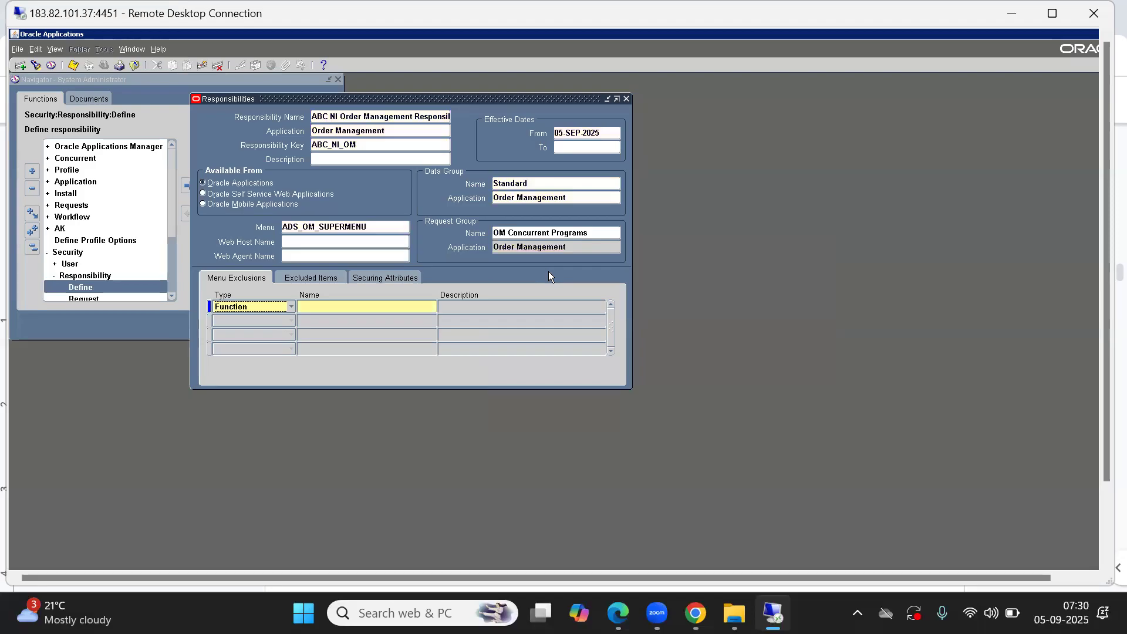